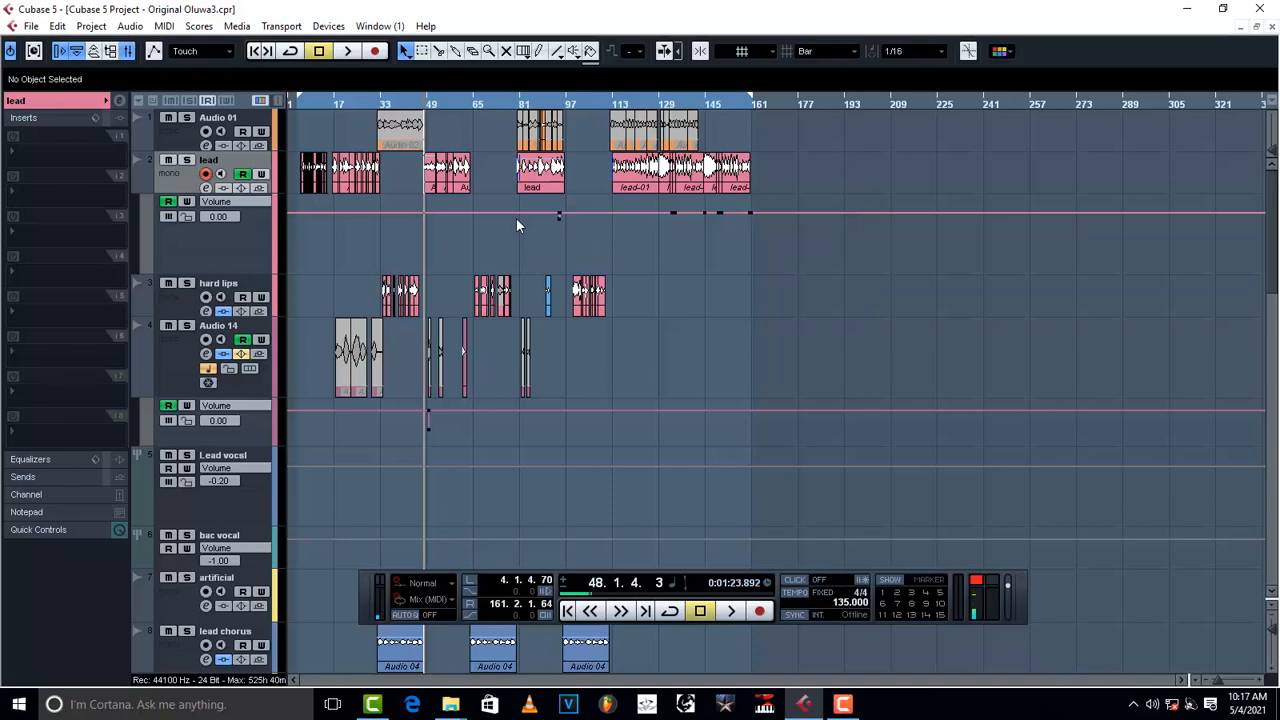
- Audition the lead track from bar 48 and insert FabFilter Pro-C 2 in its first insert slot
key(space)
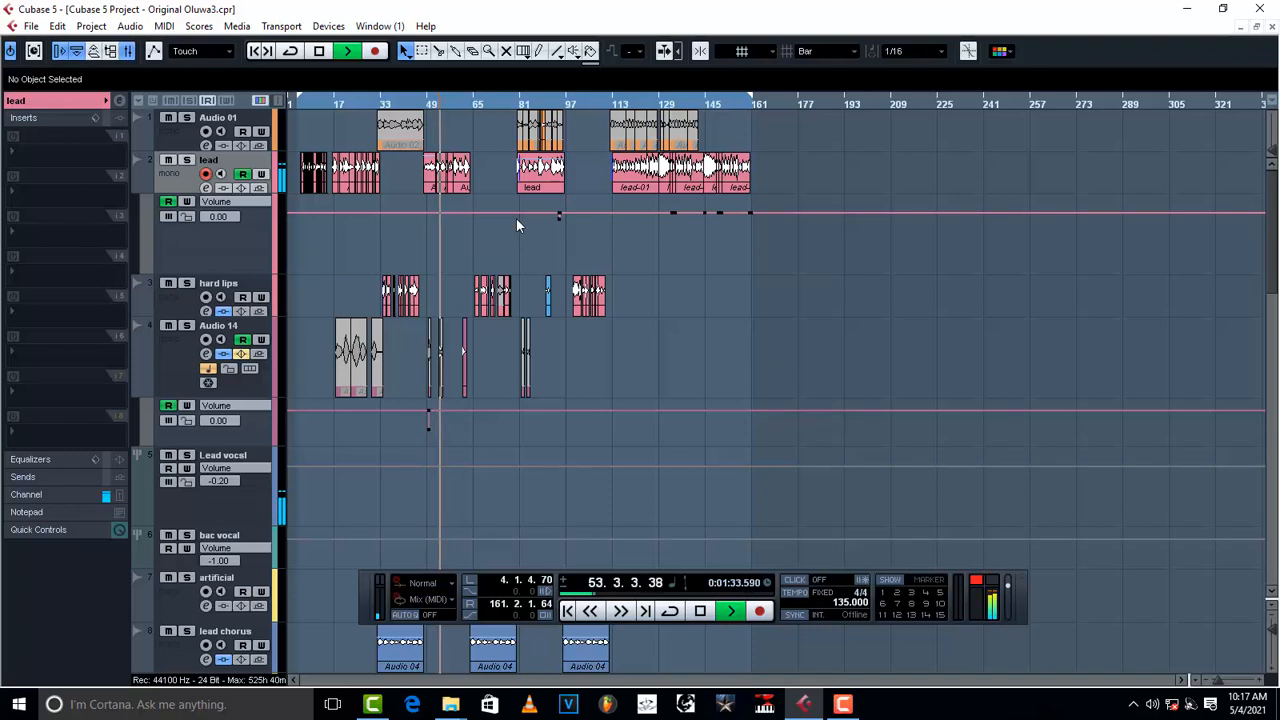
key(space)
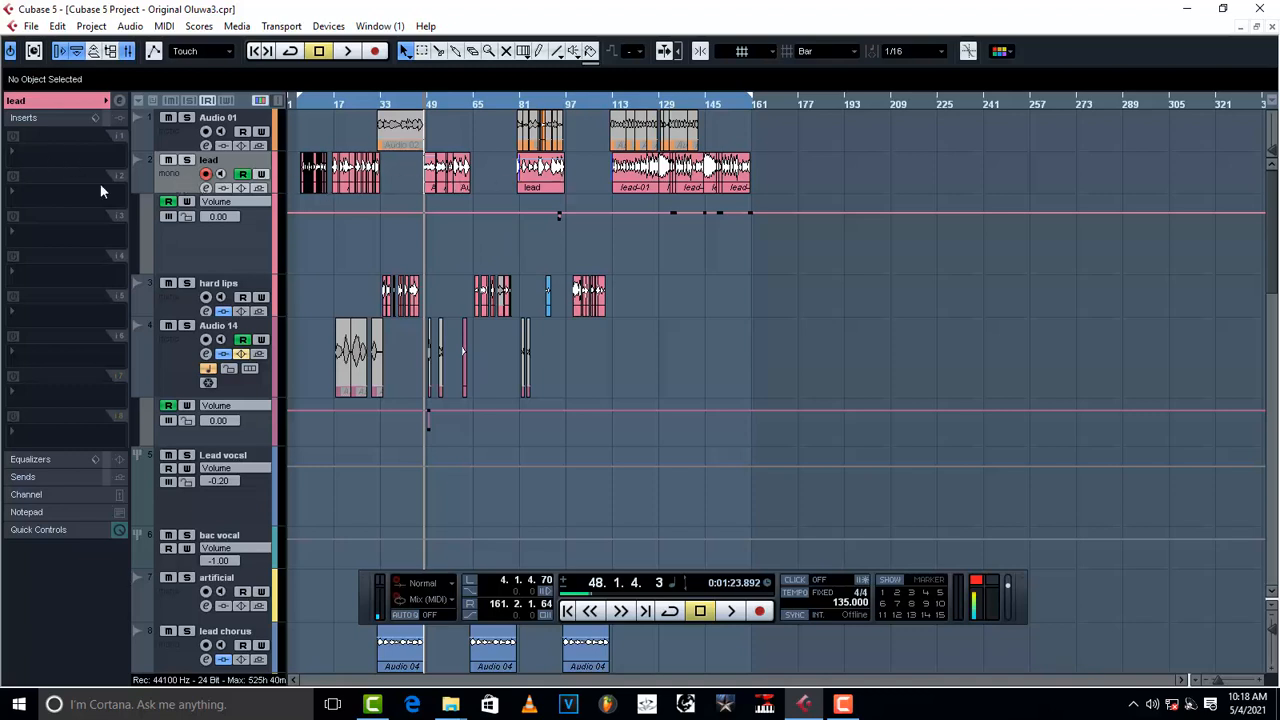
click(30, 155)
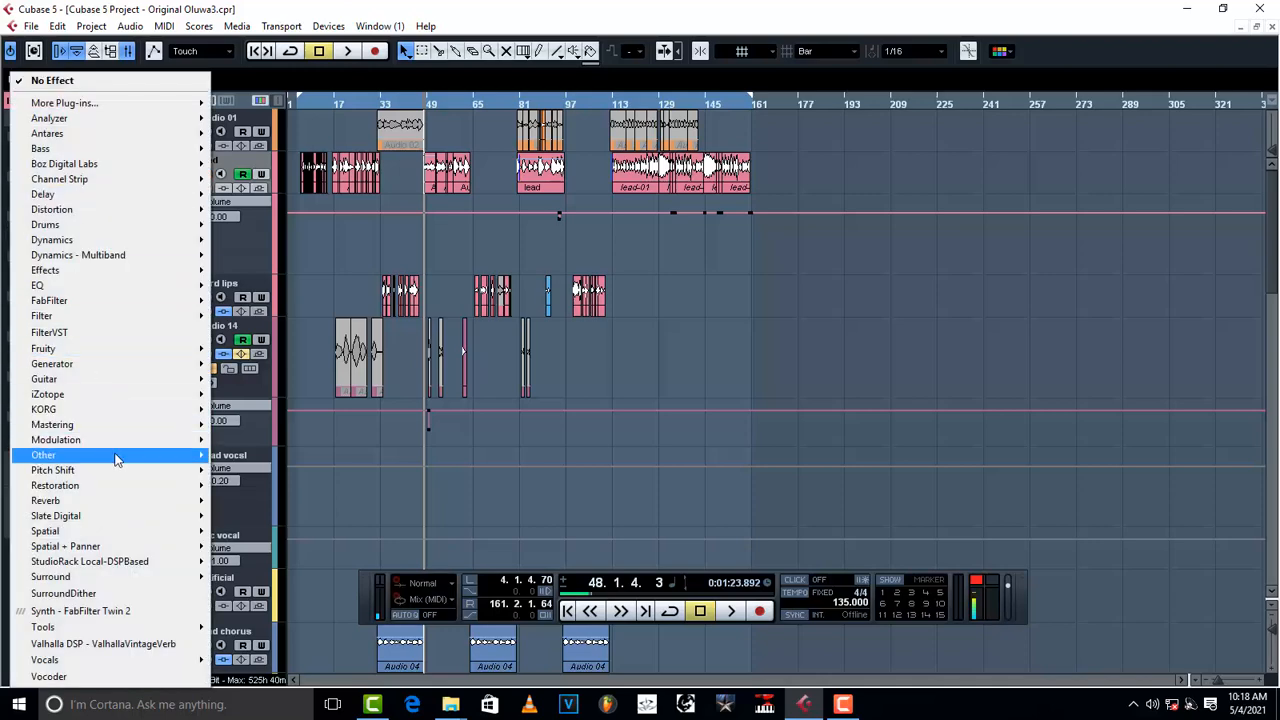
mouse_move(85, 305)
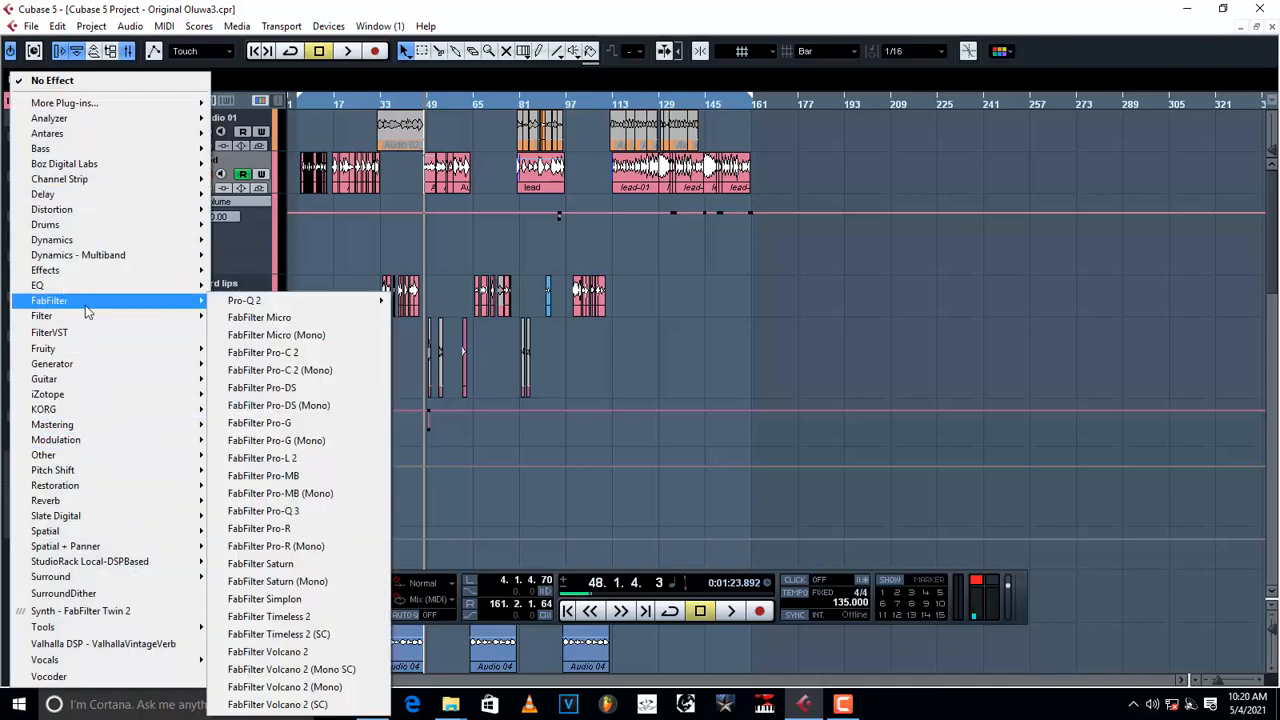
click(325, 354)
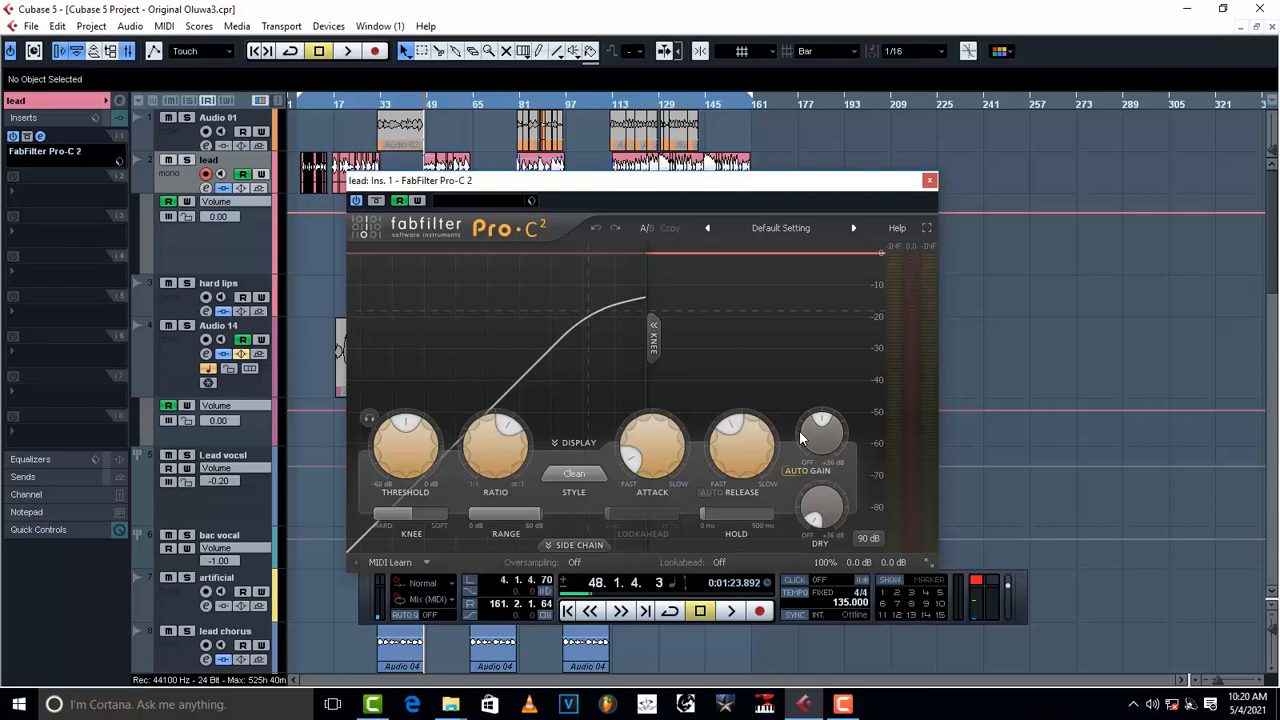
- Raise the Pro-C 2 wet gain to about +10 dB during playback, close the plug-in and stop playback
key(space)
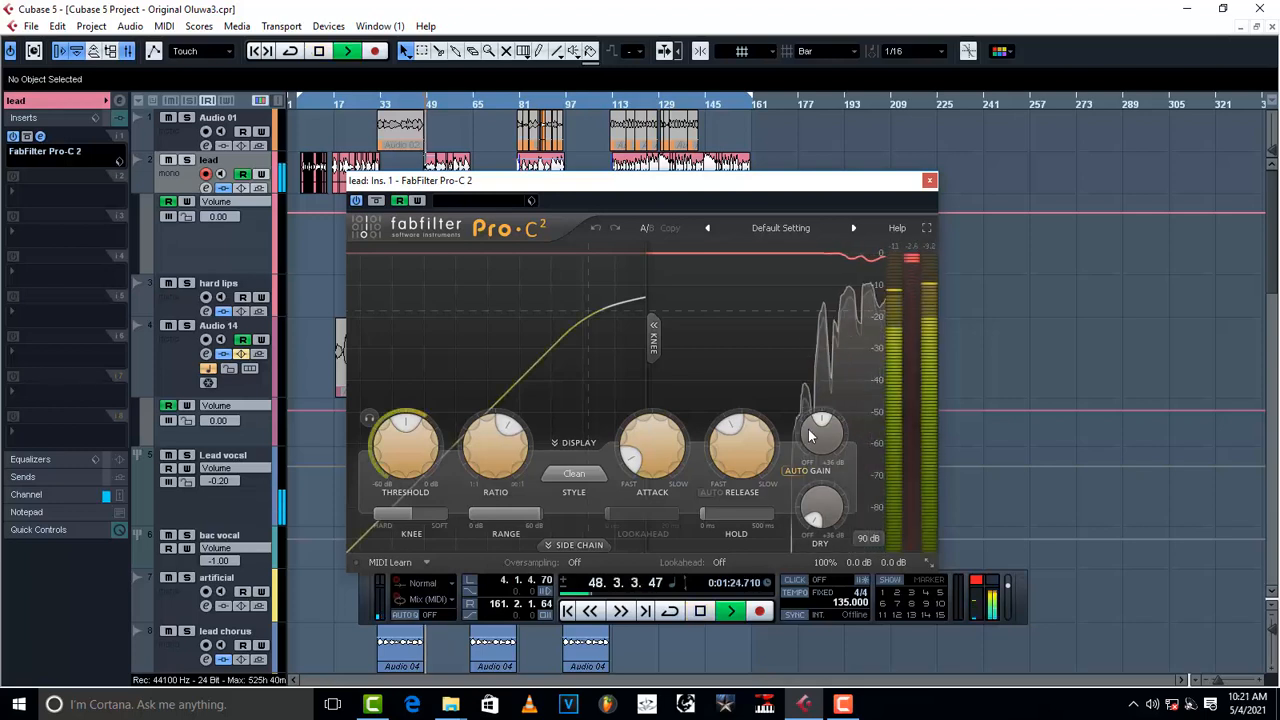
drag(812, 432, 834, 430)
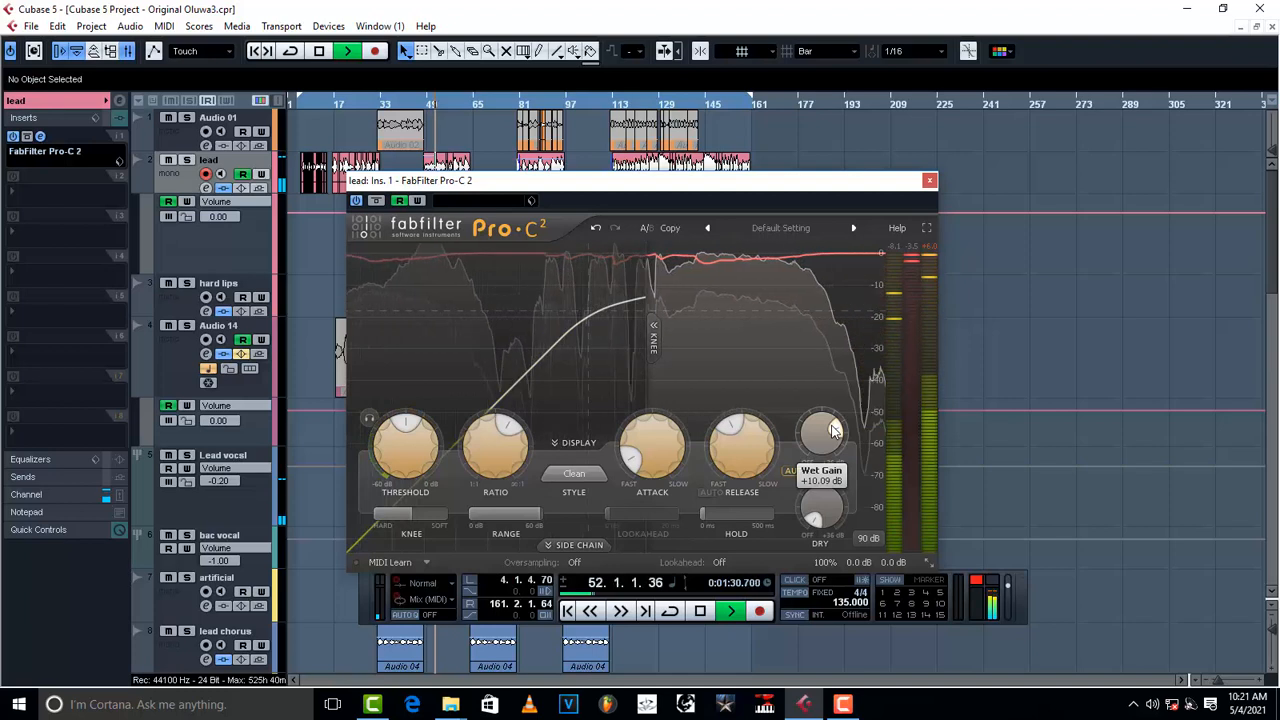
click(930, 182)
key(space)
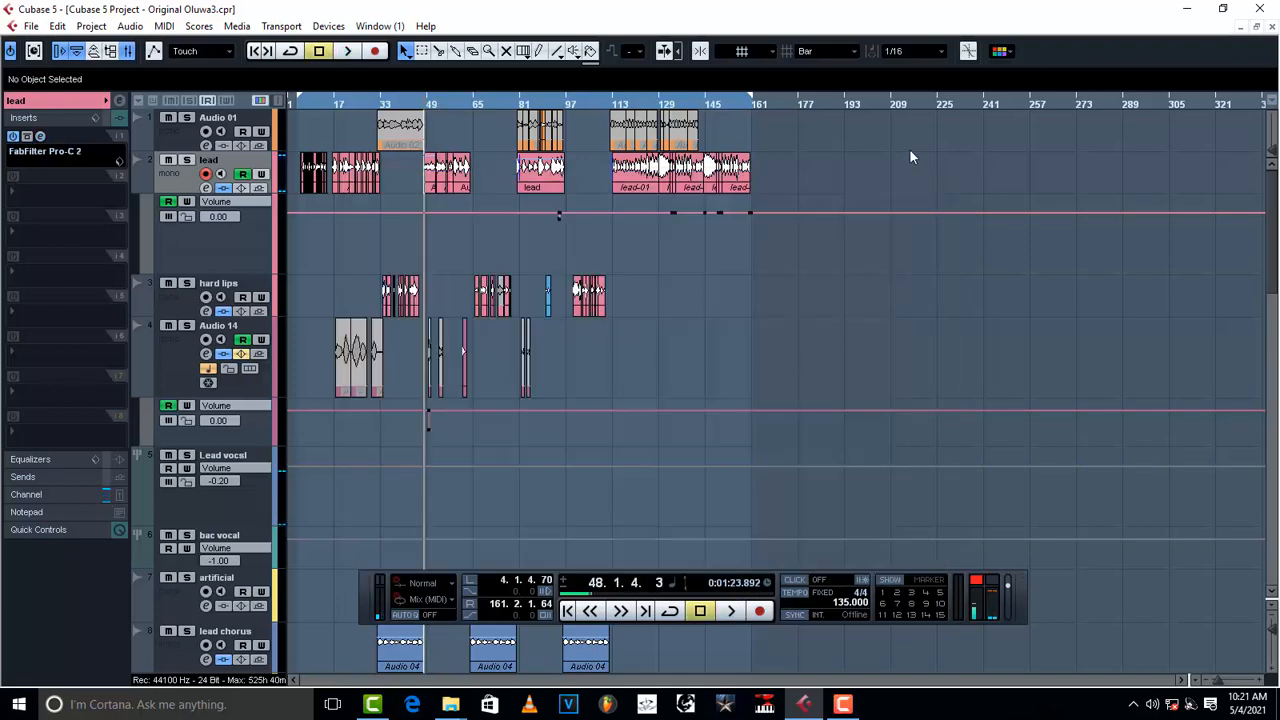
- Reopen Pro-C 2 on the lead track, lower its ratio and raise its threshold slightly
click(41, 136)
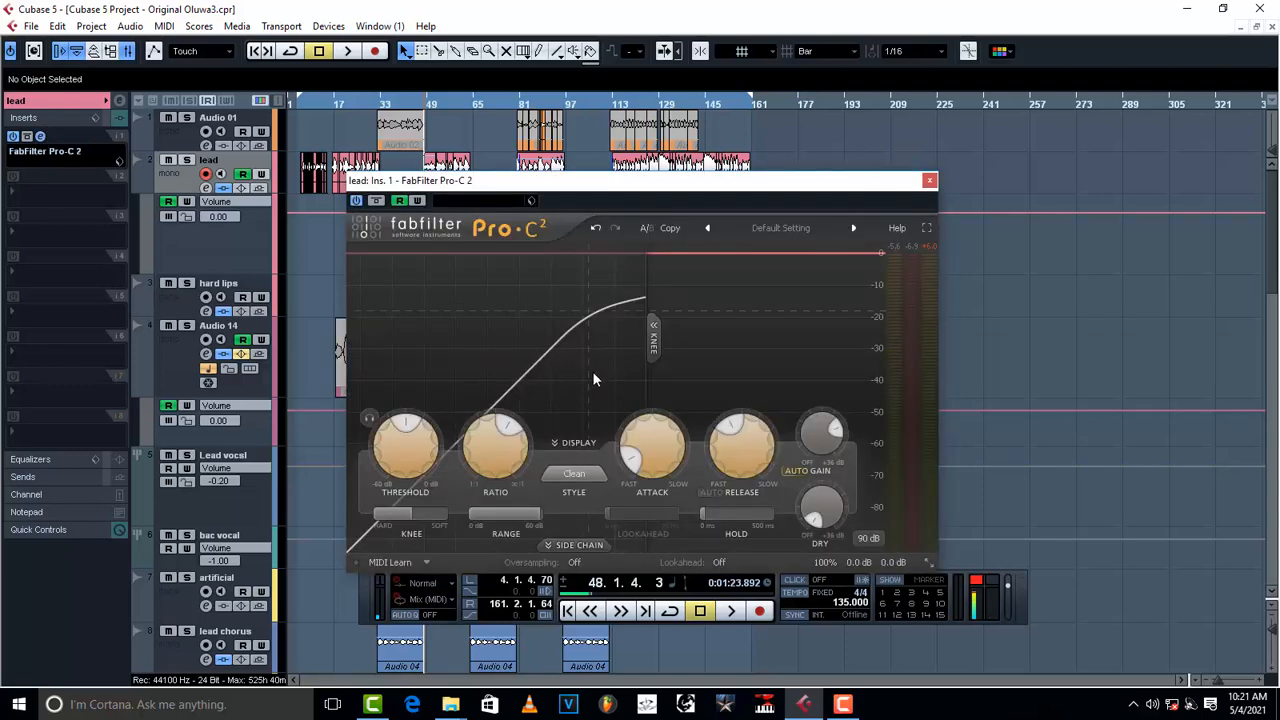
mouse_move(485, 457)
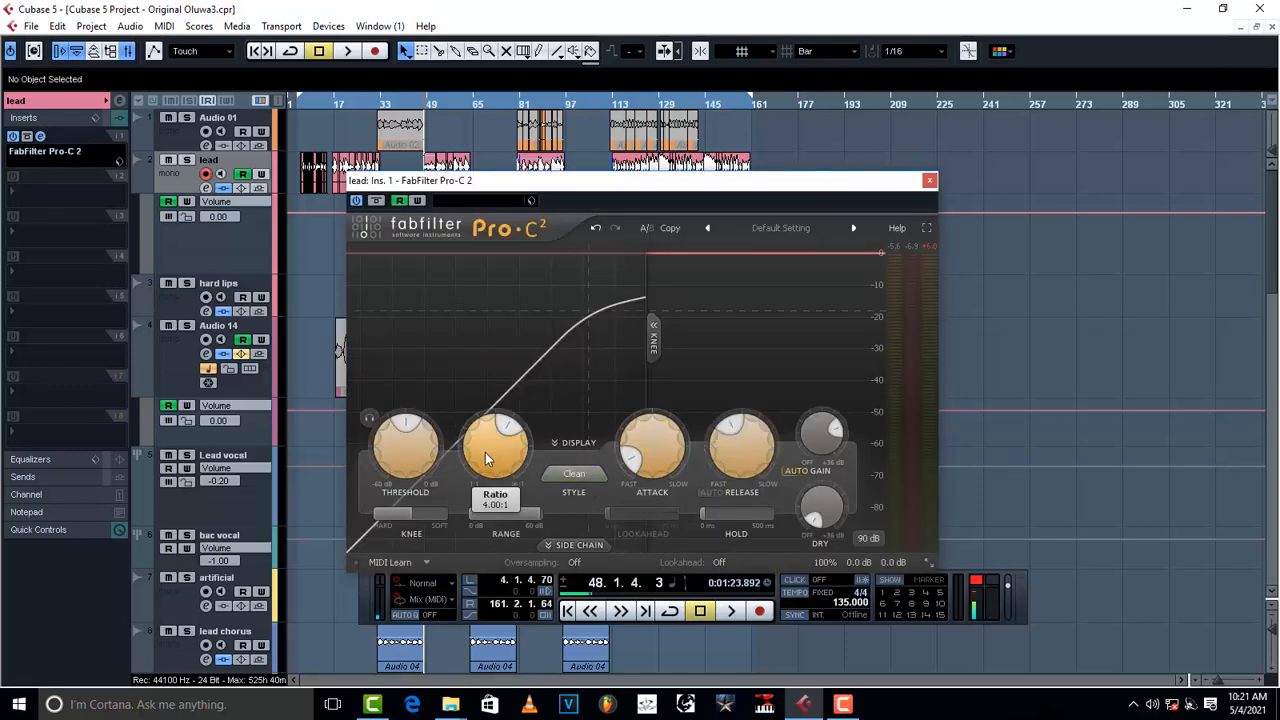
mouse_move(492, 438)
mouse_down()
mouse_move(478, 494)
mouse_move(487, 438)
mouse_up()
scroll(490, 434, up, 1)
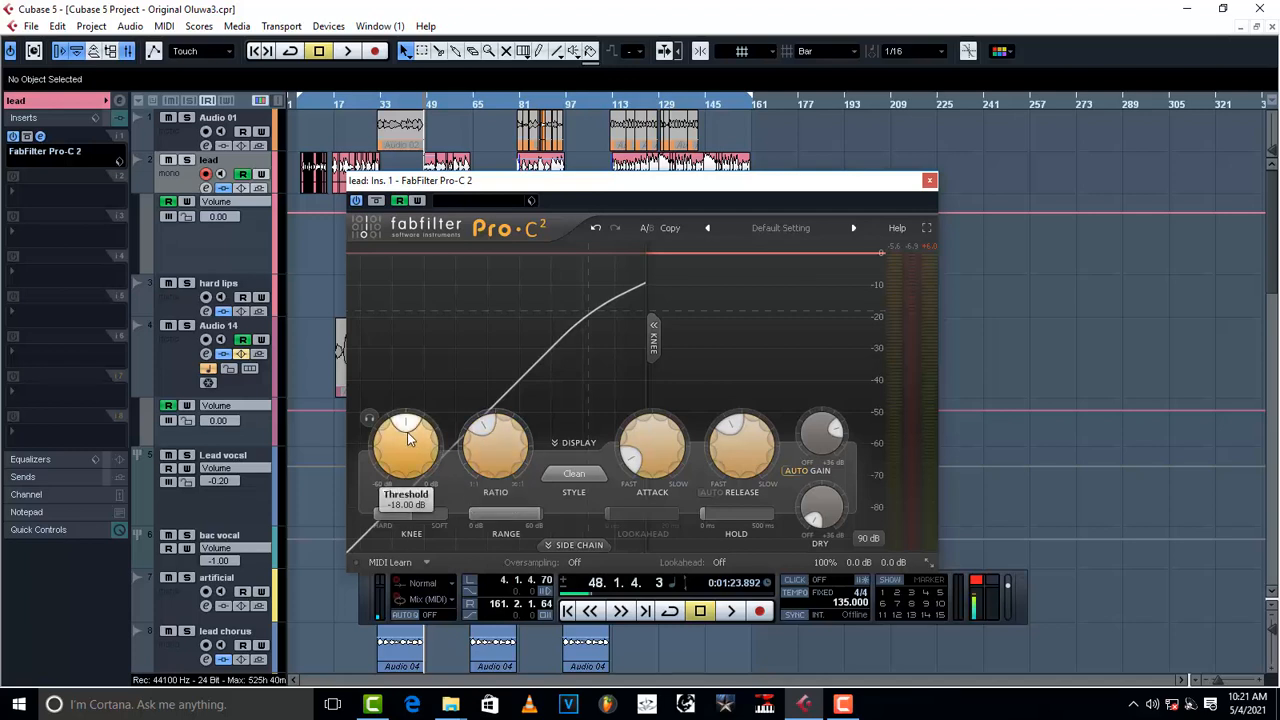
scroll(407, 432, up, 3)
scroll(407, 432, up, 1)
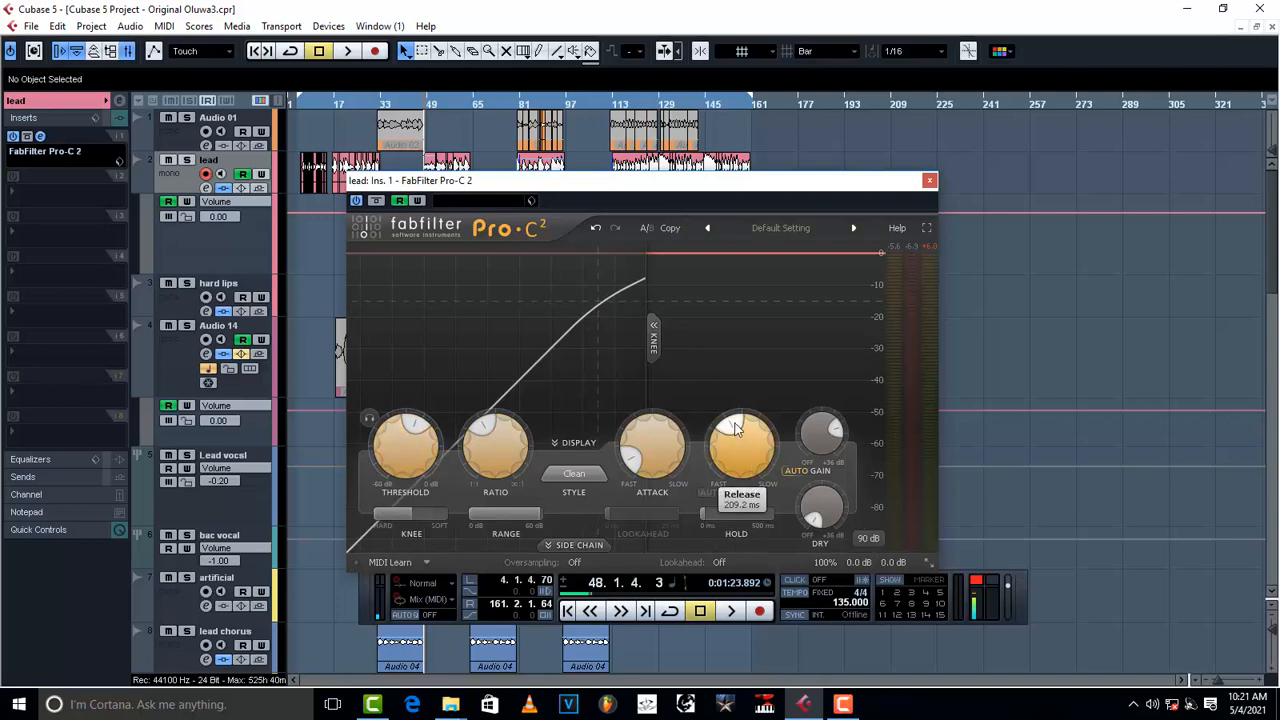
- Shorten the compressor's release and attack times and close the plug-in
drag(742, 448, 700, 535)
drag(654, 456, 648, 486)
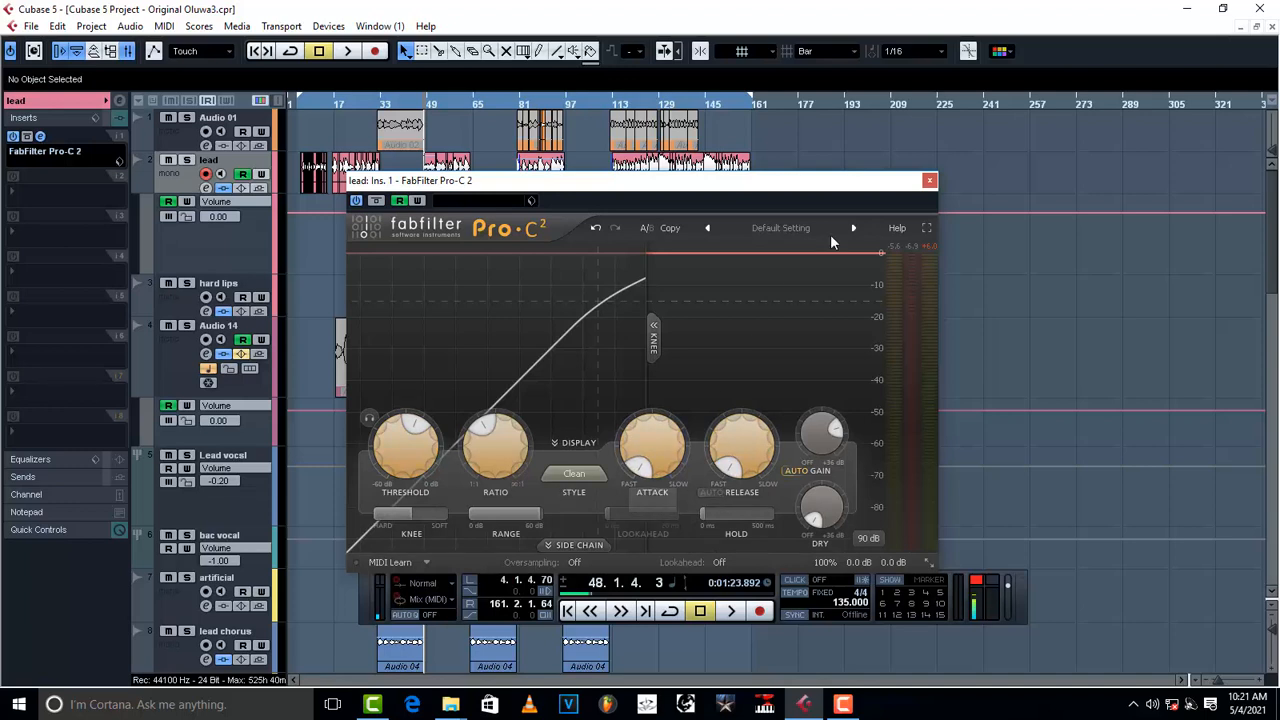
click(929, 183)
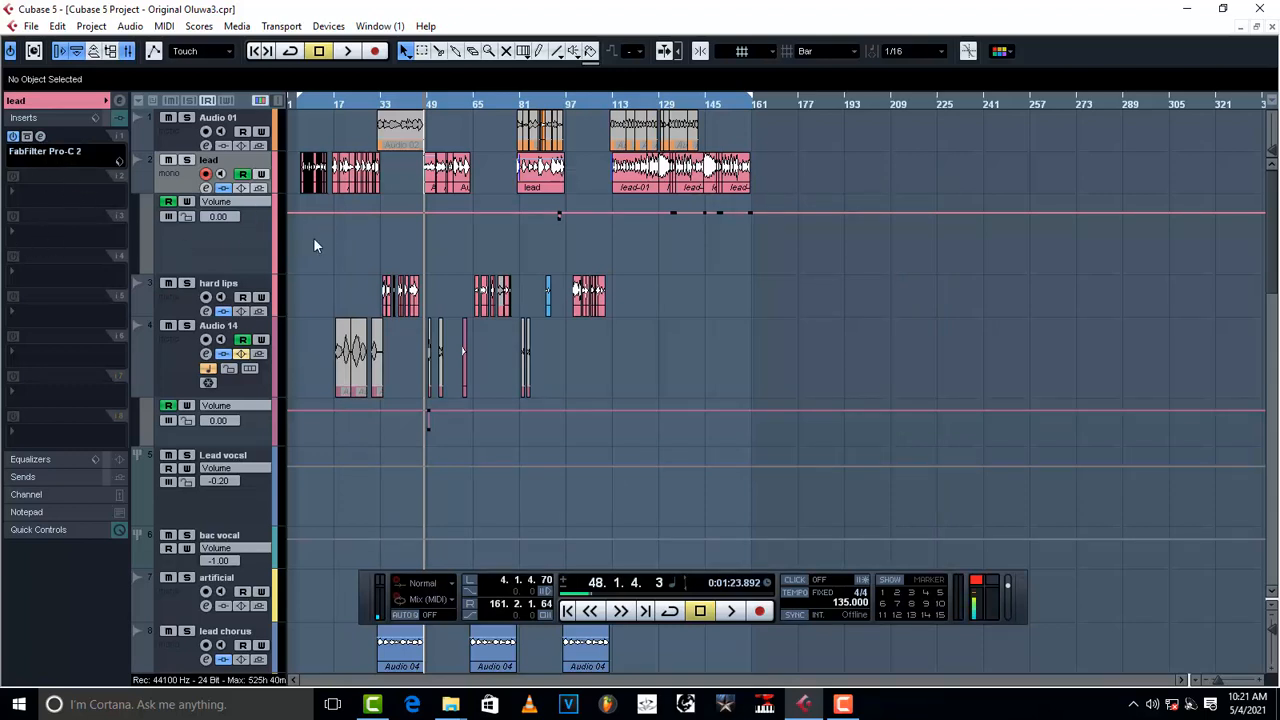
- Save the AutoTuneVST settings of the hard lips track as a preset named ZZZ and close the plug-in
click(185, 312)
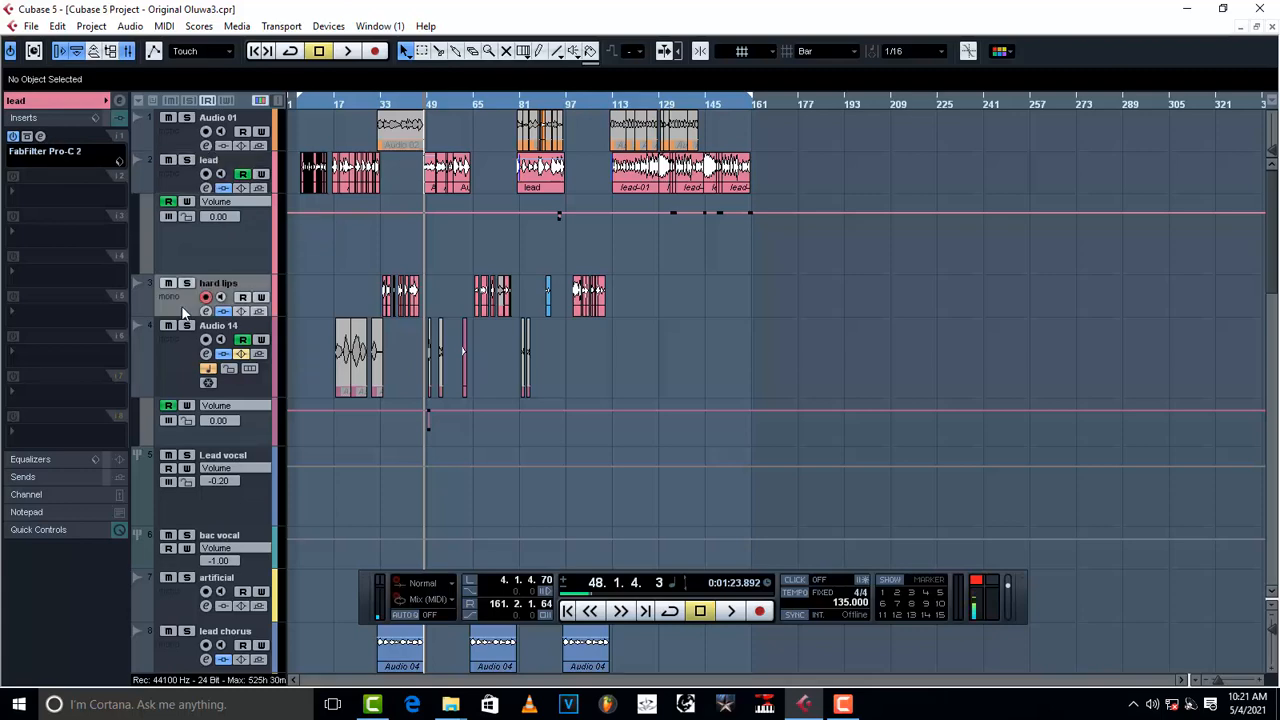
click(41, 137)
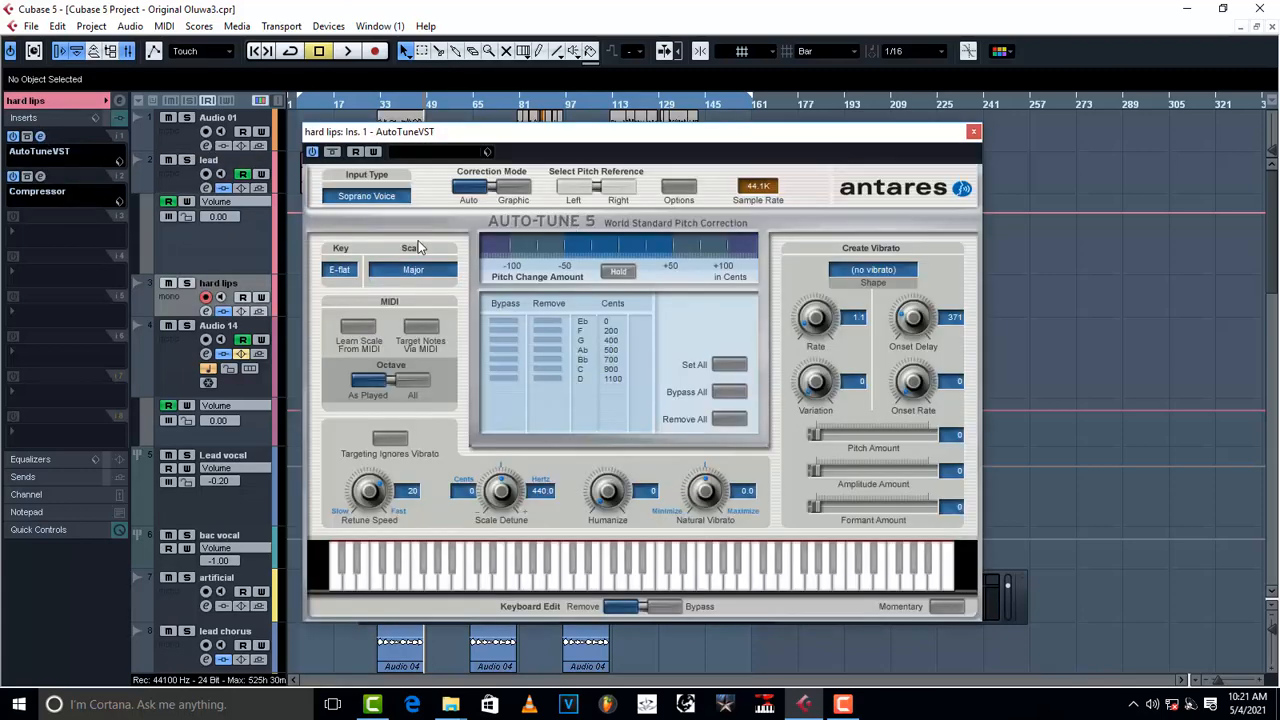
click(490, 155)
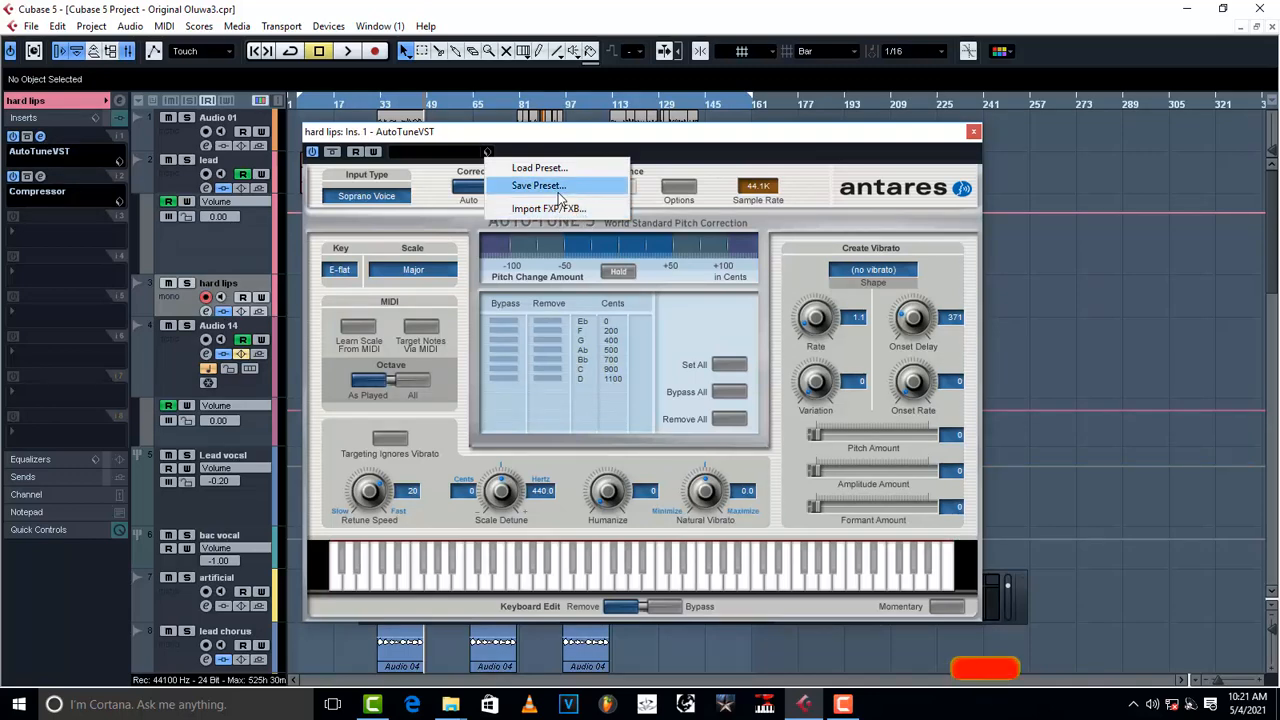
click(545, 189)
text(ZZZ)
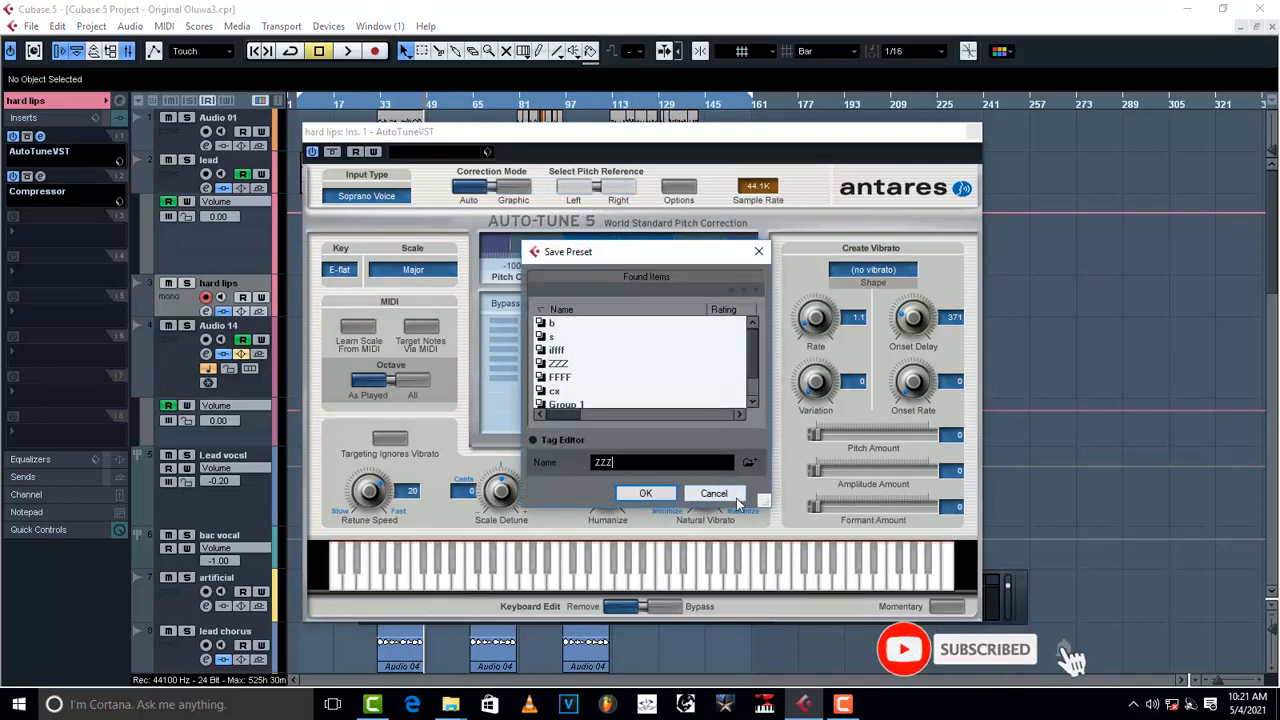
key(Return)
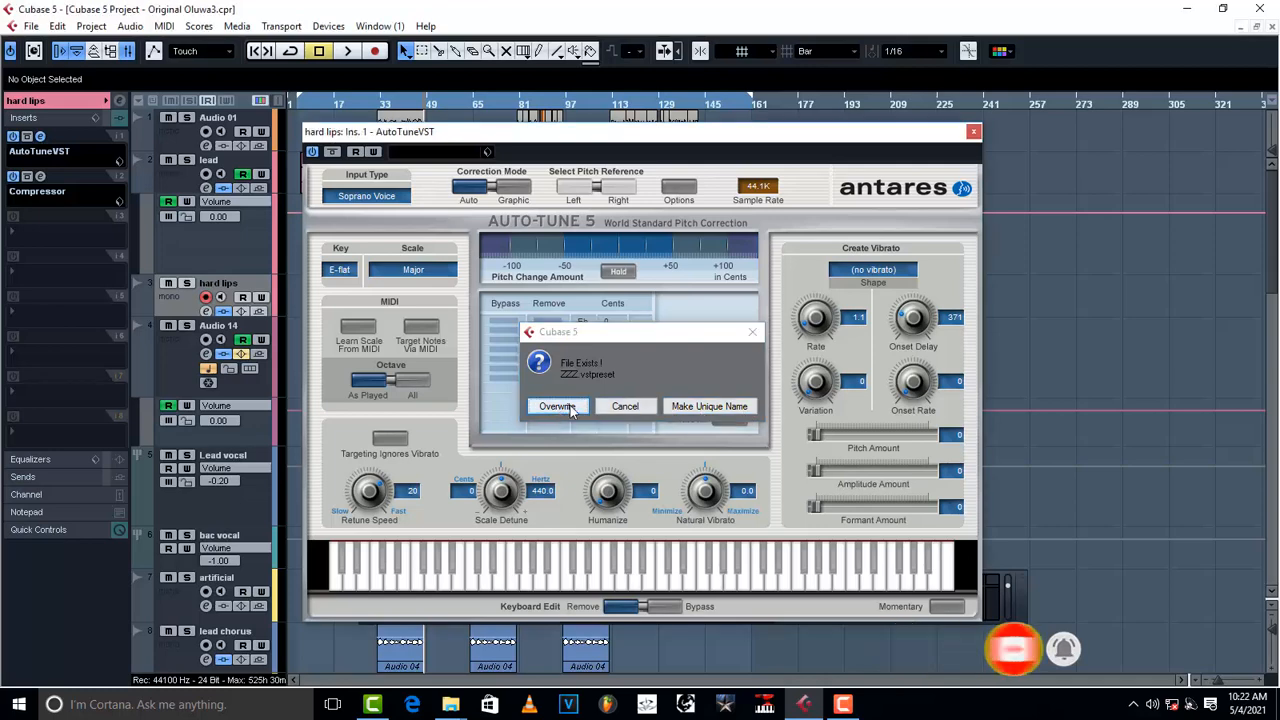
click(624, 407)
click(968, 133)
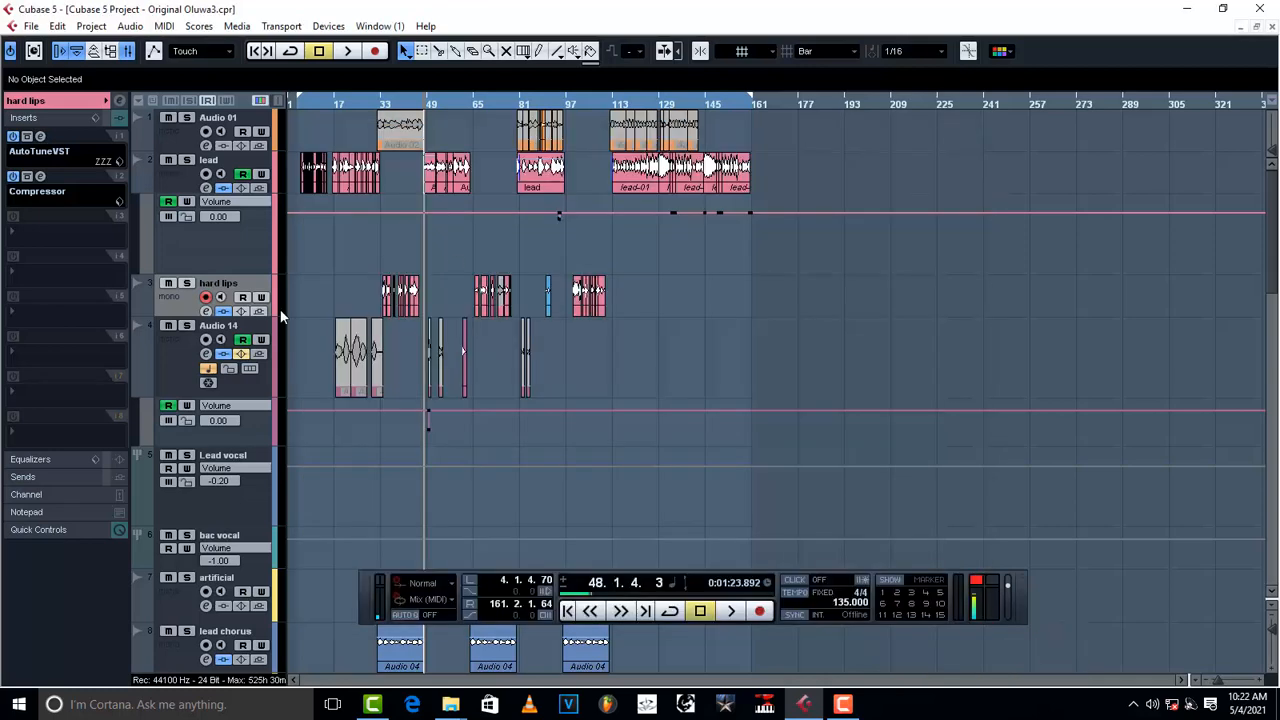
- Move Pro-C 2 to the lead track's second insert slot and insert AutoTuneVST in the first slot
click(172, 184)
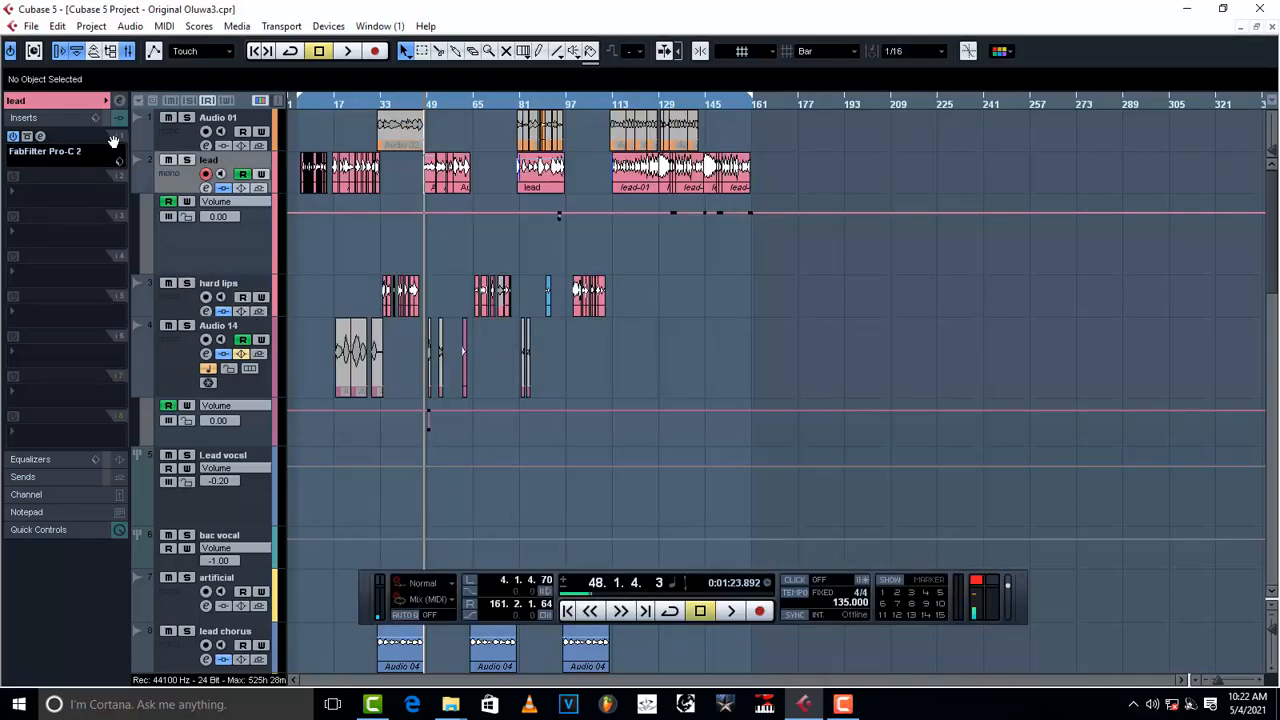
click(39, 162)
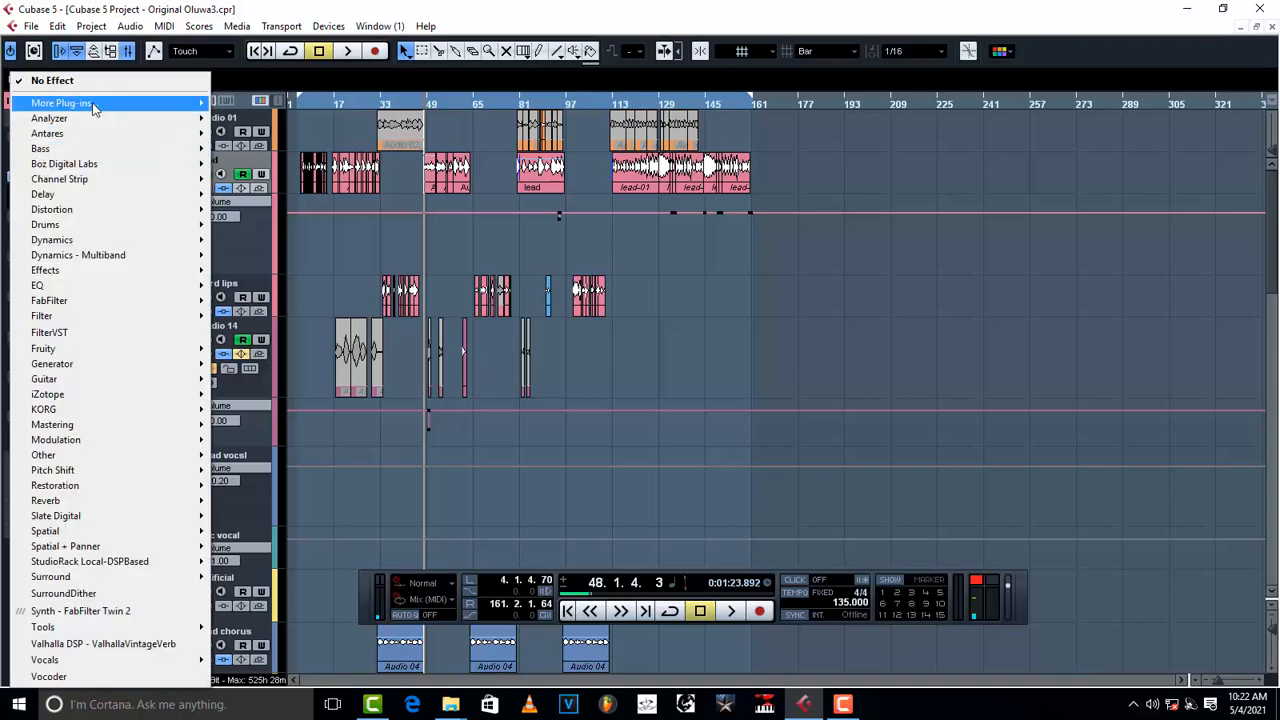
mouse_move(94, 108)
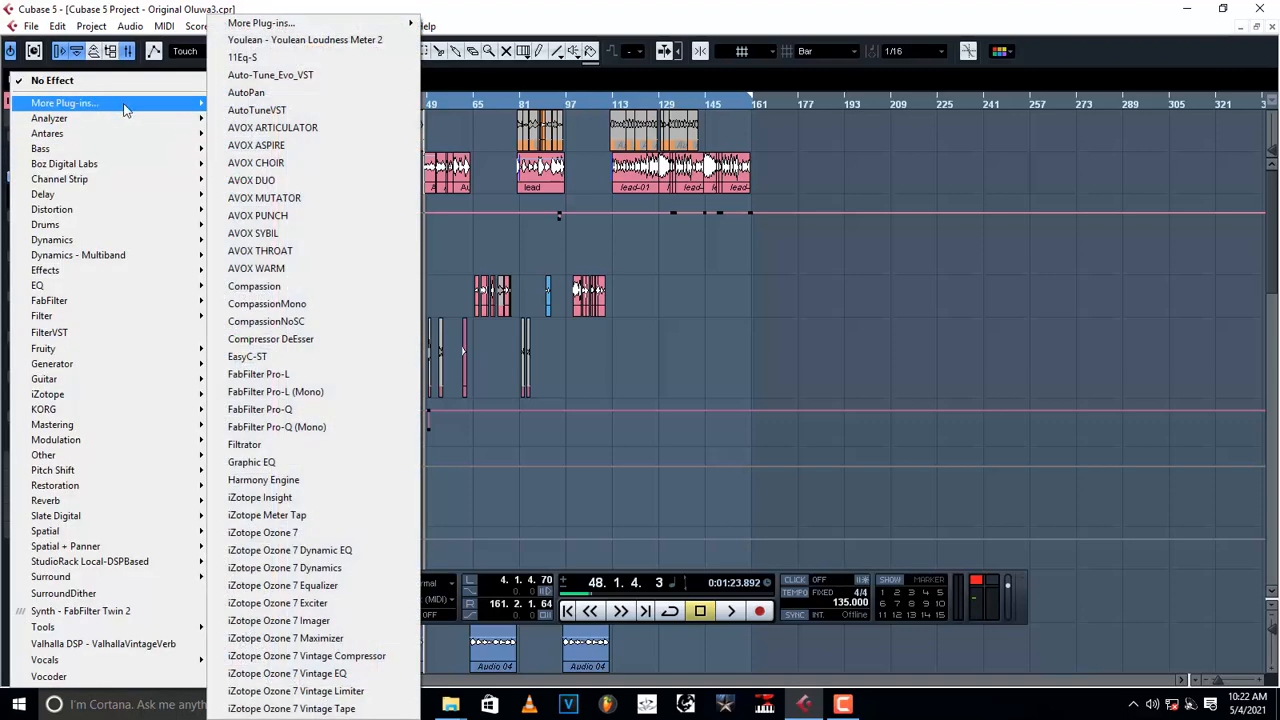
click(301, 112)
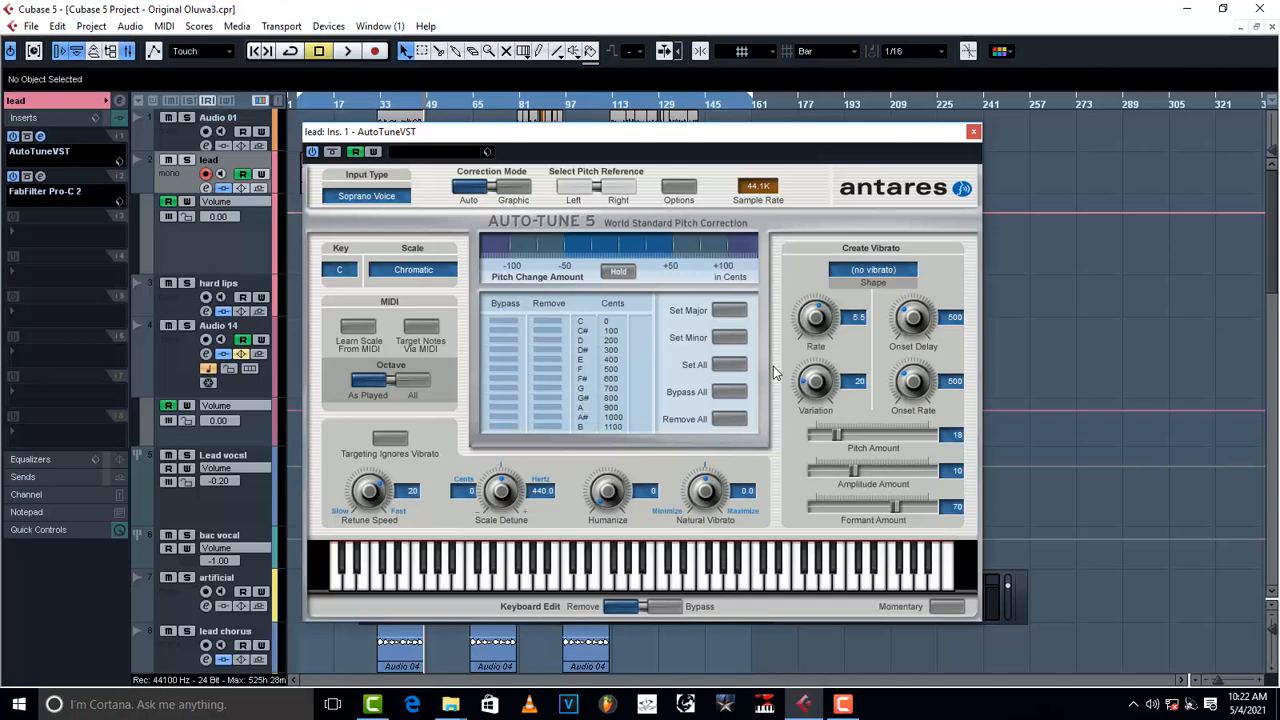
- Load the ZZZ preset into the lead track's AutoTuneVST and close the plug-in
click(416, 153)
click(435, 280)
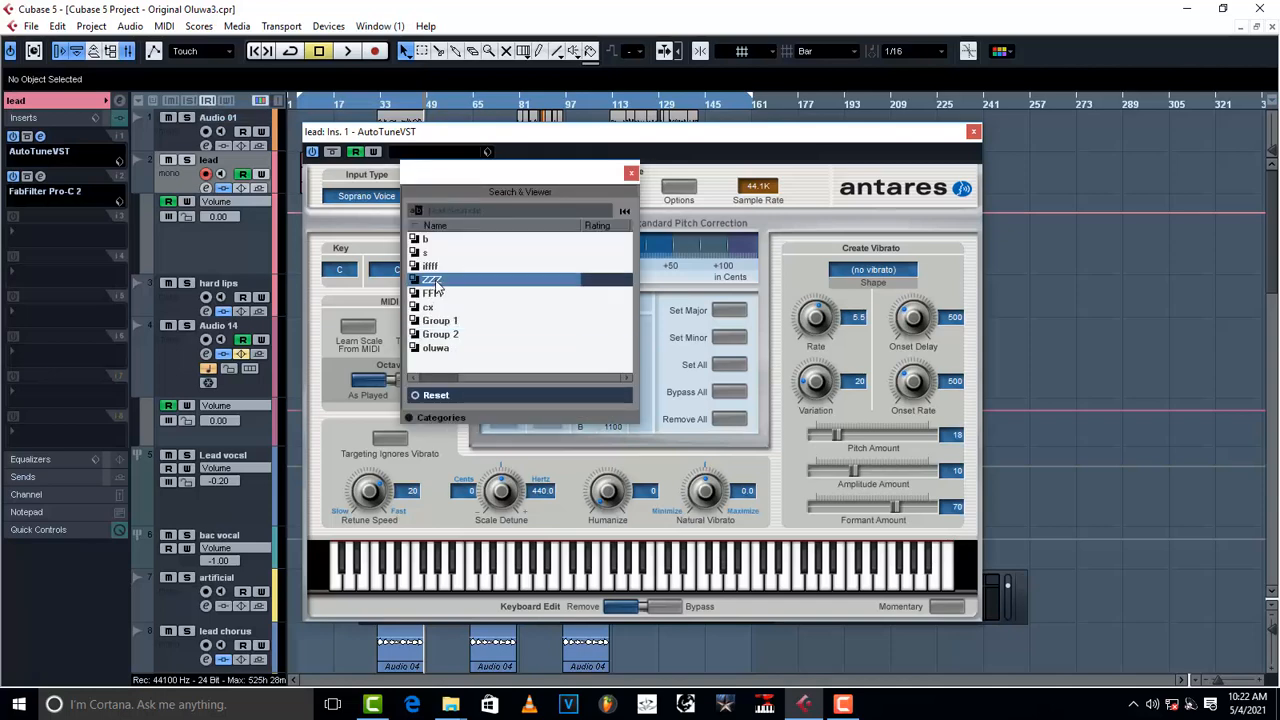
click(631, 173)
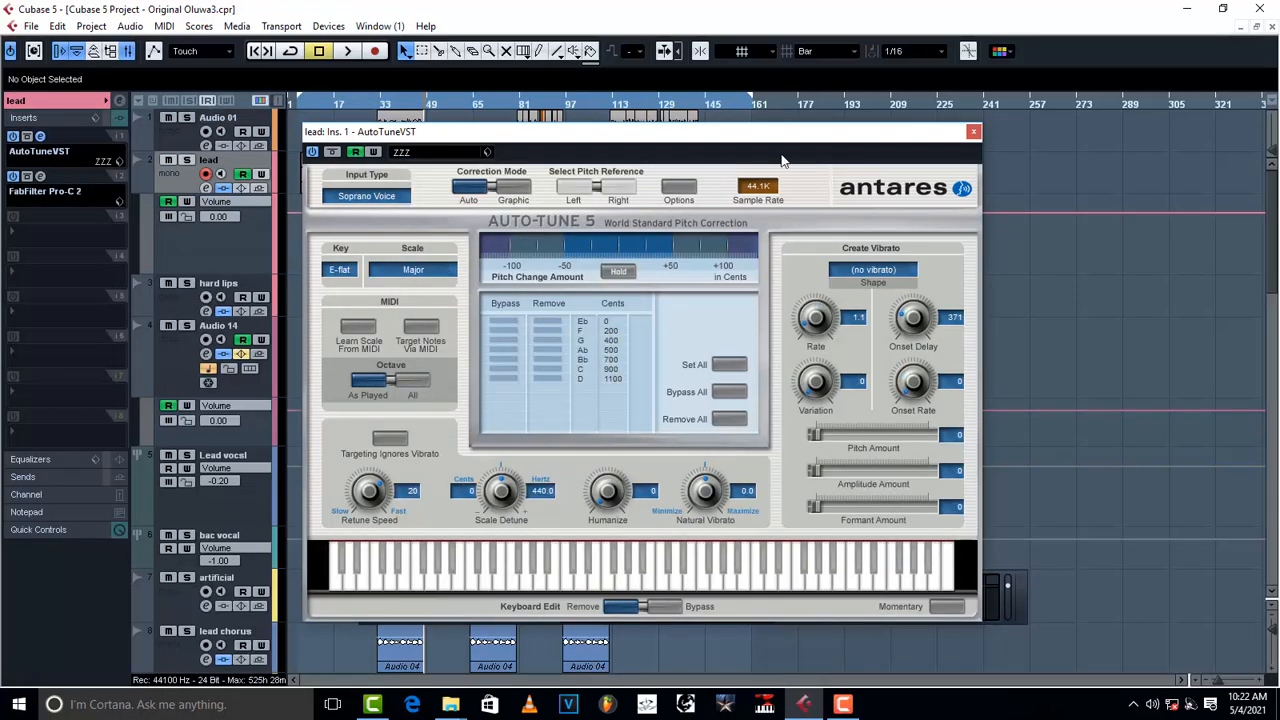
click(973, 131)
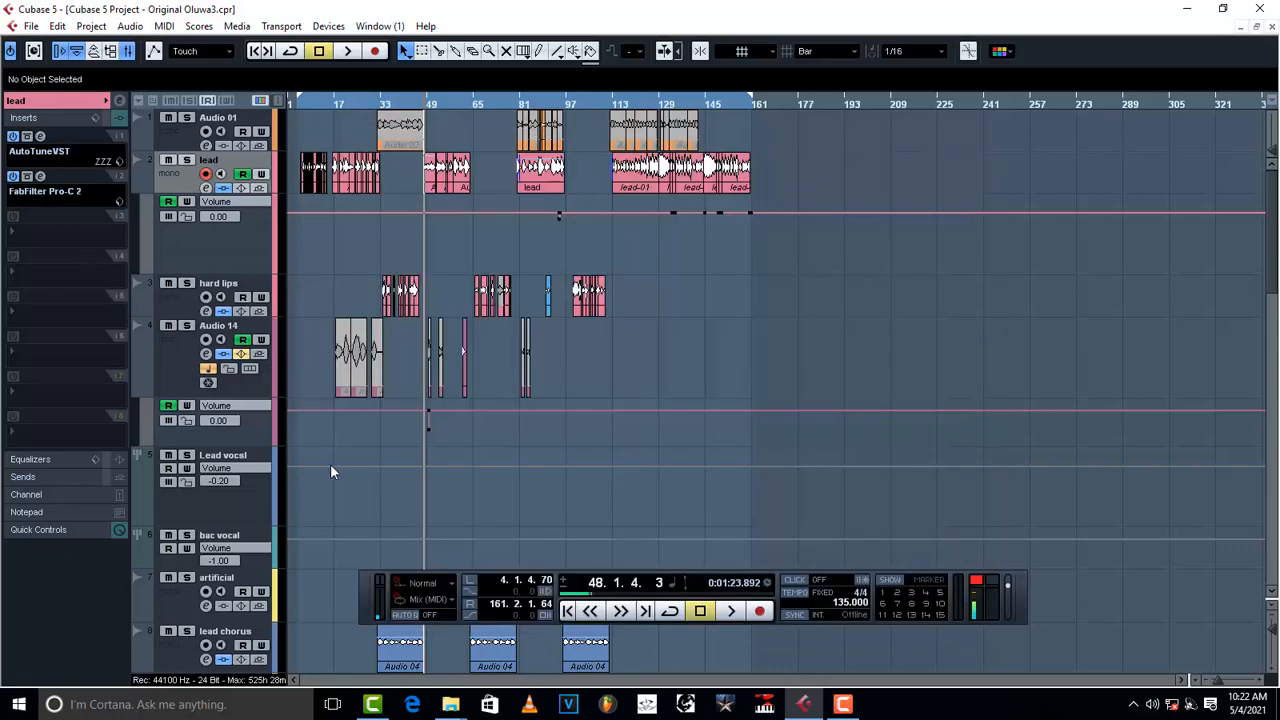
- Insert FabFilter Pro-Q 3 in the first insert slot of the Lead vocal group track
click(255, 498)
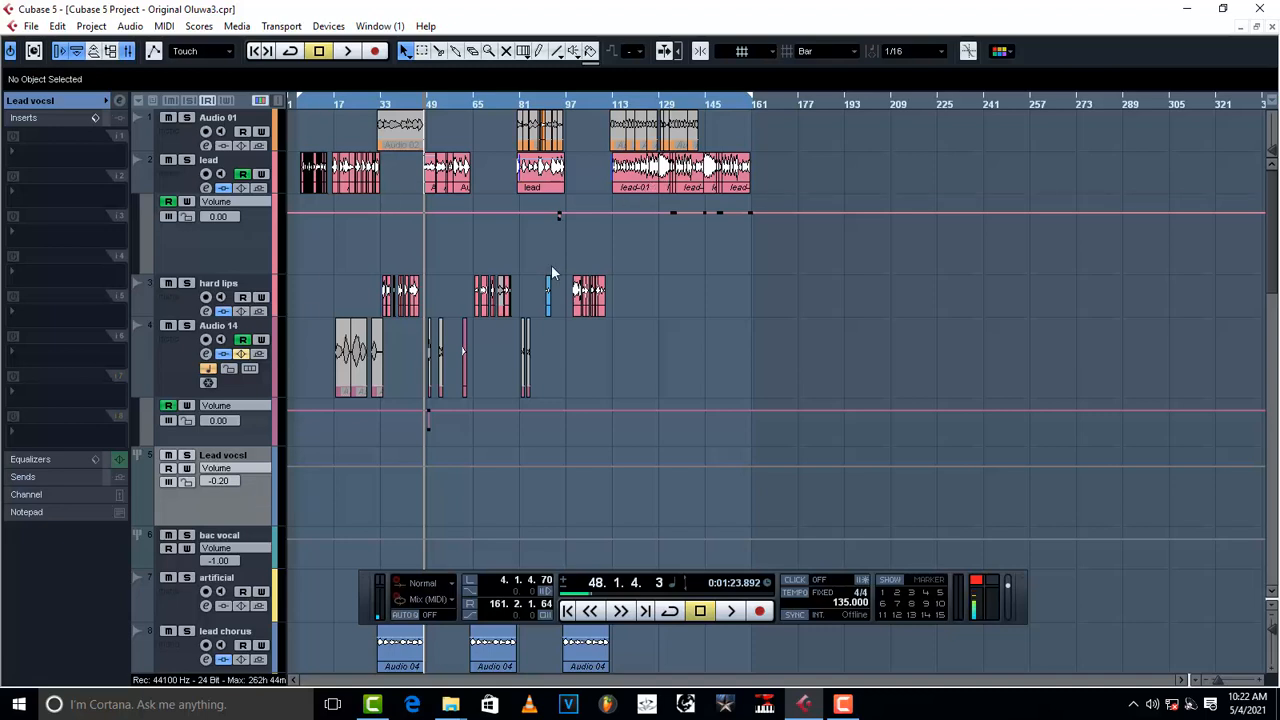
click(25, 150)
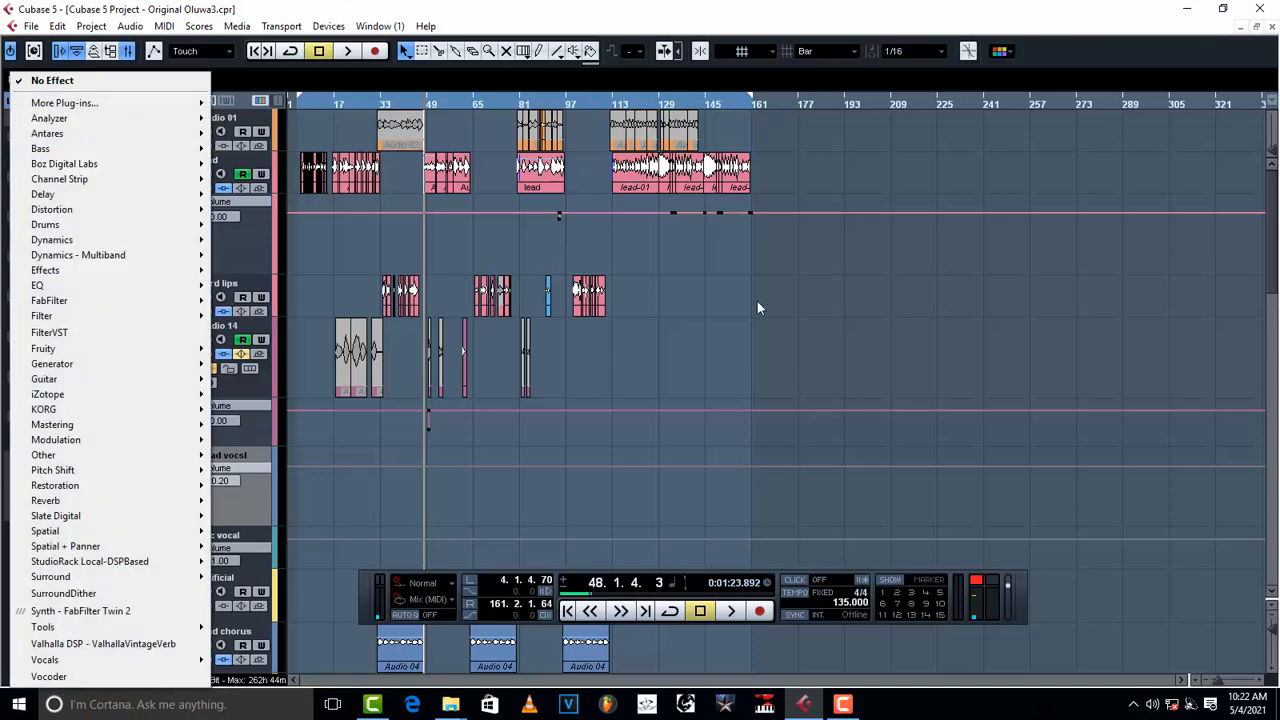
click(757, 308)
click(38, 150)
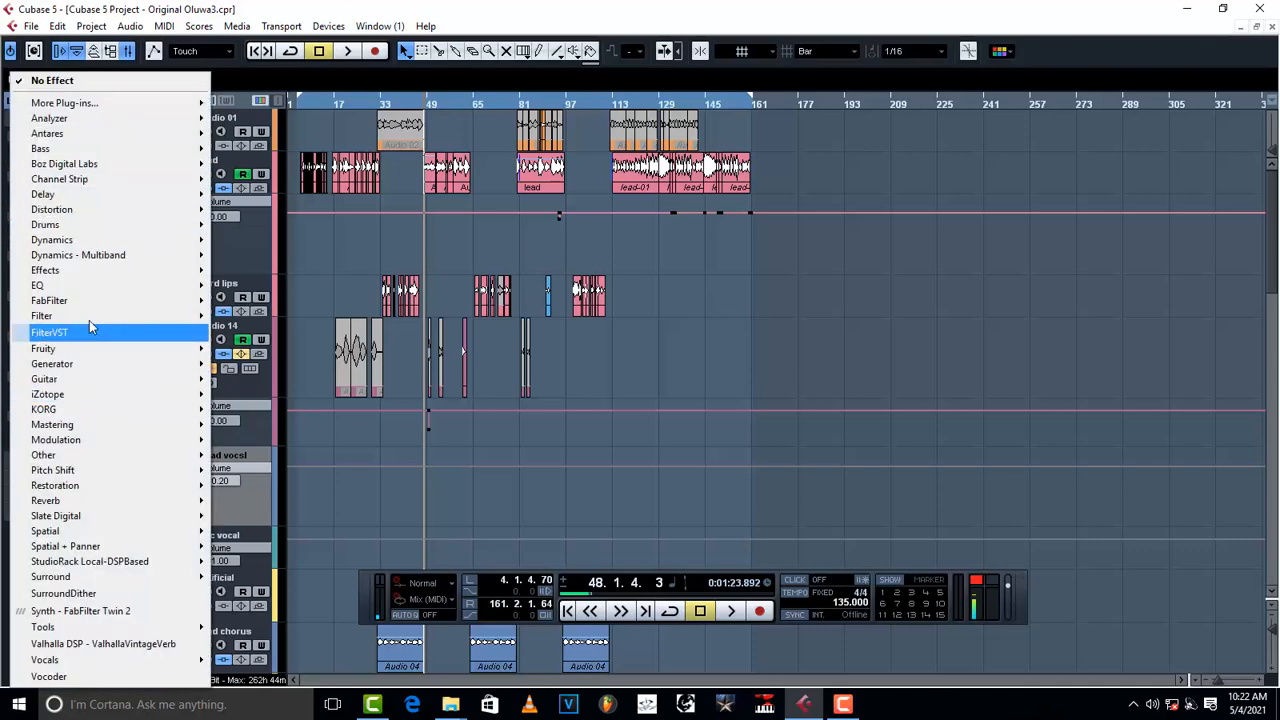
mouse_move(85, 310)
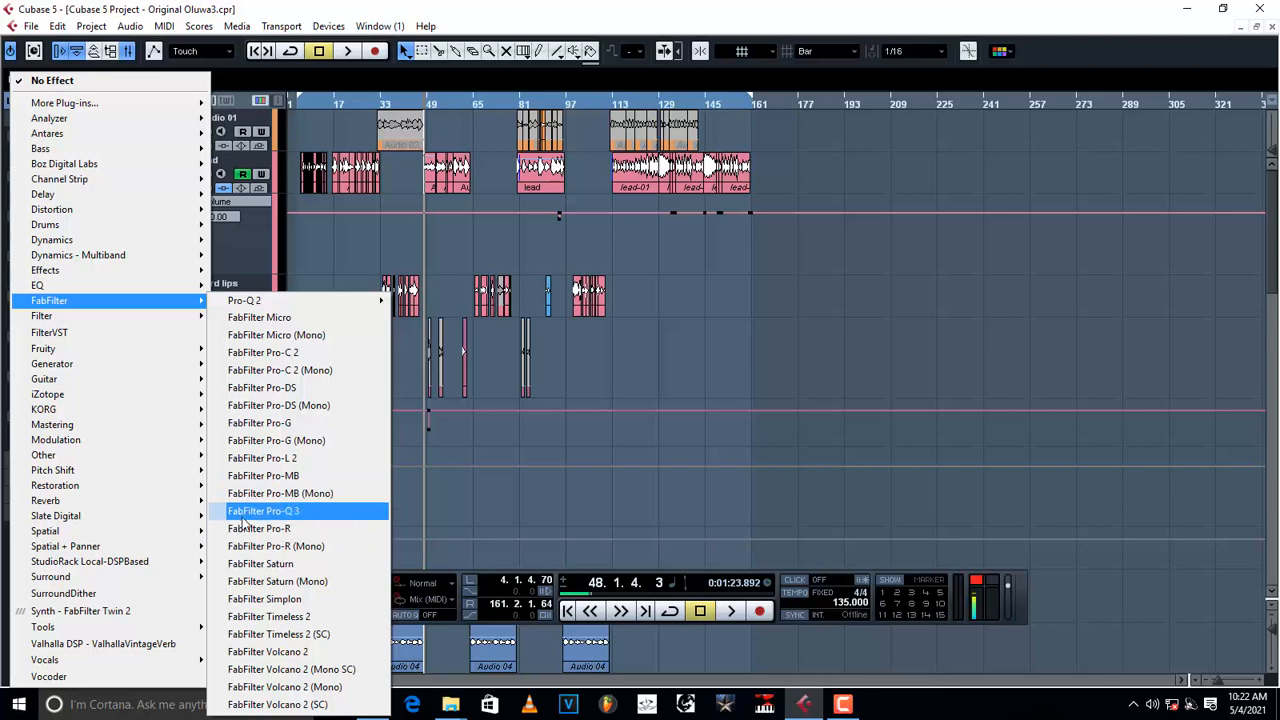
click(318, 513)
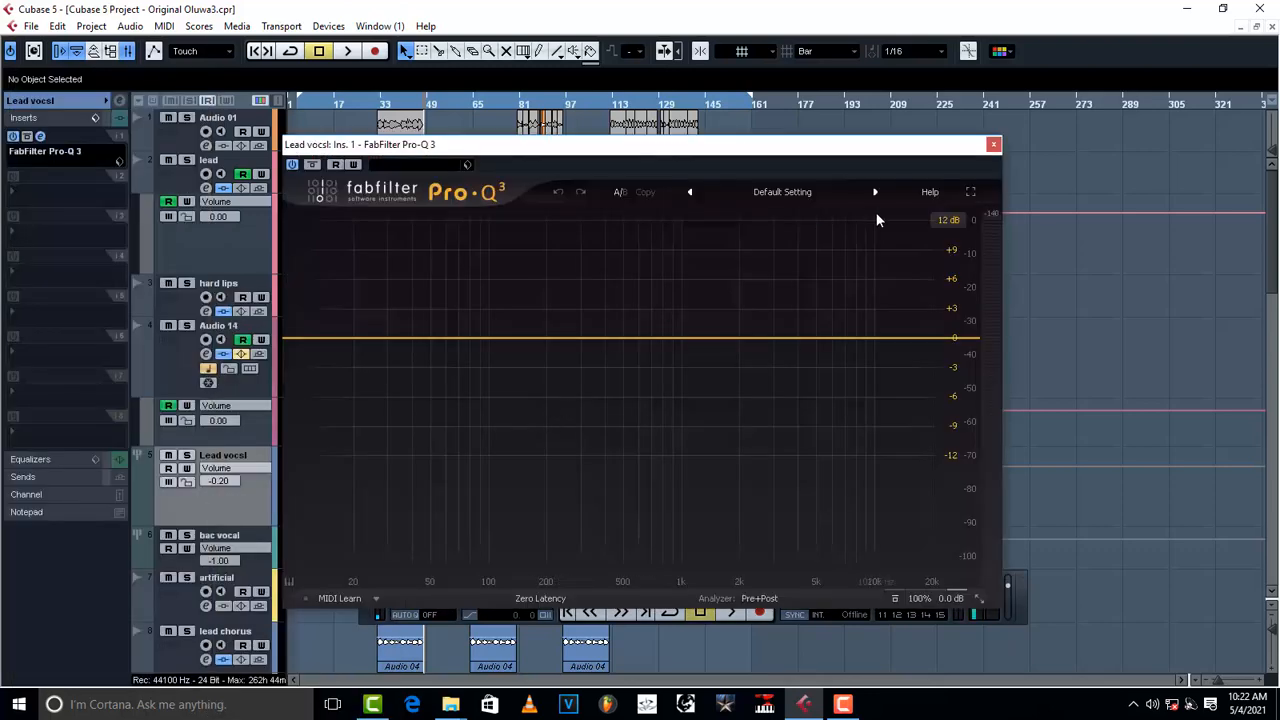
- Set the Pro-Q 3 display range to 30 dB and add a 12 dB/oct low cut at about 32 Hz
click(950, 220)
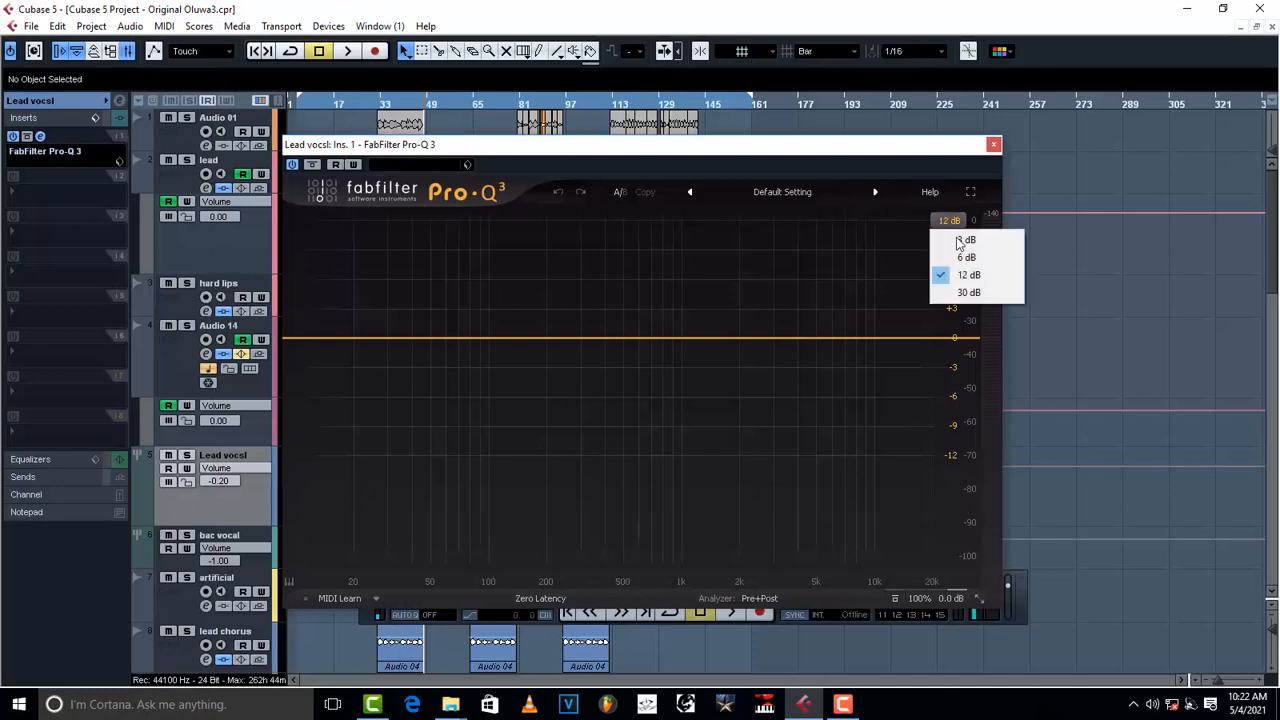
click(968, 292)
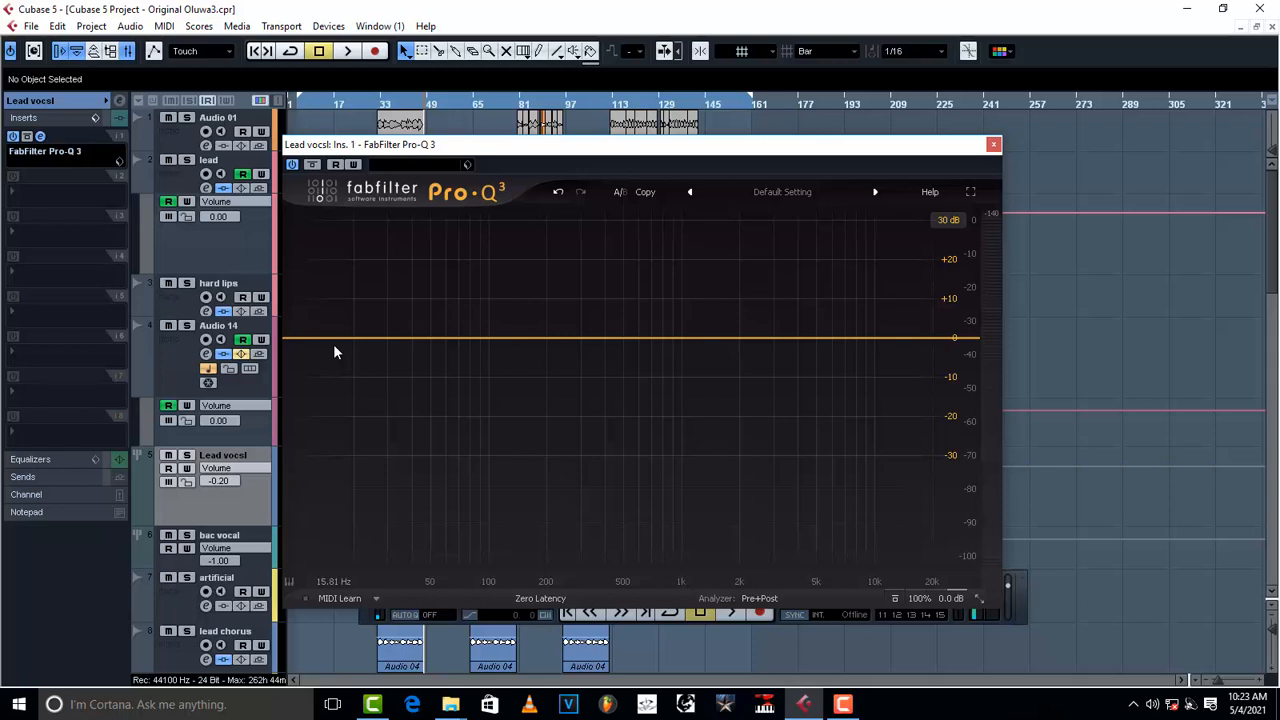
drag(318, 340, 394, 356)
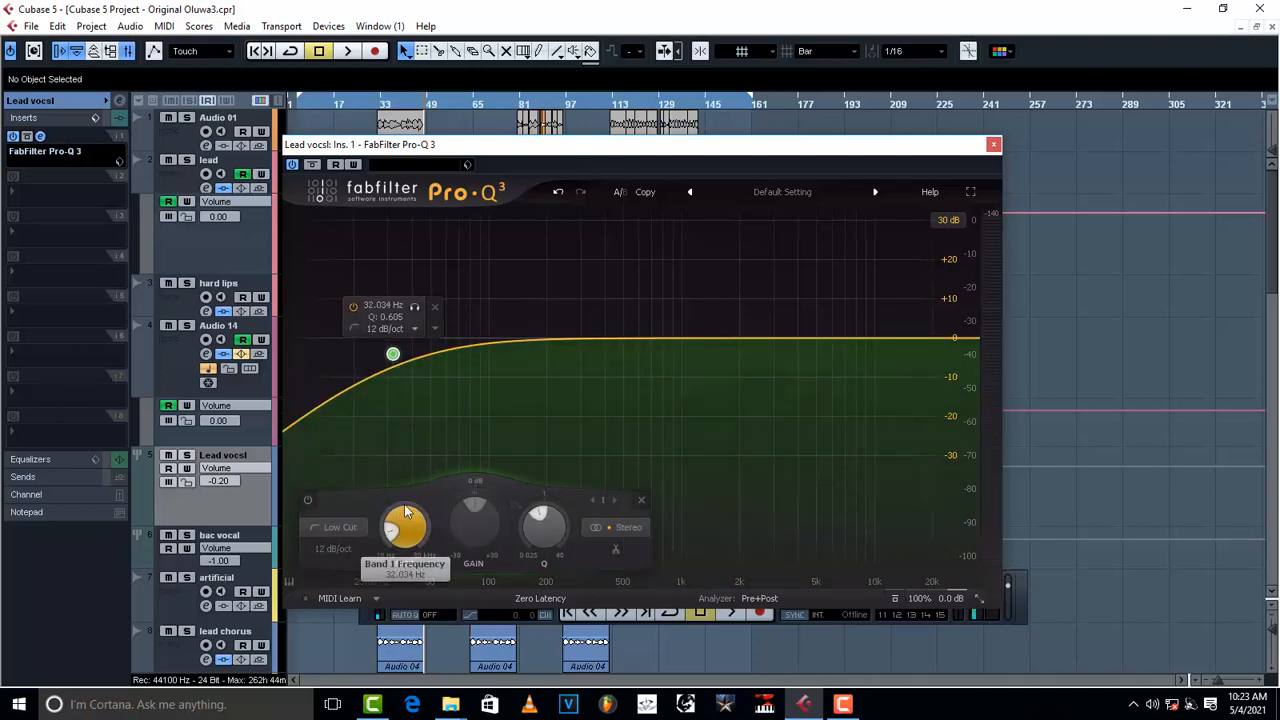
- Steepen the low cut to 96 dB/oct and move it to about 66 Hz with a Q of about 0.074 while auditioning the vocal
click(415, 330)
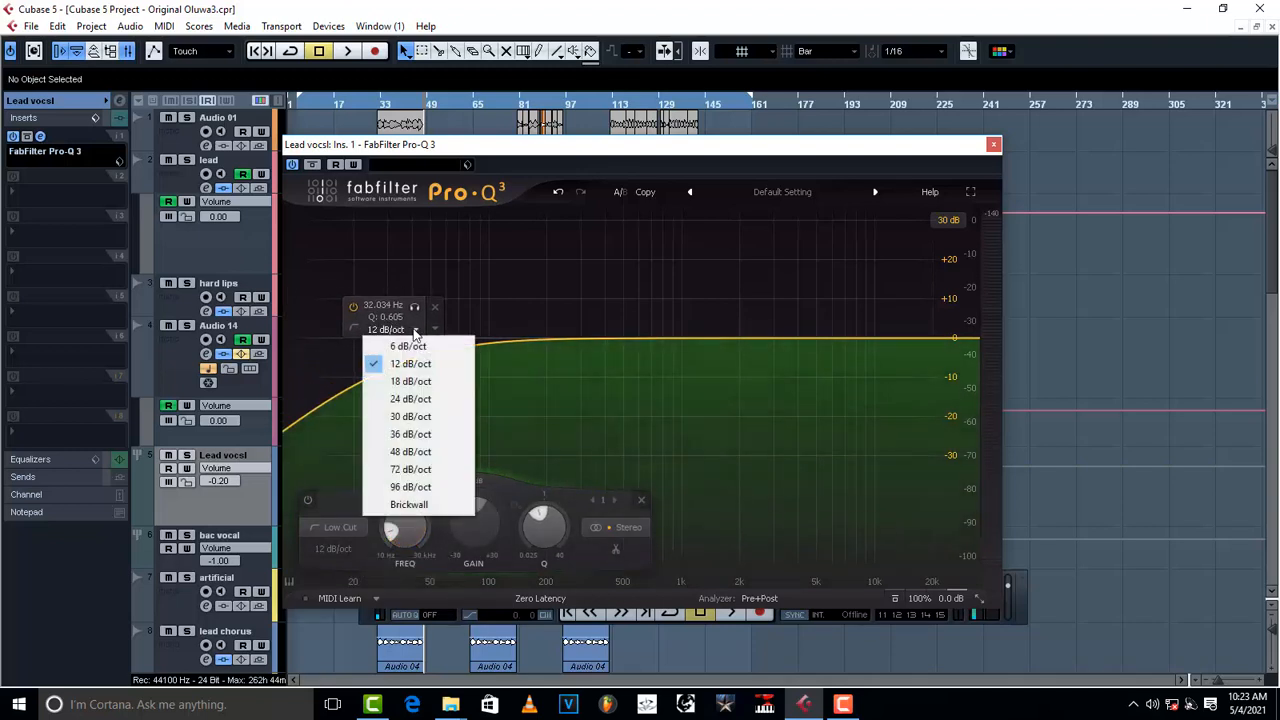
click(412, 487)
drag(393, 354, 431, 394)
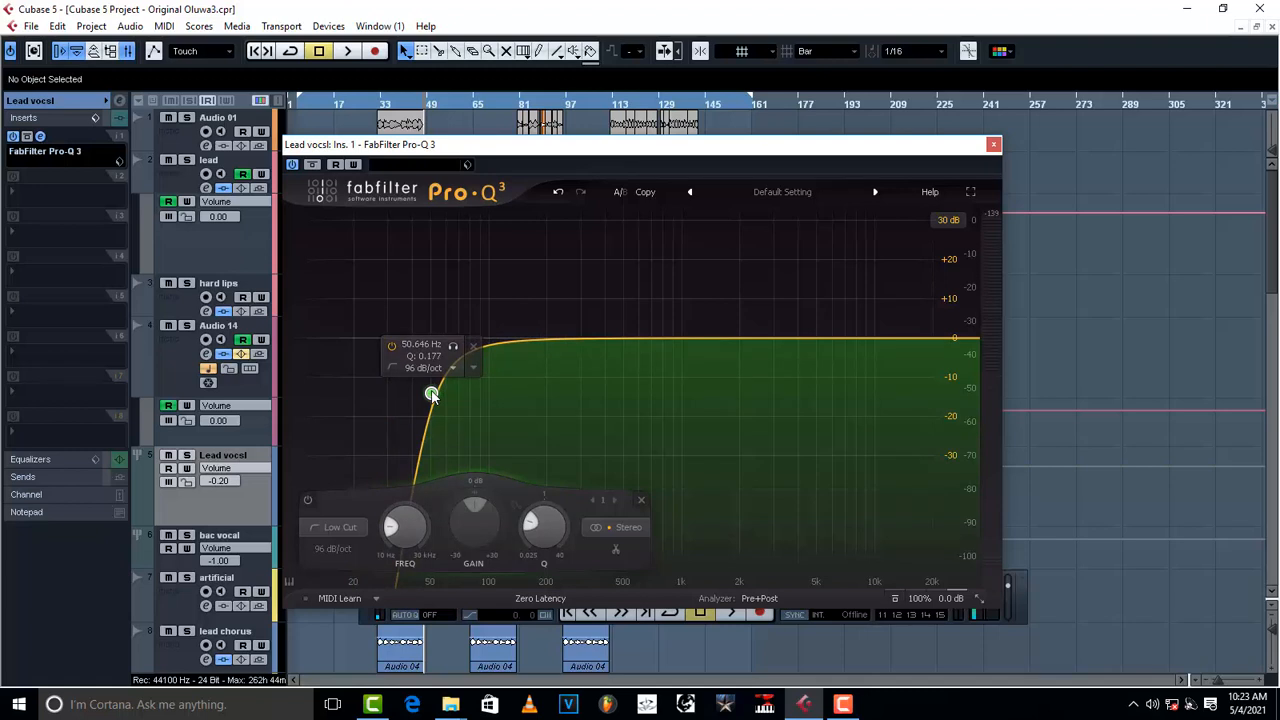
key(space)
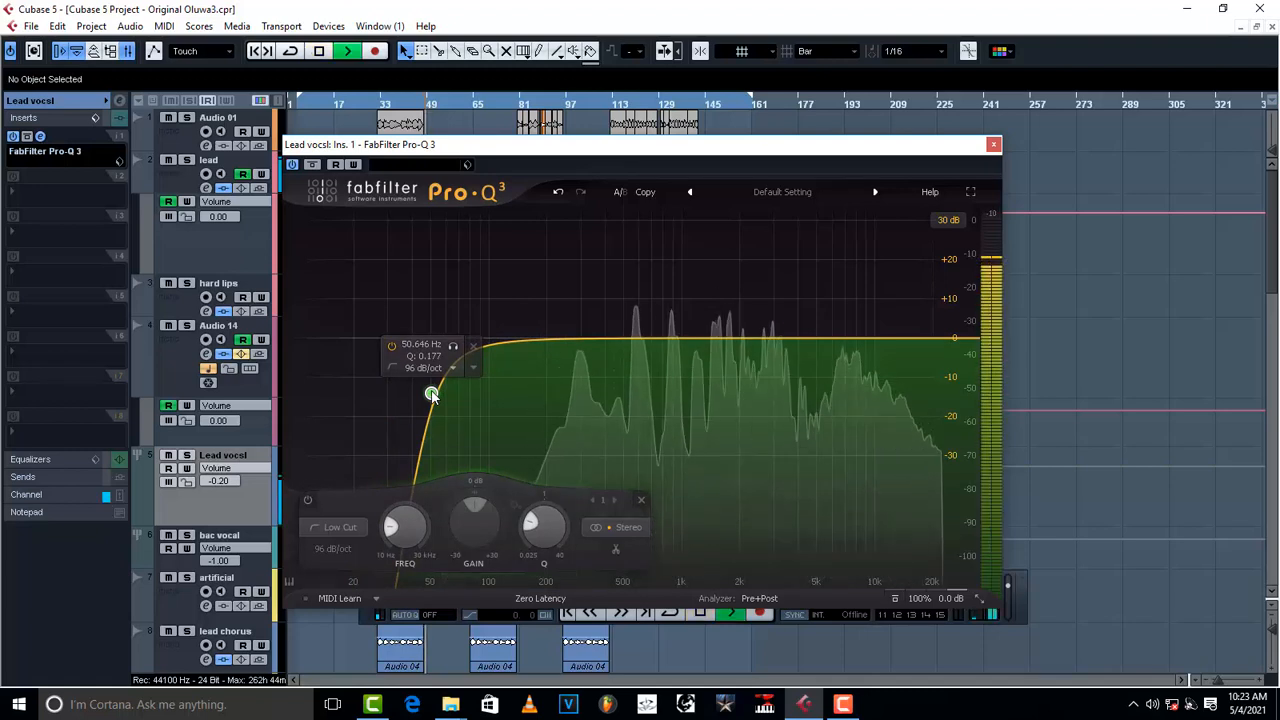
mouse_move(431, 394)
mouse_down()
mouse_move(420, 395)
mouse_move(430, 411)
mouse_up()
mouse_move(452, 403)
mouse_down()
mouse_move(461, 420)
mouse_move(436, 428)
mouse_move(458, 422)
mouse_up()
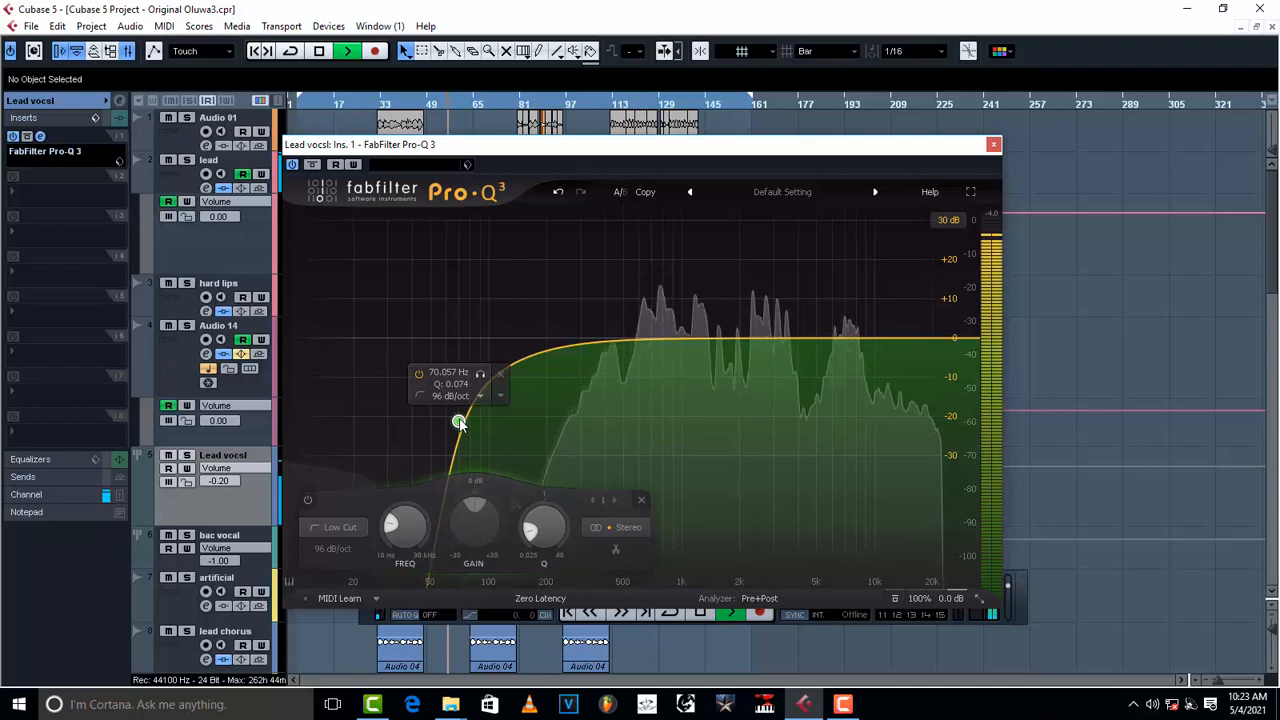
drag(459, 422, 454, 422)
key(space)
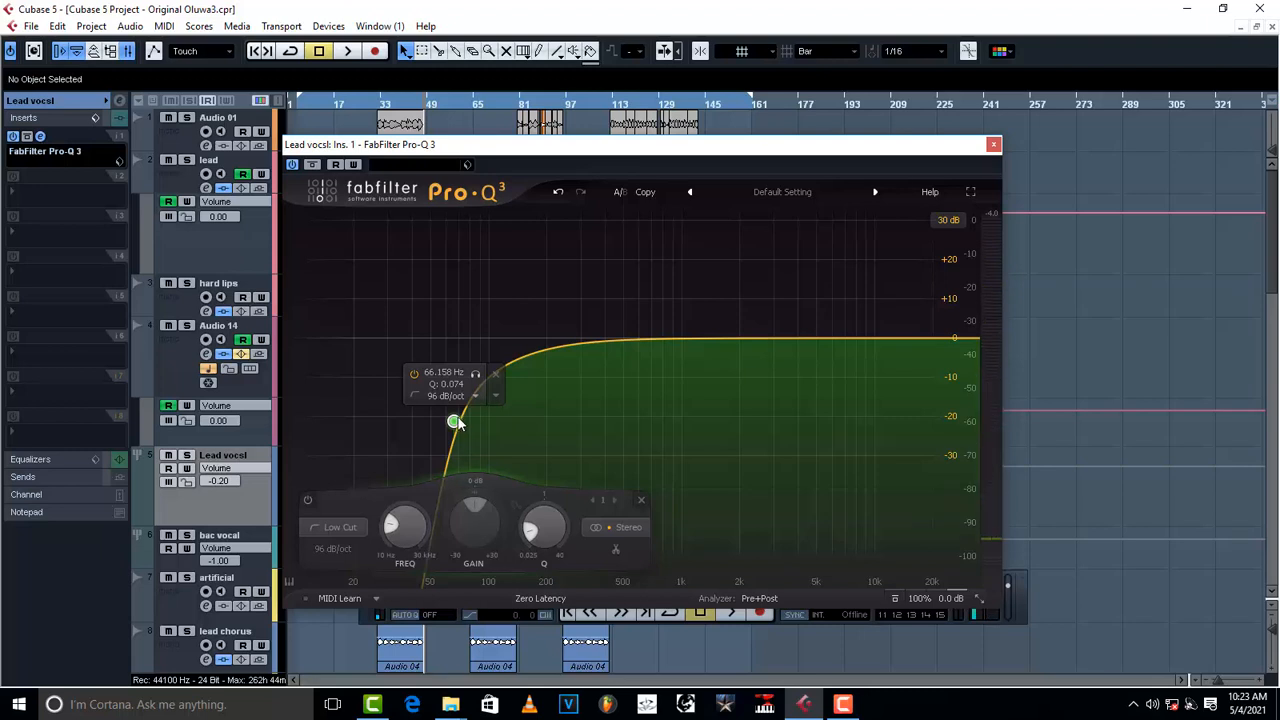
- Add a bell band near 608 Hz, boost it to 30 dB during playback, and set its gain to about -3.1 dB
drag(834, 343, 644, 233)
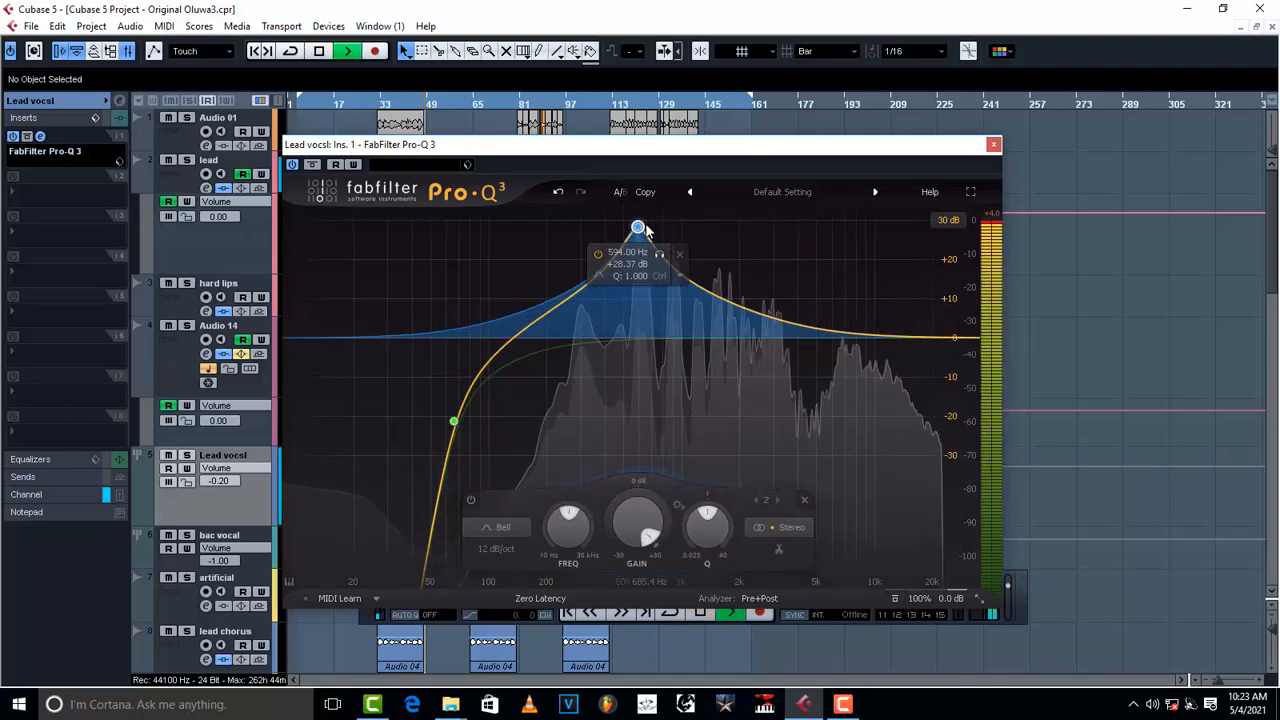
drag(642, 228, 642, 213)
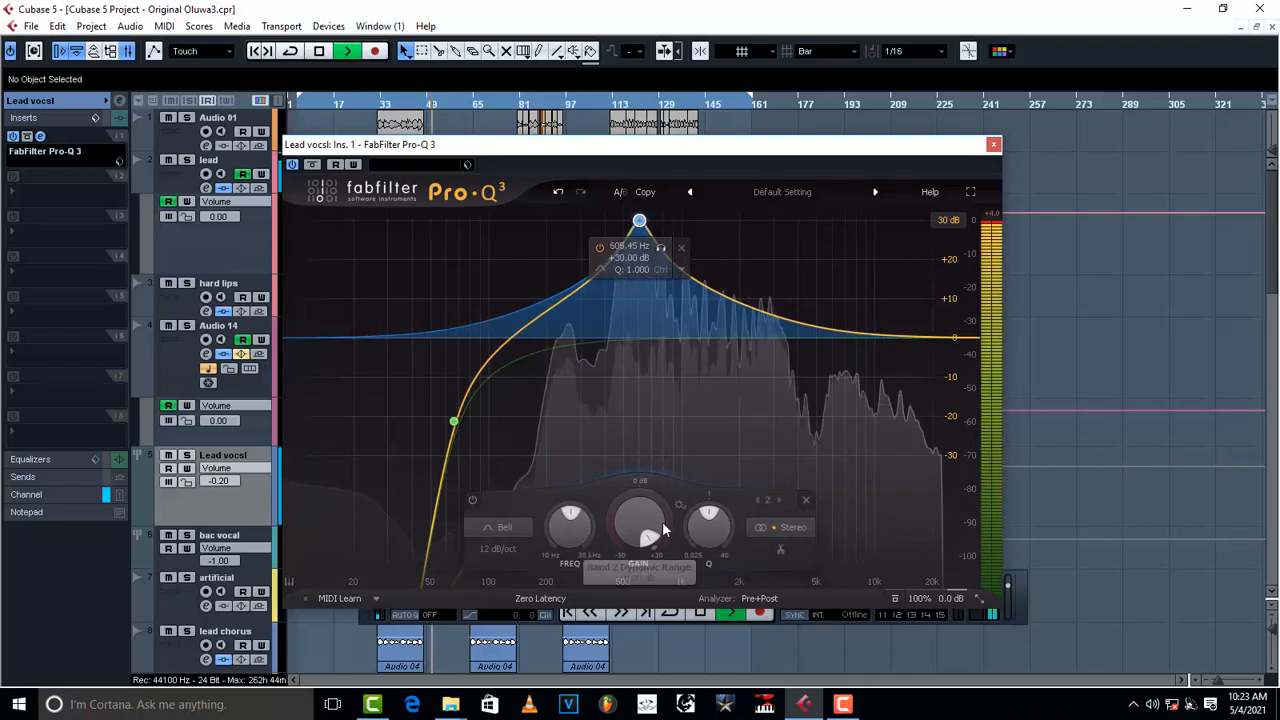
key(space)
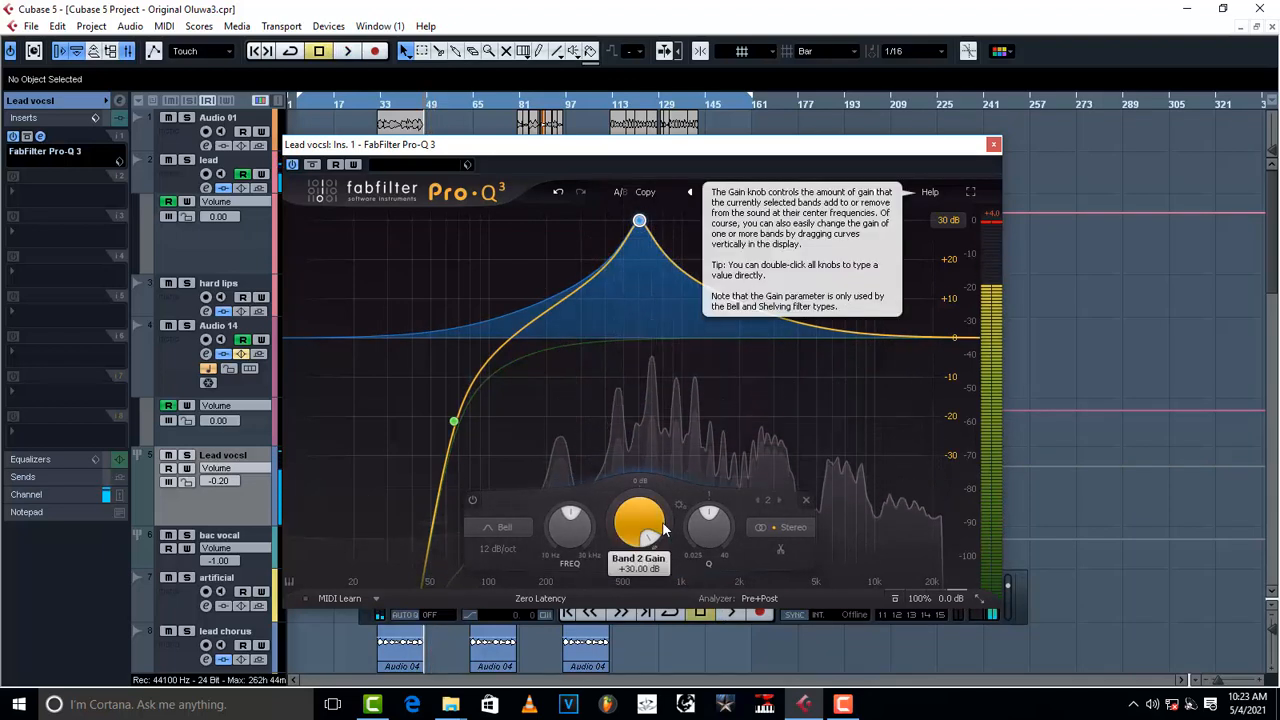
drag(648, 522, 628, 638)
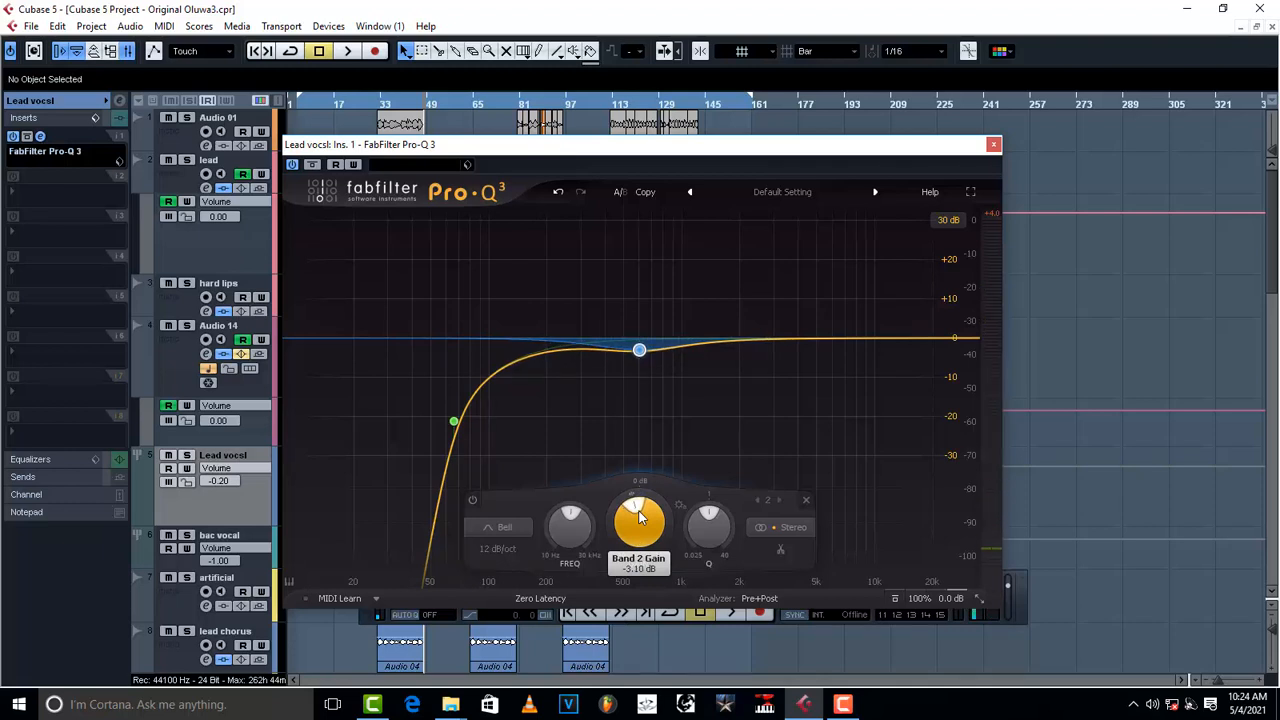
key(space)
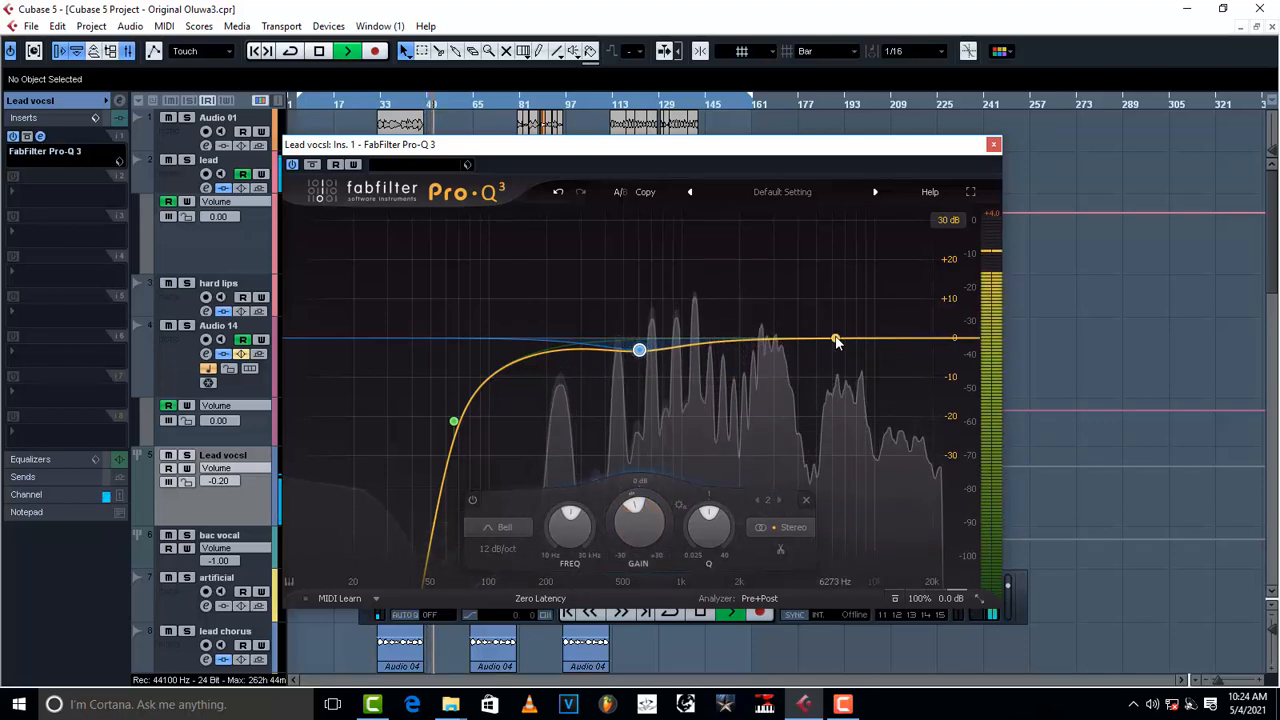
- Close Pro-Q 3, stop playback, and insert FabFilter Pro-C 2 in the Lead vocal group's second insert slot
click(993, 147)
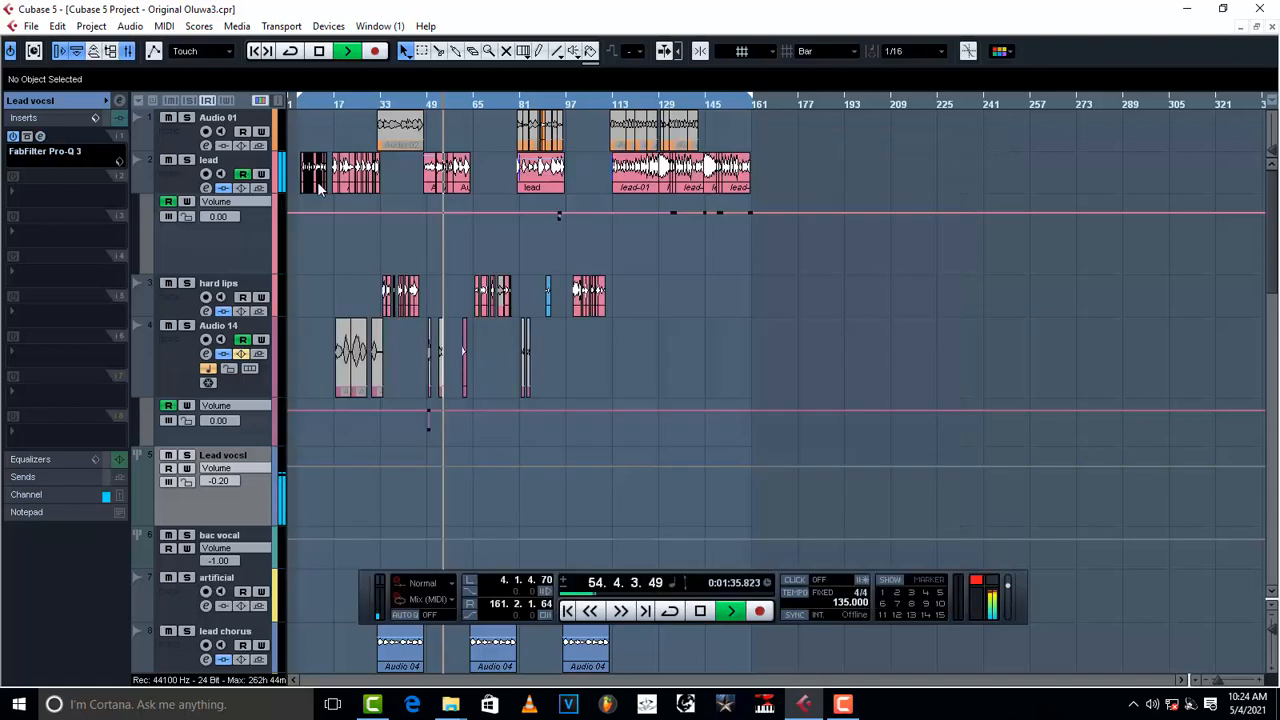
key(space)
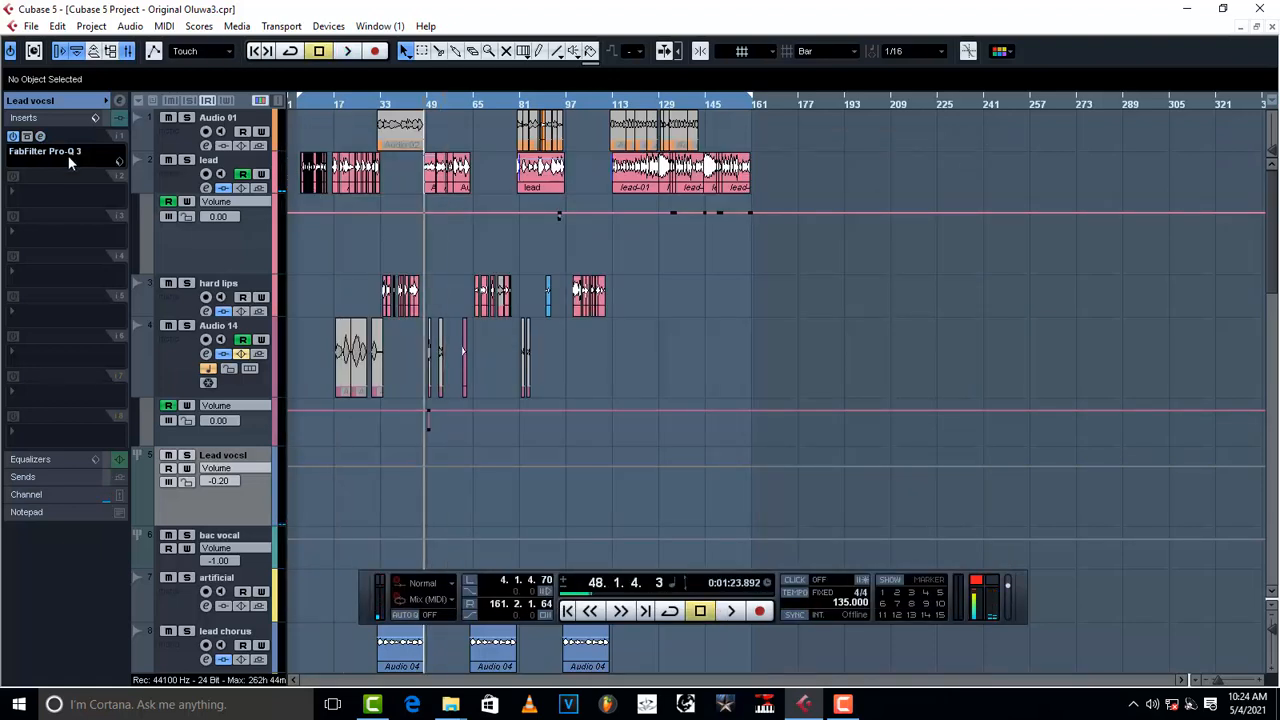
click(53, 195)
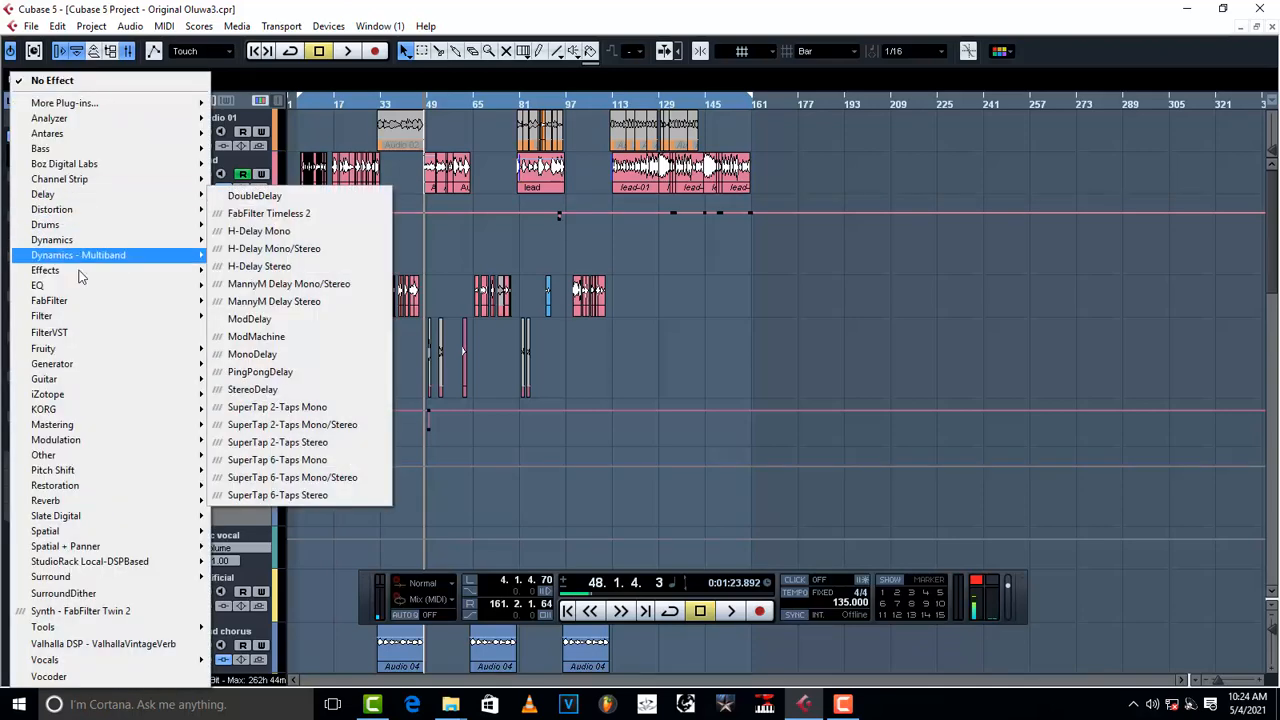
mouse_move(125, 302)
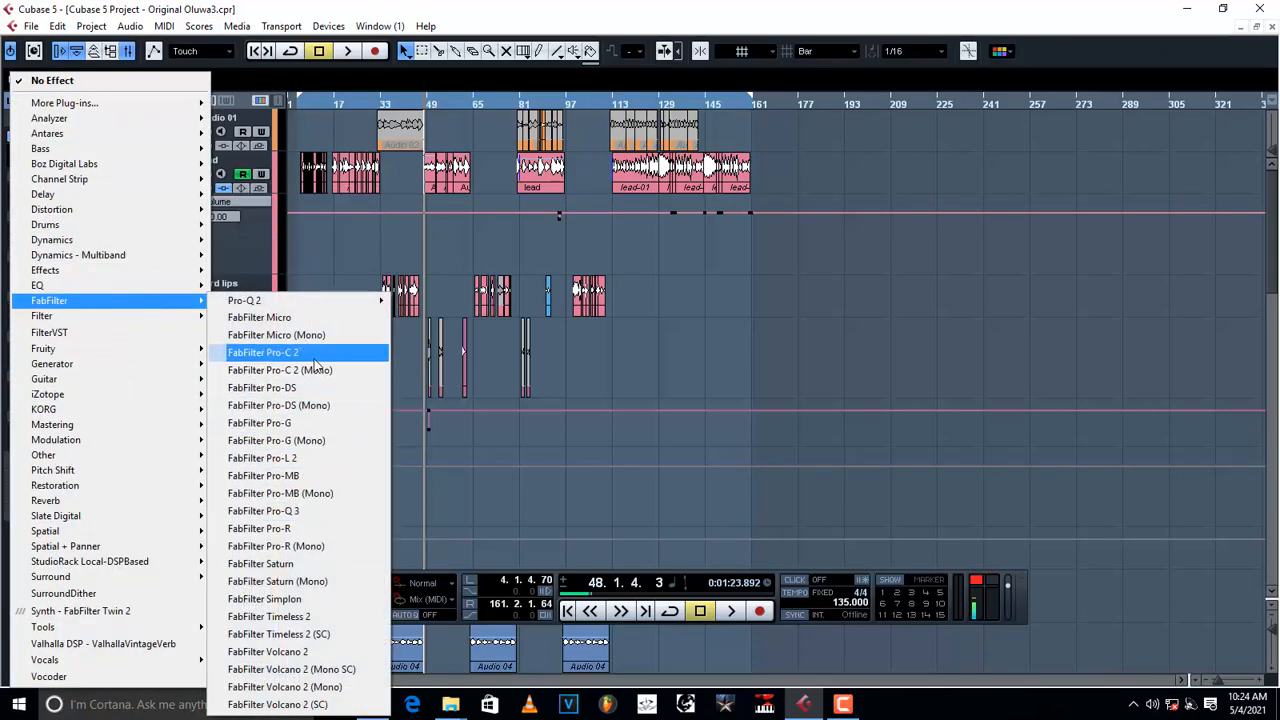
click(300, 353)
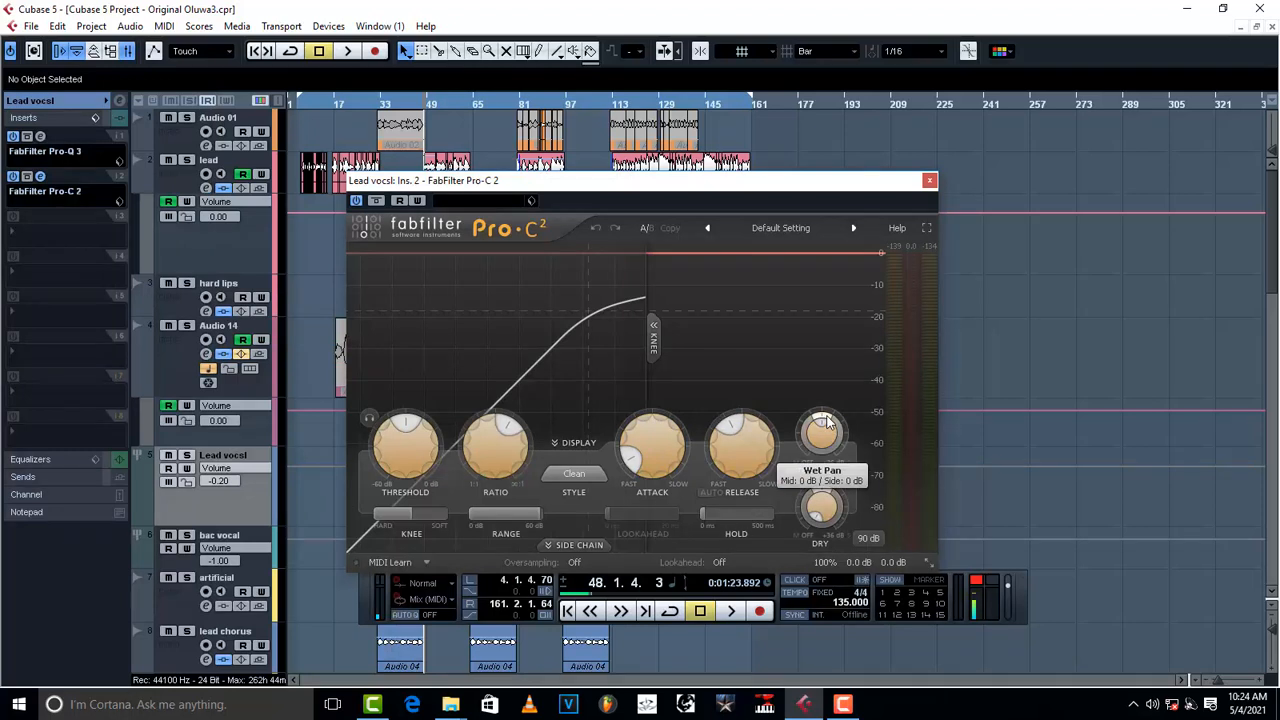
- Turn off Pro-C 2's auto gain and raise the wet gain to about 8.2 dB while the vocal plays
mouse_move(826, 421)
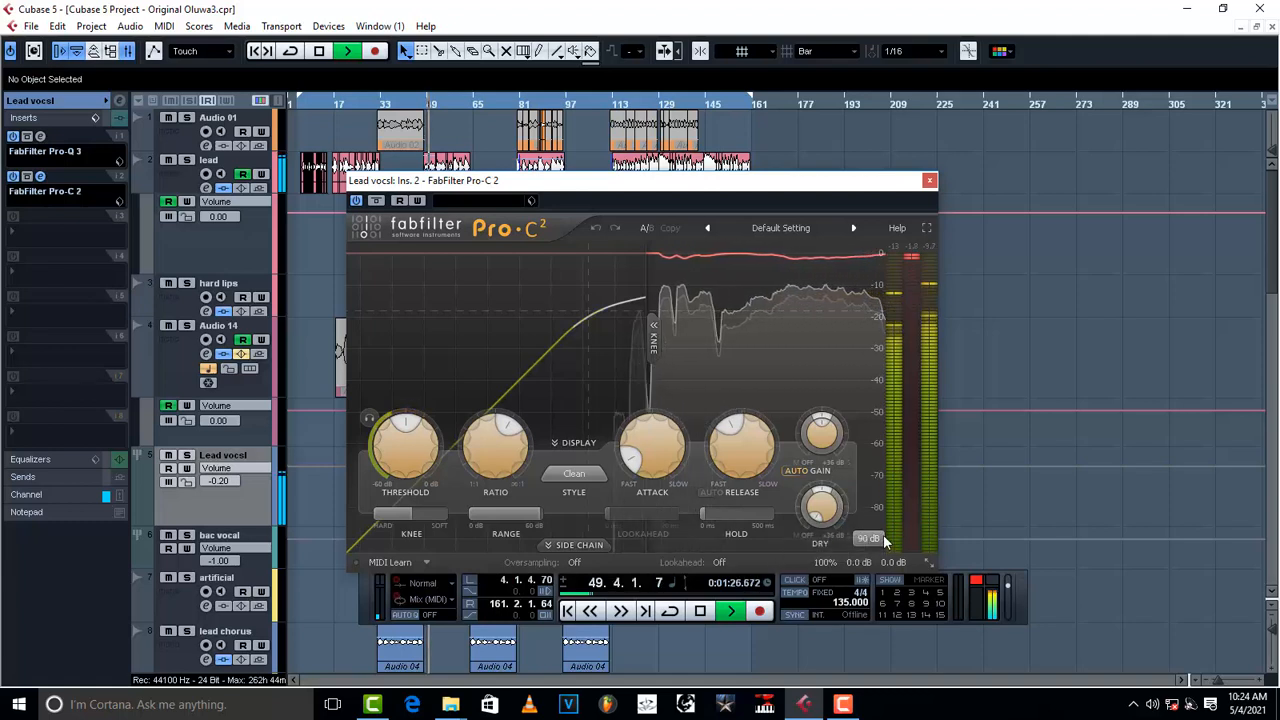
click(796, 474)
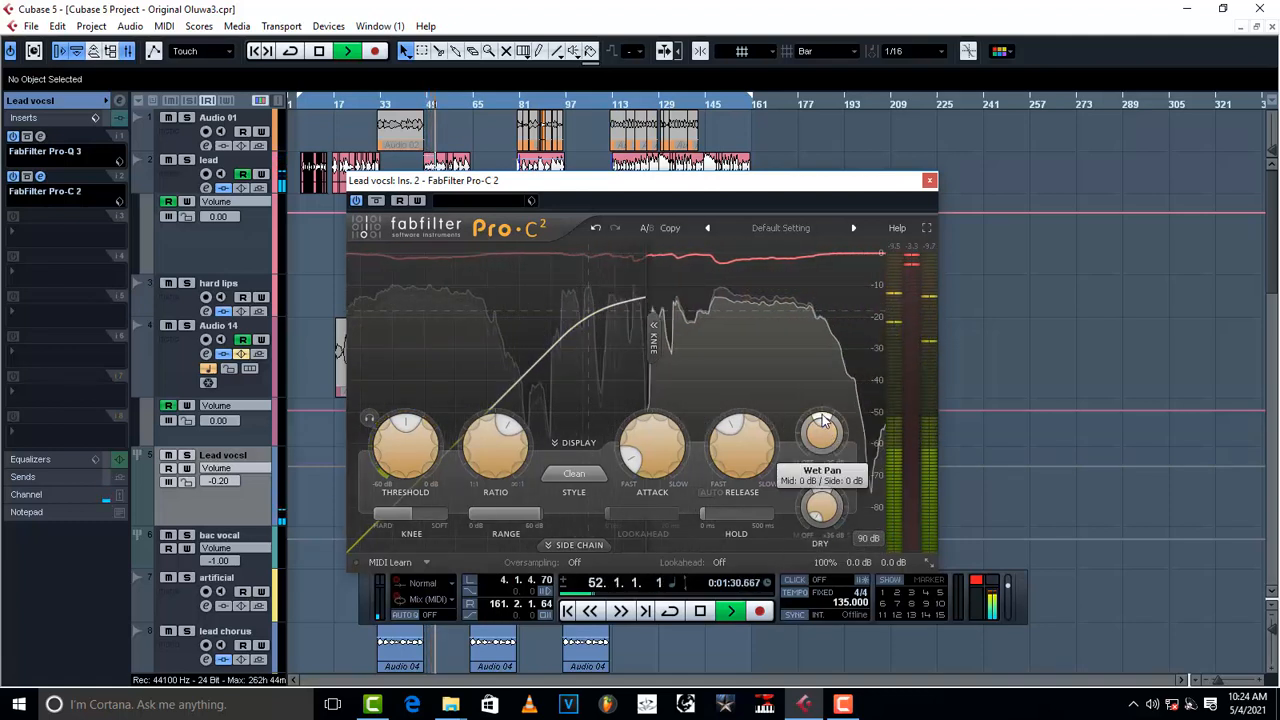
drag(823, 426, 838, 430)
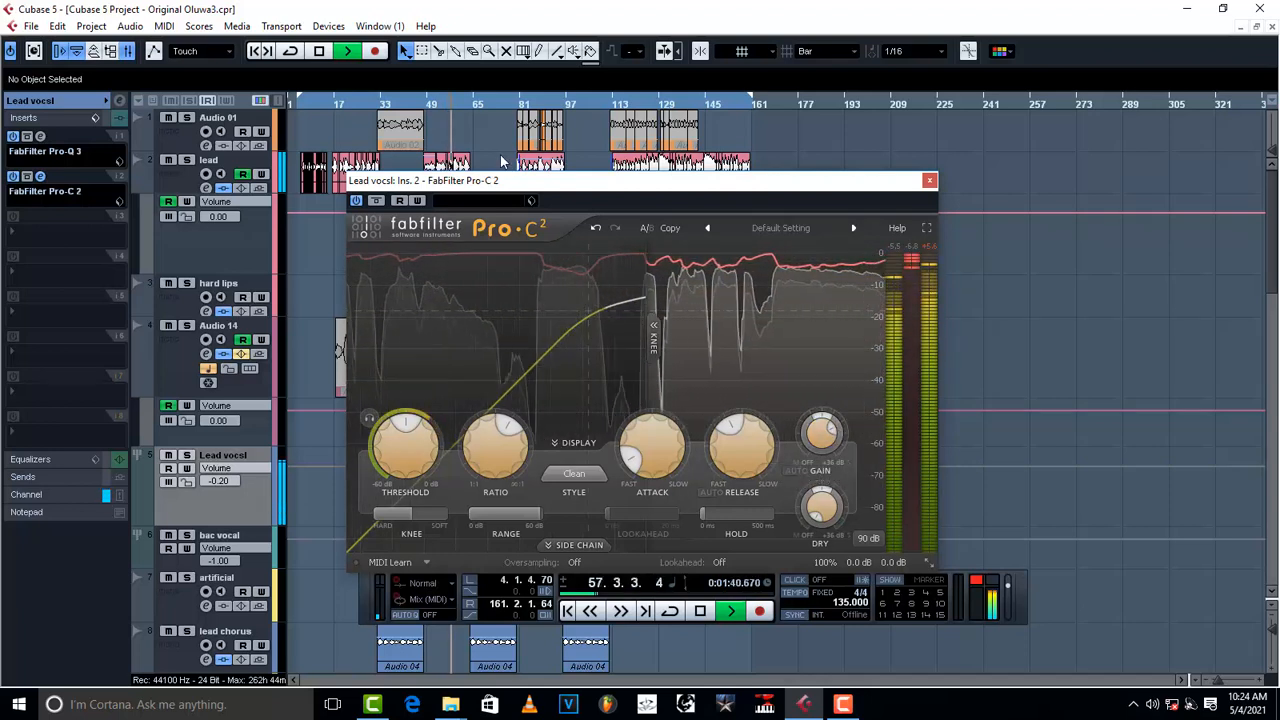
- Set the locators around the lead clip that starts at bar 48, enable cycle playback, and stop after listening
click(428, 163)
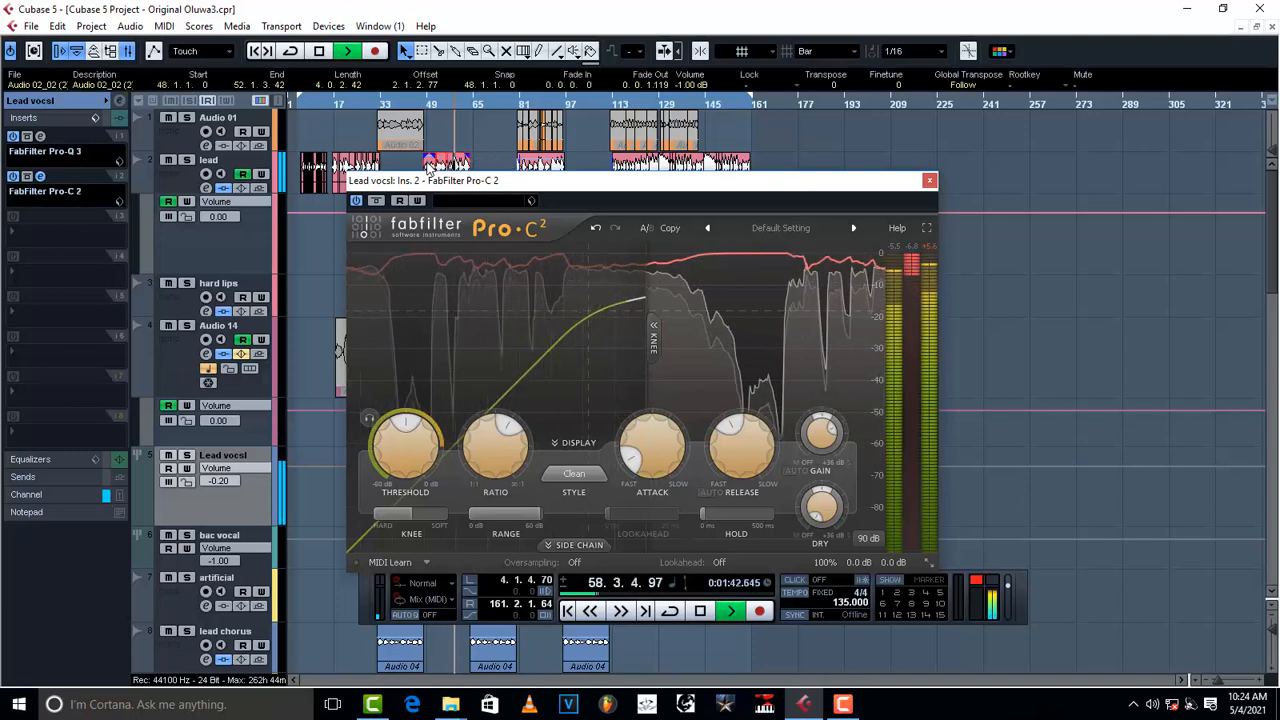
key(p)
click(288, 52)
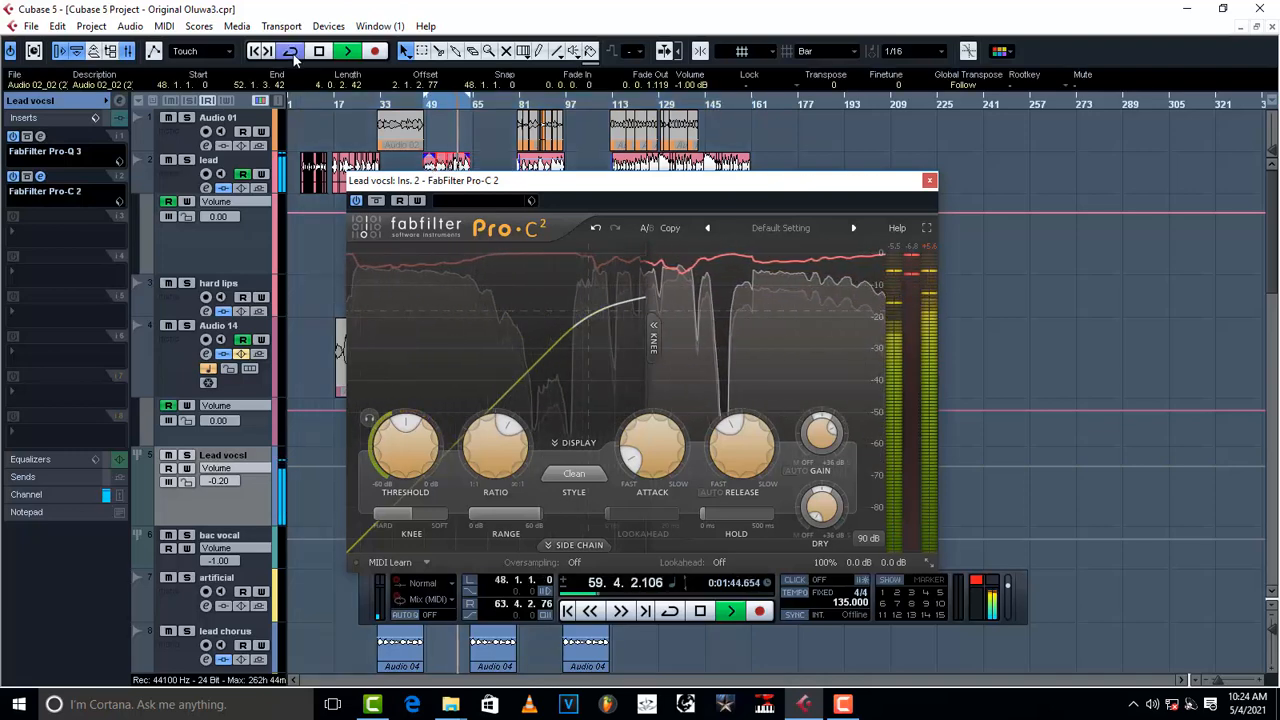
key(space)
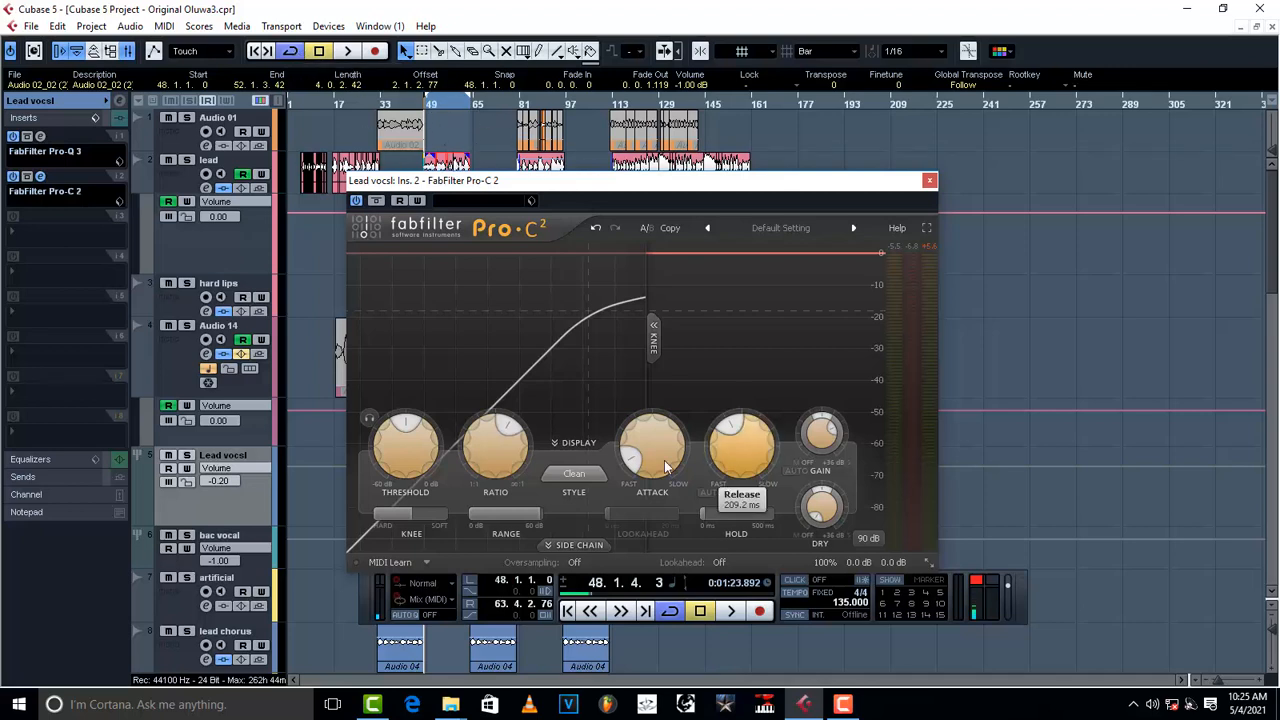
- Lower the dry gain to about -20.1 dB and raise the wet gain slightly while the loop plays
mouse_move(833, 431)
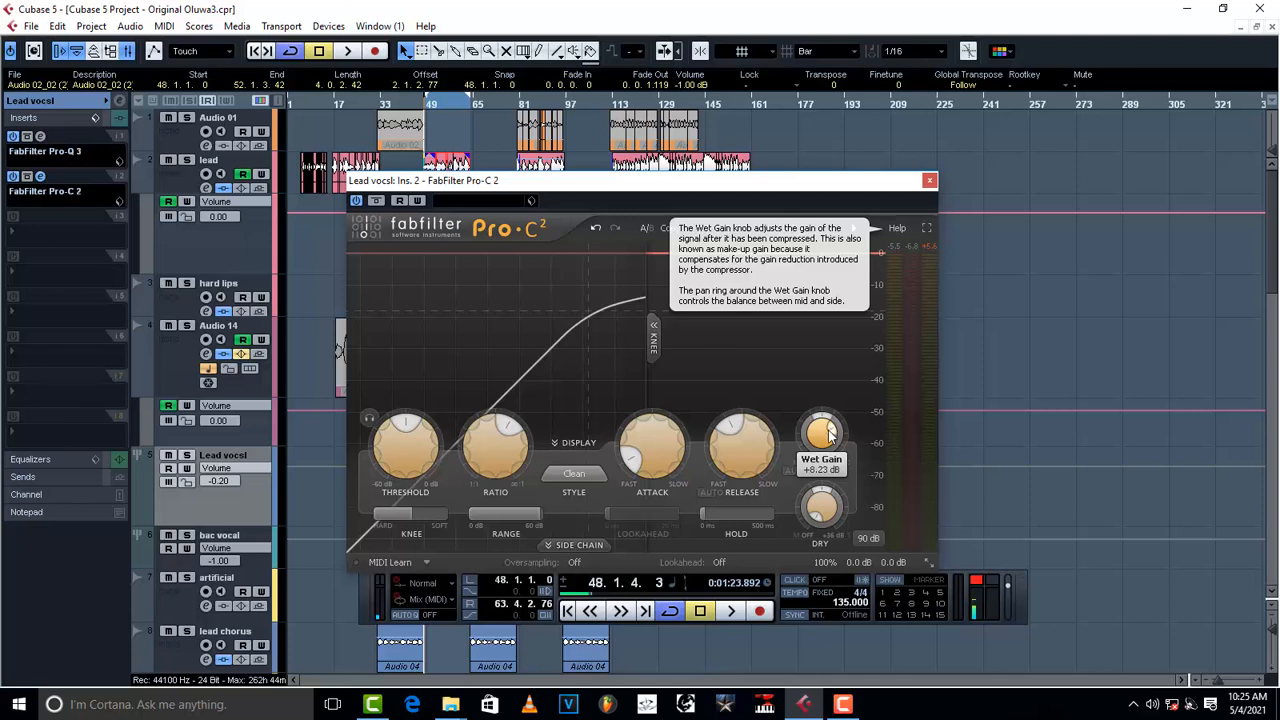
mouse_move(818, 513)
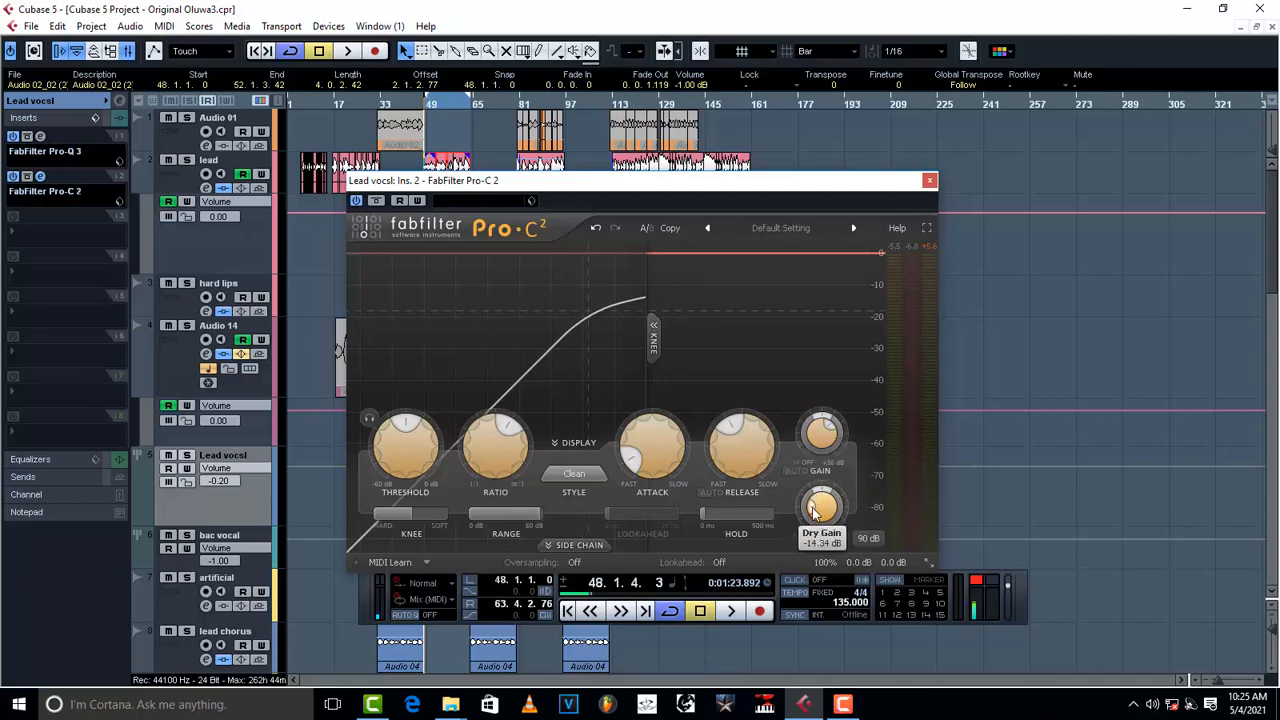
key(space)
scroll(812, 510, up, 3)
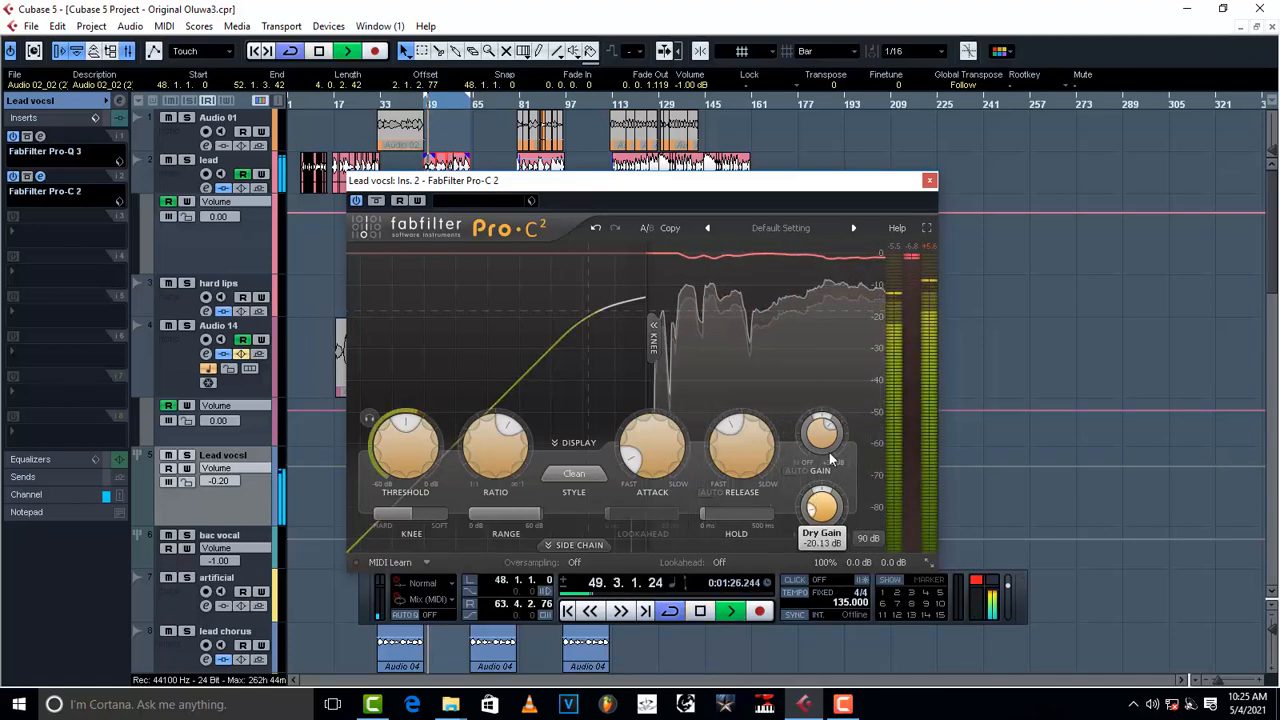
drag(831, 428, 835, 433)
scroll(836, 433, up, 3)
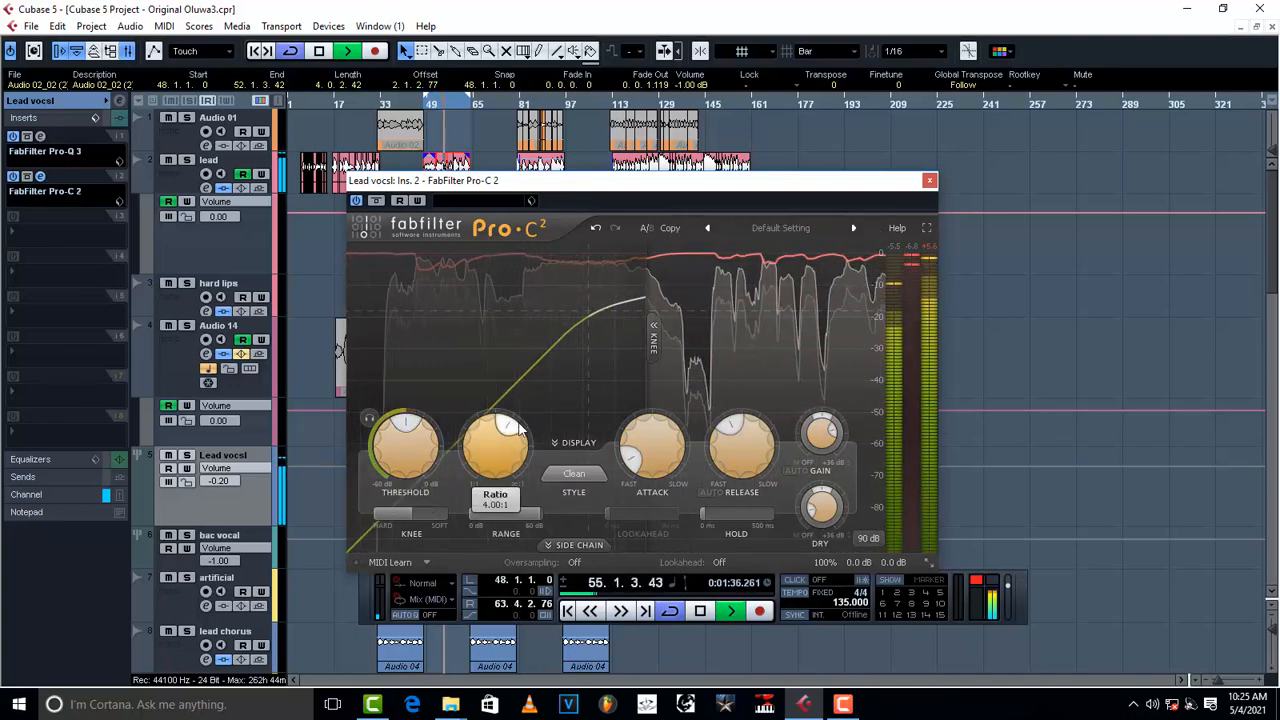
key(space)
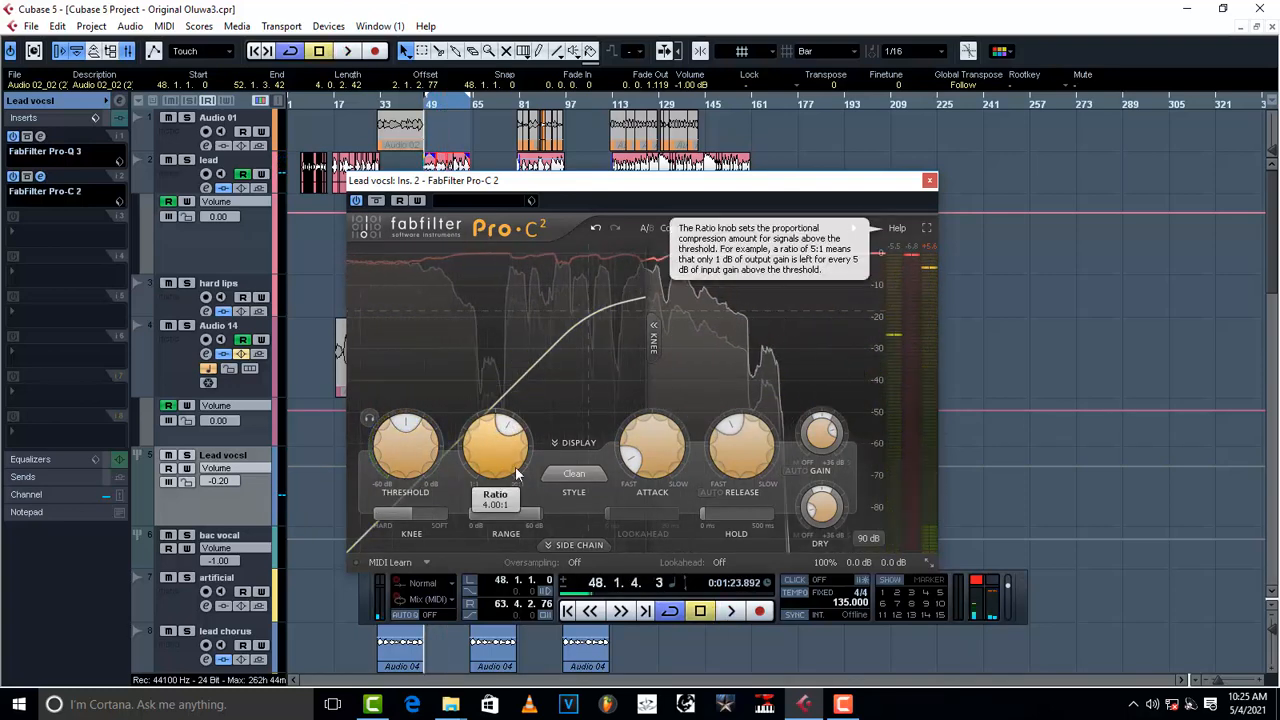
- Lower the compression ratio on the Lead vocal group's Pro-C 2 to about 2.01:1
scroll(500, 441, down, 6)
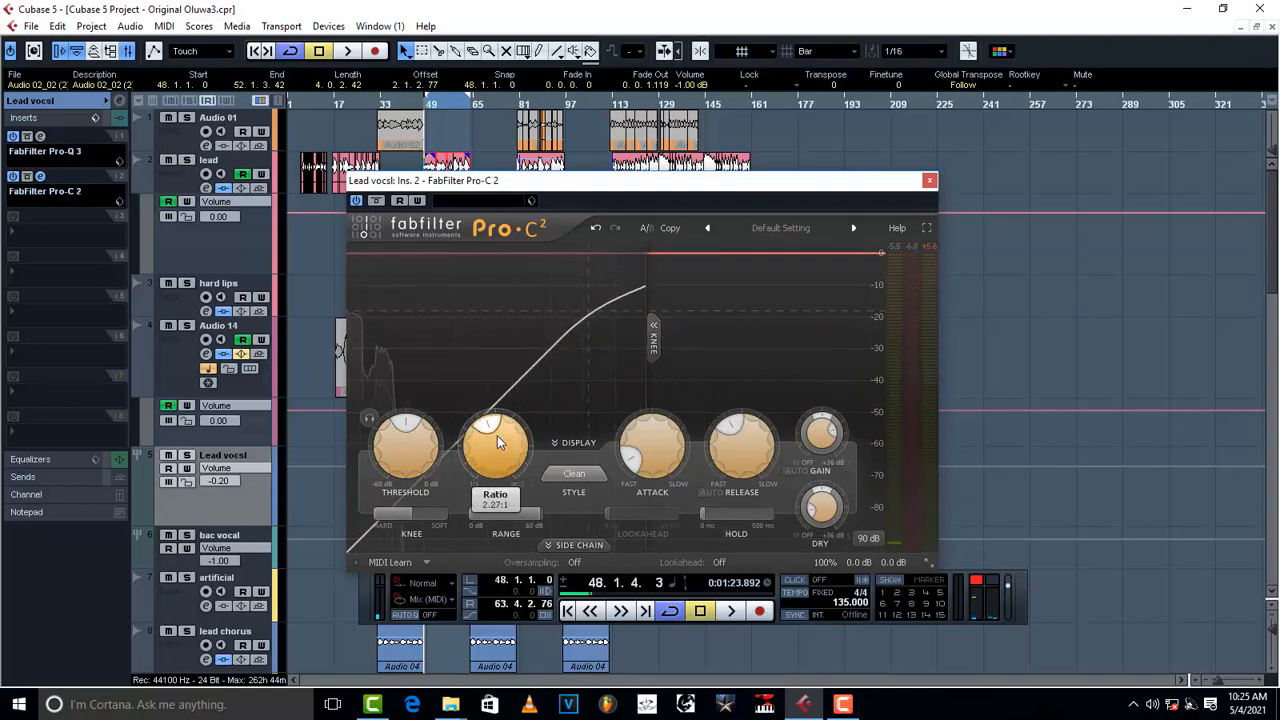
scroll(496, 435, up, 2)
scroll(495, 435, down, 1)
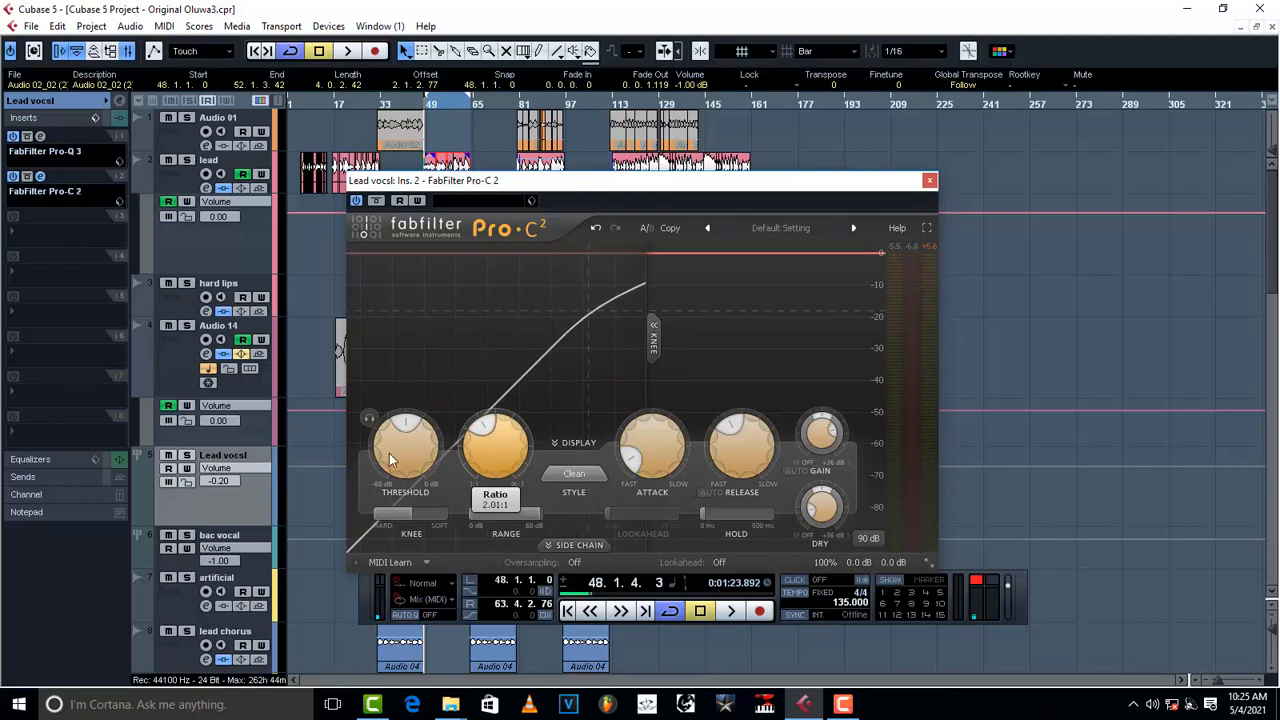
- Raise the Pro-C 2 threshold to about -16.9 dB and audition the looped vocal
mouse_move(410, 425)
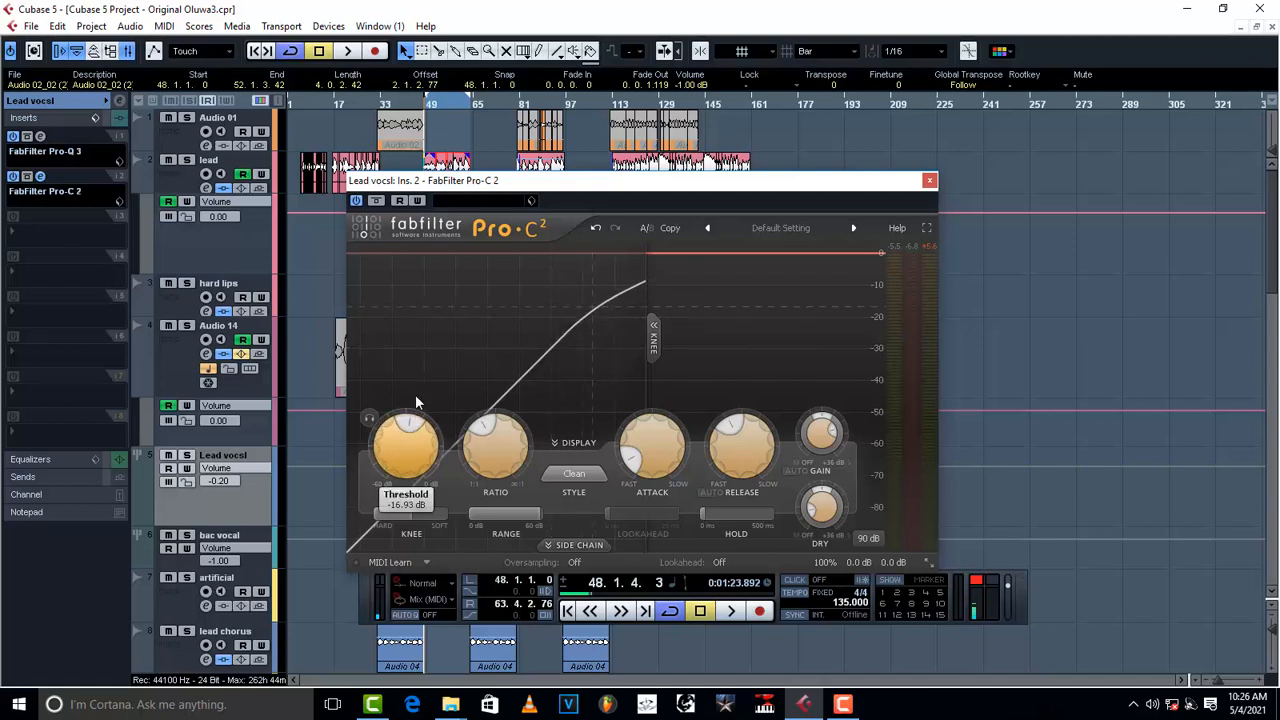
key(space)
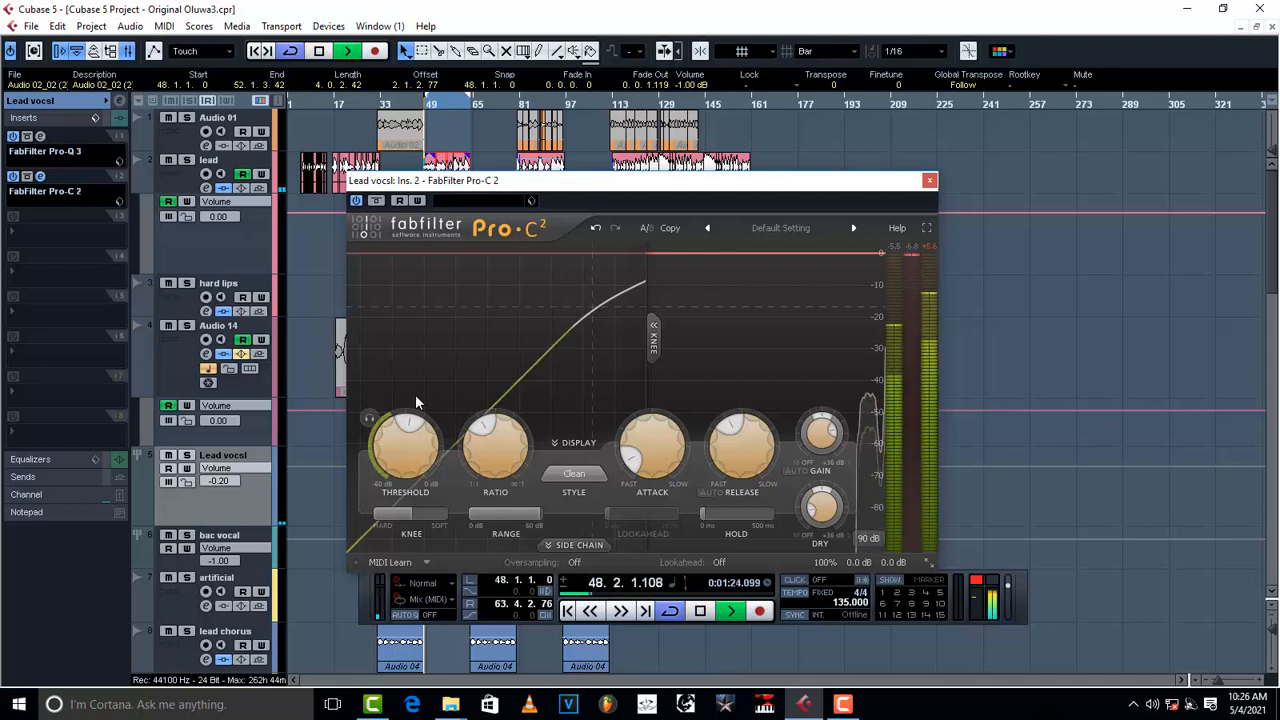
mouse_move(480, 443)
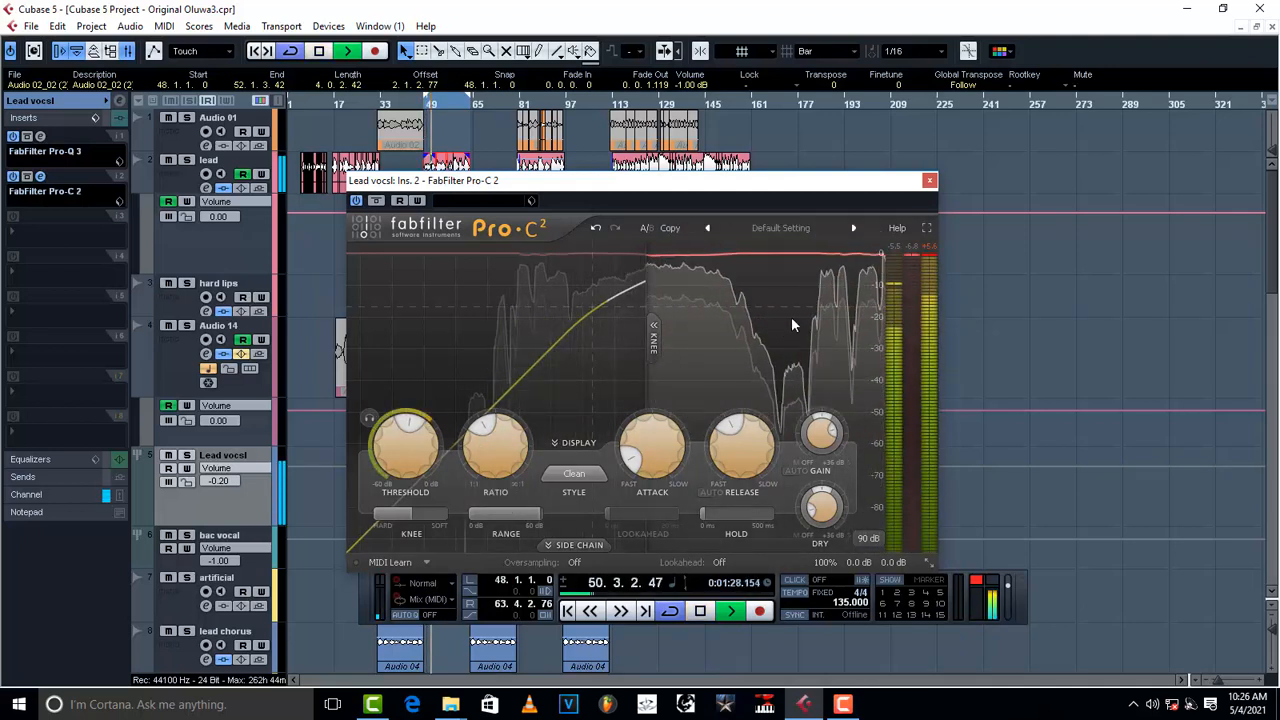
key(space)
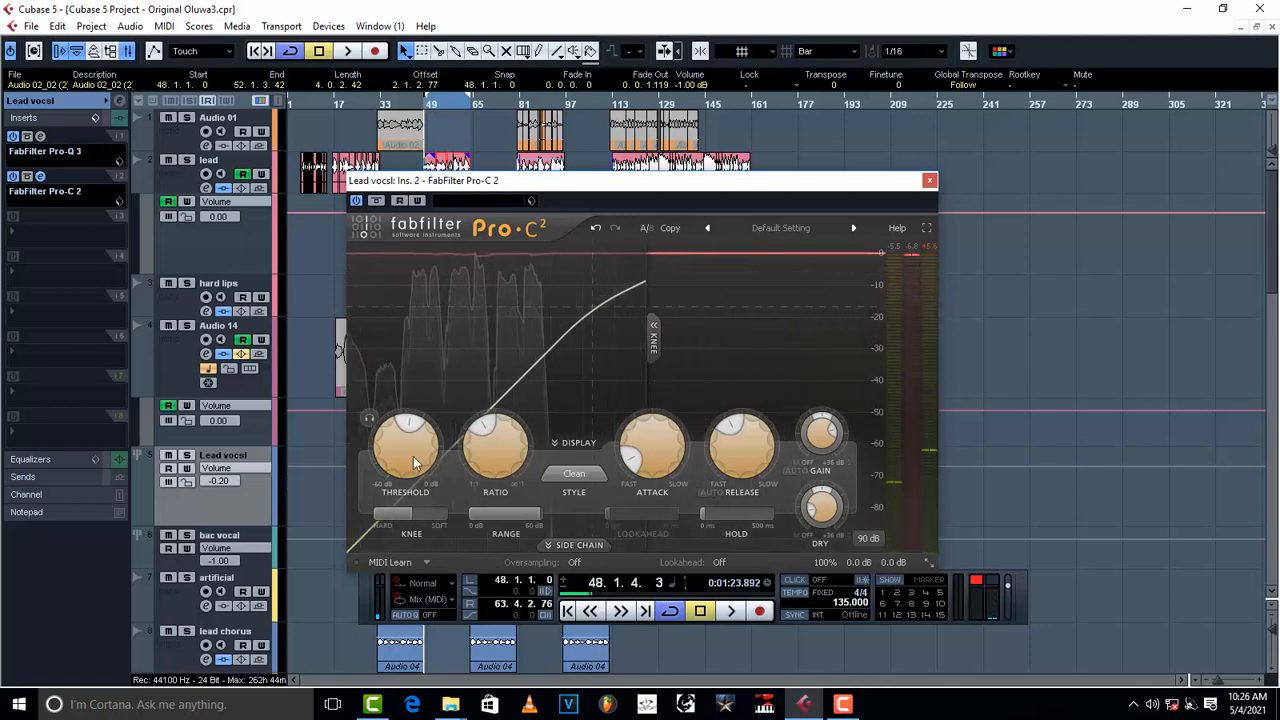
- Lower the Pro-C 2 threshold to about -26 dB and audition the compression on the looped vocal
drag(408, 425, 378, 438)
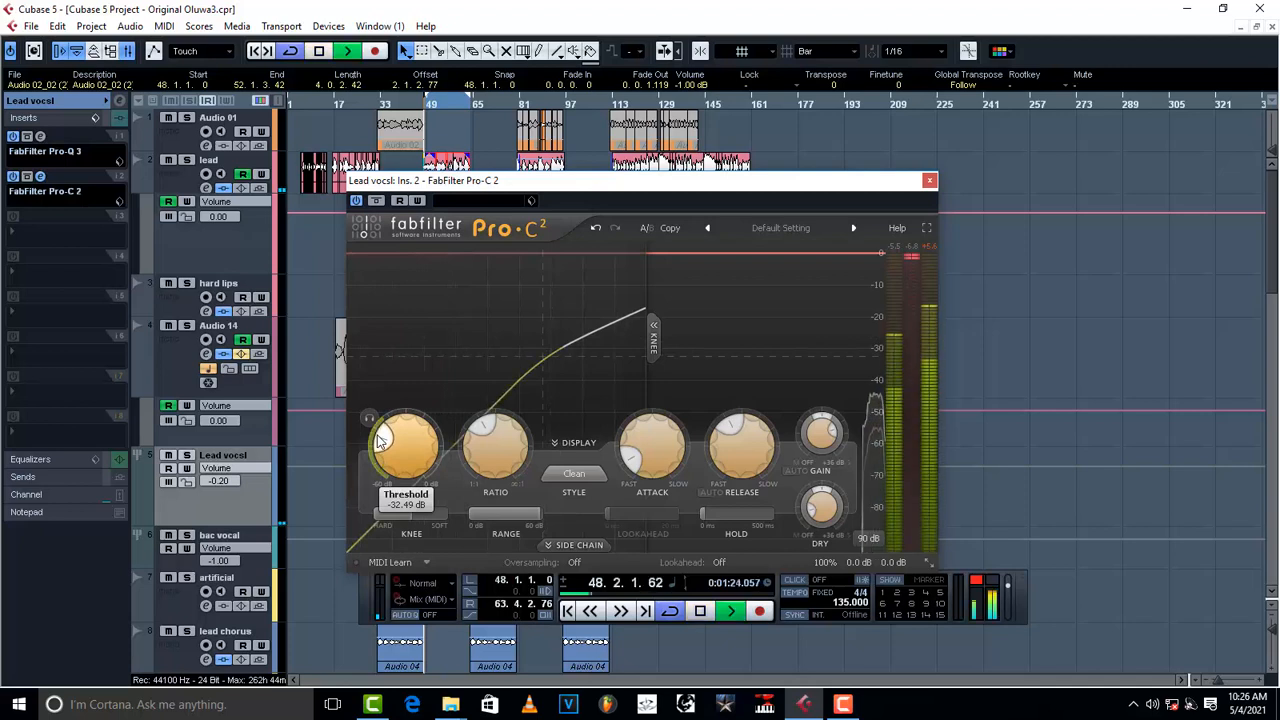
key(space)
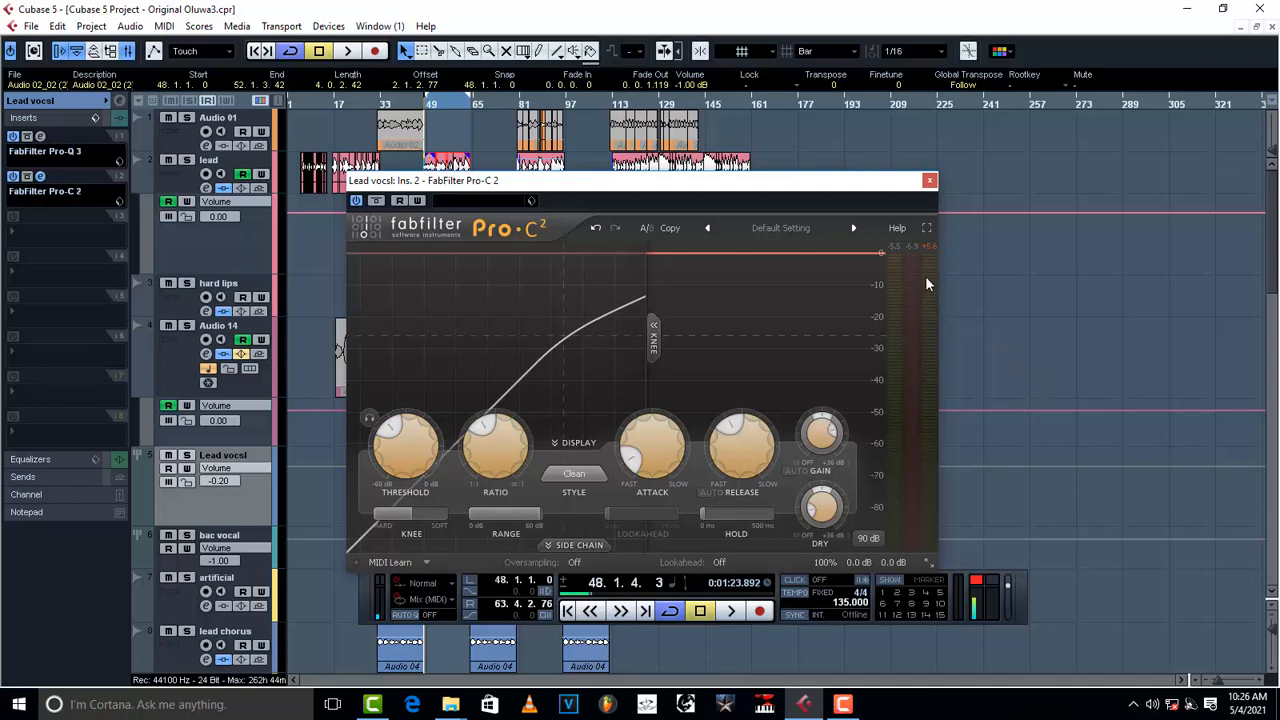
mouse_move(925, 277)
key(space)
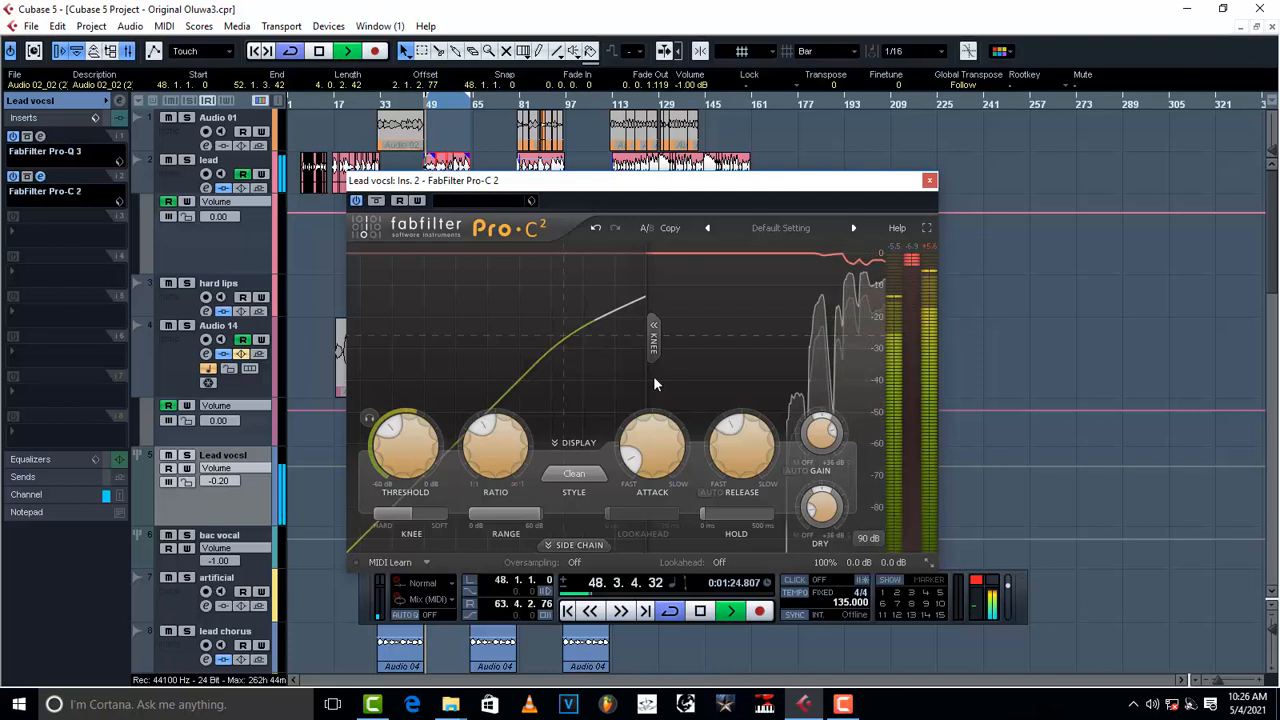
- Fine-tune the Pro-C 2 dry gain and lower the threshold to about -30 dB while the loop plays
mouse_move(489, 442)
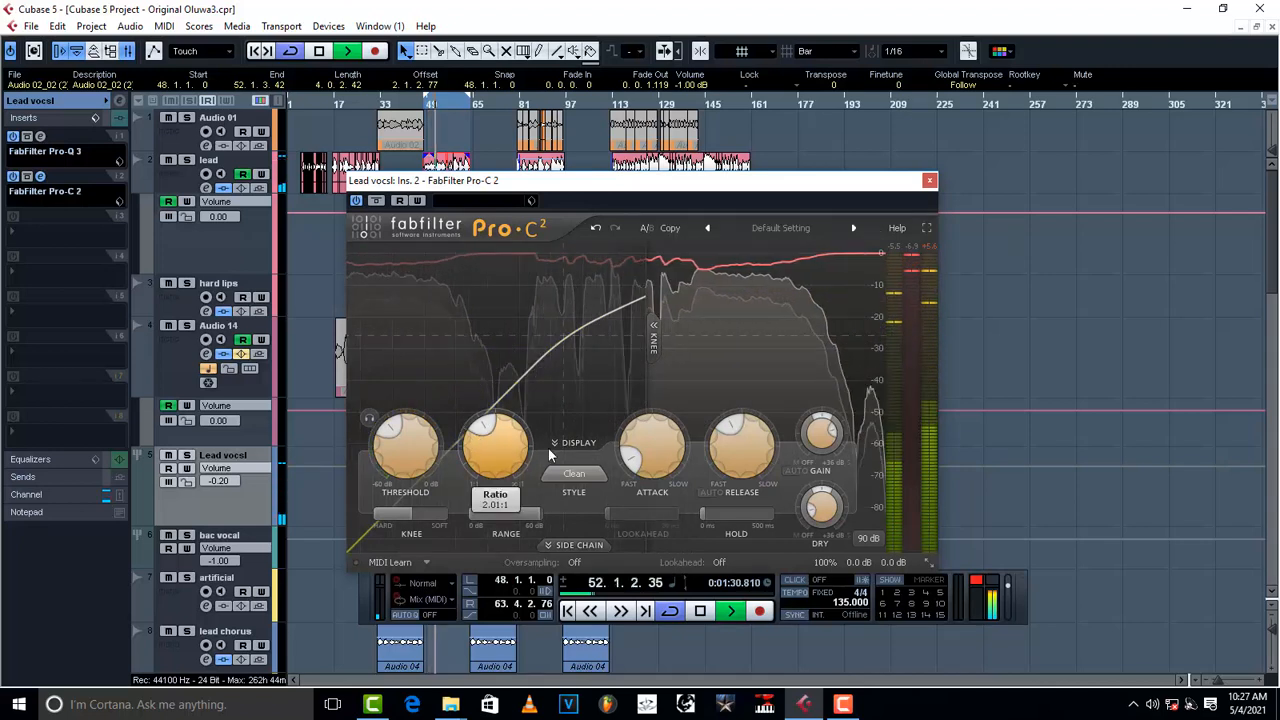
mouse_move(826, 503)
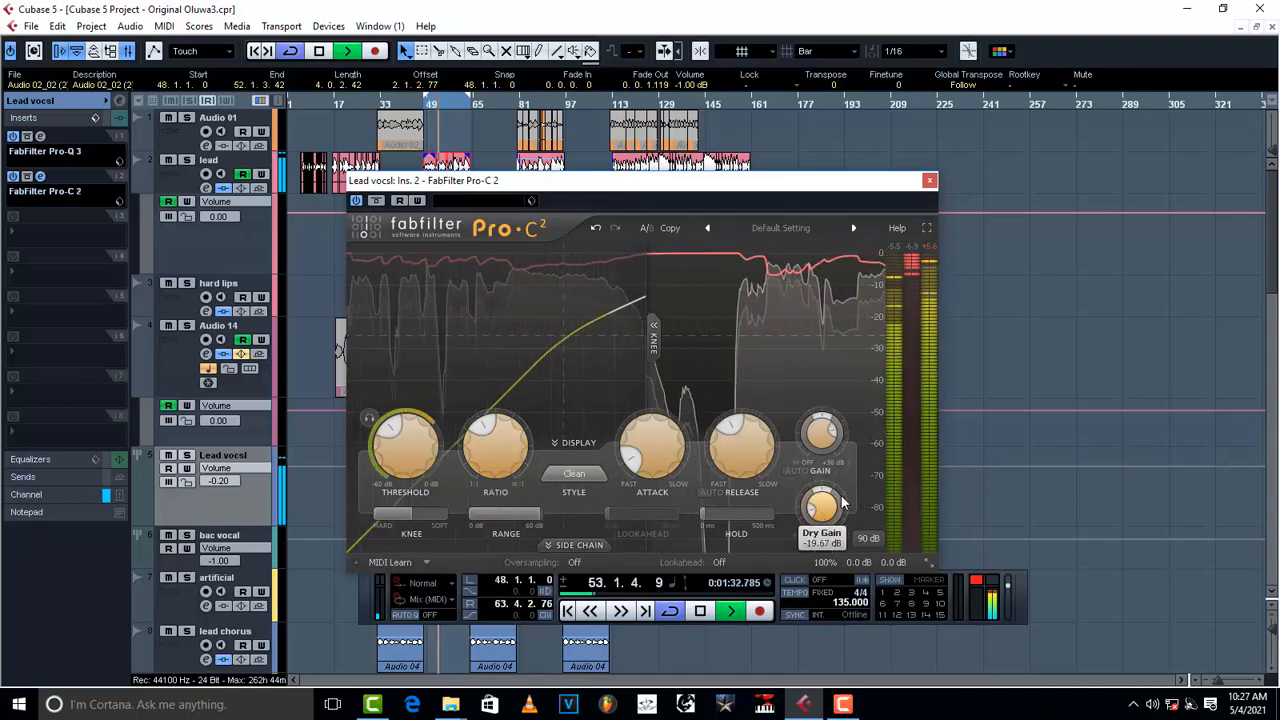
mouse_move(826, 497)
mouse_down()
mouse_move(838, 511)
mouse_move(824, 499)
mouse_move(813, 509)
mouse_move(820, 496)
mouse_move(816, 508)
mouse_up()
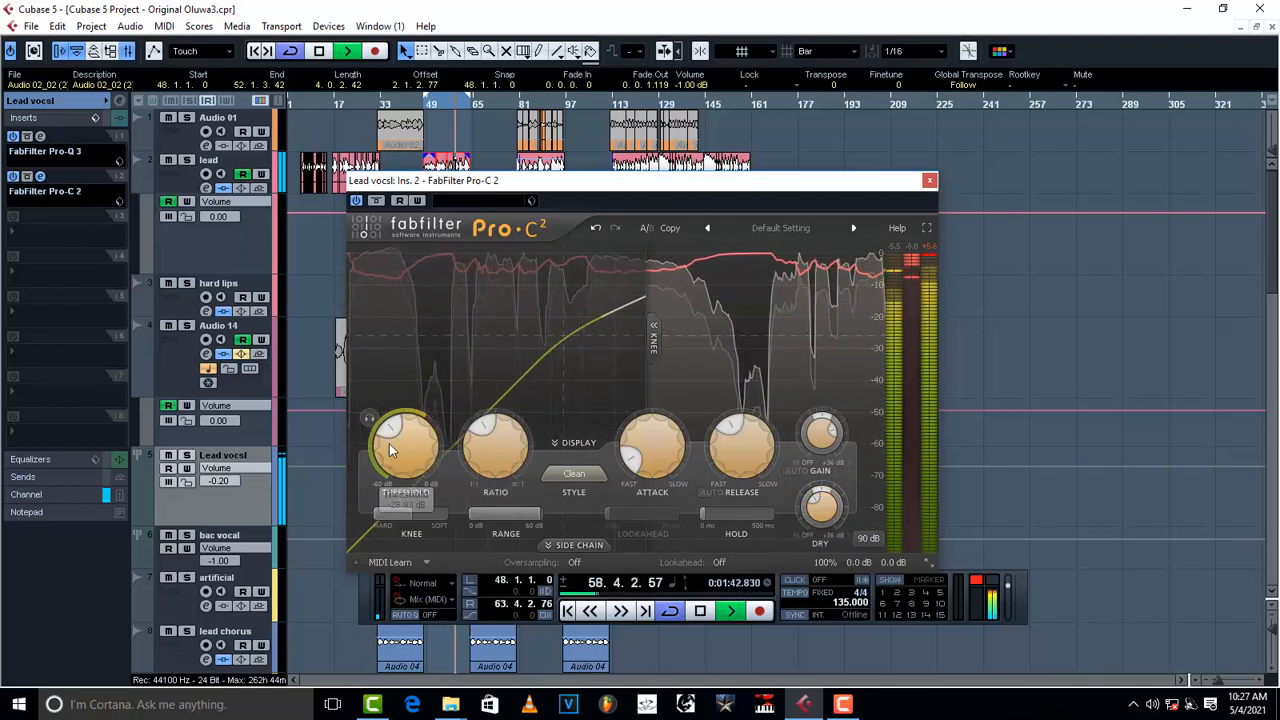
drag(394, 434, 394, 432)
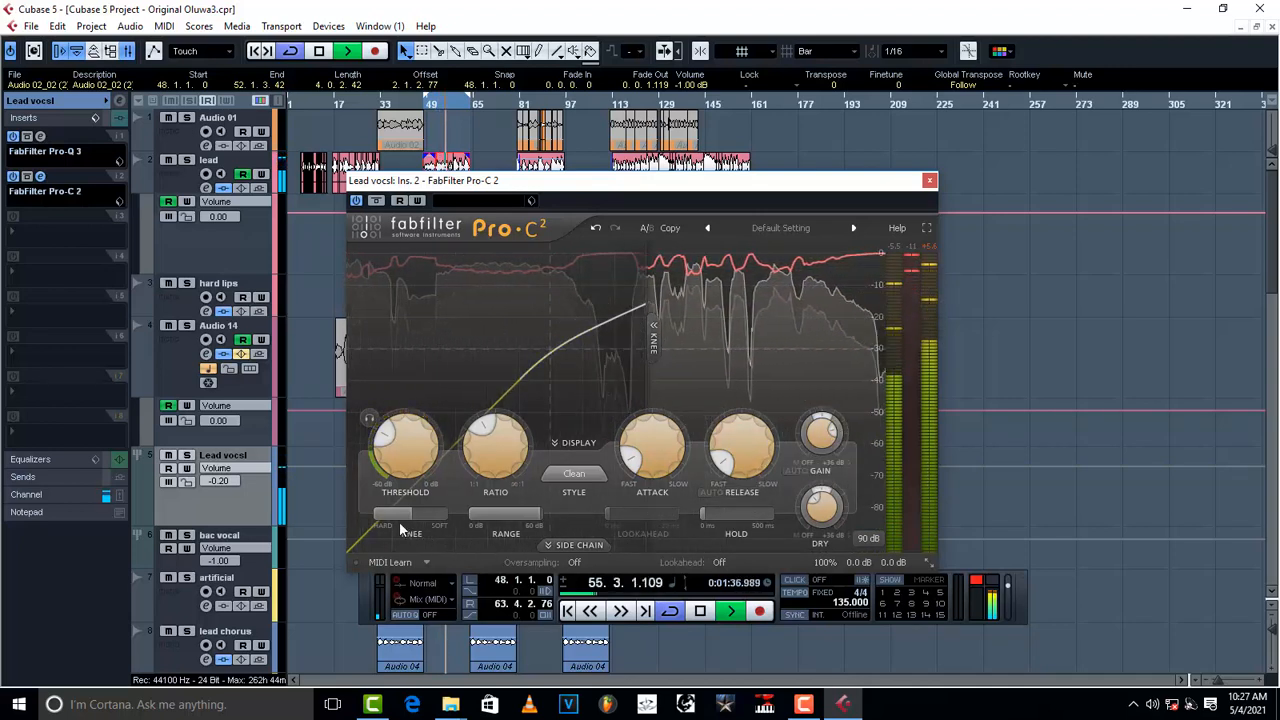
- Soften the Pro-C 2 knee to about +62.14 dB while auditioning the looped vocal
mouse_move(404, 517)
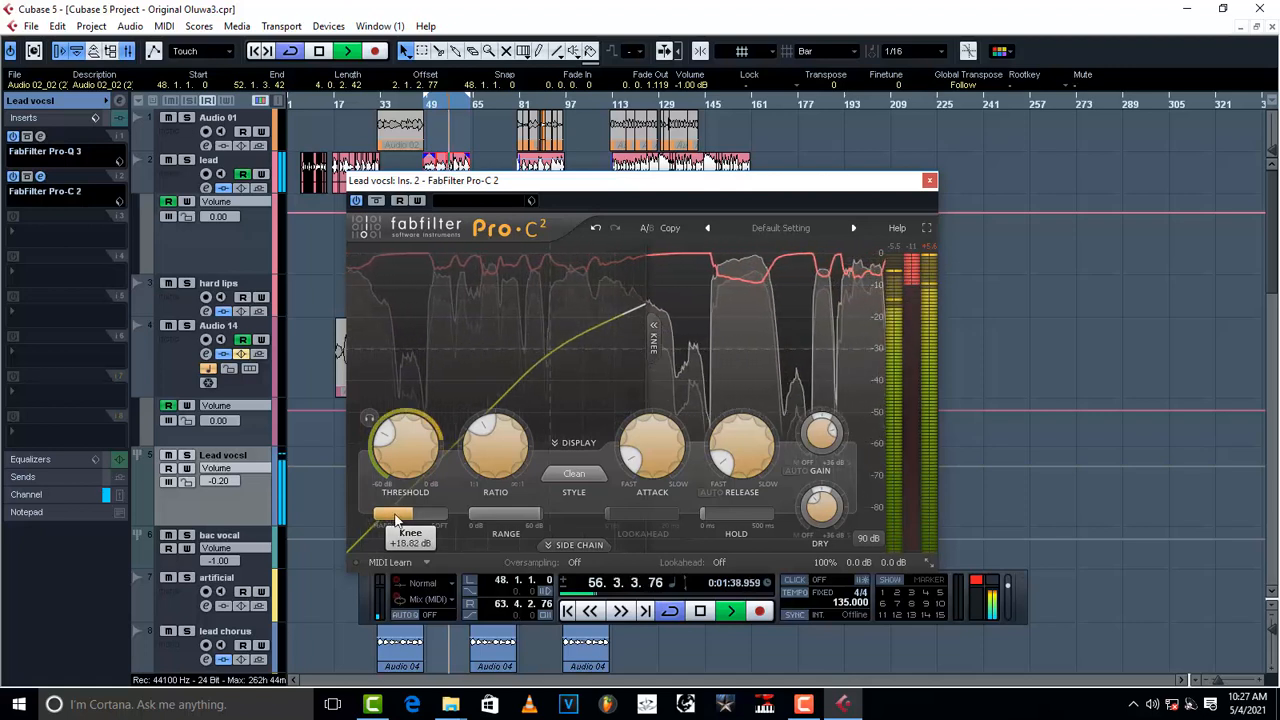
drag(397, 519, 410, 520)
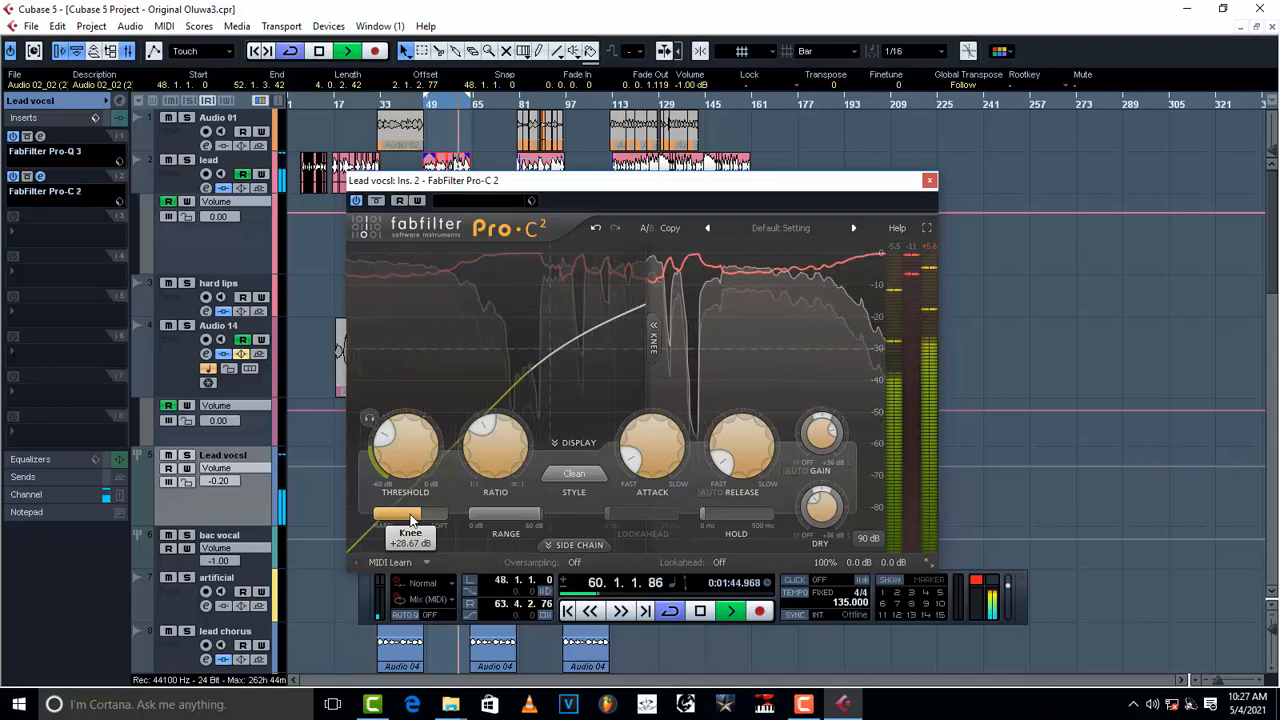
key(space)
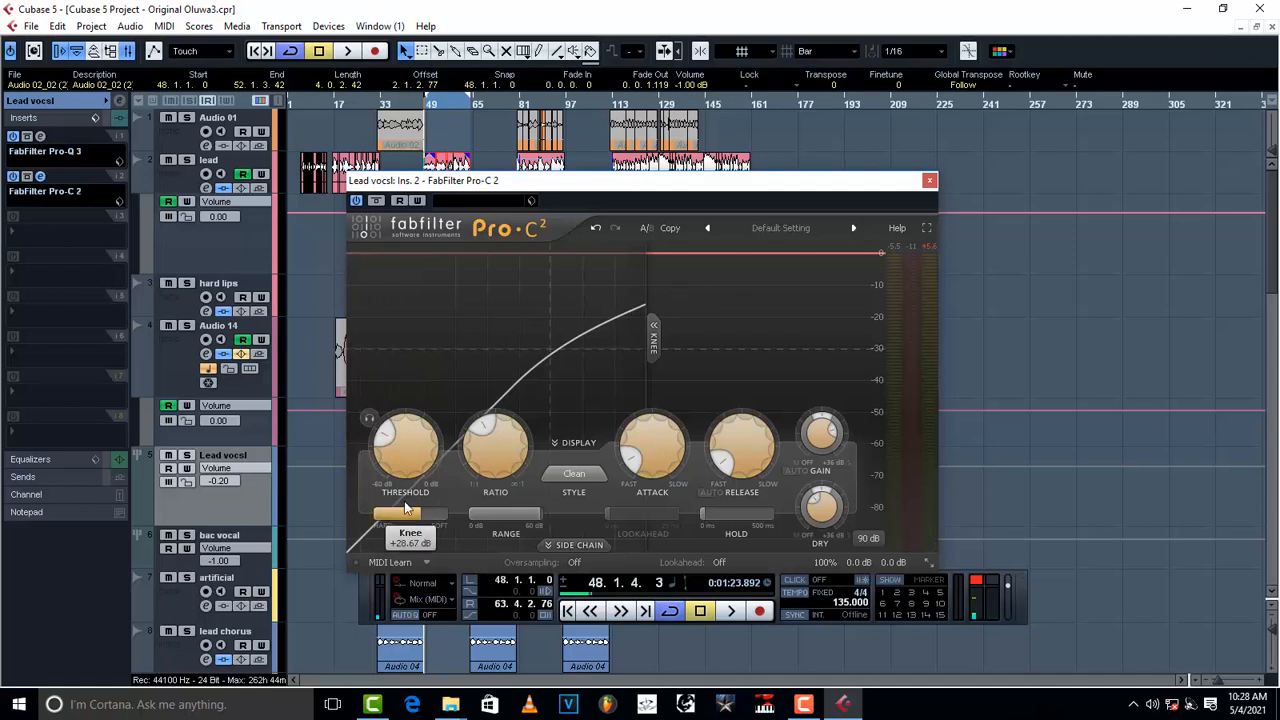
drag(519, 500, 153, 497)
drag(521, 501, 620, 475)
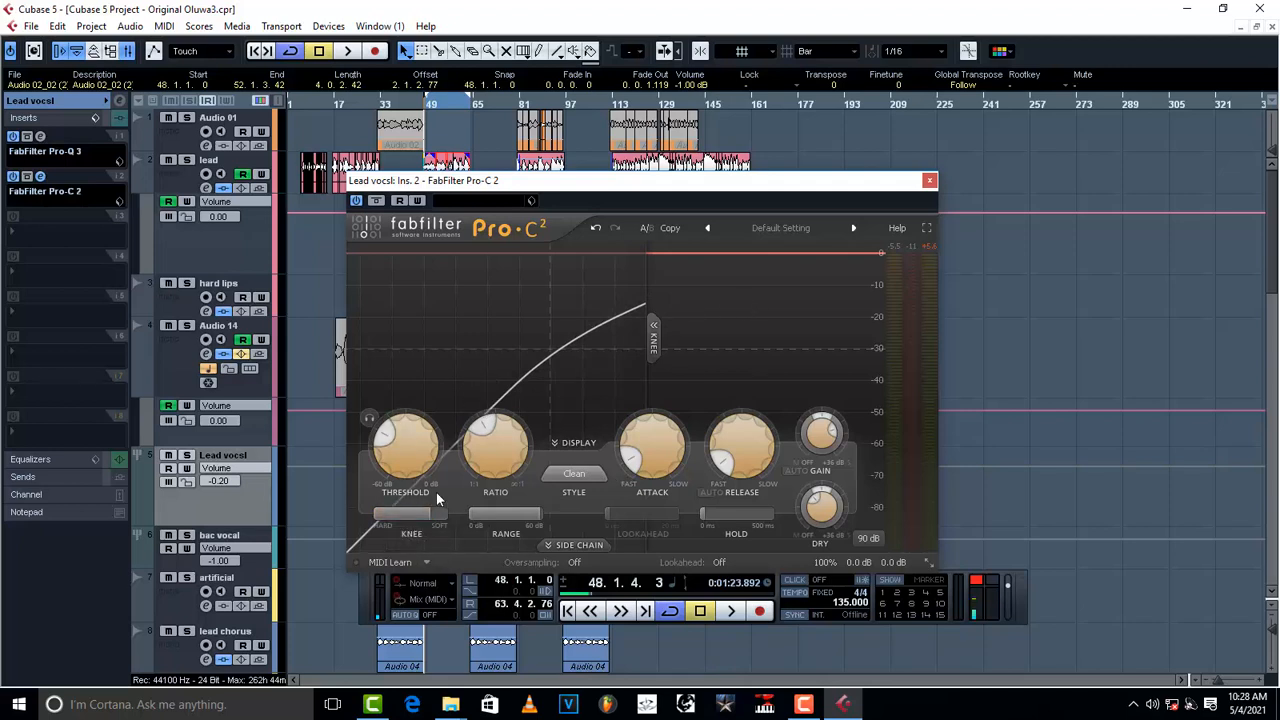
key(space)
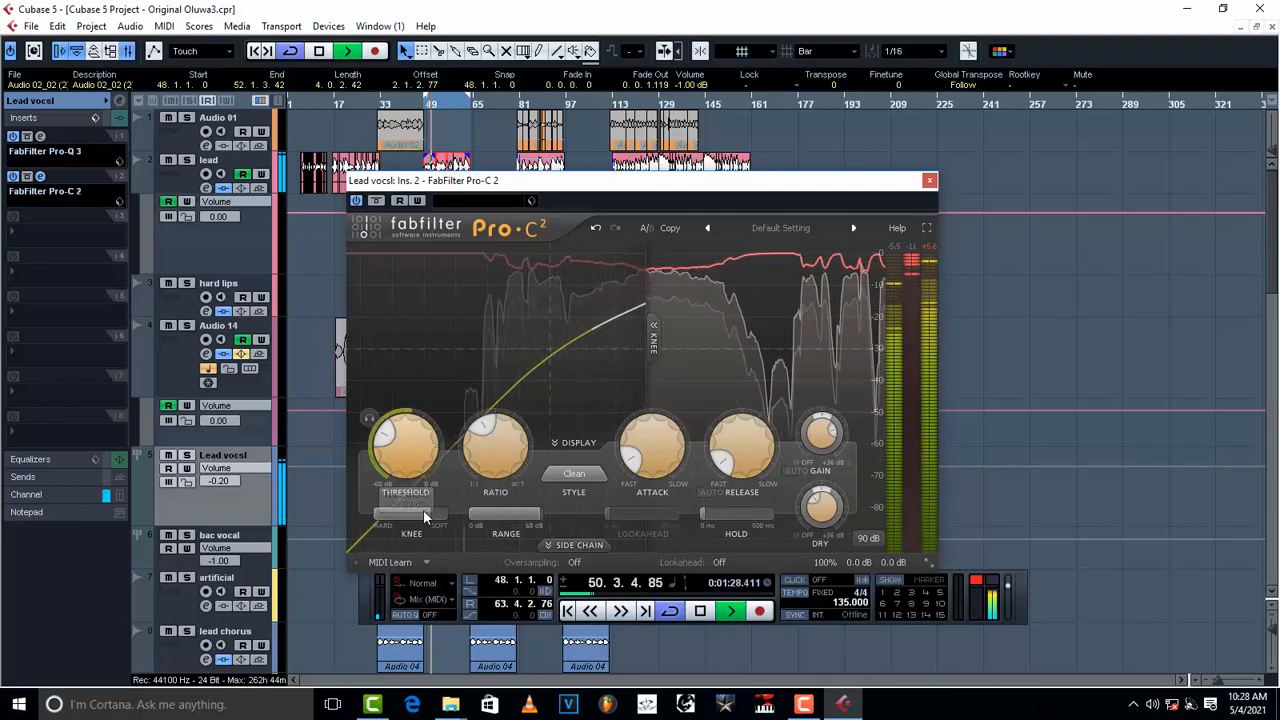
mouse_move(441, 516)
mouse_down()
mouse_move(459, 517)
mouse_move(437, 519)
mouse_up()
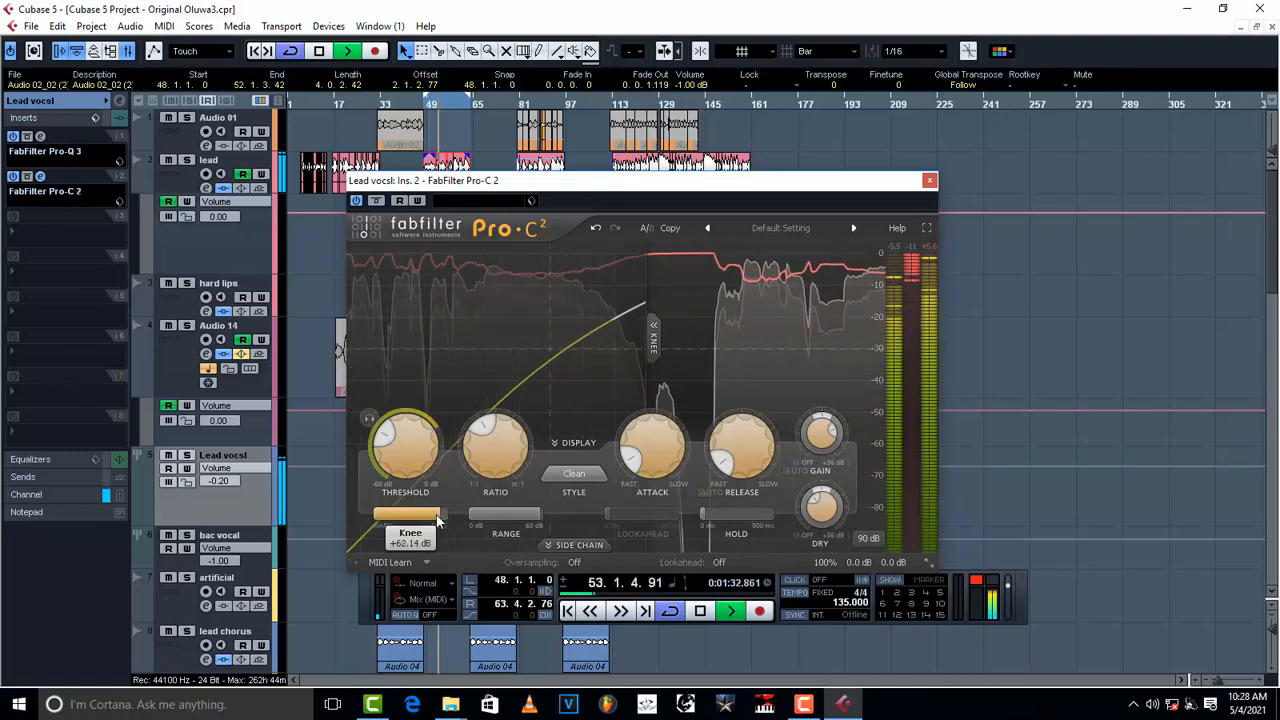
click(563, 474)
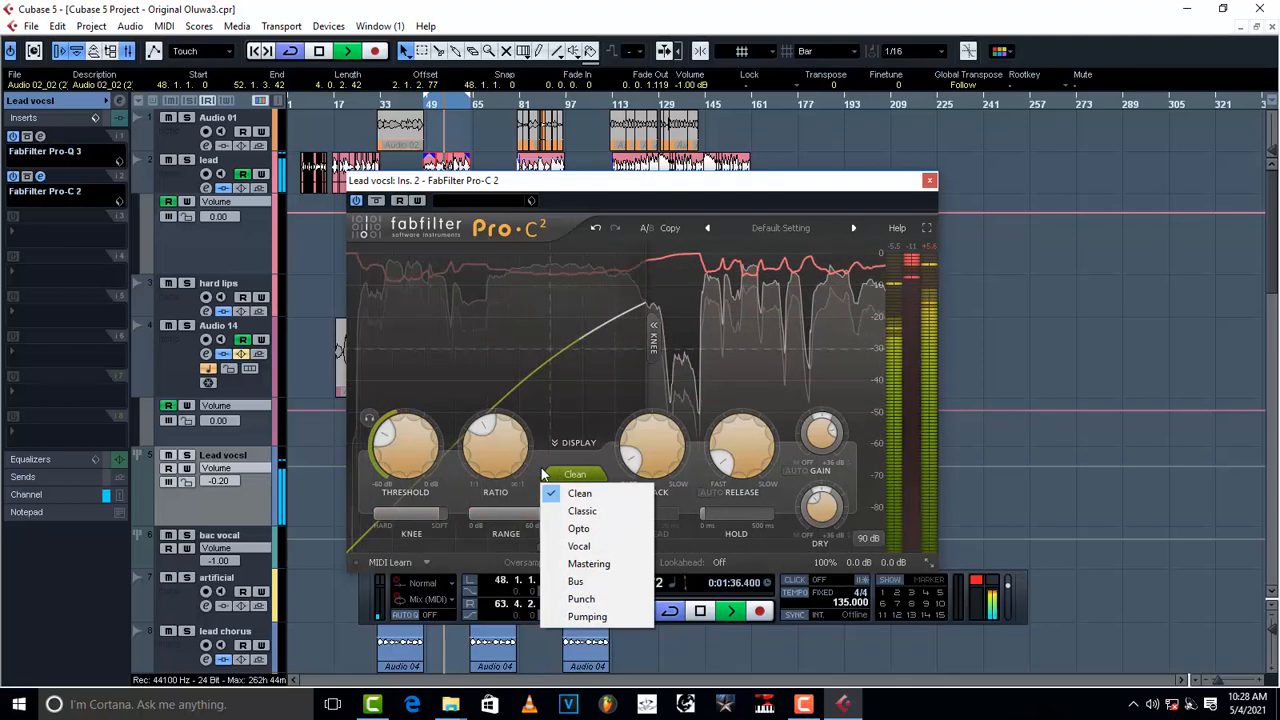
click(535, 476)
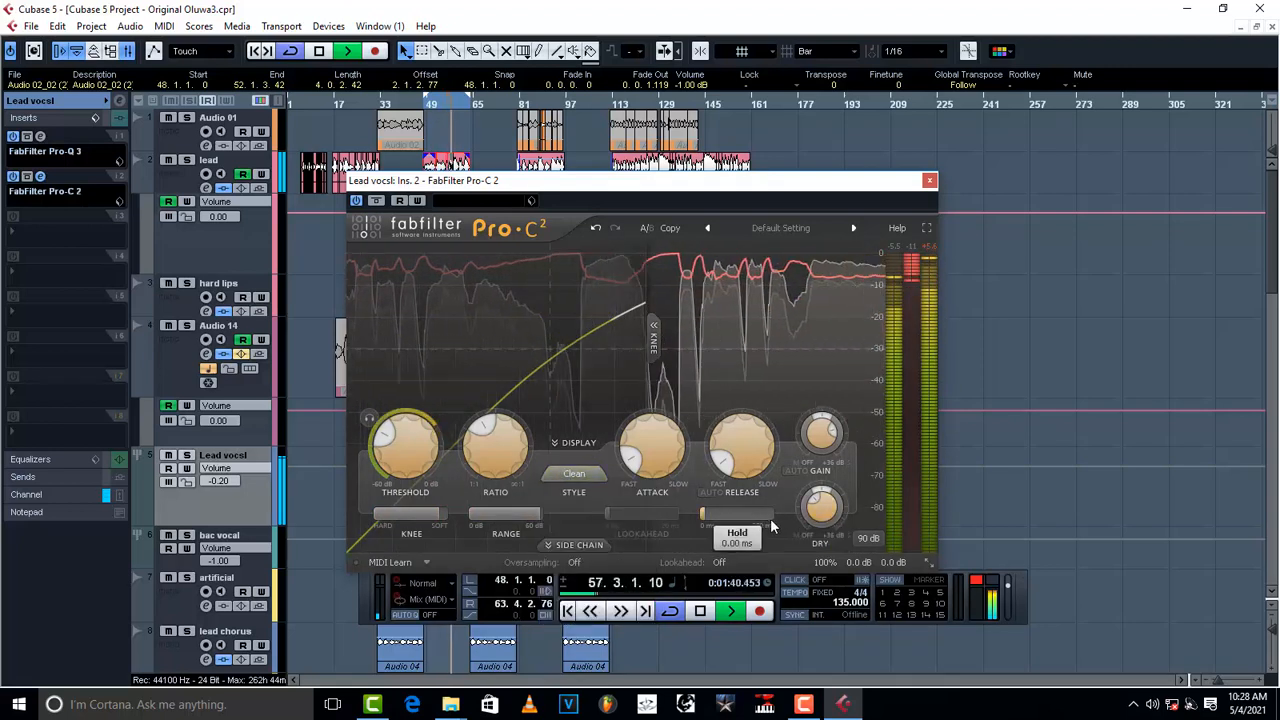
mouse_move(770, 527)
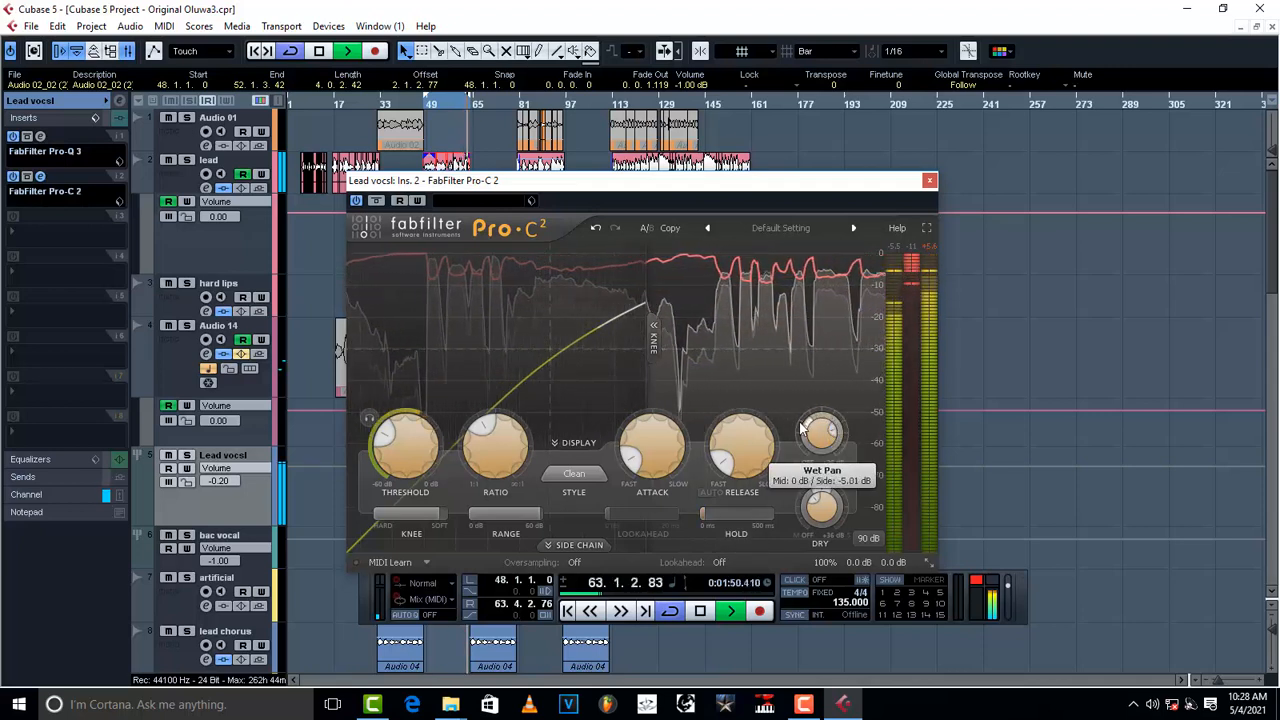
- Raise the Pro-C 2 wet gain to about +14.5 dB and set the wet pan's side level to about -0.10 dB
scroll(803, 428, up, 2)
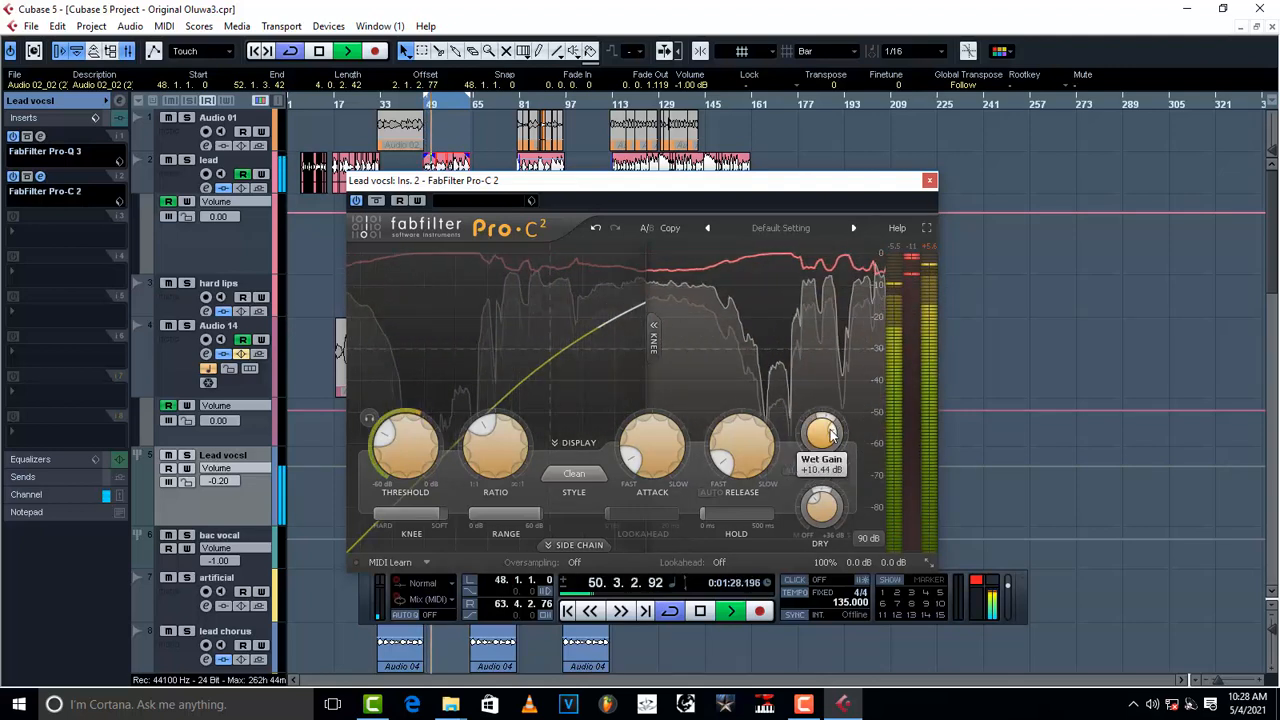
scroll(829, 434, up, 4)
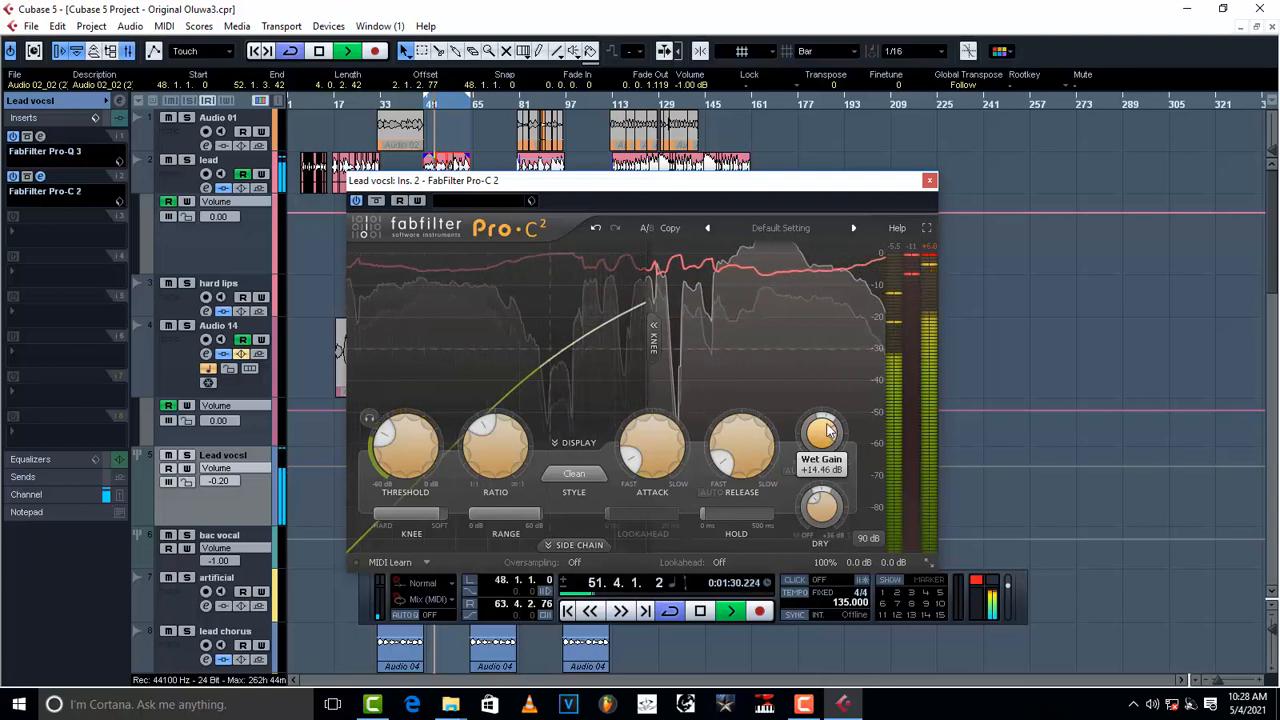
drag(821, 415, 820, 415)
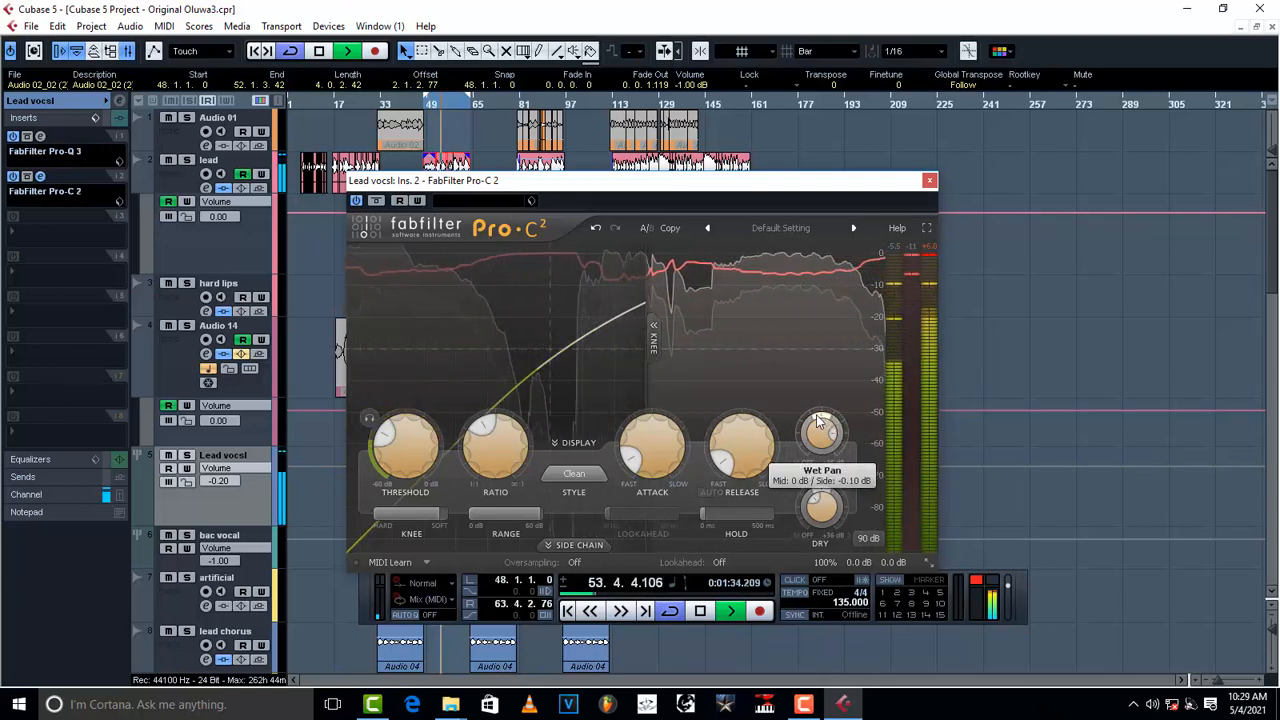
- Raise the Pro-C 2 threshold to about -27.76 dB, stop playback and close the compressor
mouse_move(387, 429)
mouse_down()
mouse_move(387, 440)
mouse_move(390, 430)
mouse_up()
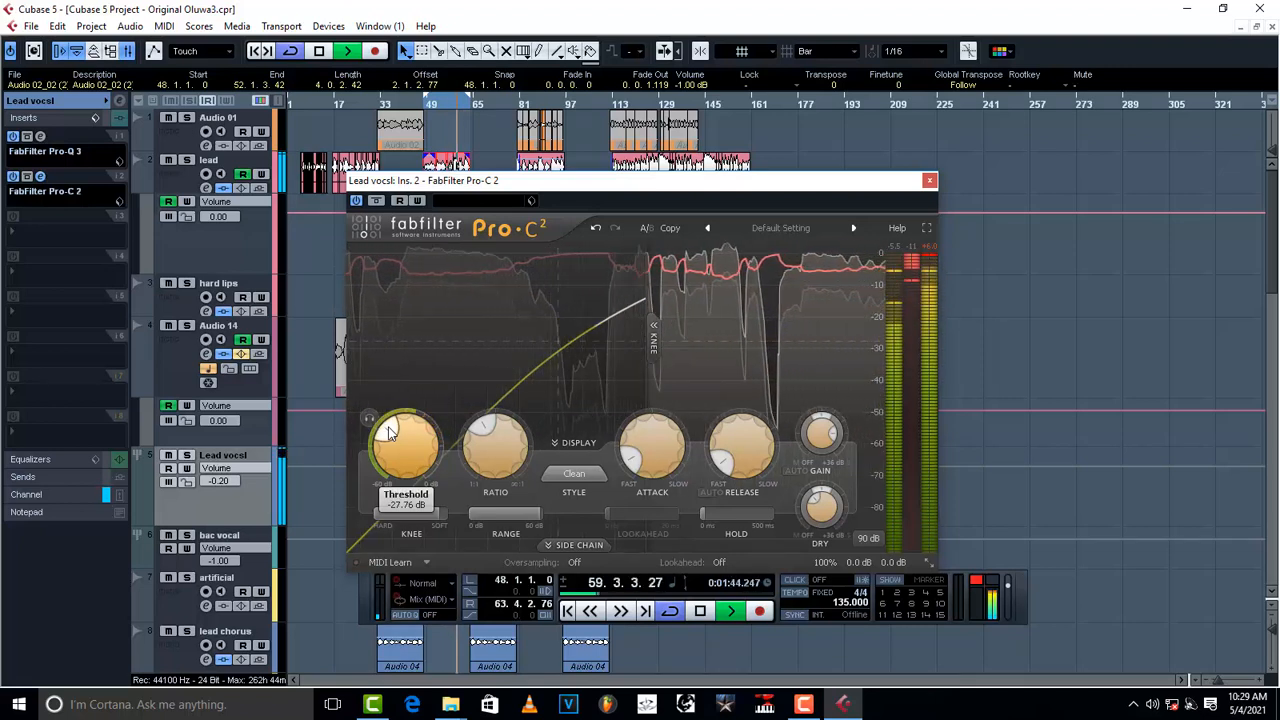
key(space)
click(930, 182)
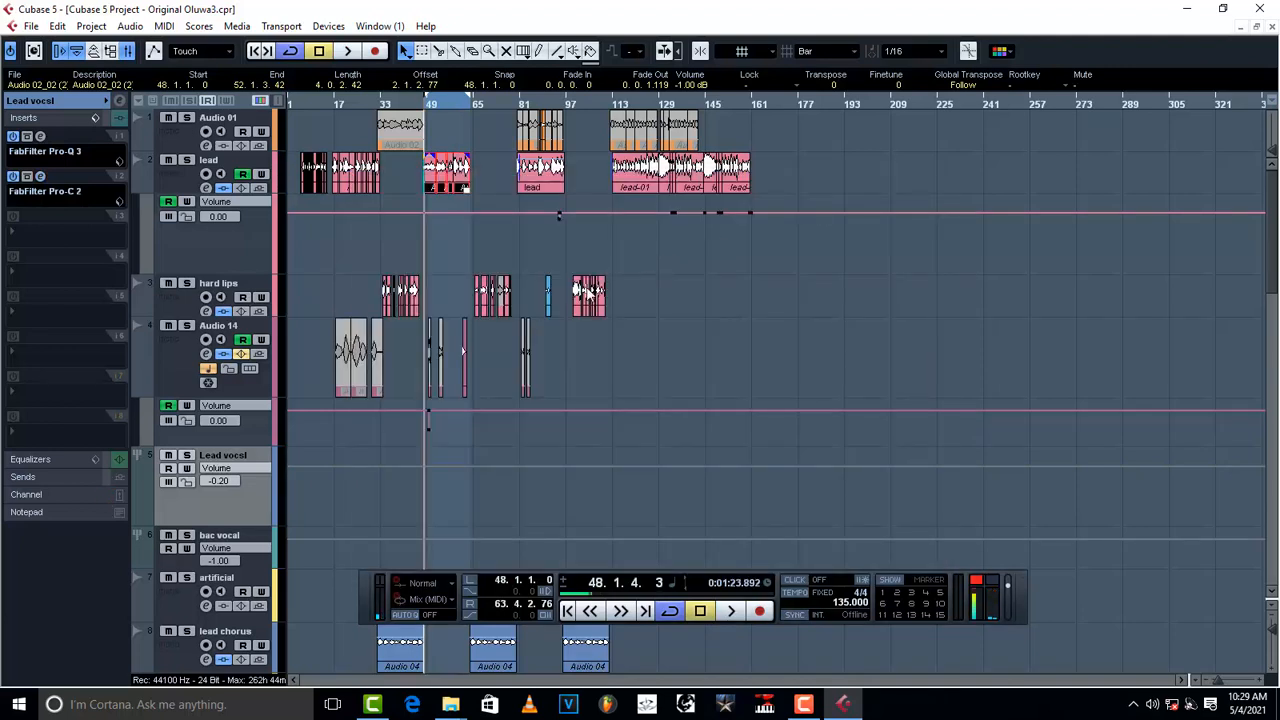
- Open Pro-Q 3 on the Lead vocal group and add a bell band boosted about +21.84 dB at about 2923.5 Hz during playback
click(40, 137)
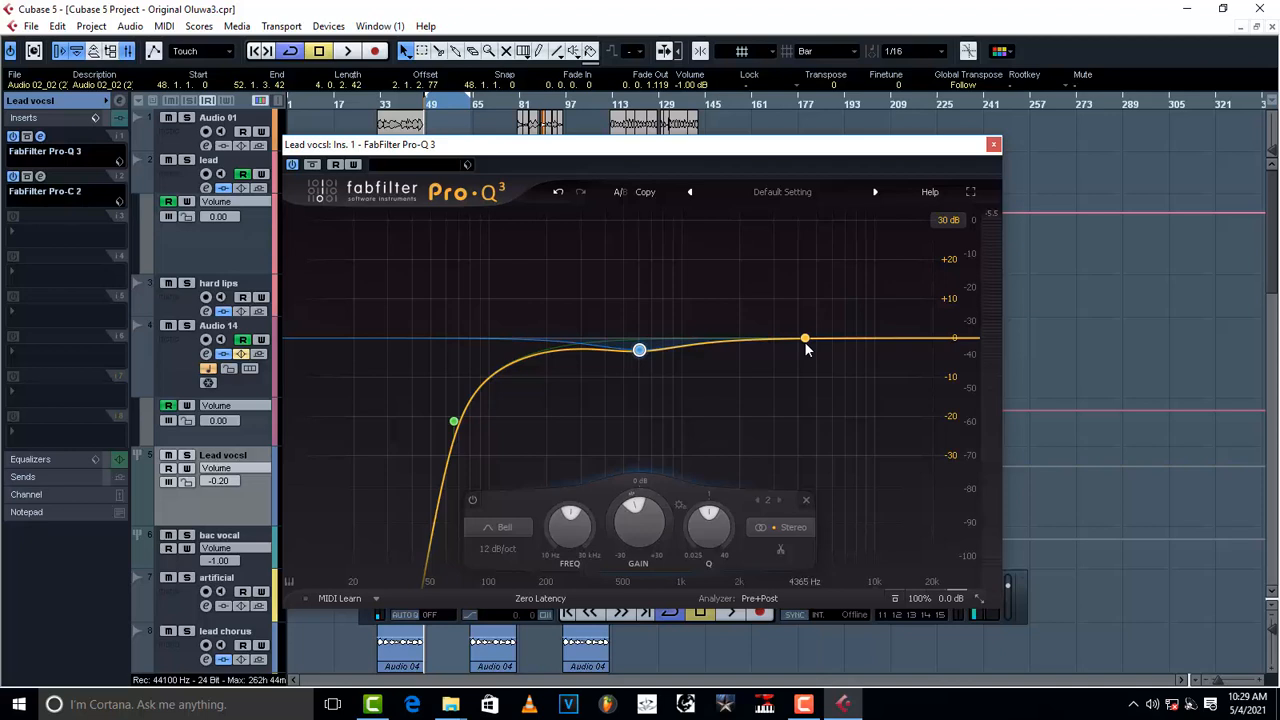
drag(826, 341, 837, 341)
key(space)
drag(838, 345, 778, 262)
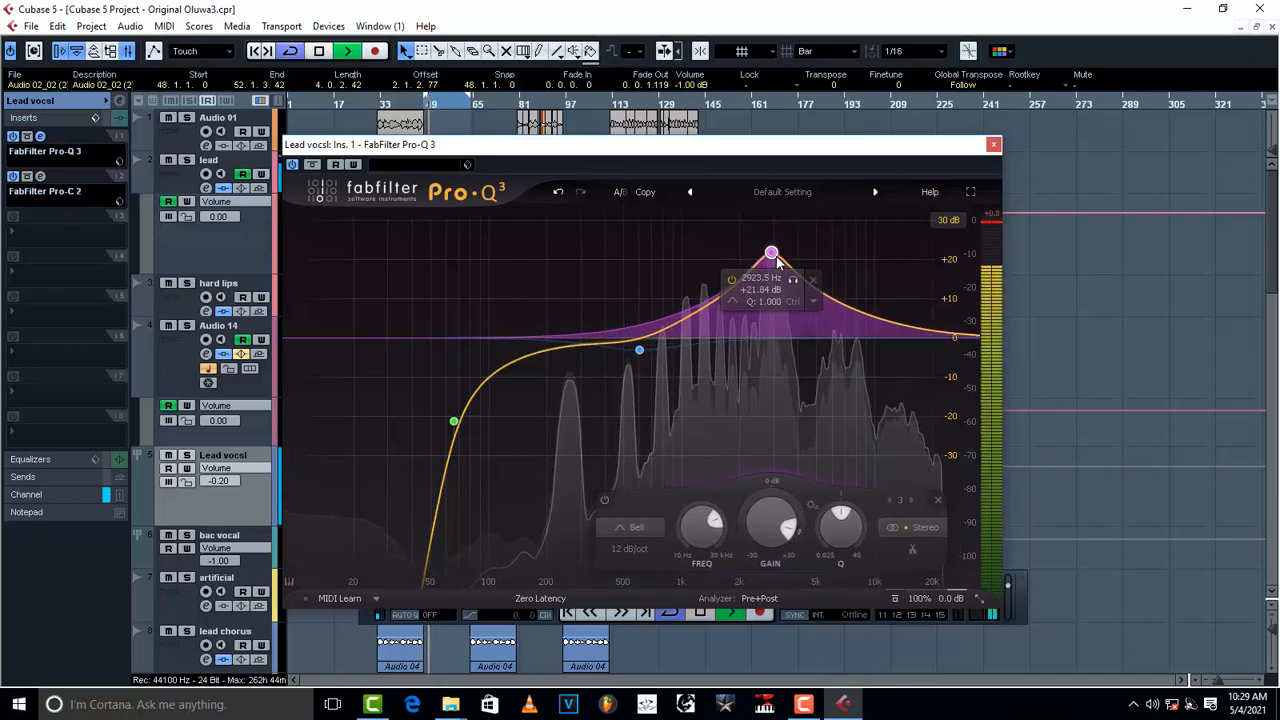
- Turn the 2923.5 Hz bell band into a gentle cut of about -2 dB and audition it on the loop
key(space)
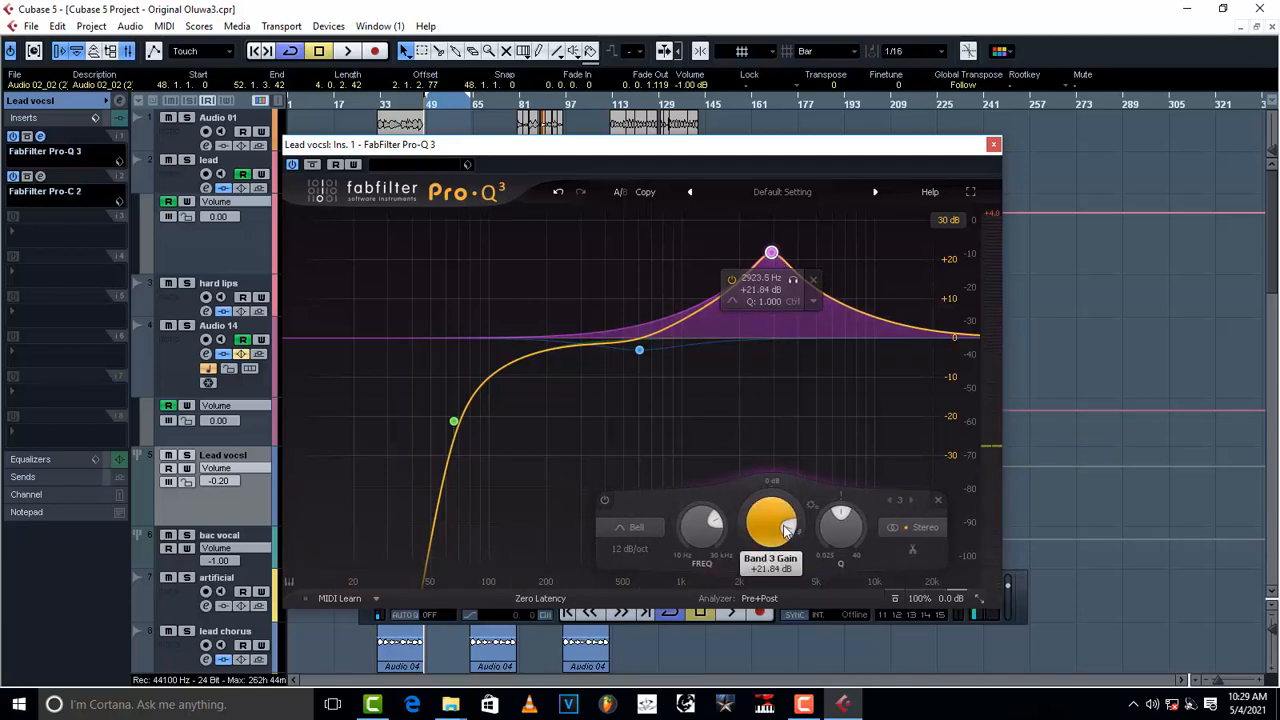
drag(788, 529, 770, 507)
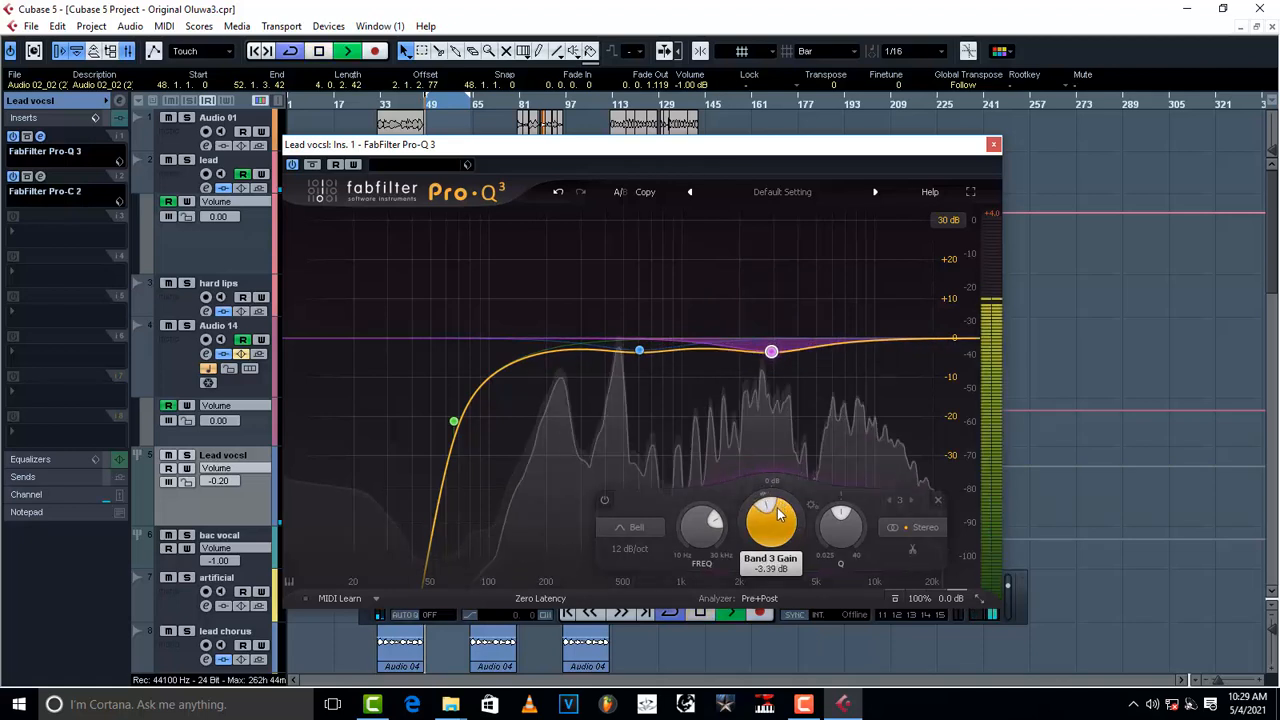
drag(803, 485, 767, 504)
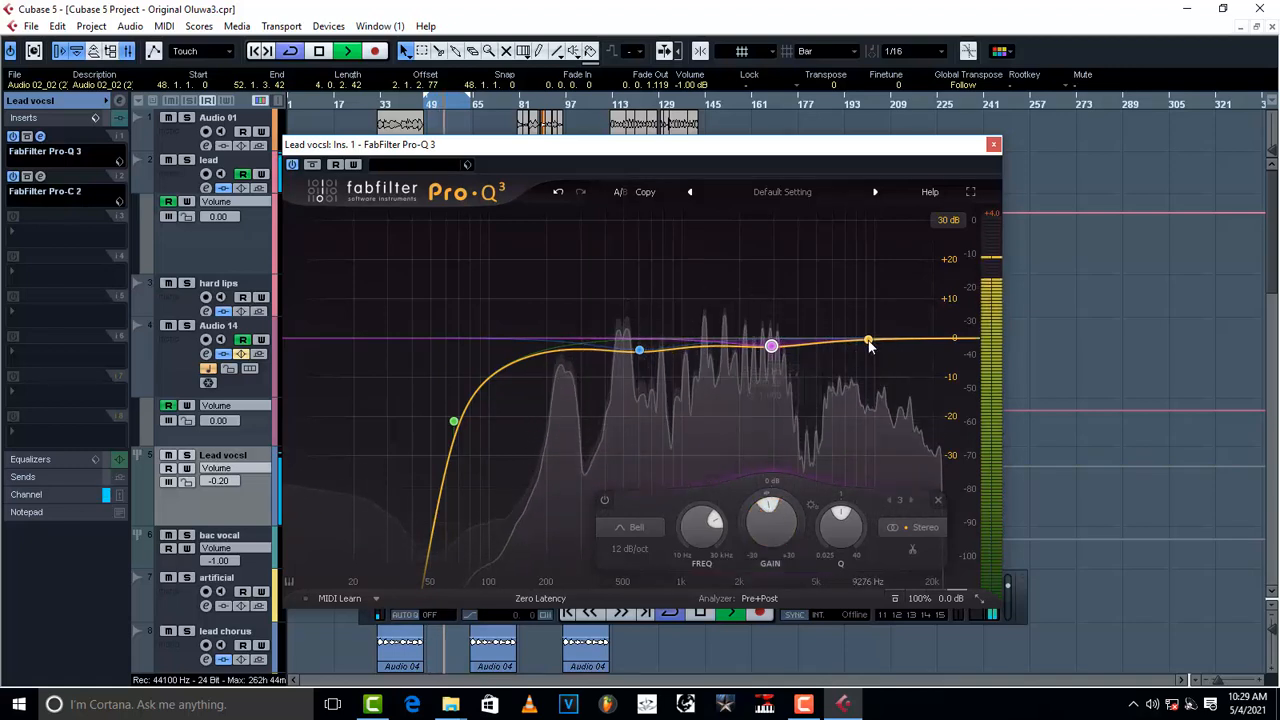
- Move the Pro-Q 3 low cut to about 93 Hz with a Q of about 0.062, then stop playback
drag(454, 423, 431, 450)
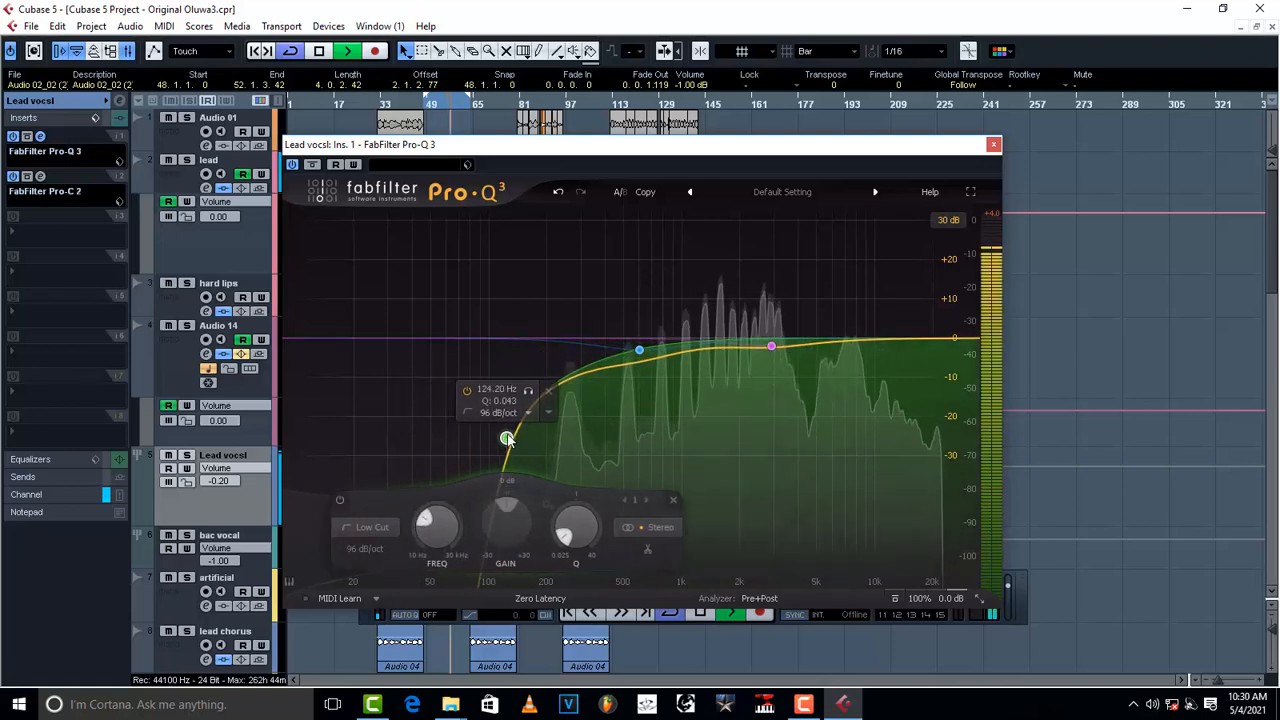
drag(505, 447, 484, 432)
key(space)
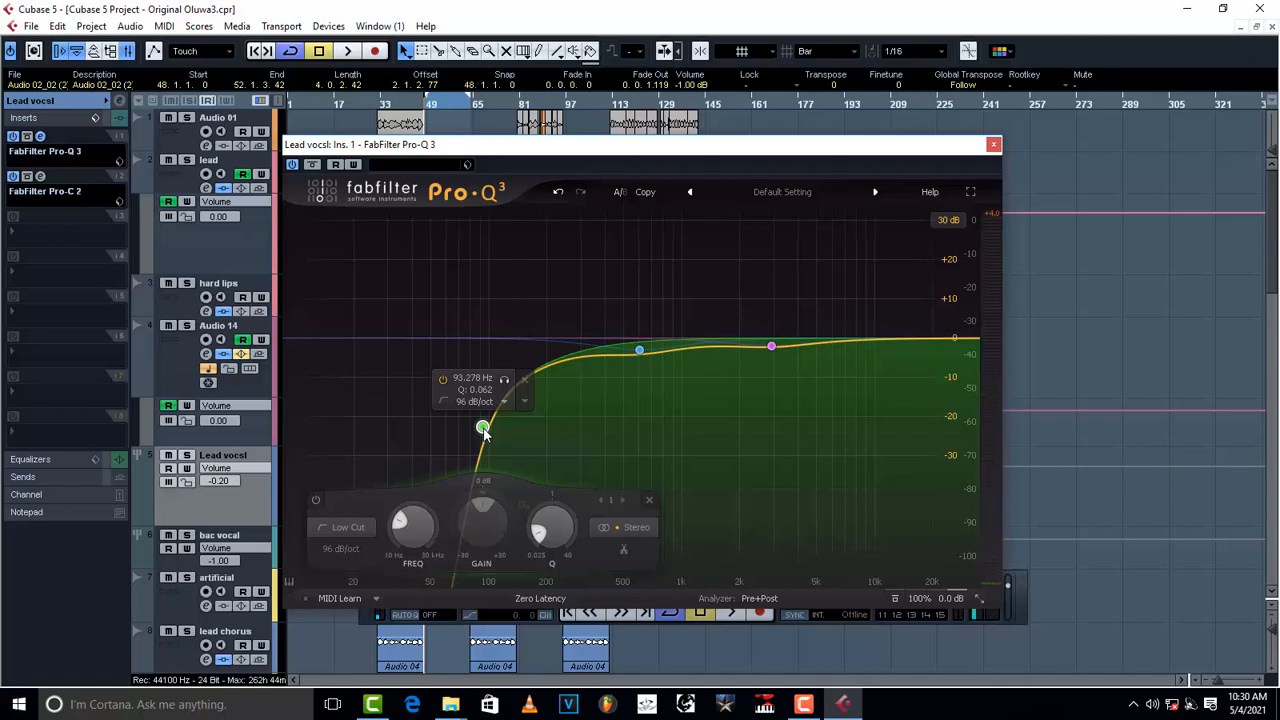
- Add another bell band at about 1250.4 Hz, boosted about +10.61 dB and narrowed to a Q of 5.369, during playback
key(space)
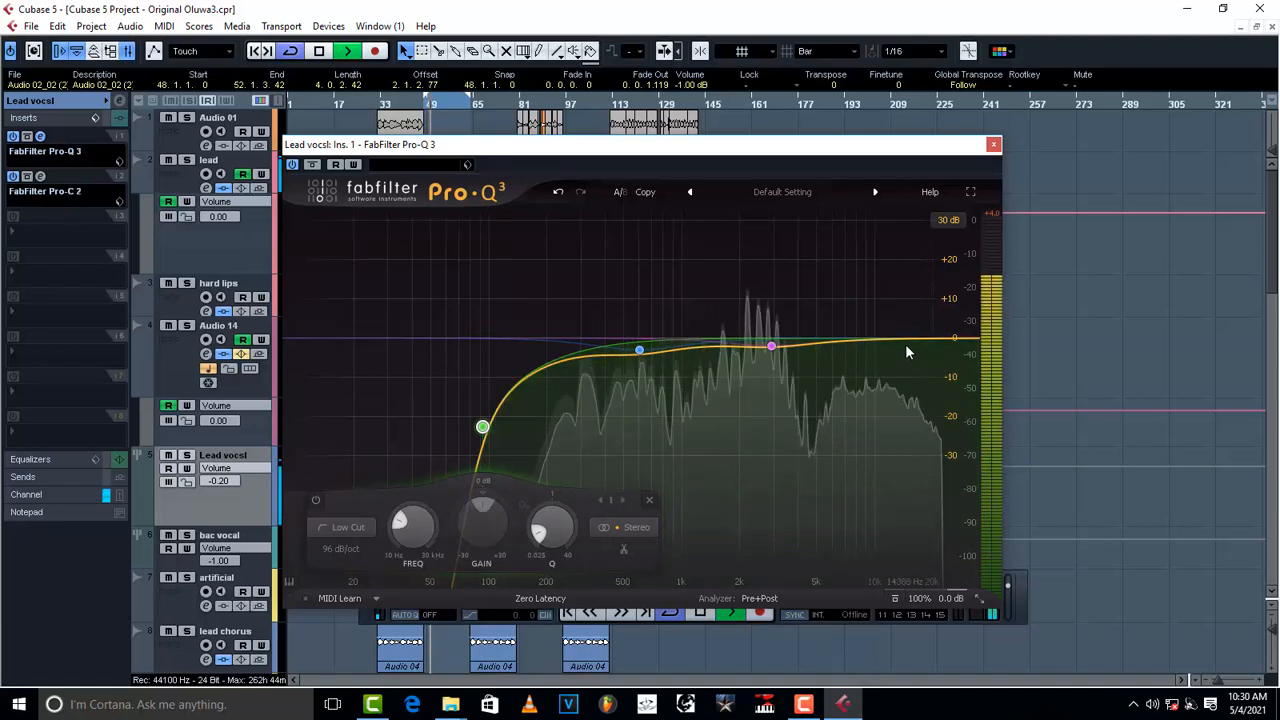
click(855, 345)
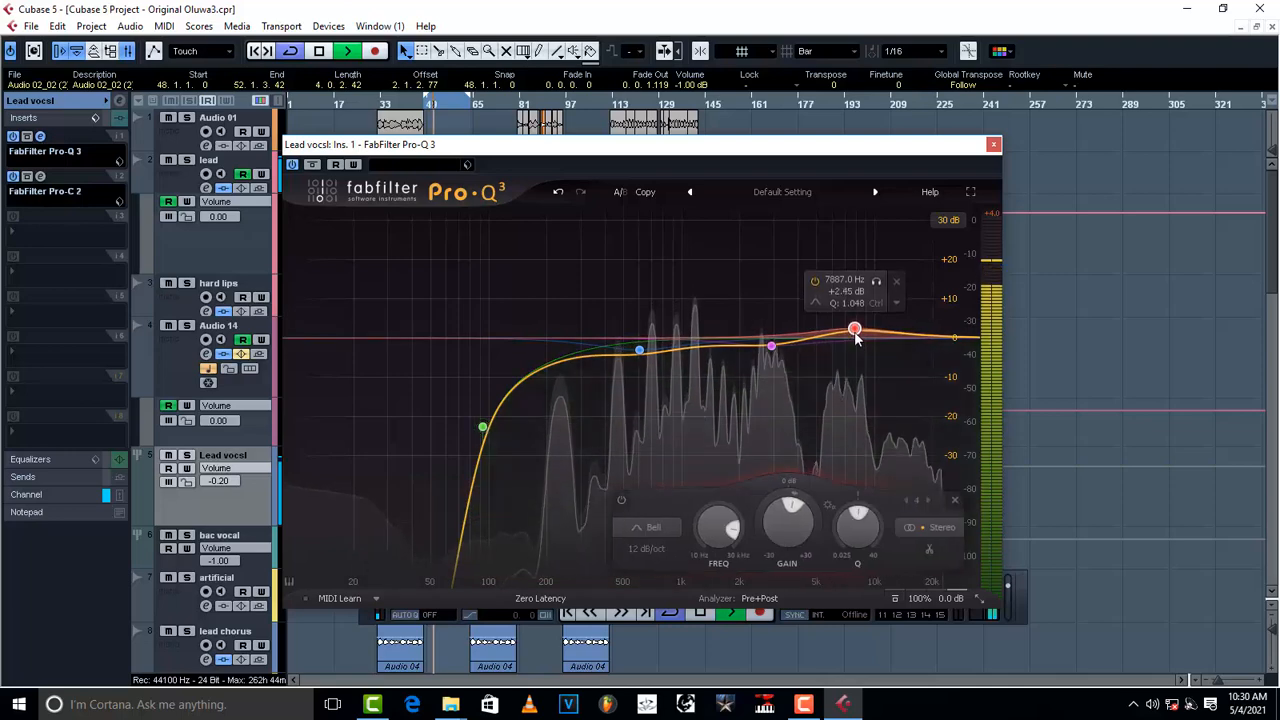
drag(845, 356, 700, 297)
scroll(701, 307, up, 8)
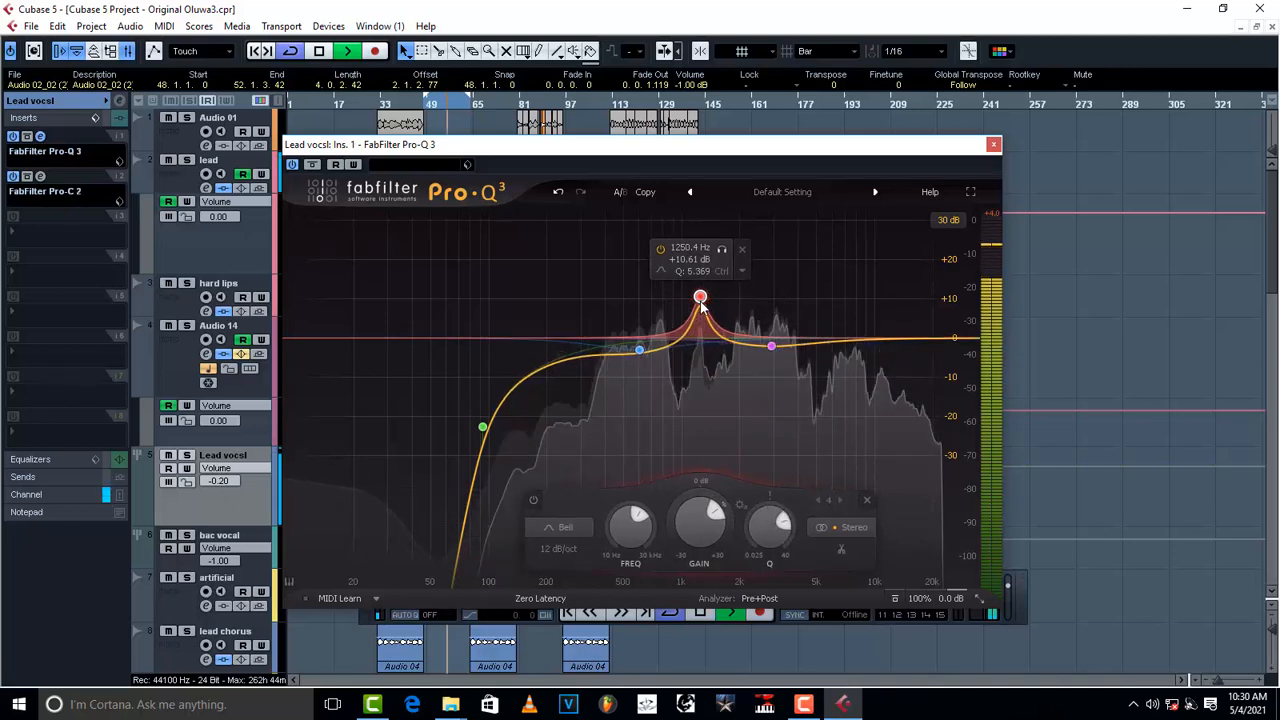
- Cut the 1250.4 Hz band's gain to about -2.86 dB, set its Q to 3.292 and stop playback
drag(714, 510, 690, 498)
mouse_move(771, 521)
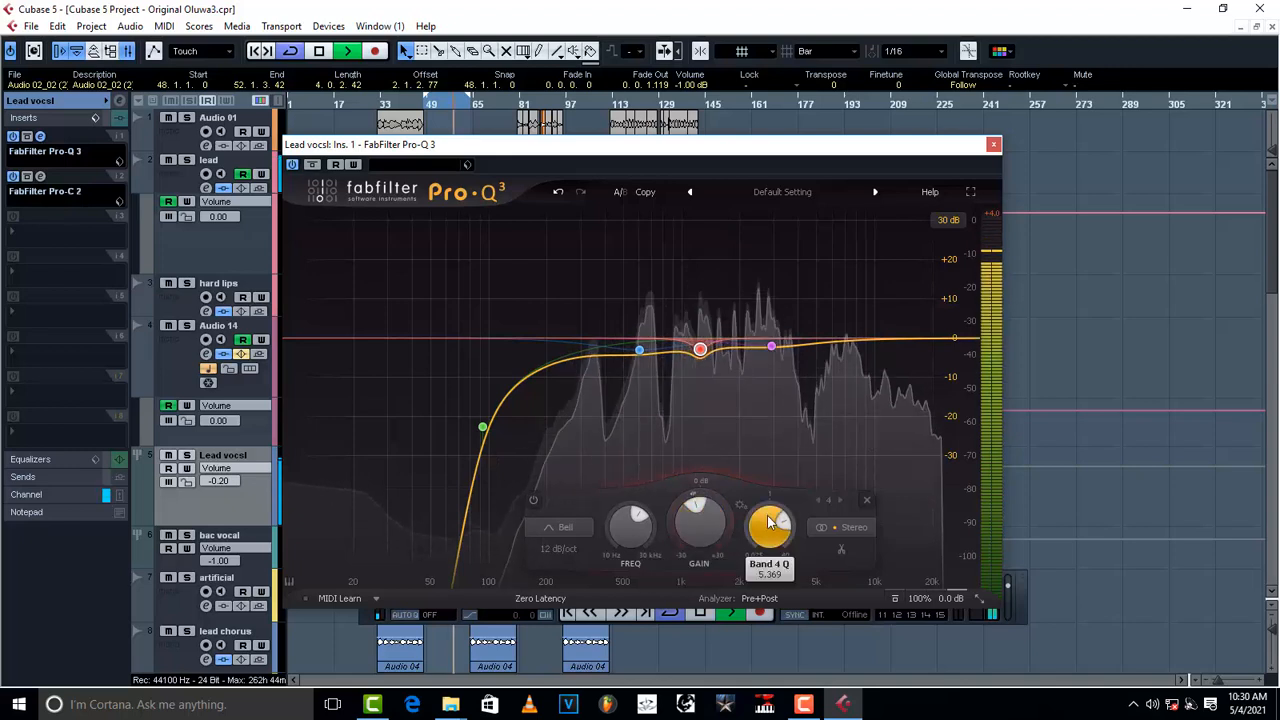
scroll(771, 521, down, 5)
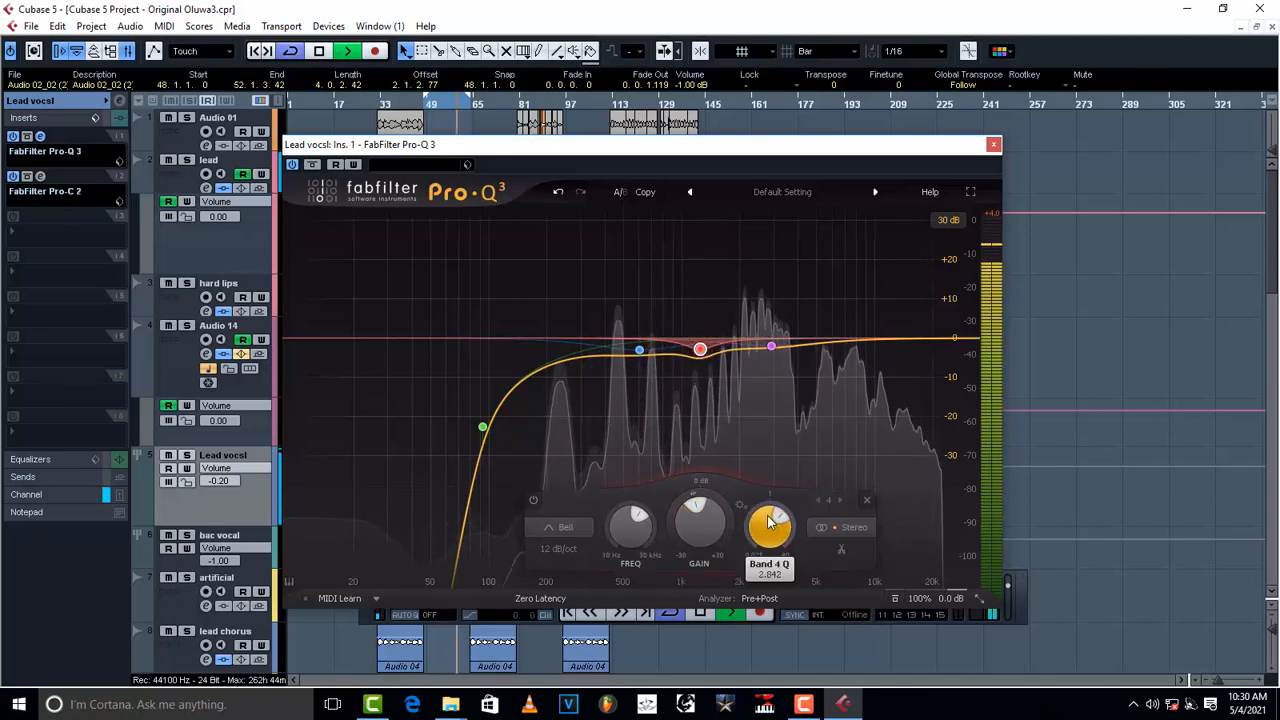
scroll(769, 521, up, 1)
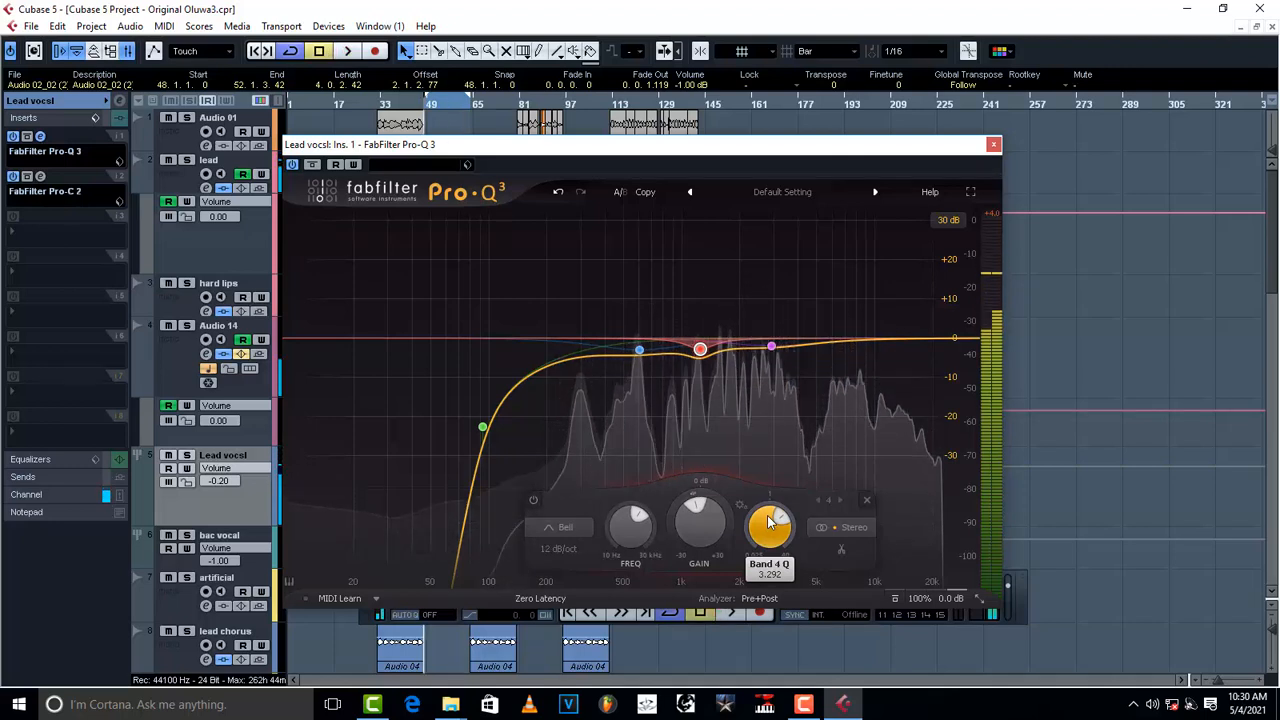
key(space)
- Audition the soloed 1250.4 Hz band on the loop, stop playback and solo the Lead vocal group track
mouse_move(705, 357)
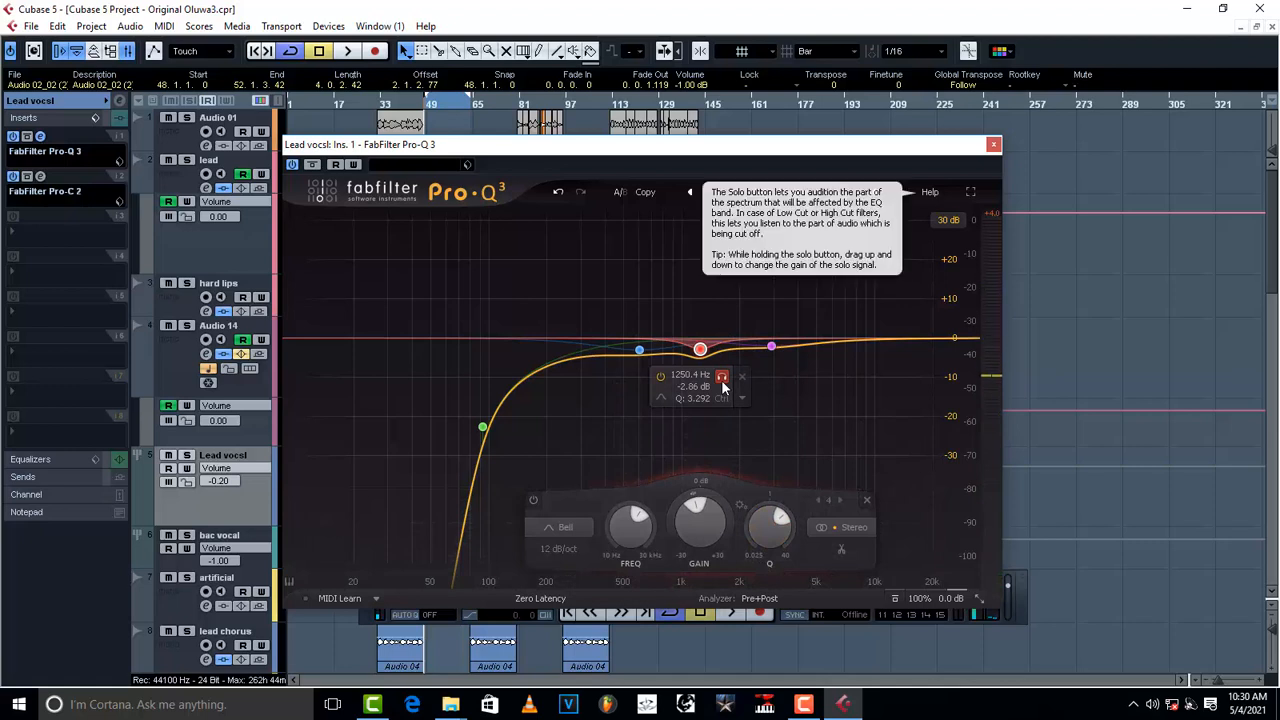
key(space)
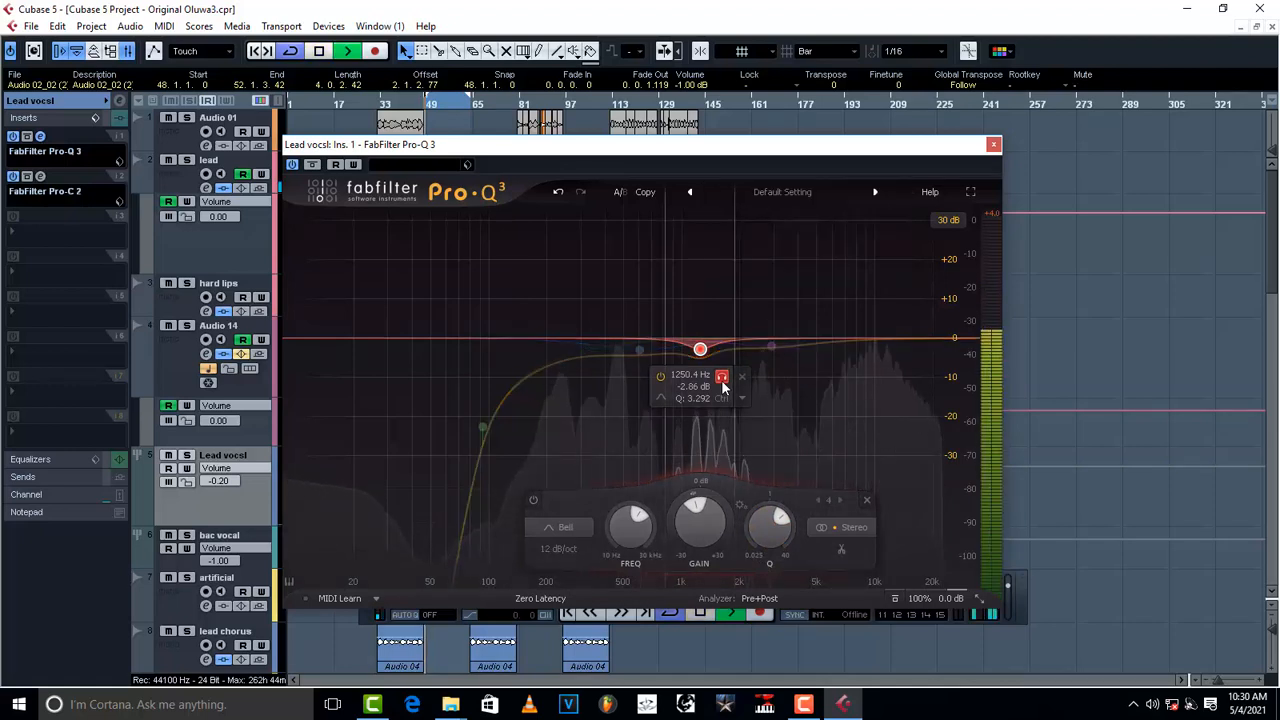
key(space)
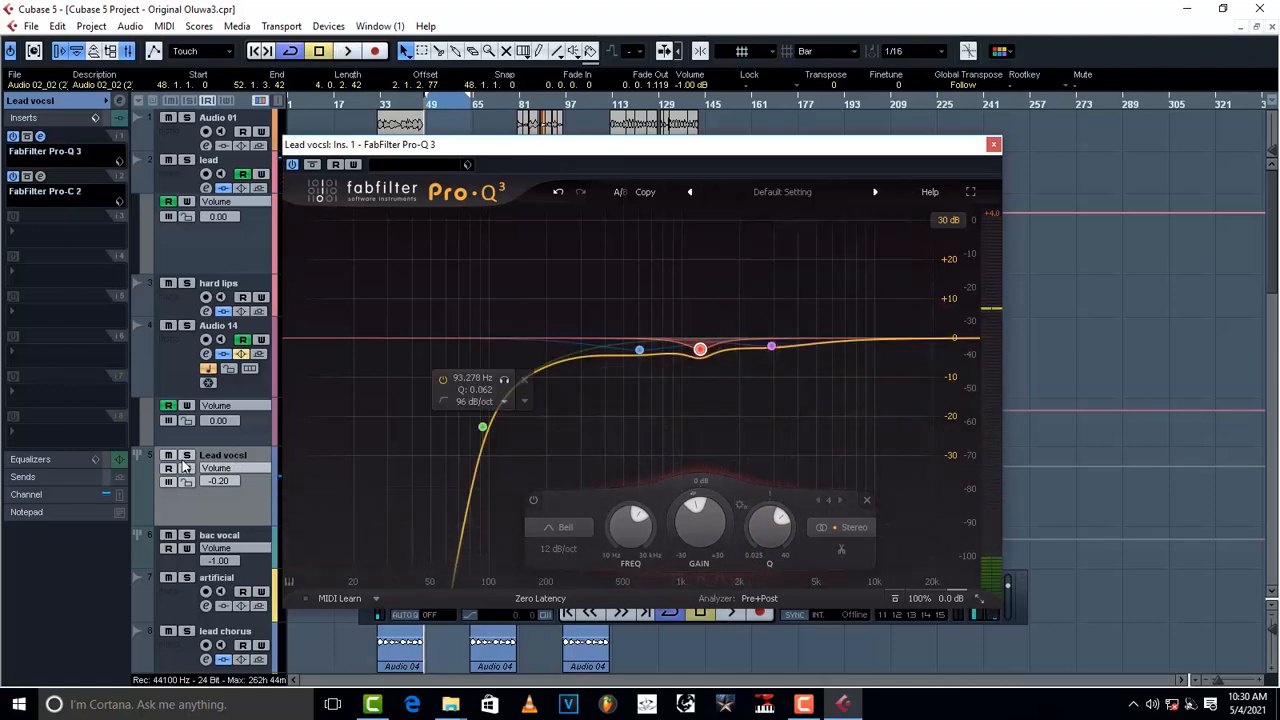
click(186, 457)
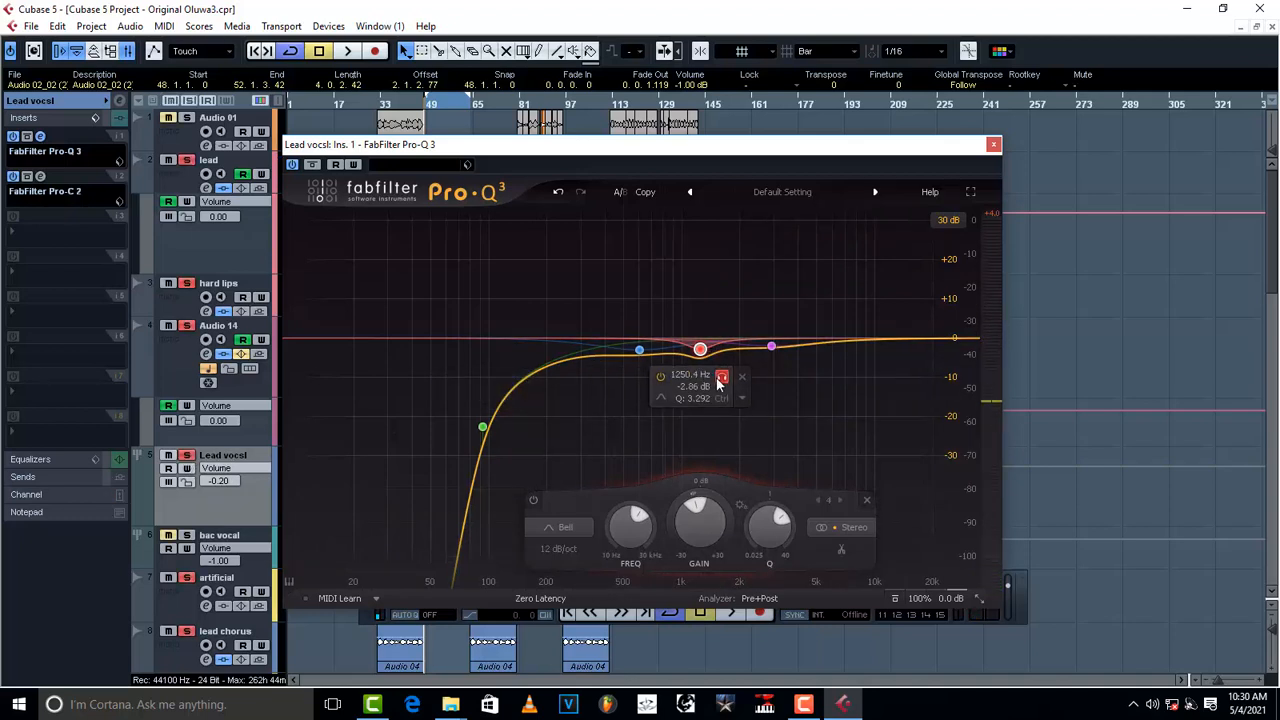
- Listen to the soloed 1250.4 Hz band, turn its solo off, and play the loop through the full Pro-Q 3 curve
click(721, 377)
key(space)
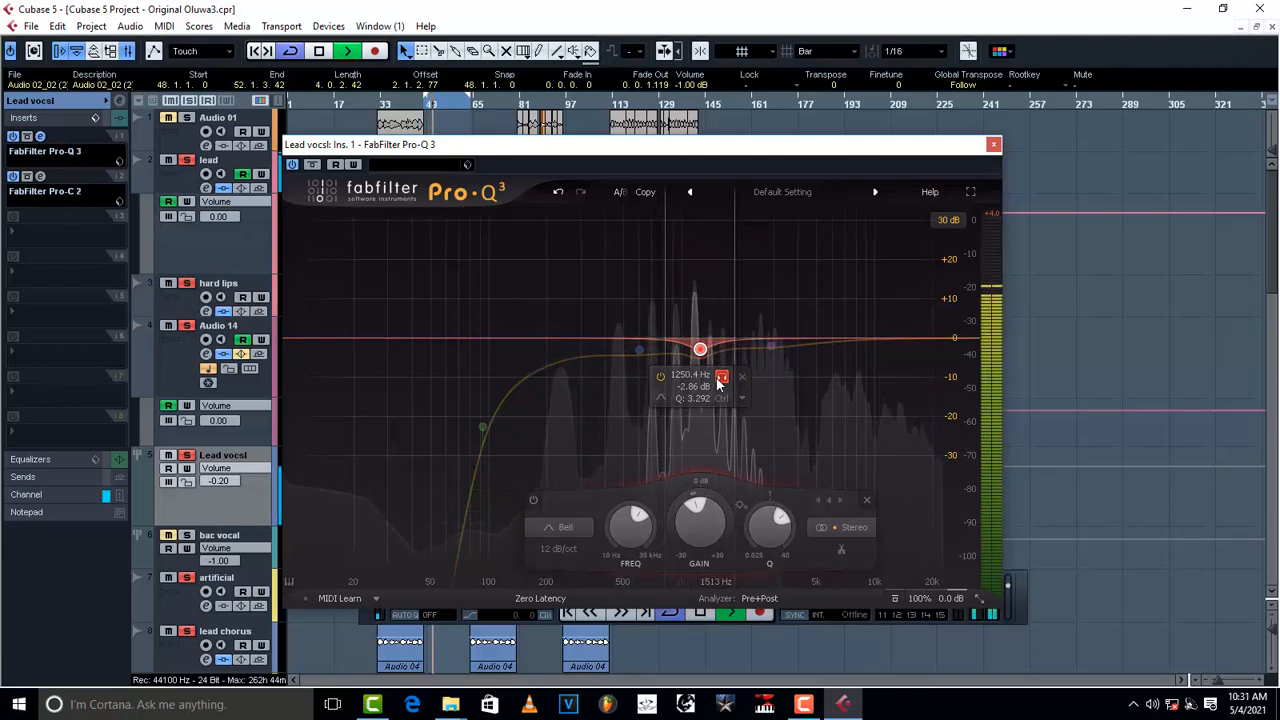
click(721, 378)
key(space)
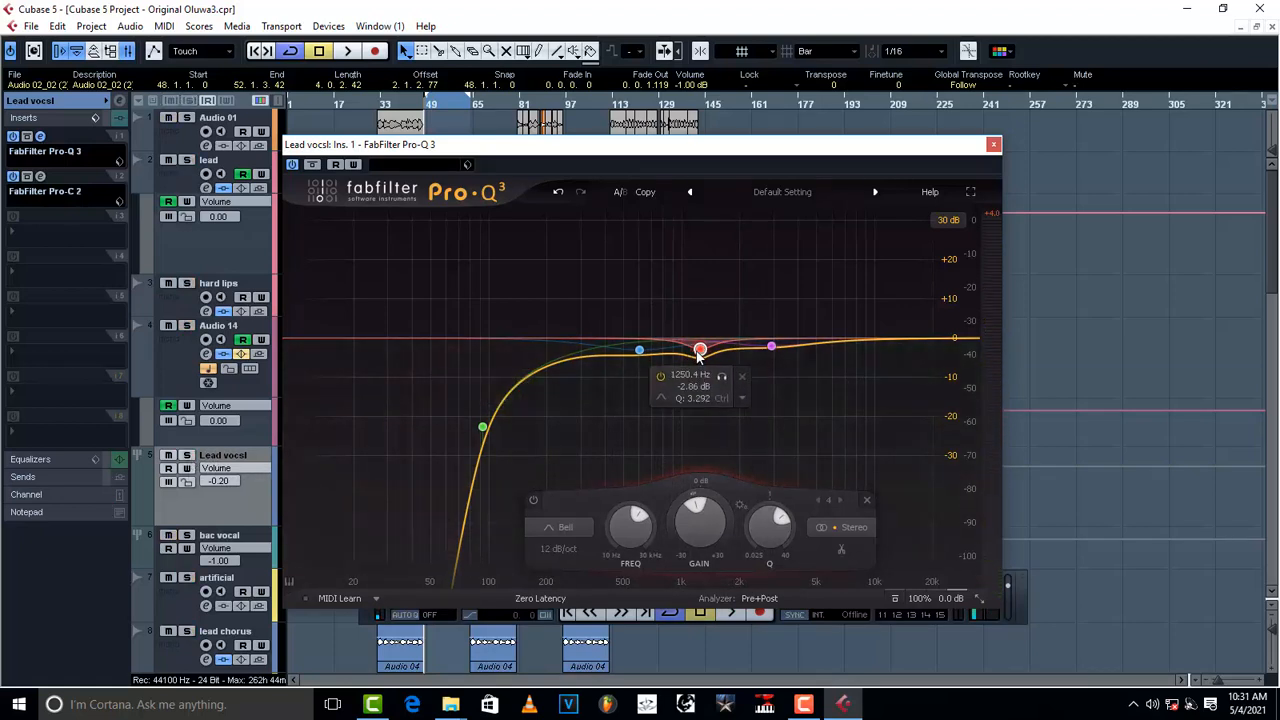
mouse_move(771, 352)
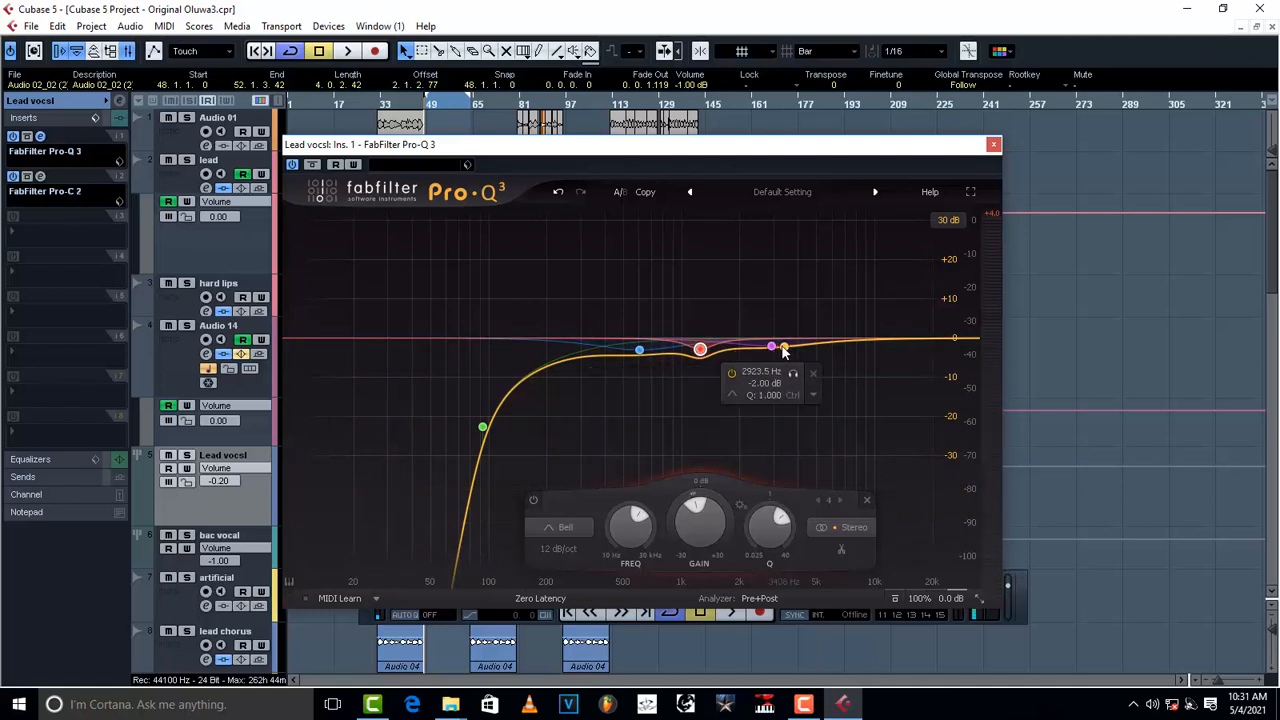
key(space)
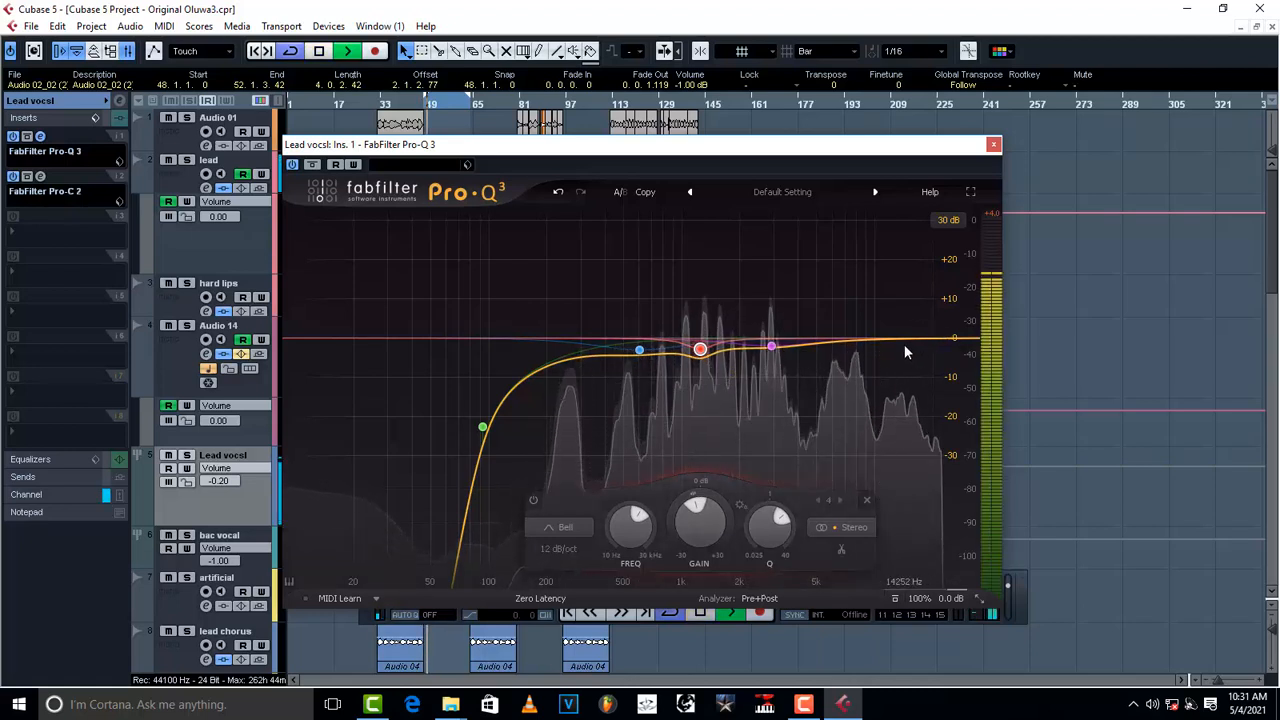
key(space)
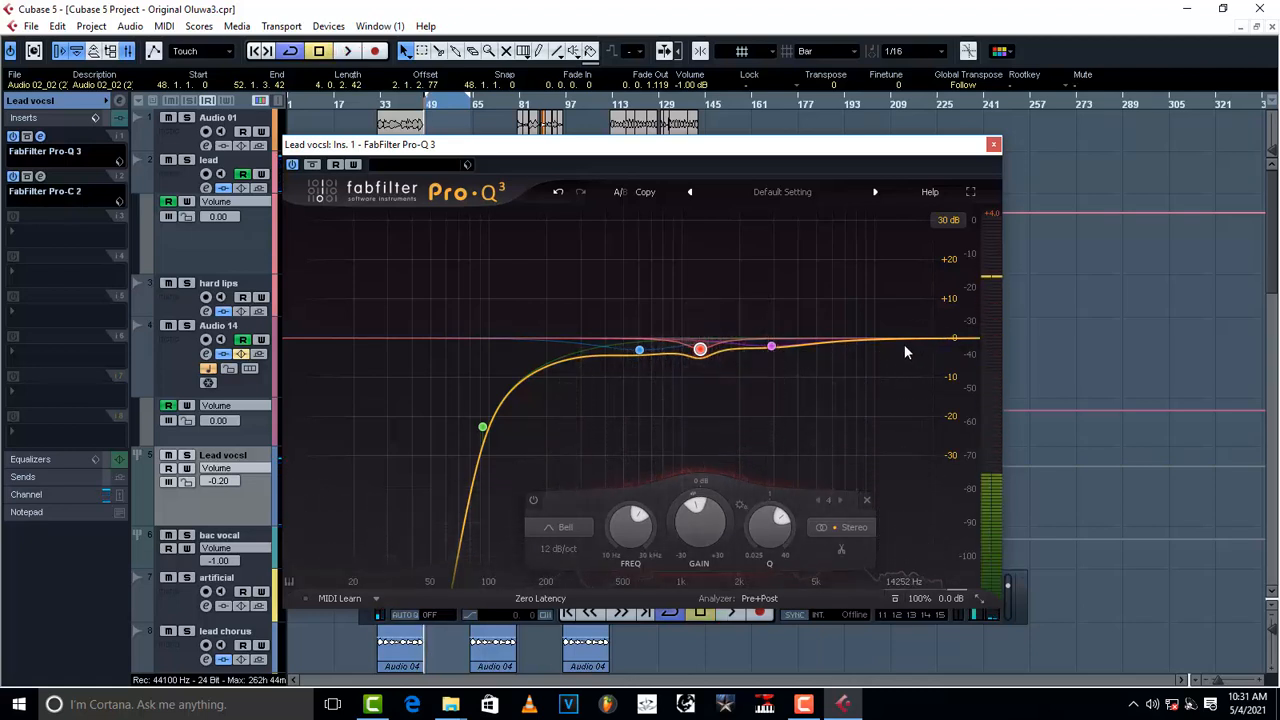
- Try a high shelf at about 12709 Hz boosted +3.67 dB and a bell at about 8676.7 Hz boosted +2.45 dB, removing both
drag(900, 342, 897, 332)
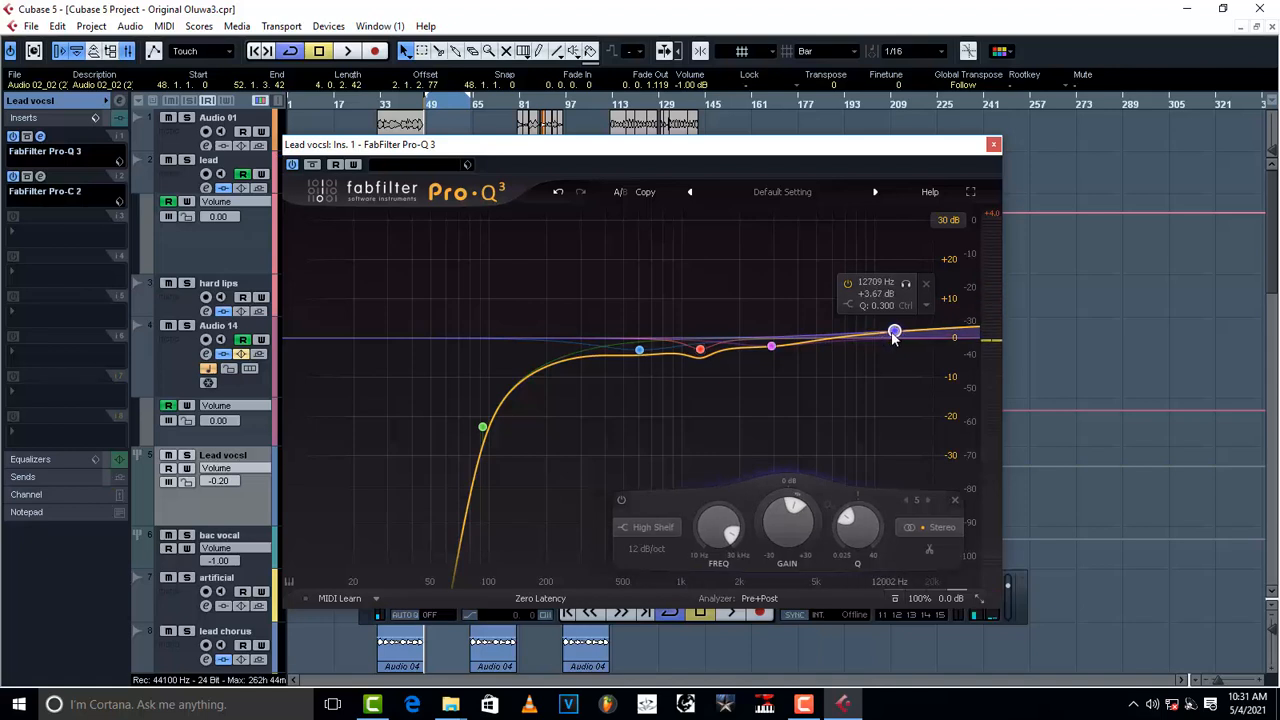
click(928, 284)
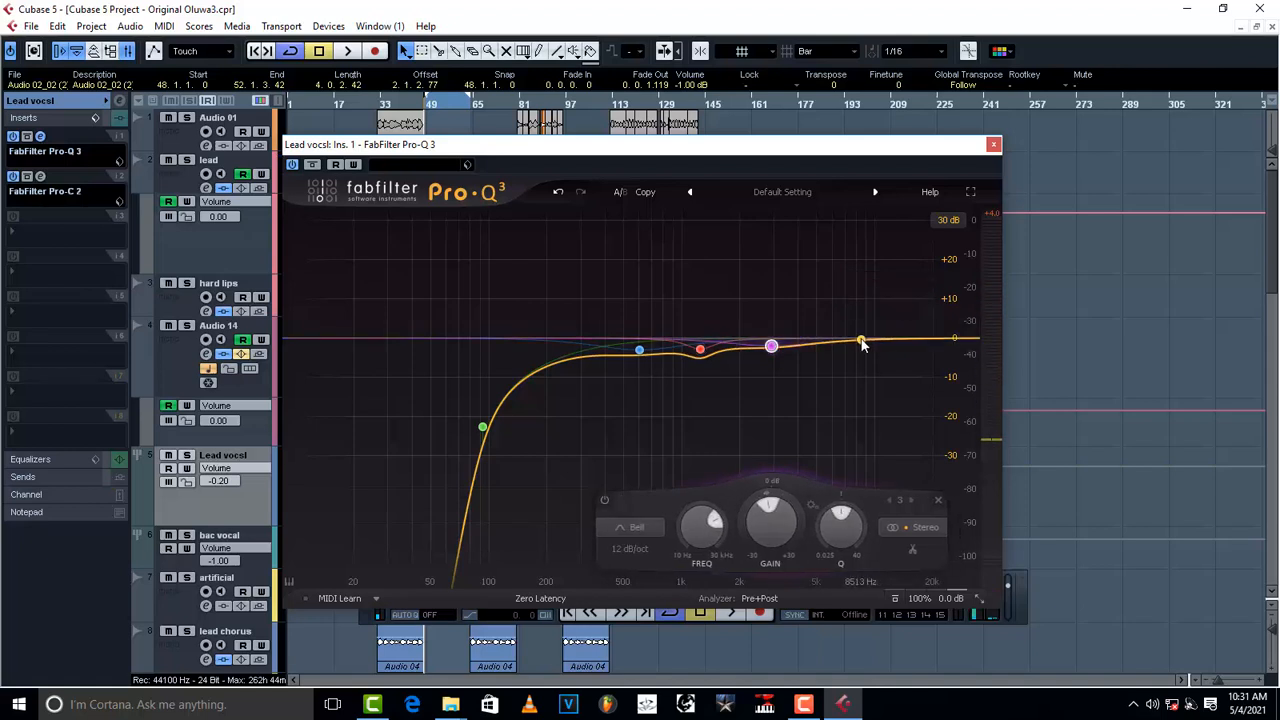
mouse_move(862, 342)
mouse_down()
mouse_move(868, 324)
mouse_move(862, 335)
mouse_up()
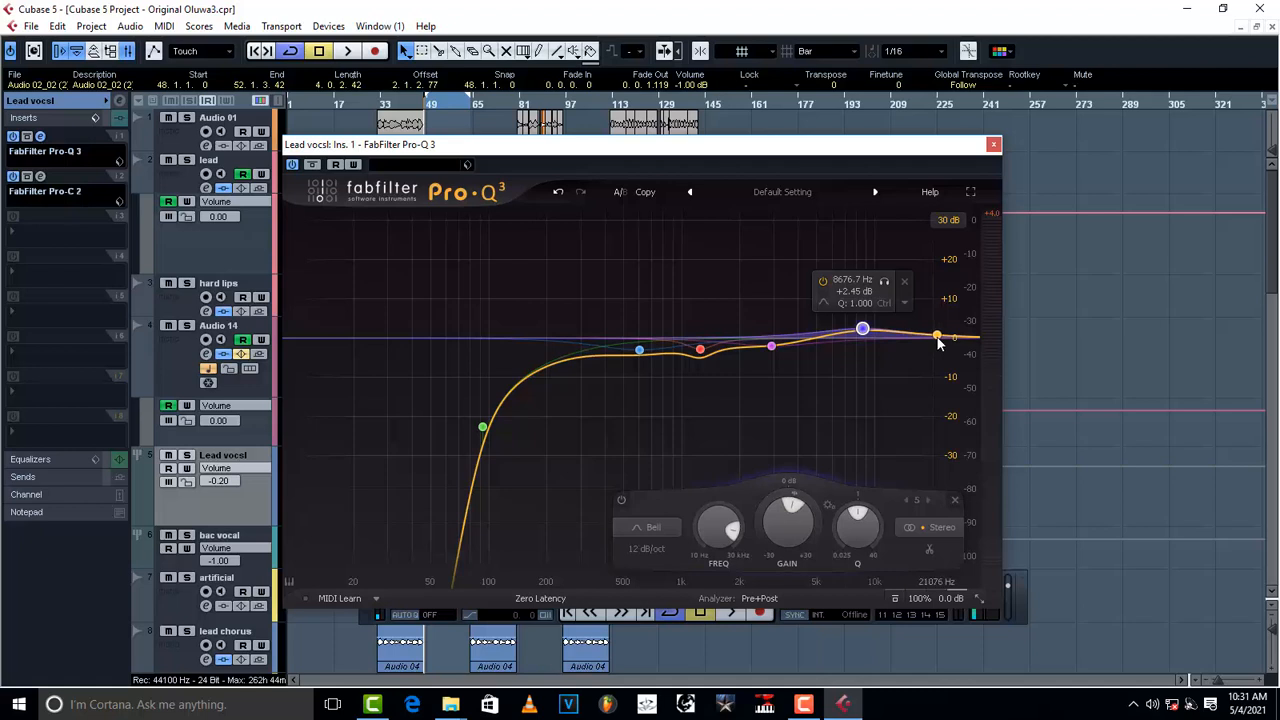
drag(938, 341, 934, 320)
click(925, 288)
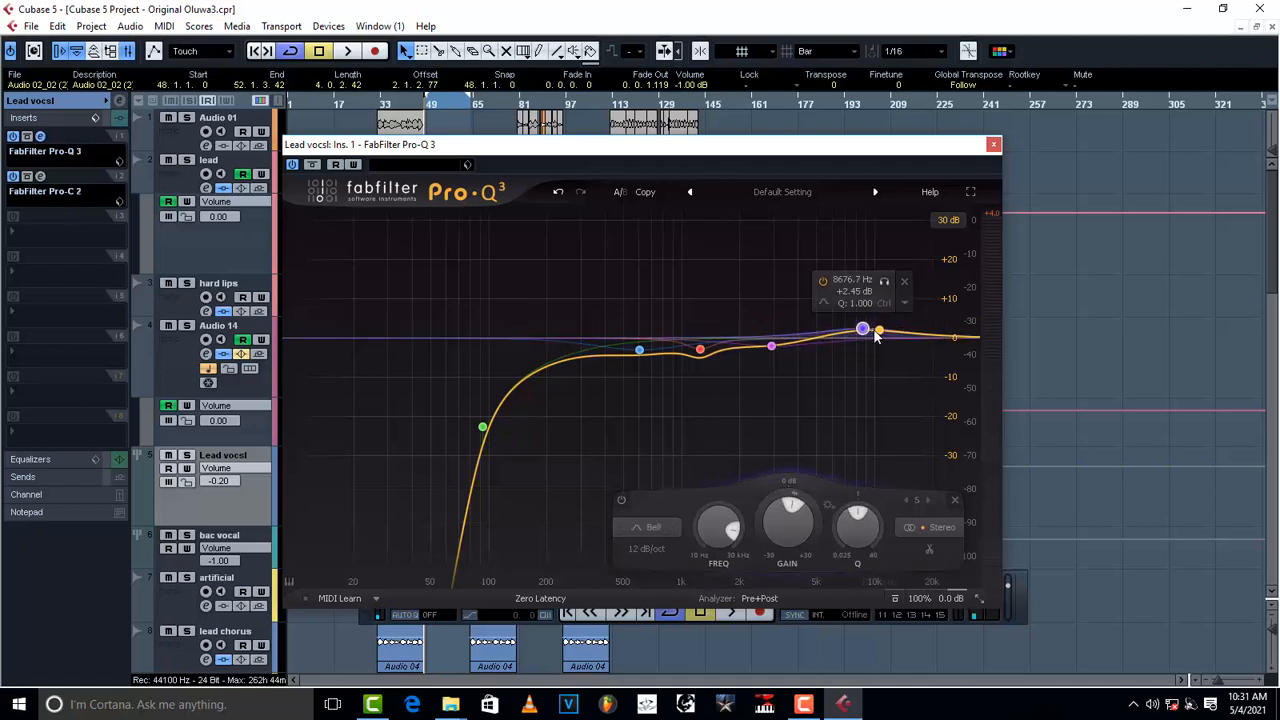
click(905, 288)
- Close the Pro-Q 3 window and add an FX channel track with FabFilter Pro-R as its effect
click(993, 145)
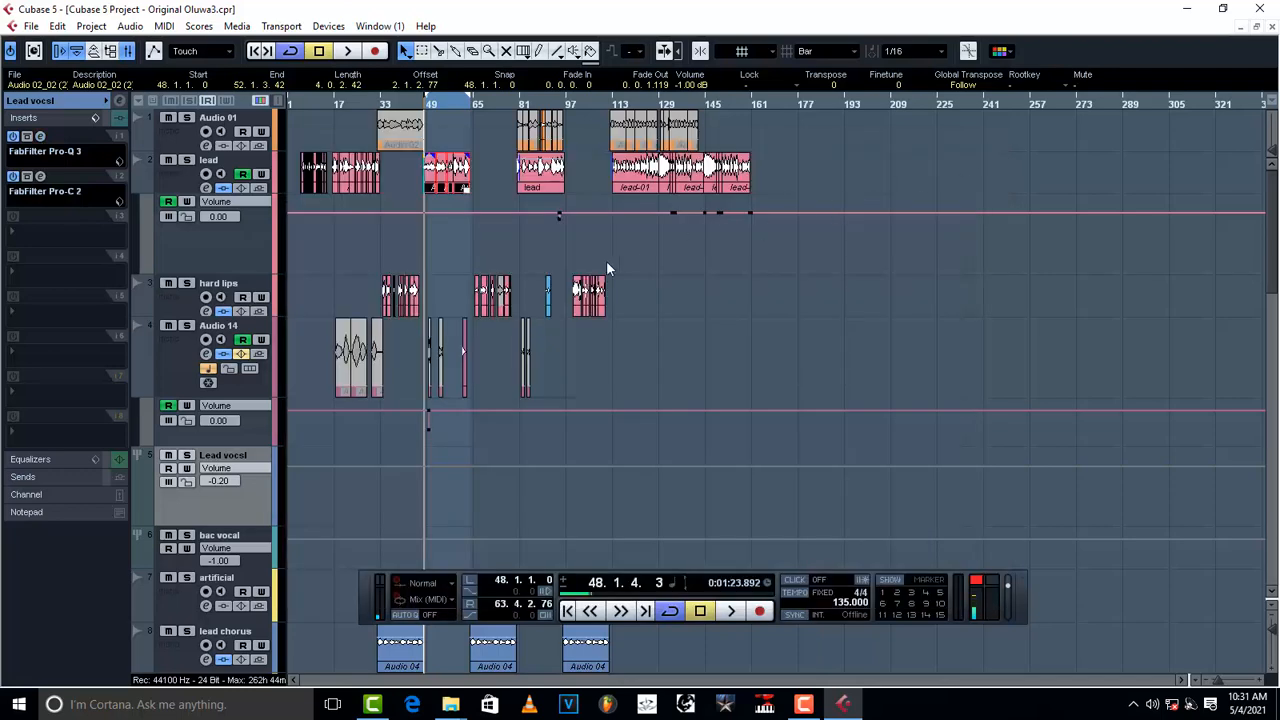
scroll(391, 487, down, 10)
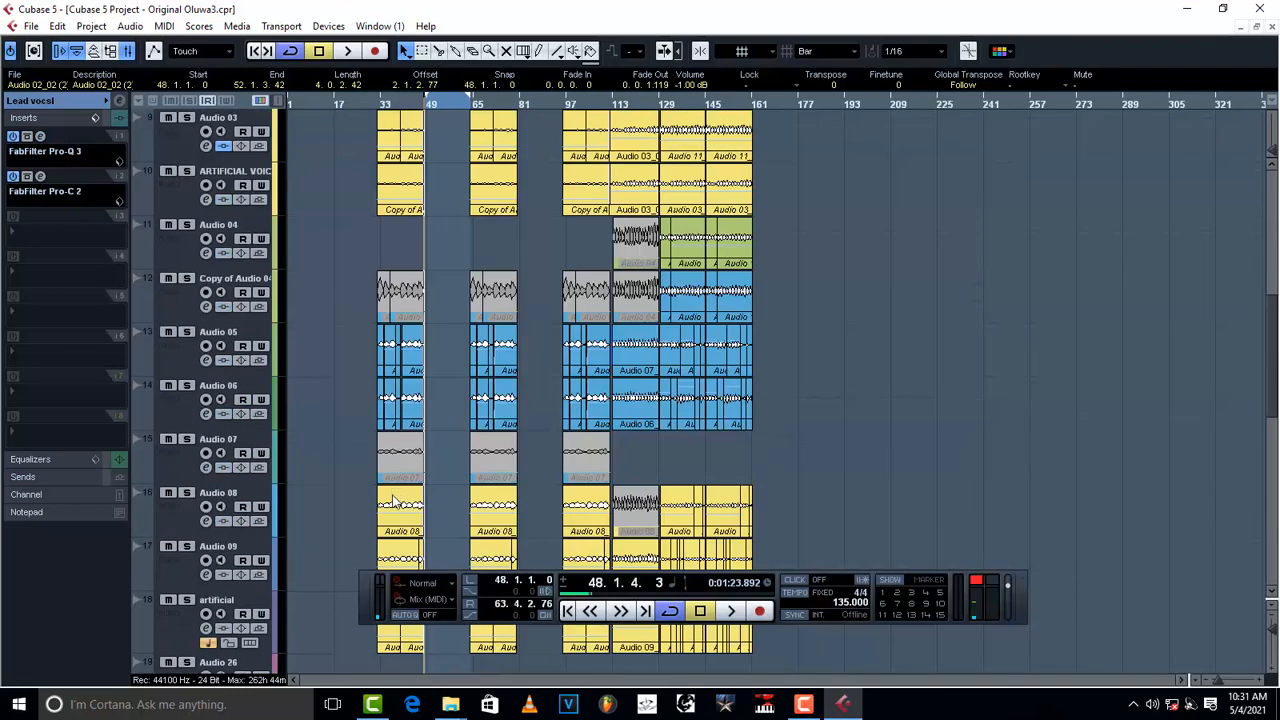
right_click(204, 647)
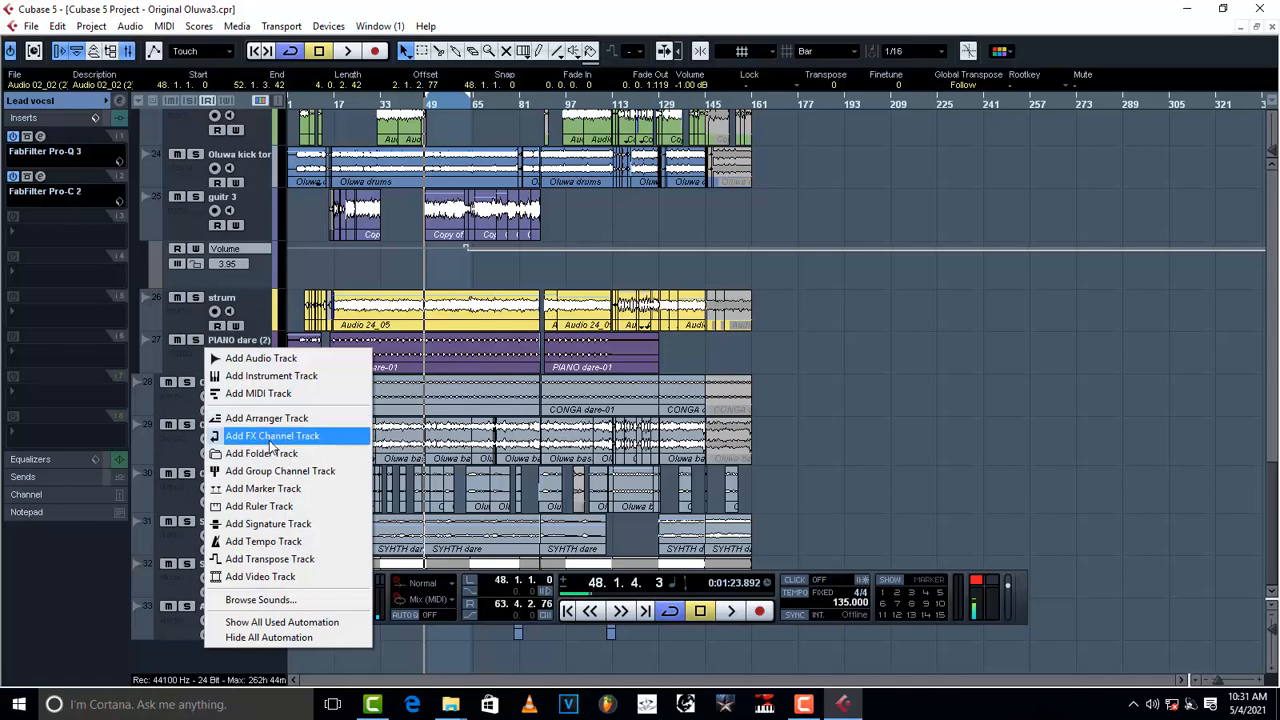
right_click(184, 655)
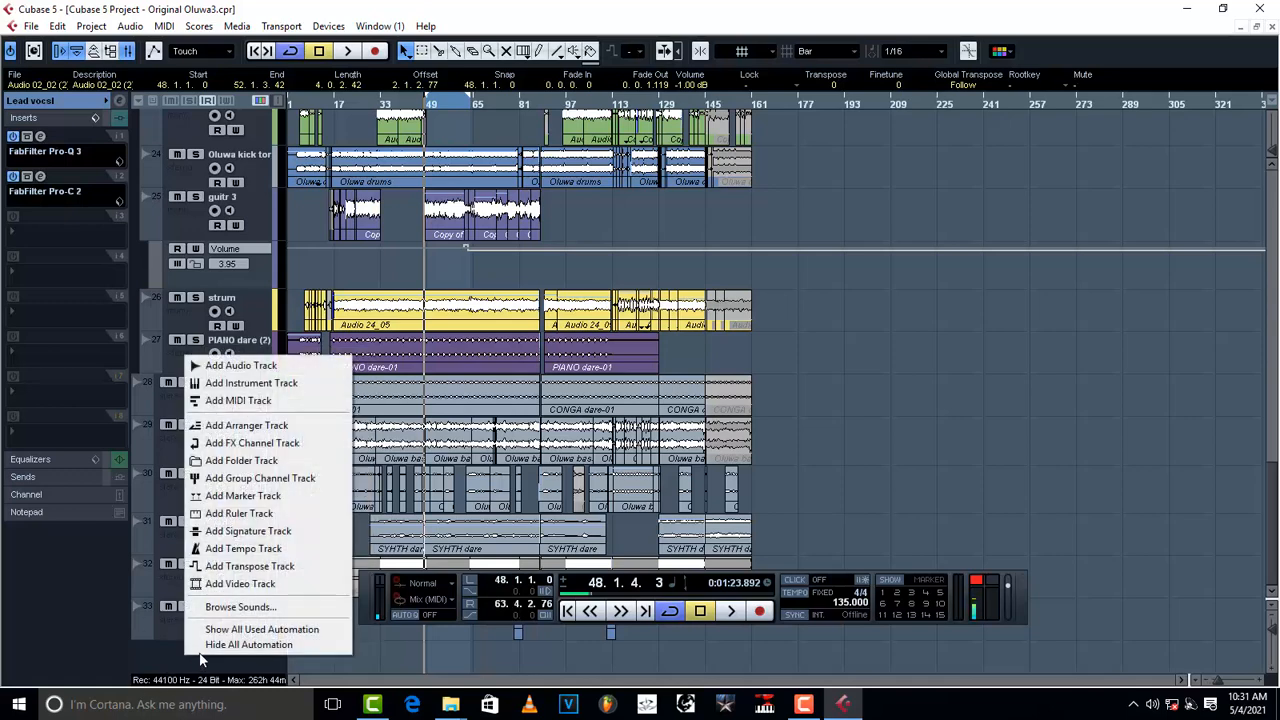
click(246, 445)
click(588, 364)
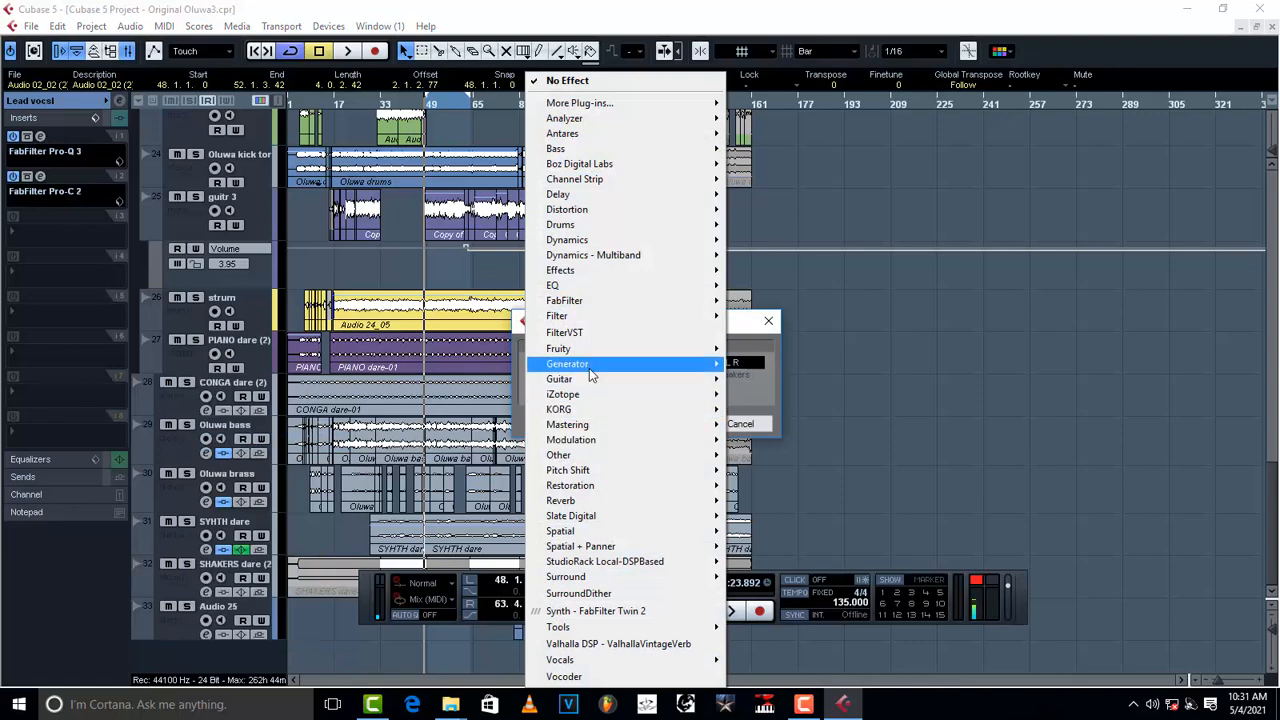
mouse_move(588, 308)
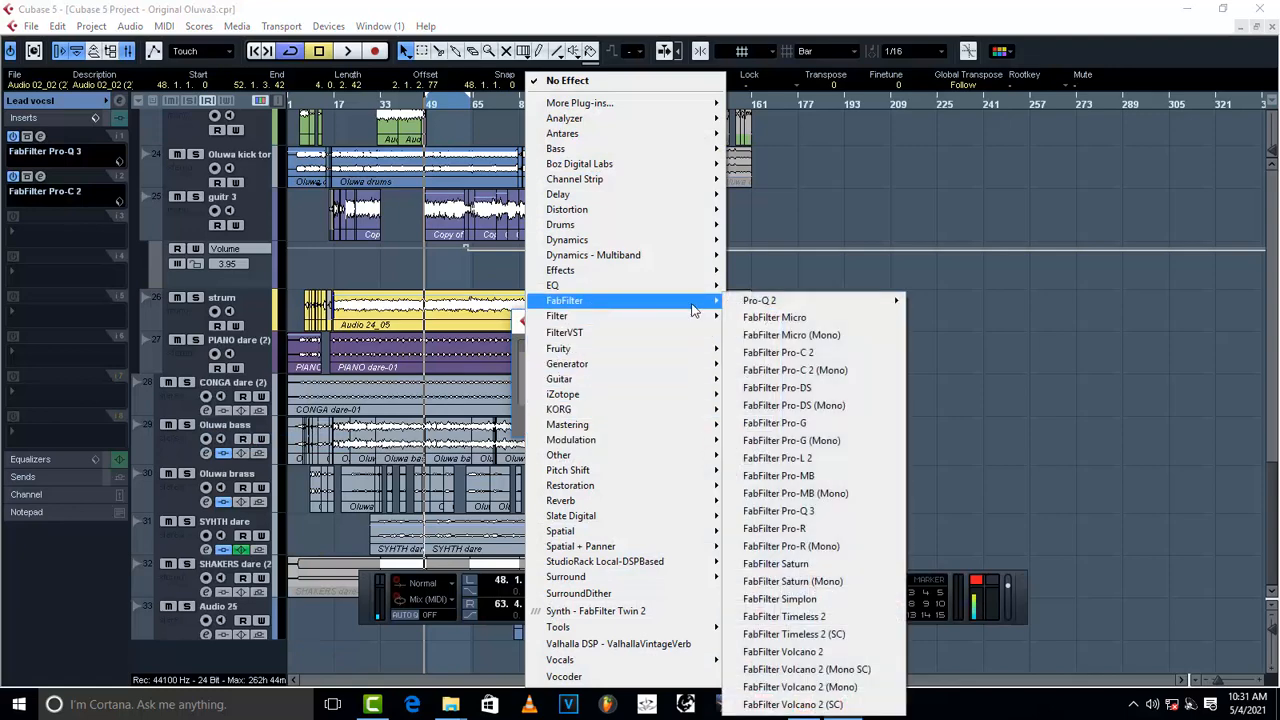
click(840, 529)
click(665, 425)
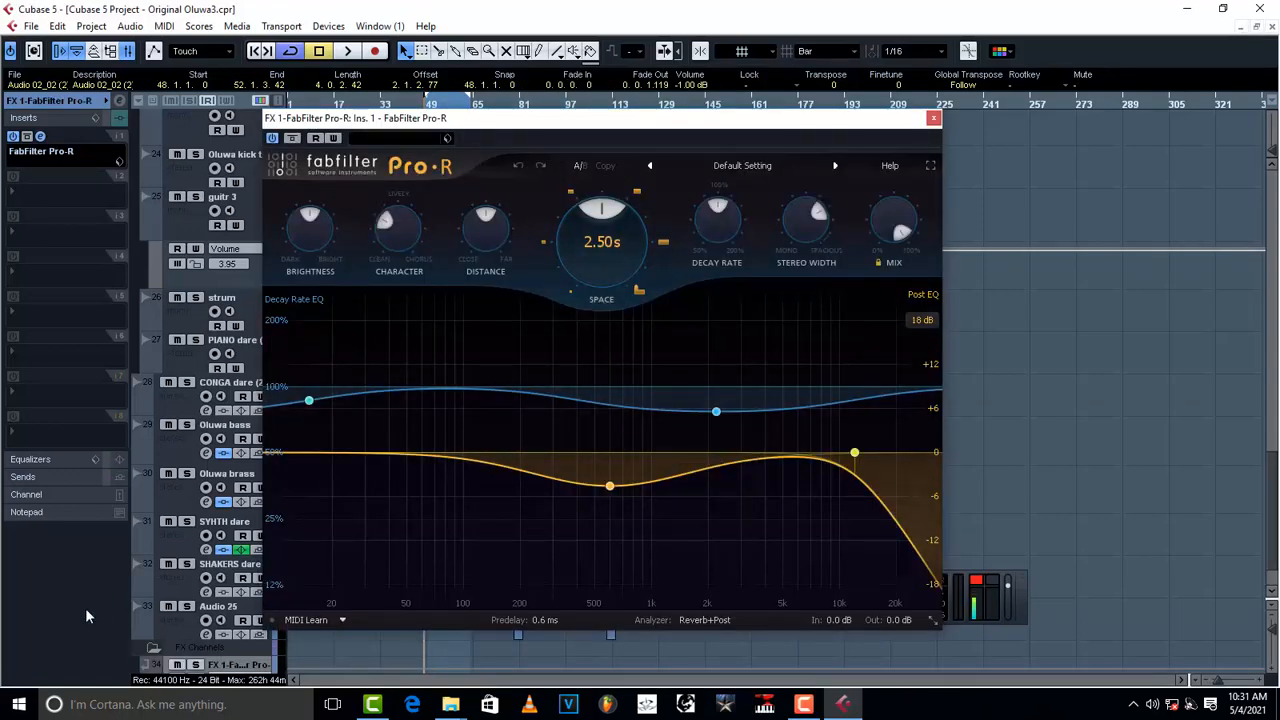
- Launch the Windows Calculator
click(19, 704)
click(19, 704)
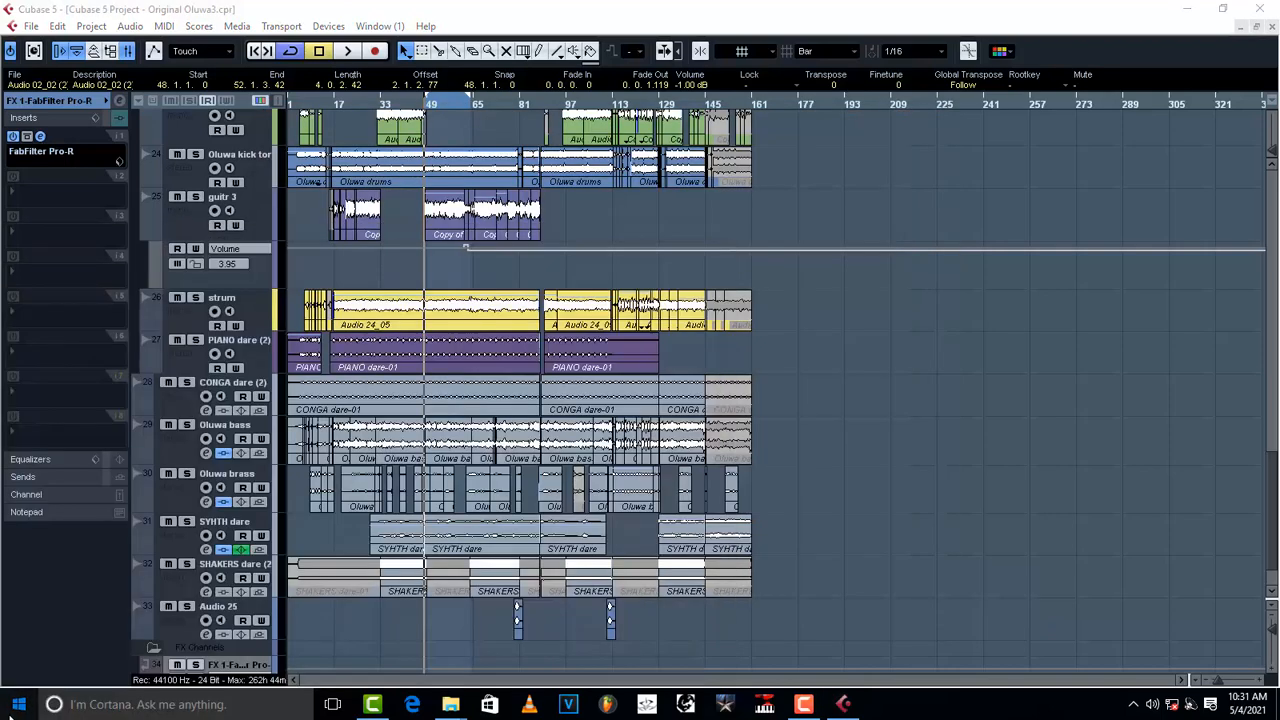
click(19, 704)
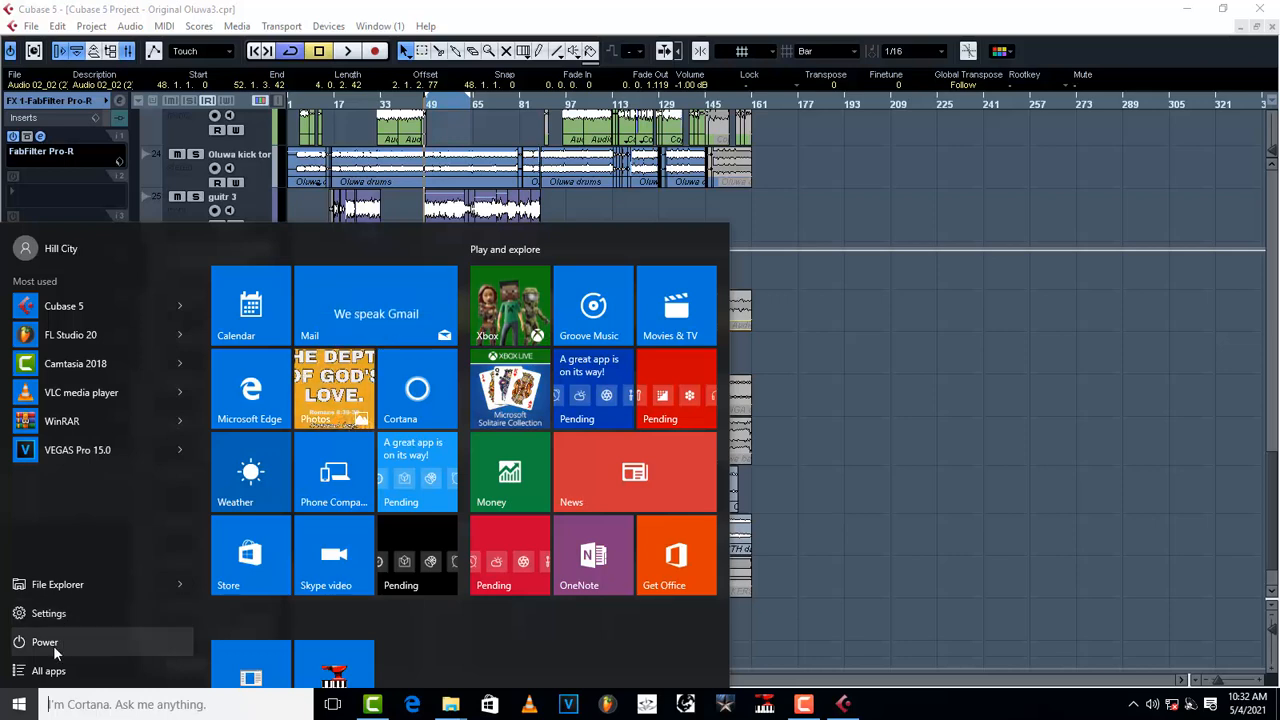
click(50, 671)
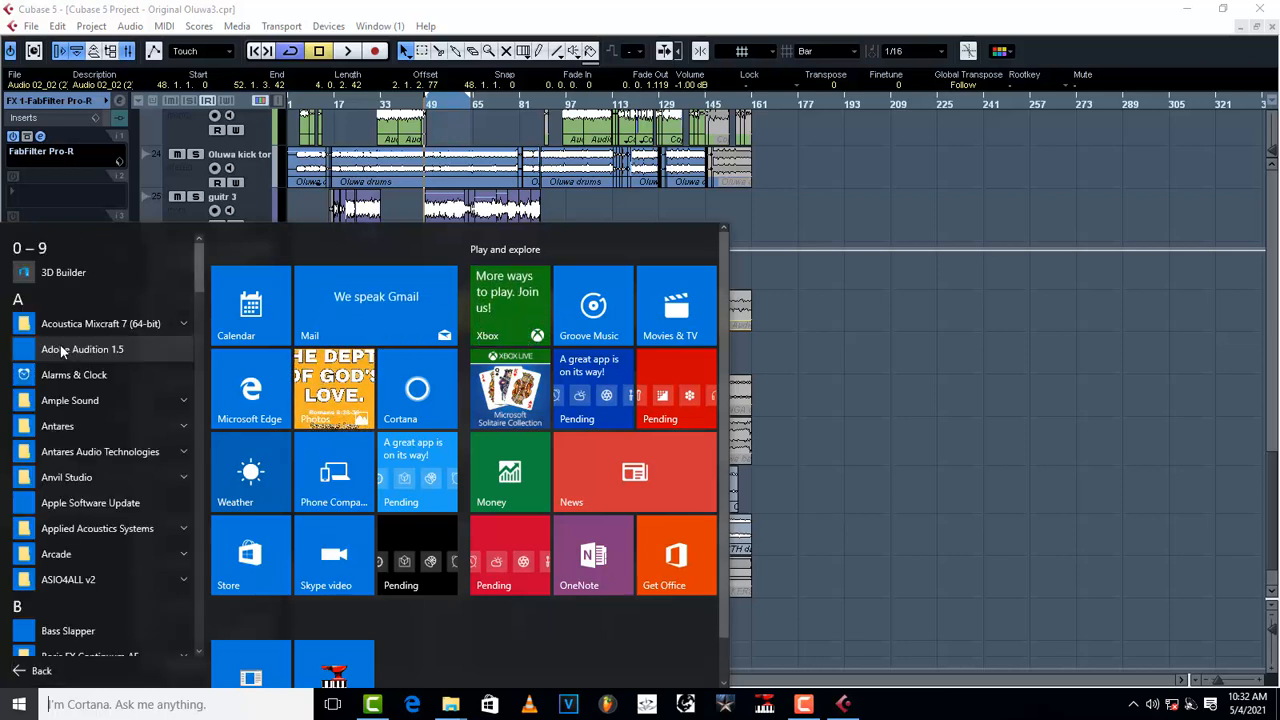
scroll(89, 445, down, 2)
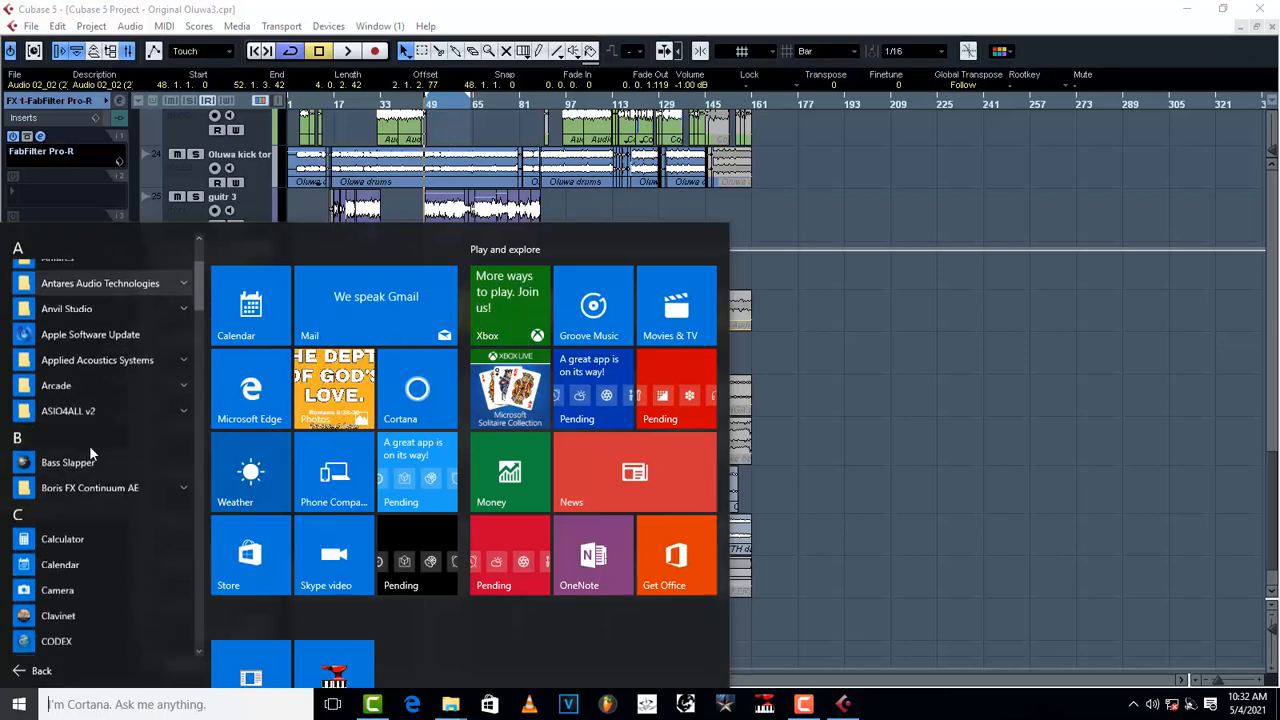
click(66, 518)
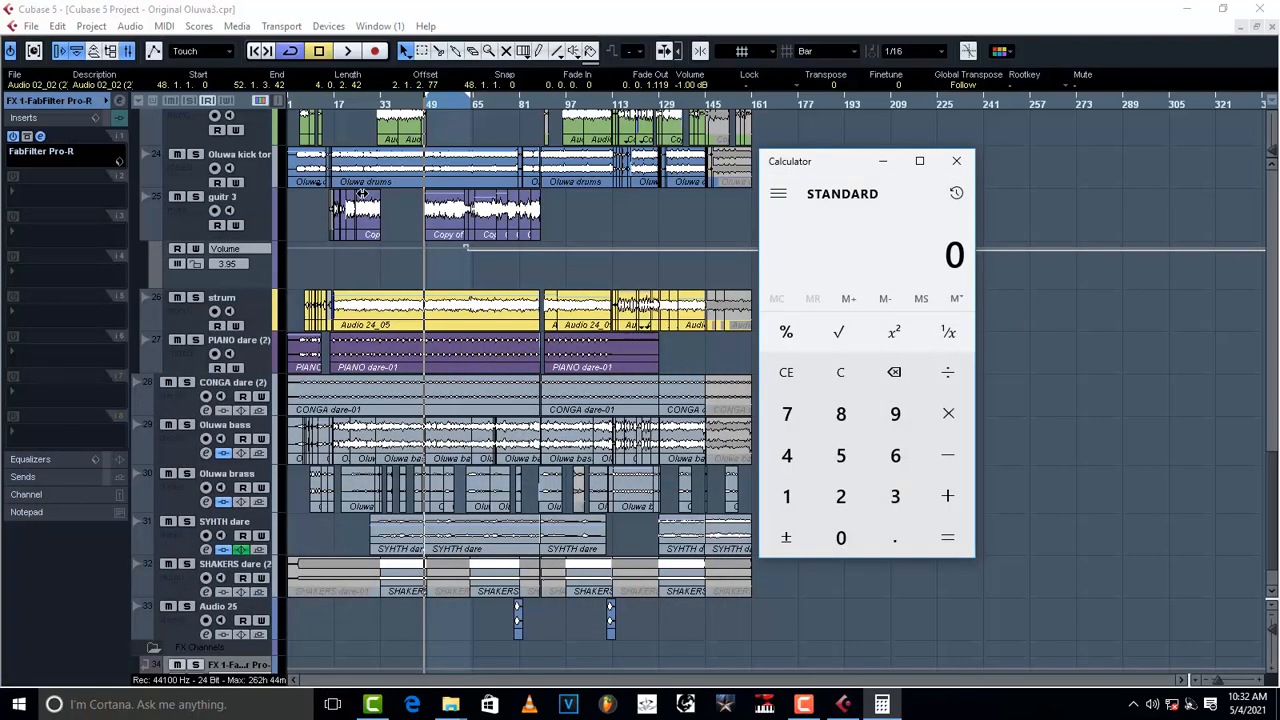
- Switch back to Cubase, check the project tempo in the Tempo Track Editor, and close the editor
click(1110, 371)
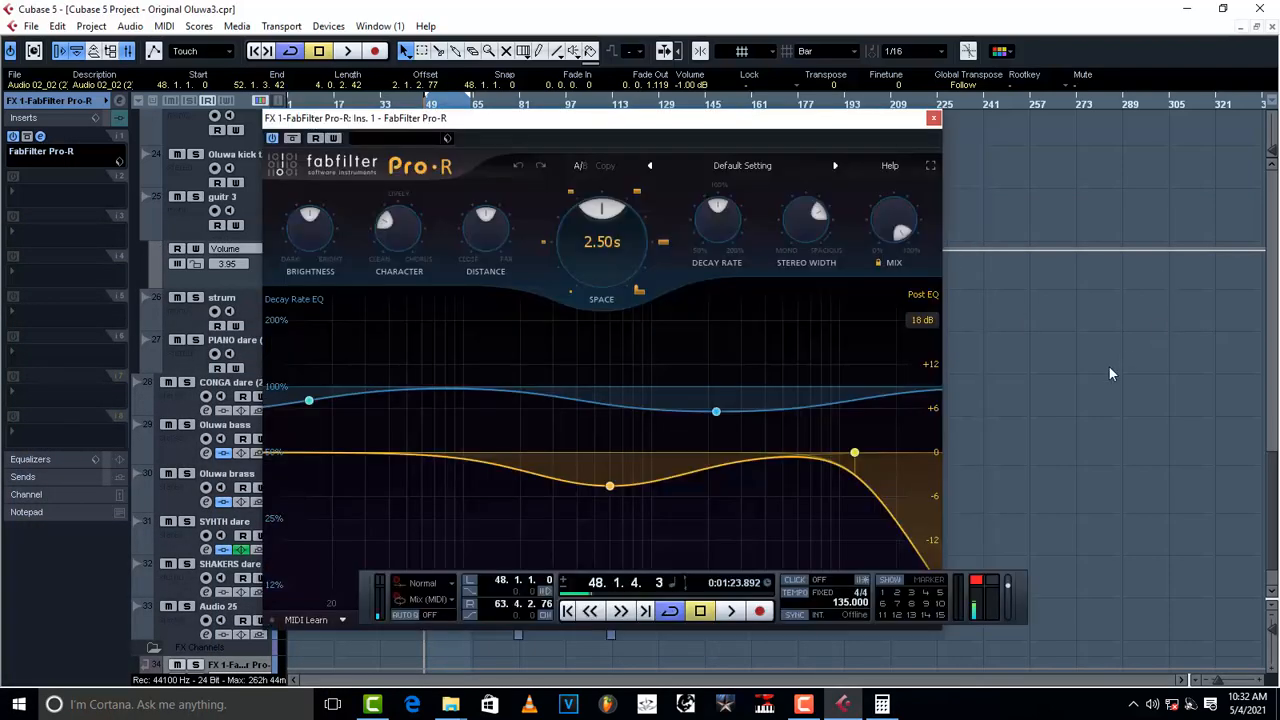
key(ctrl+t)
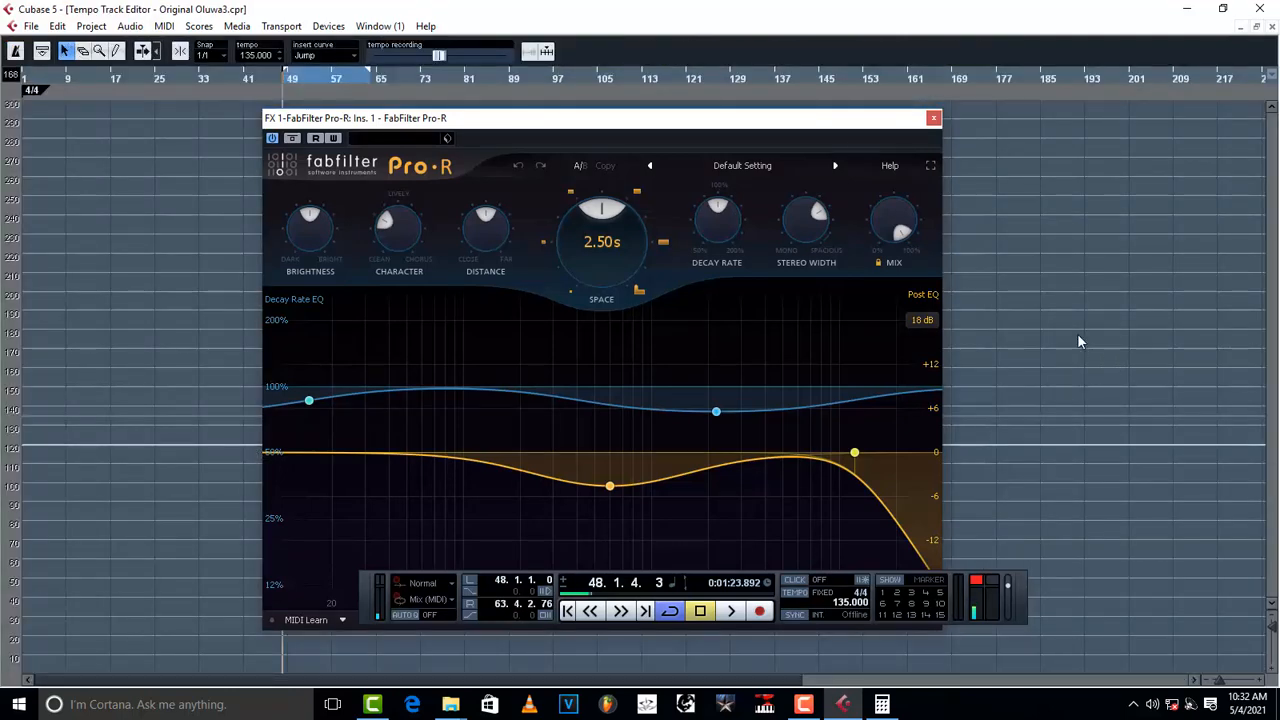
click(1271, 31)
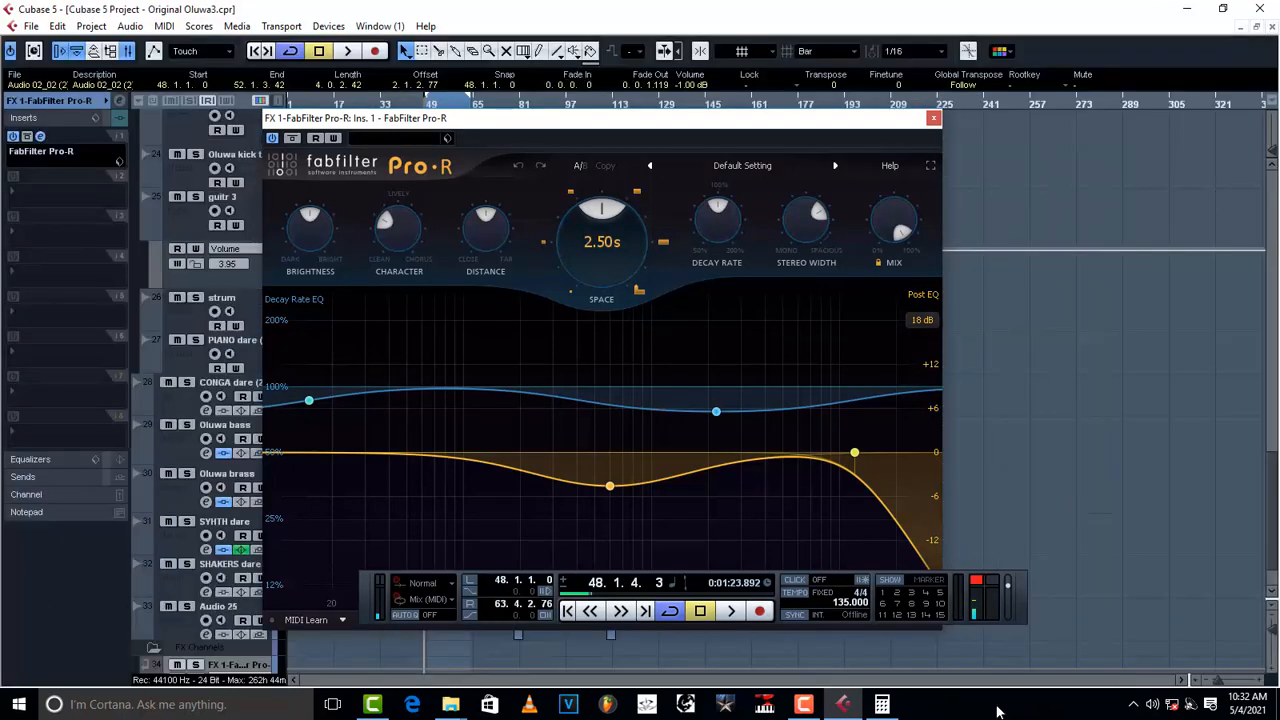
- Switch to Calculator and divide 60000 by the project tempo of 135 to get the beat length in milliseconds
click(881, 704)
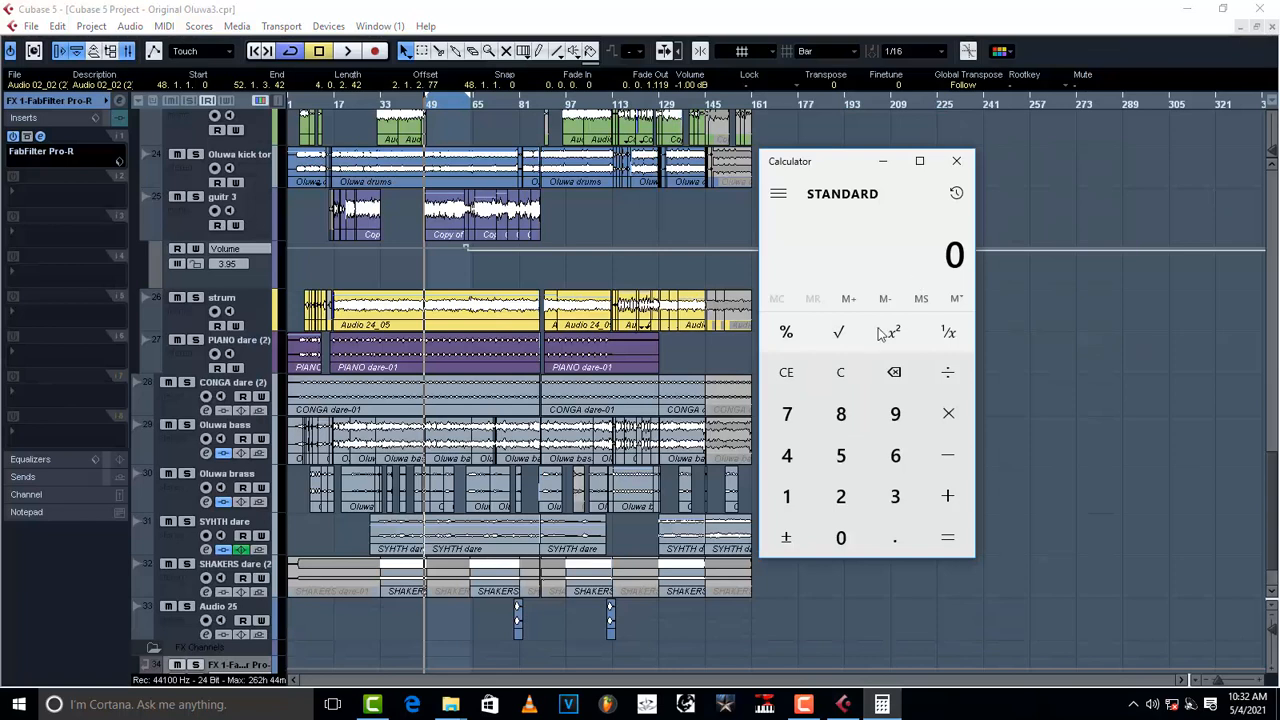
click(899, 455)
double_click(841, 538)
double_click(841, 538)
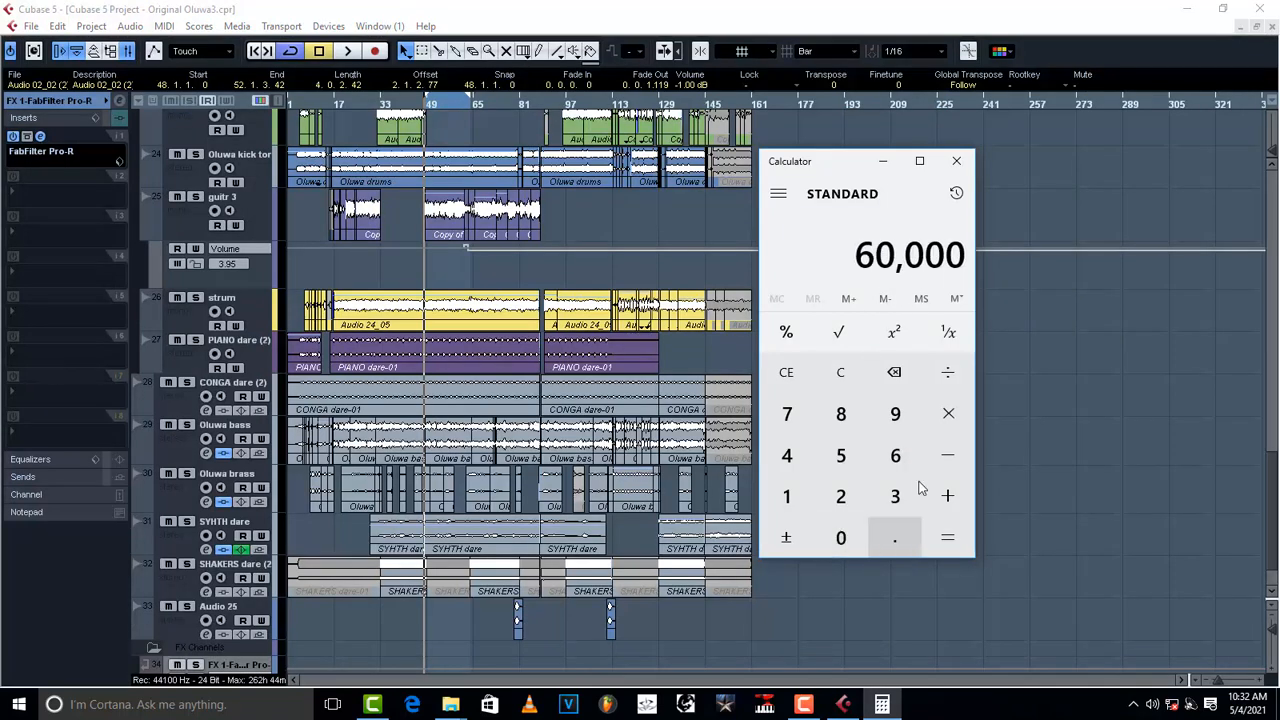
click(947, 372)
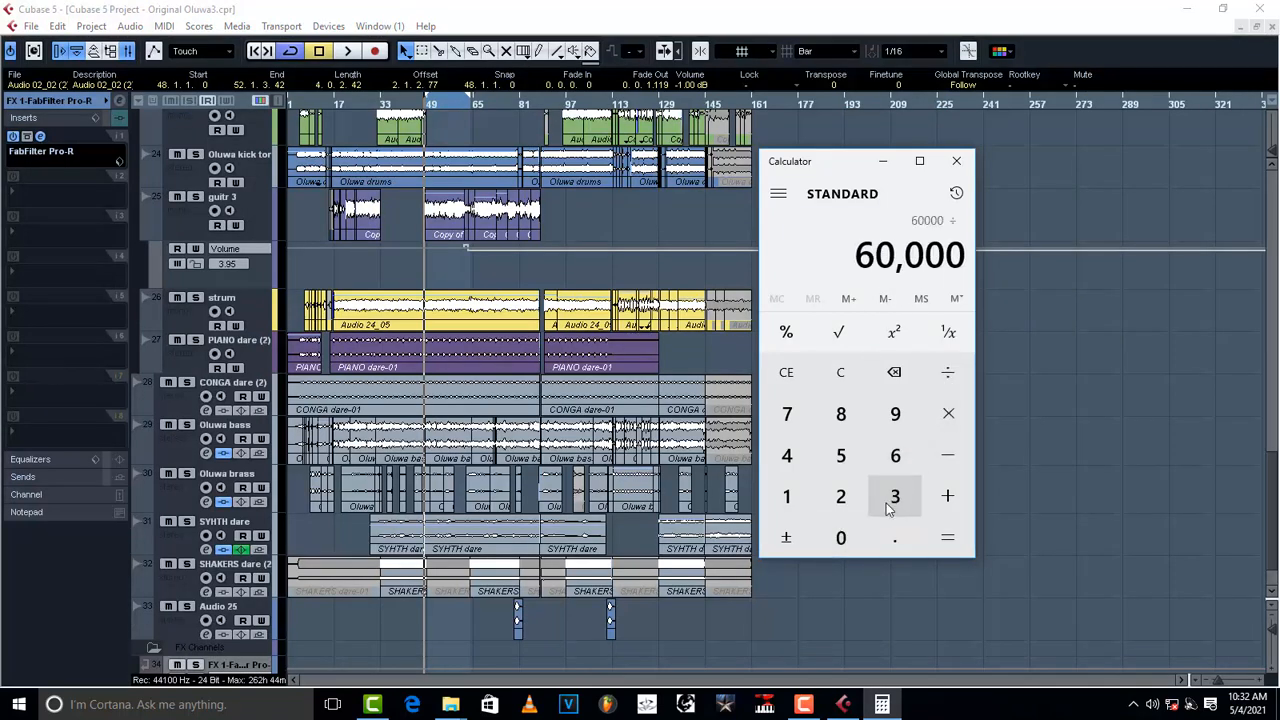
click(786, 497)
click(895, 497)
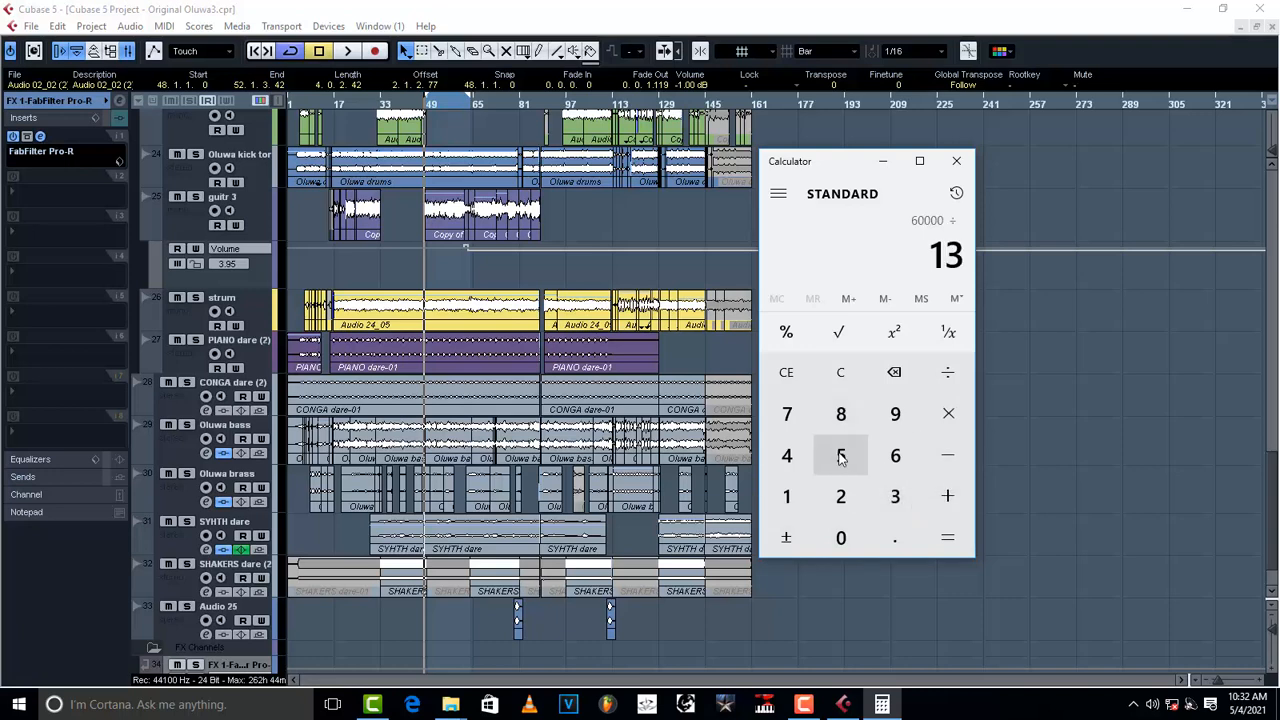
click(841, 457)
click(947, 538)
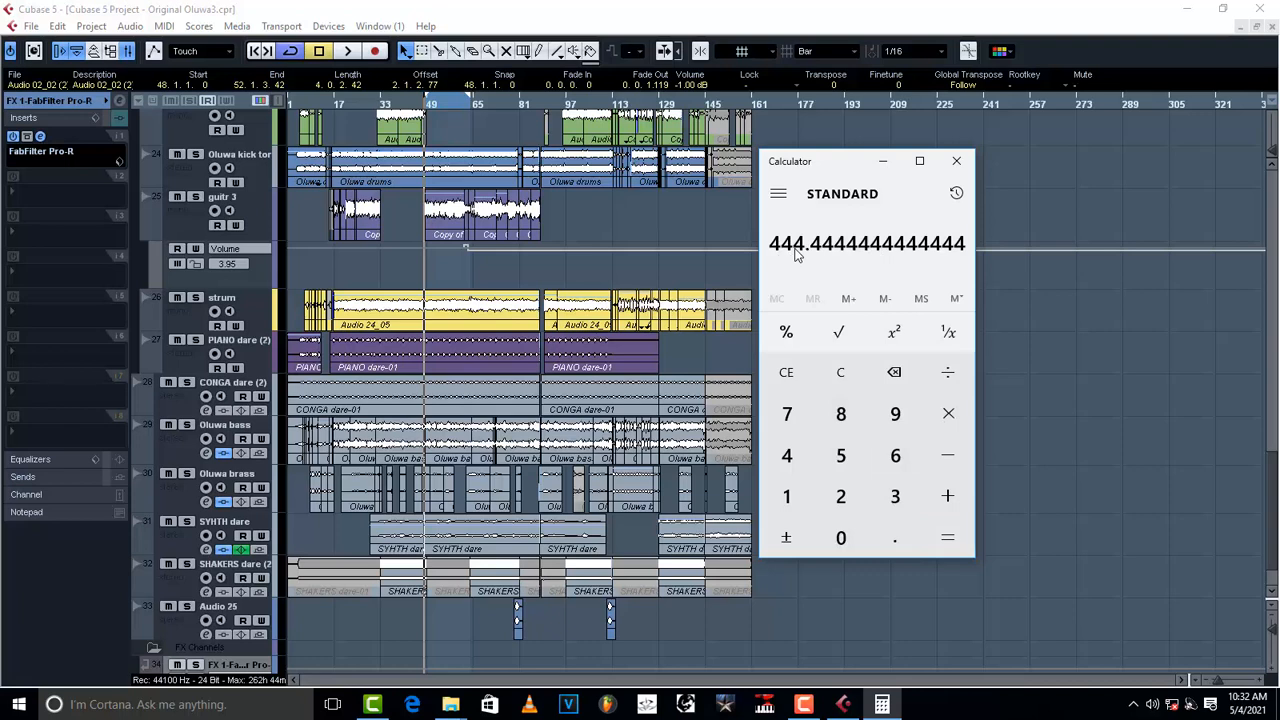
- Divide the calculated beat length by 2 to get the half-beat time
click(947, 372)
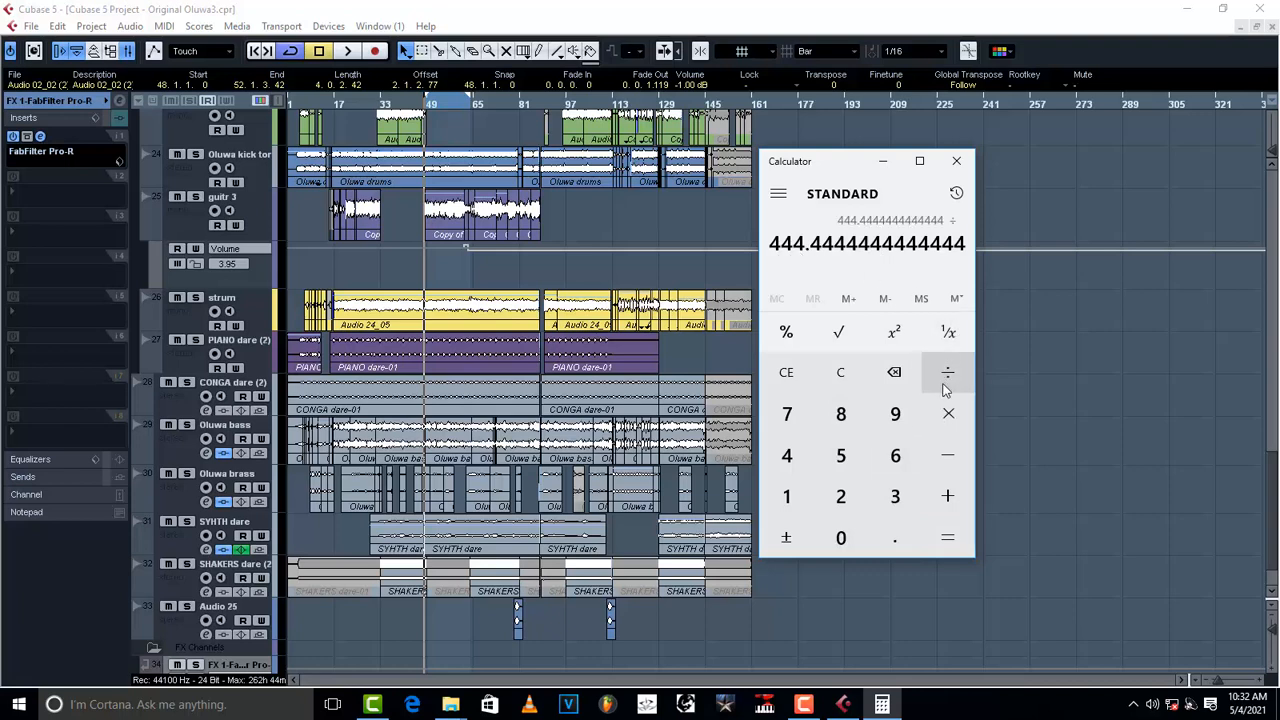
click(840, 497)
click(947, 538)
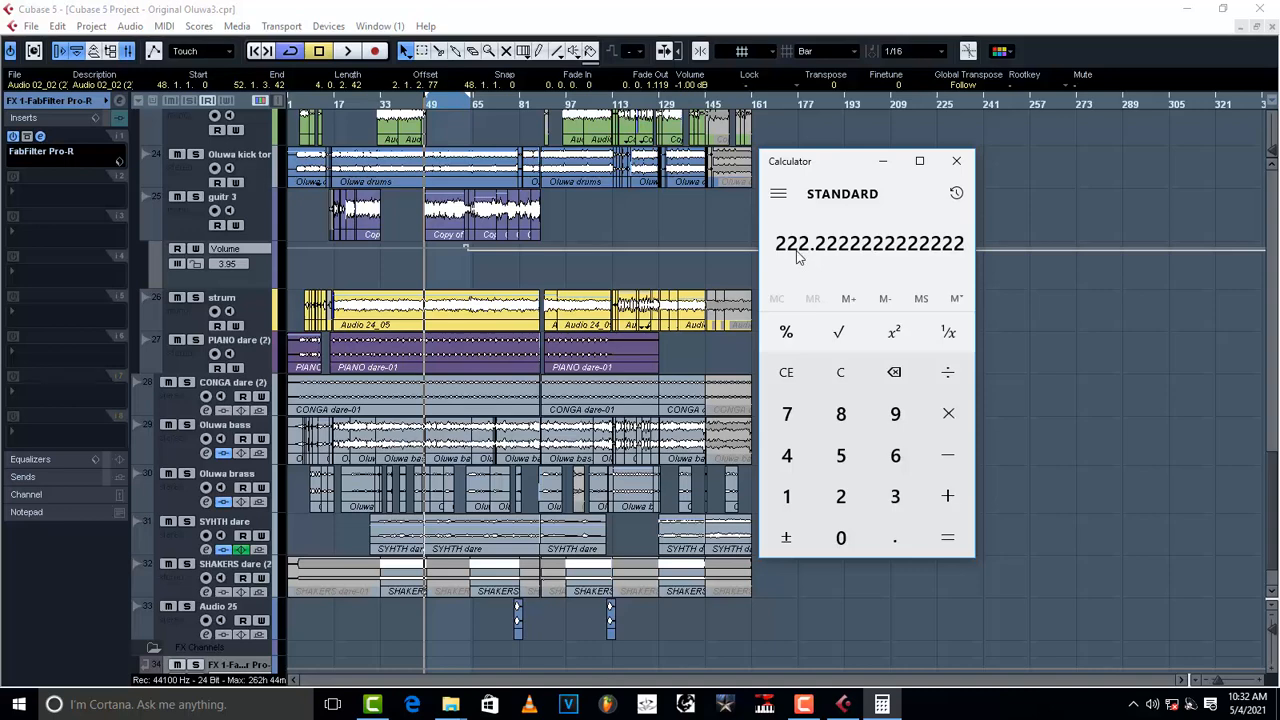
- Return to Cubase and set the Pro-R reverb's Space to 2.30 s and its Decay Rate to about 62.99%
click(1082, 530)
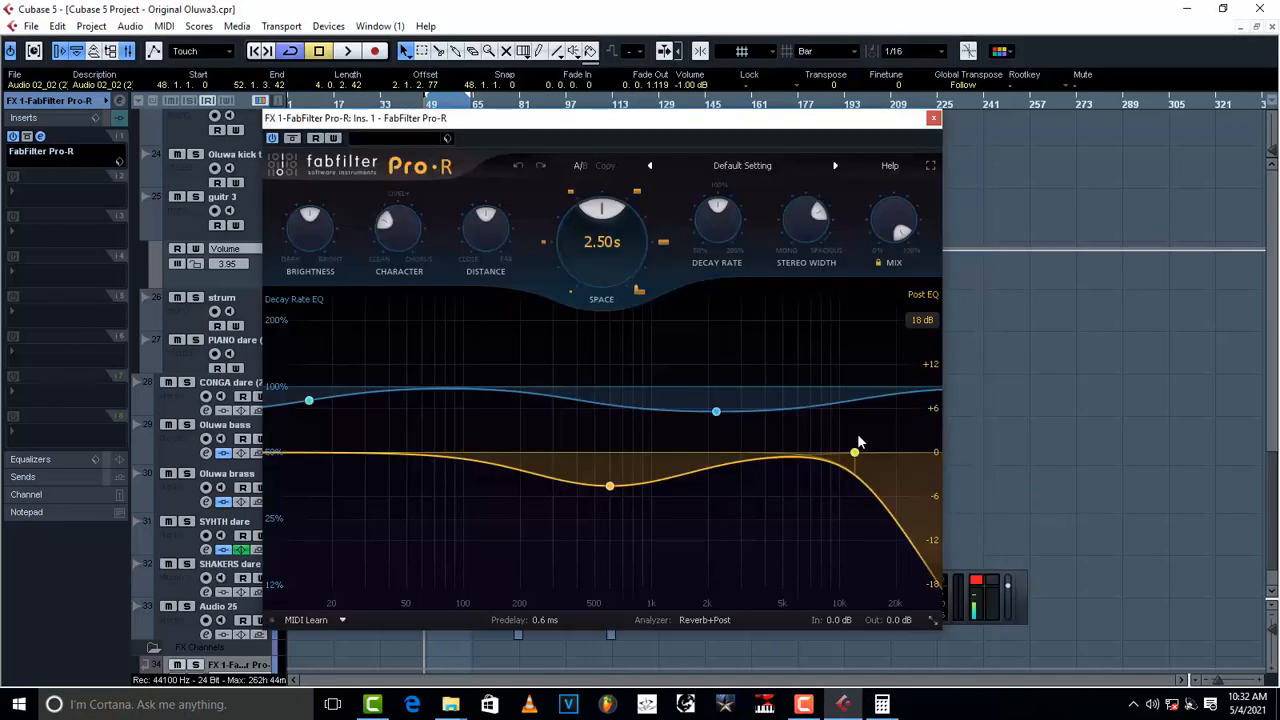
double_click(604, 250)
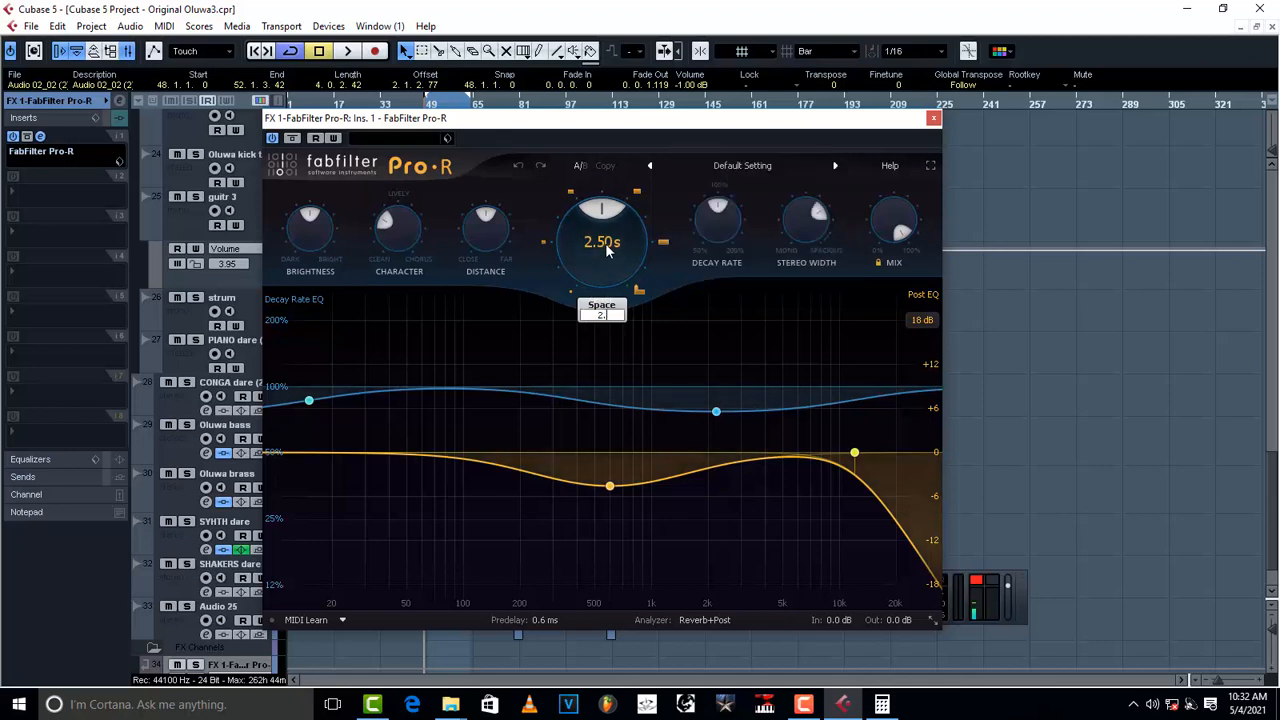
key(Return)
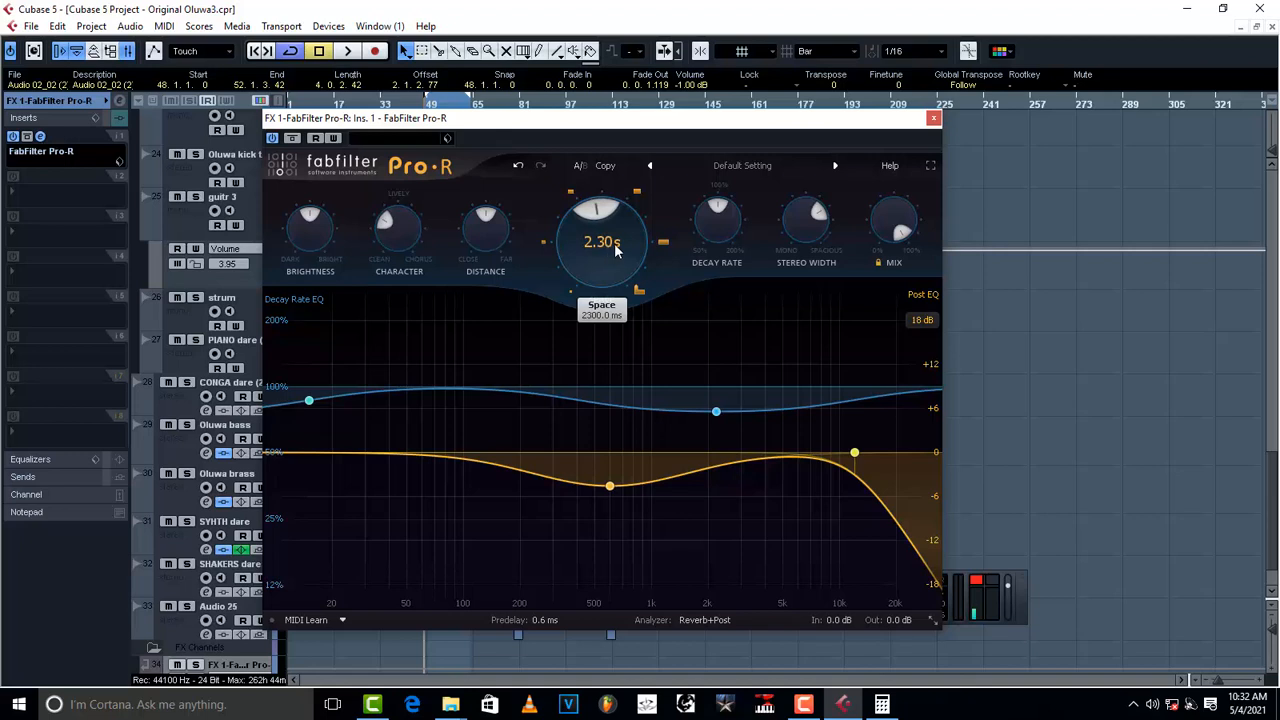
drag(717, 208, 697, 232)
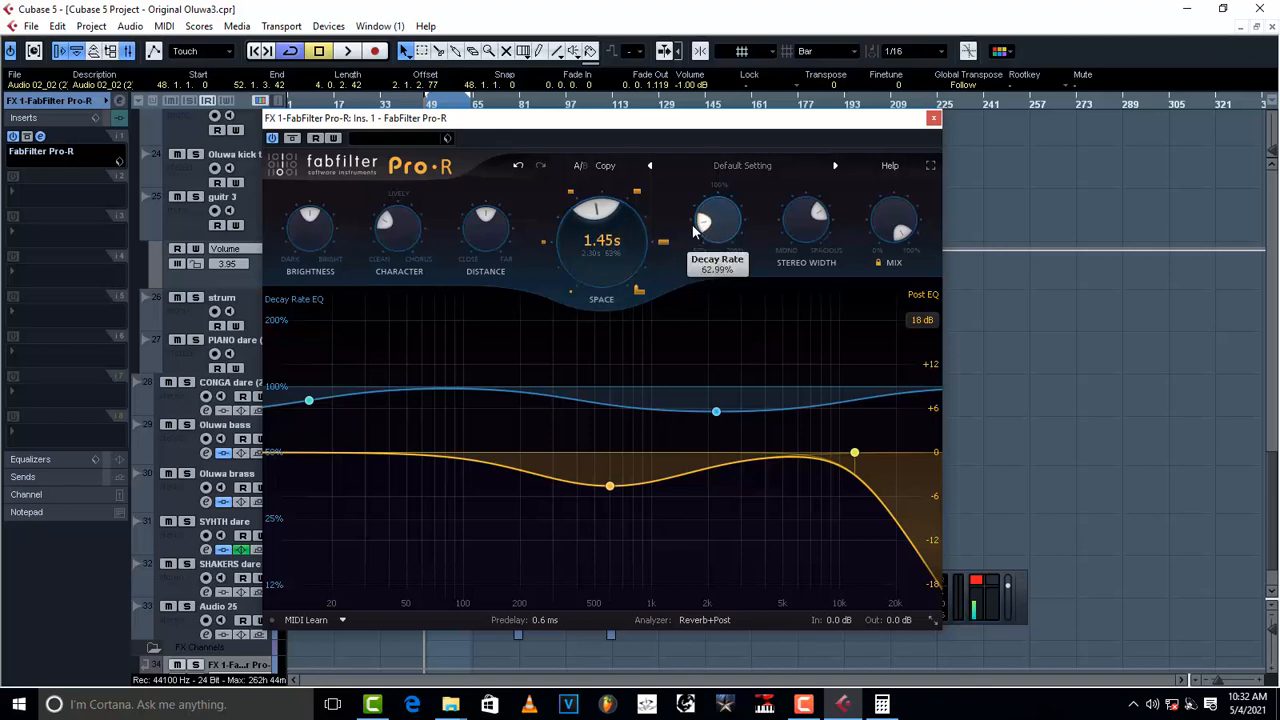
- Lower the Pro-R reverb's Decay Rate to about 57% and close the plug-in window
drag(697, 226, 705, 232)
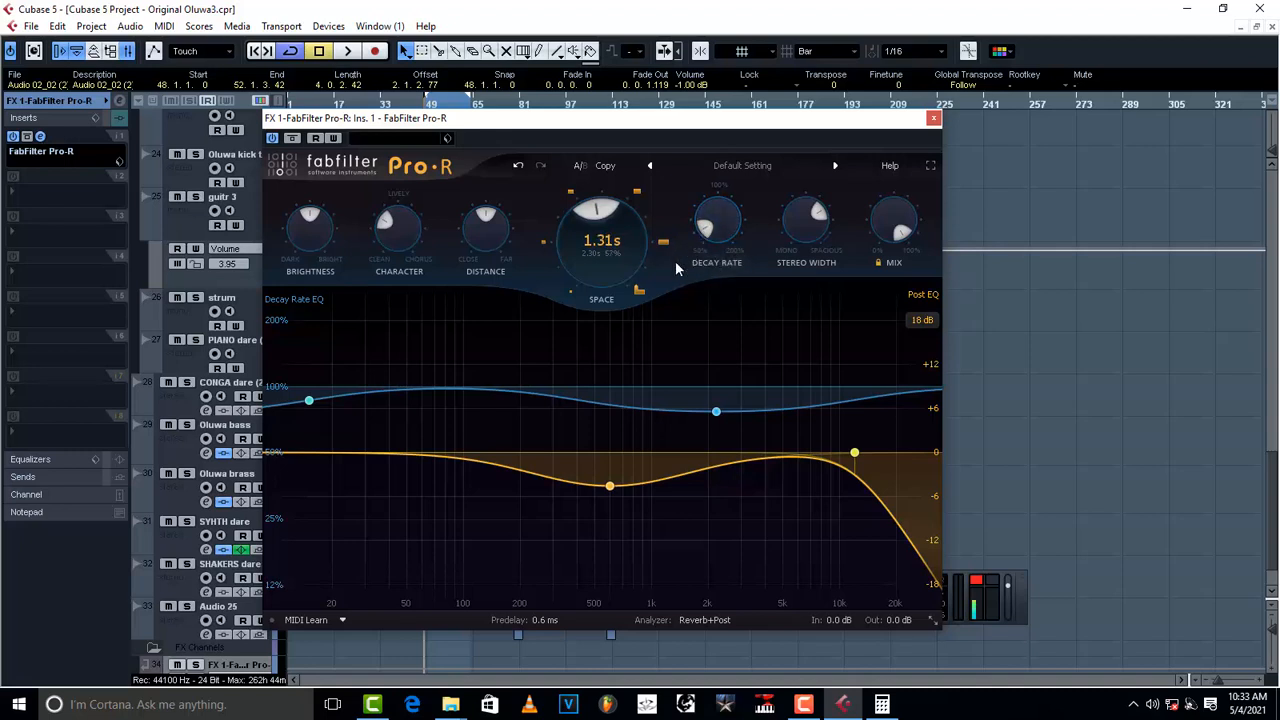
click(933, 118)
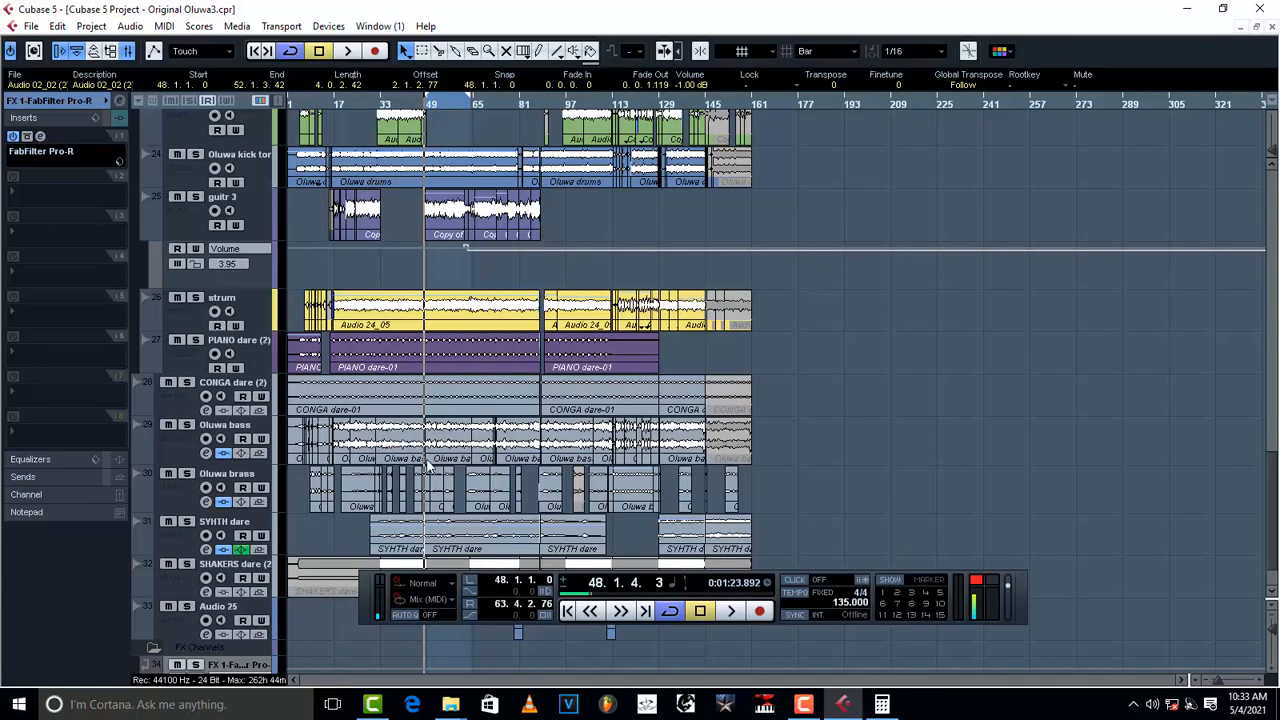
- Send the Lead vocal group channel to FX 1-FabFilter Pro-R in its first send slot, with the send level at -16.62
scroll(428, 466, up, 5)
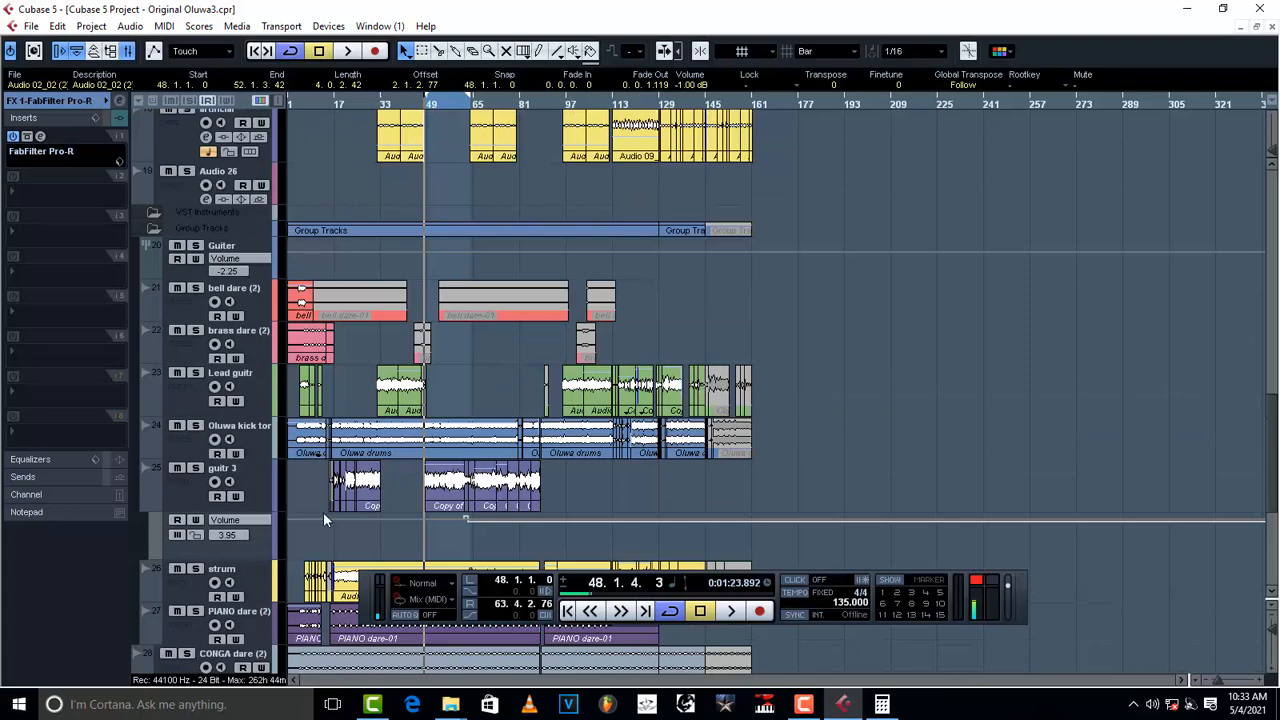
scroll(325, 377, up, 6)
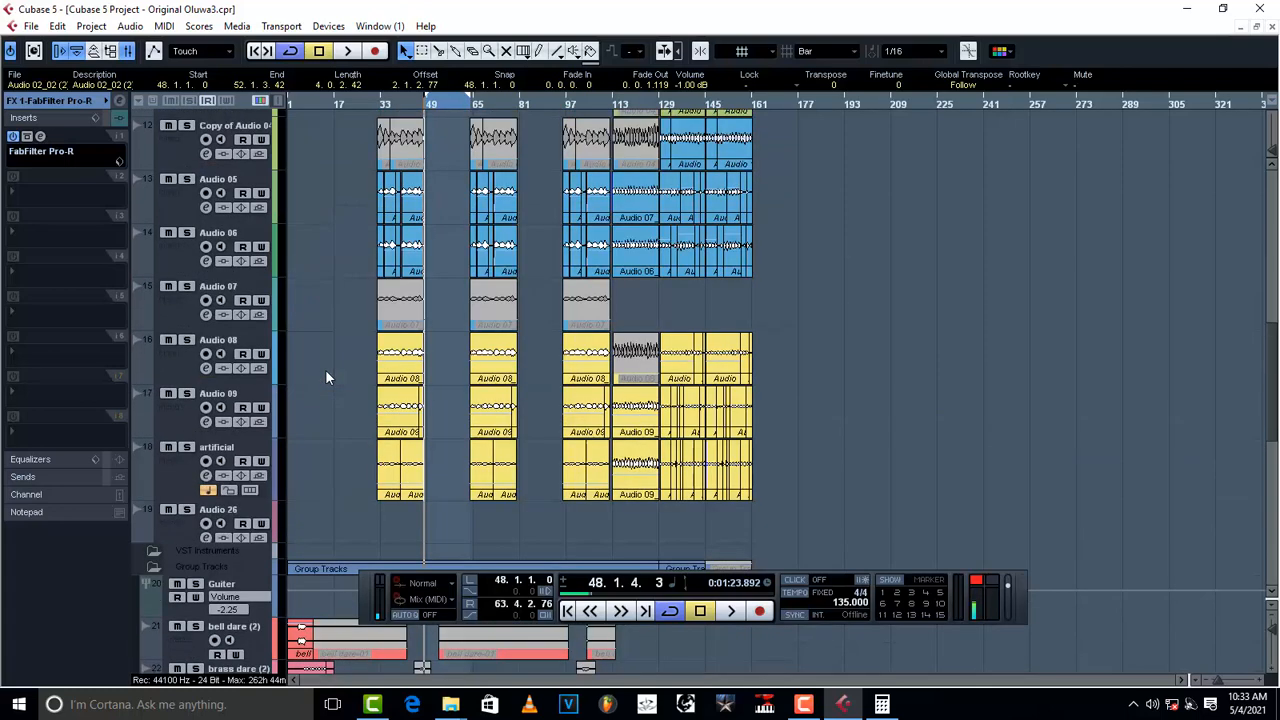
scroll(325, 377, up, 8)
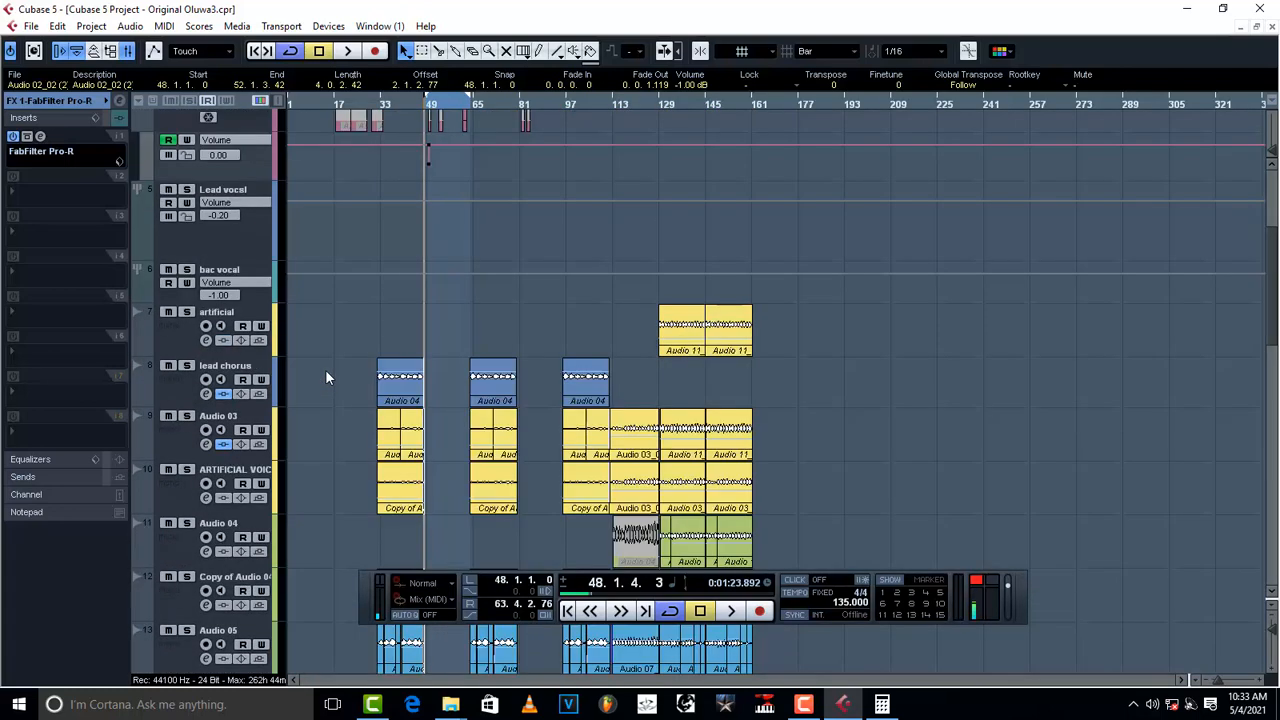
click(265, 240)
click(120, 102)
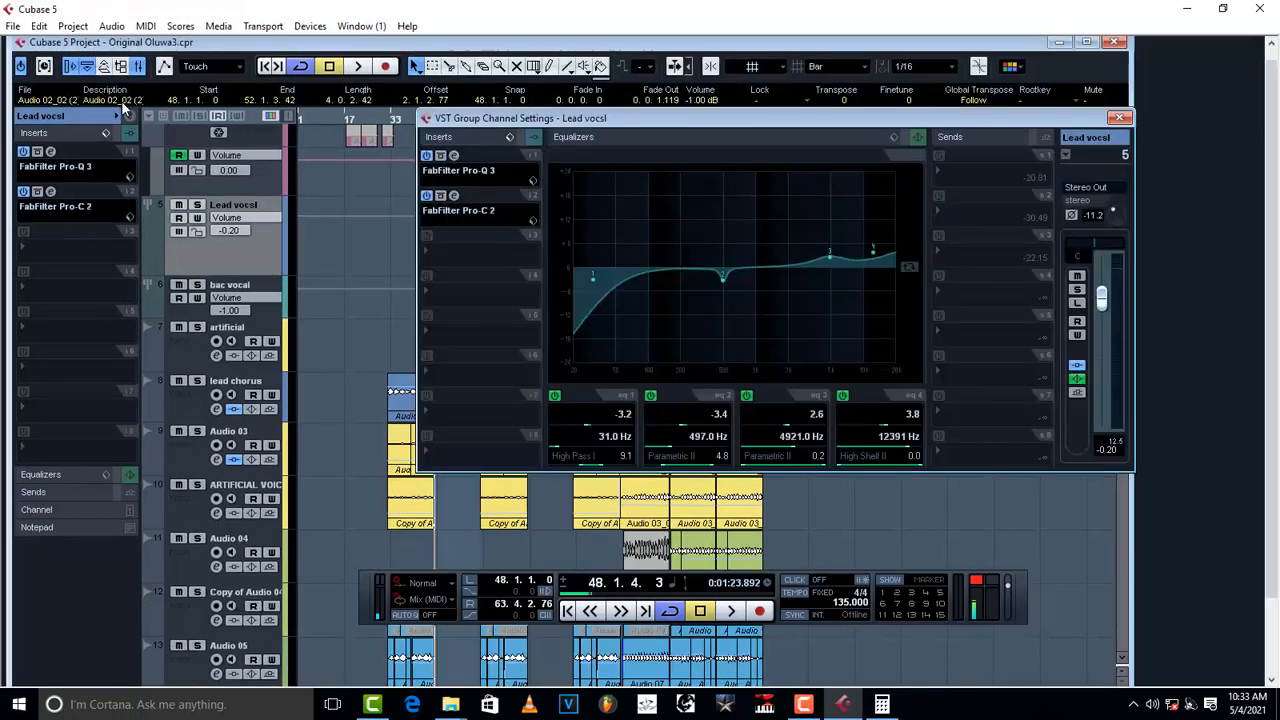
click(965, 171)
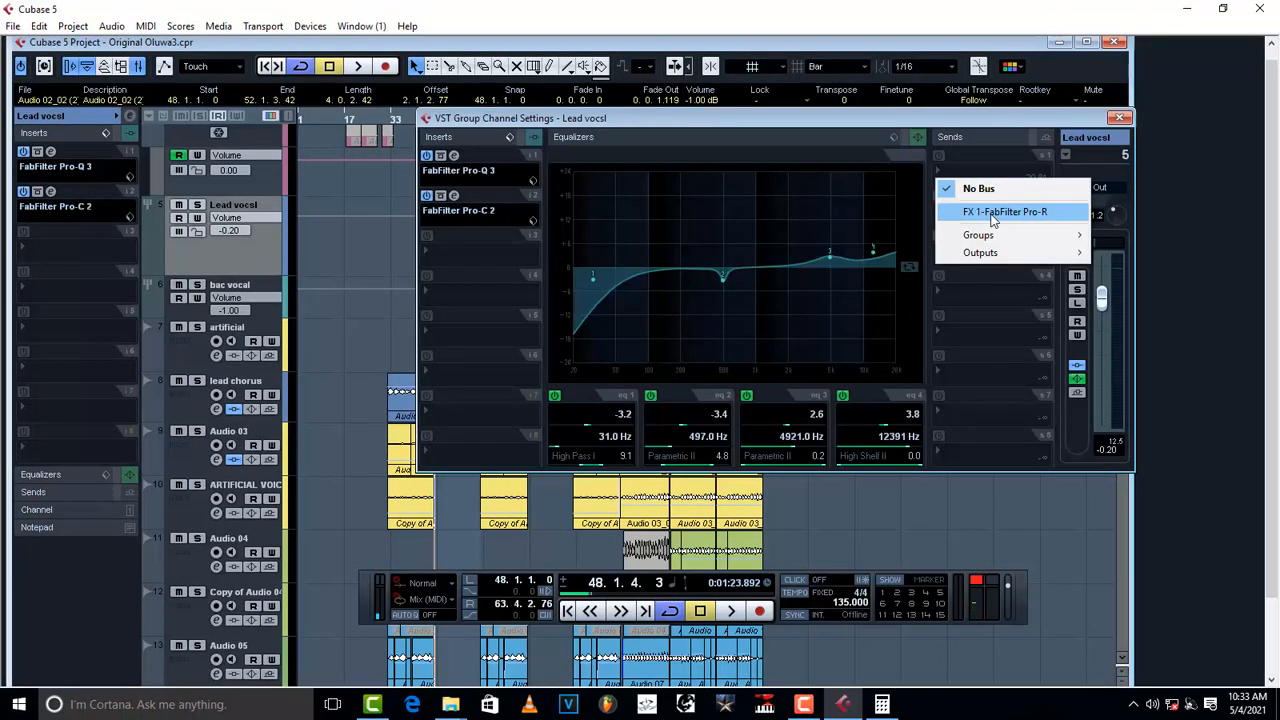
click(993, 212)
drag(962, 186, 970, 191)
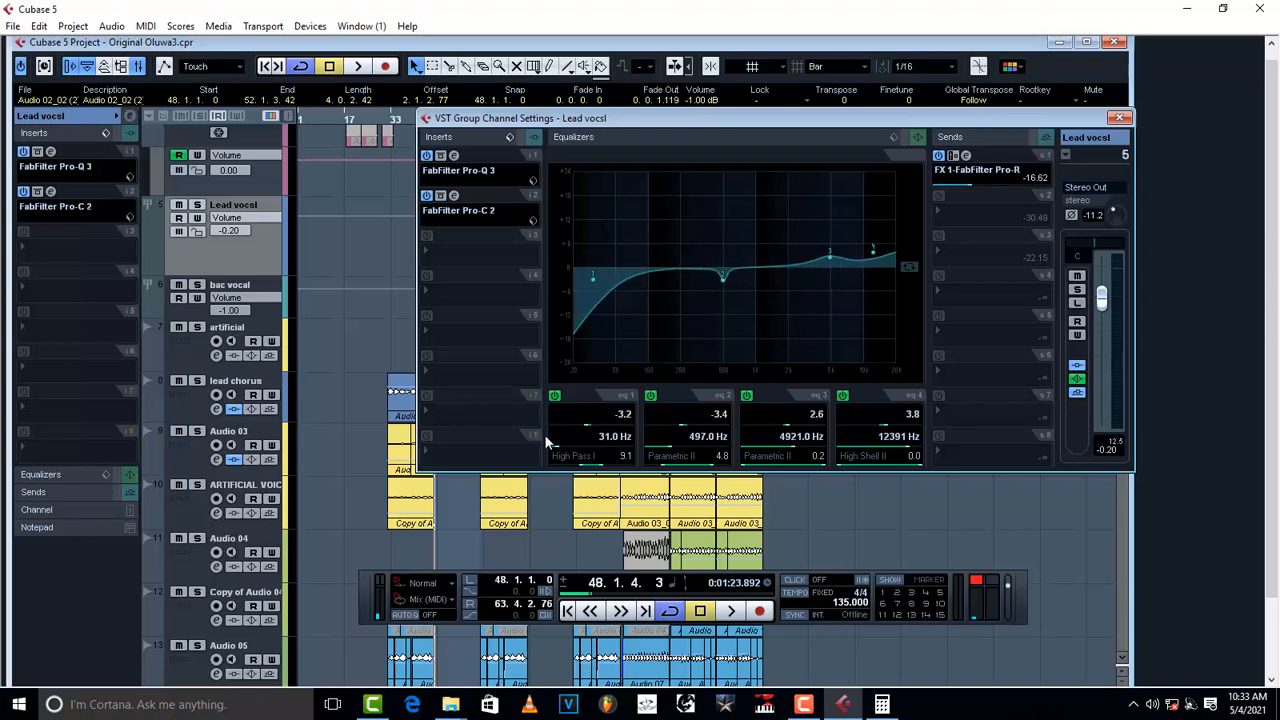
- Turn off all four built-in EQ bands on the Lead vocal group channel and close its channel settings
click(555, 396)
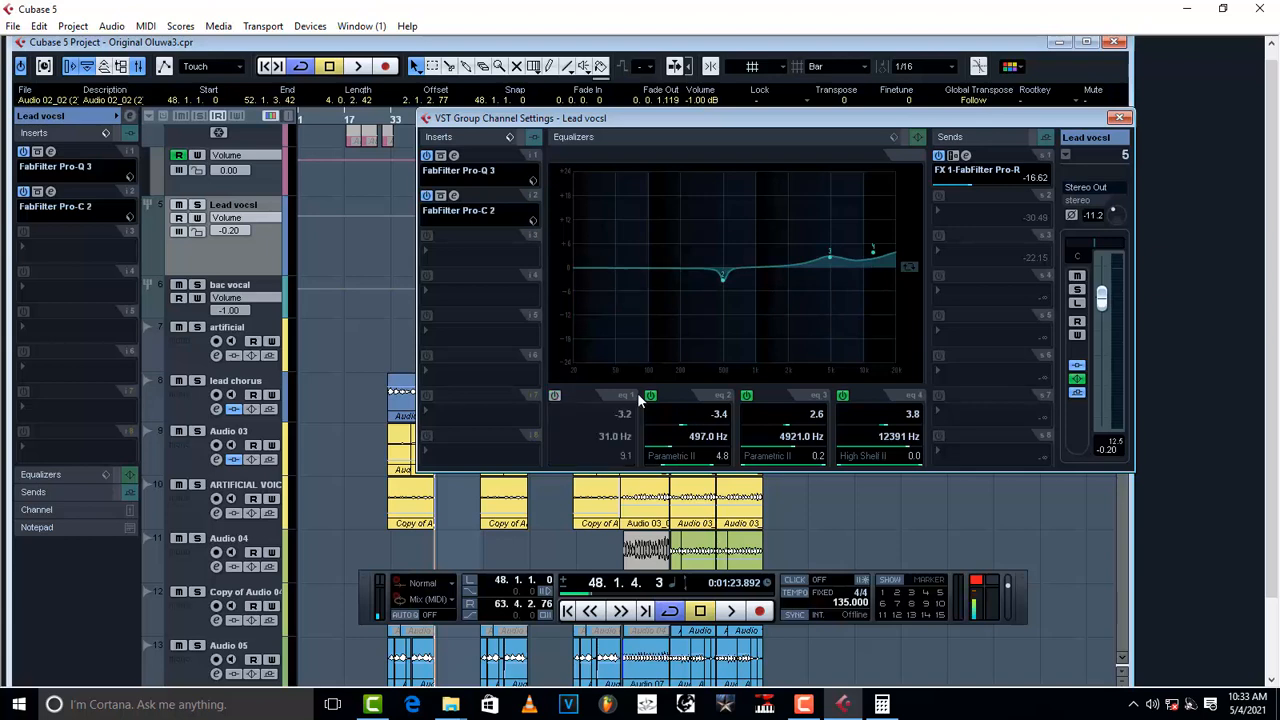
click(650, 396)
click(746, 396)
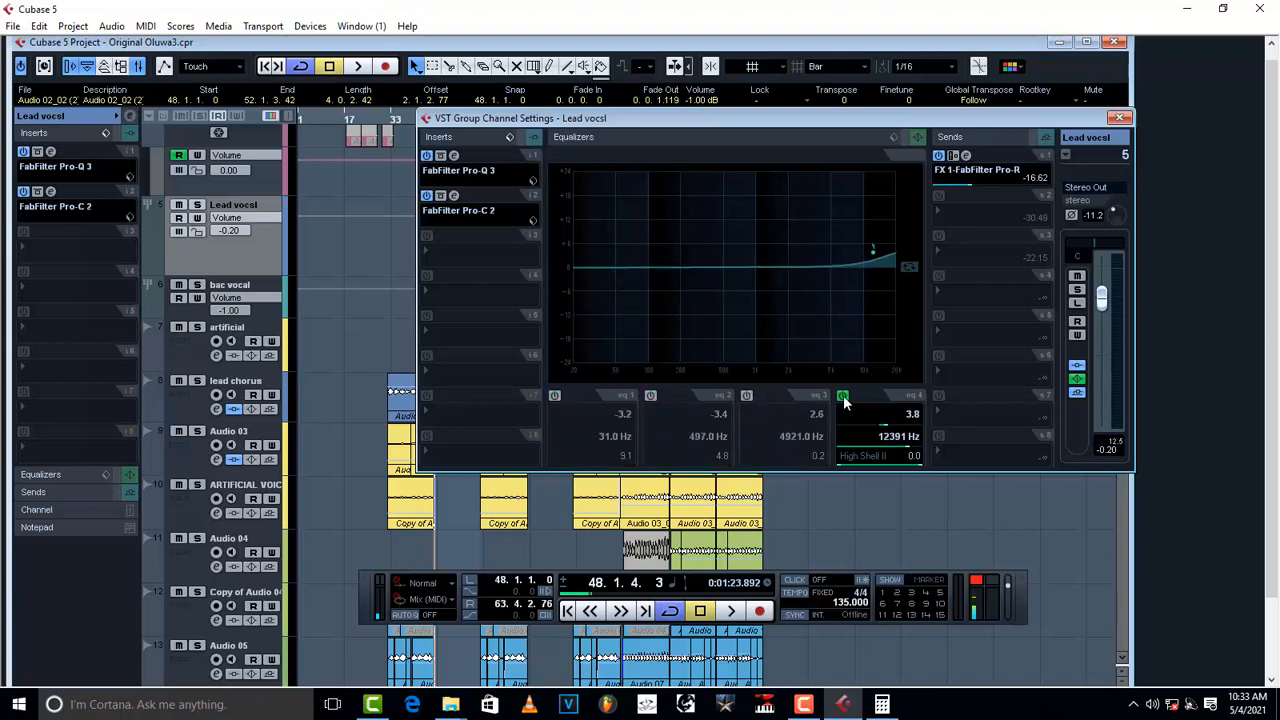
click(843, 396)
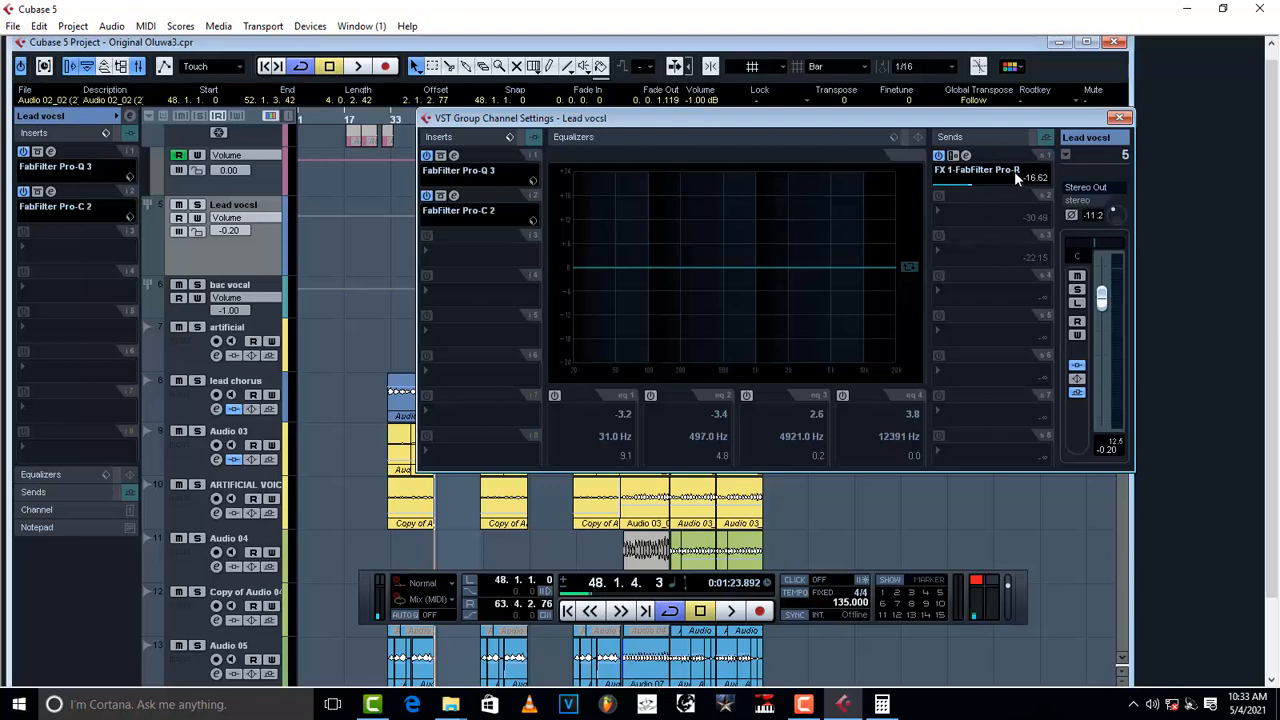
click(1121, 118)
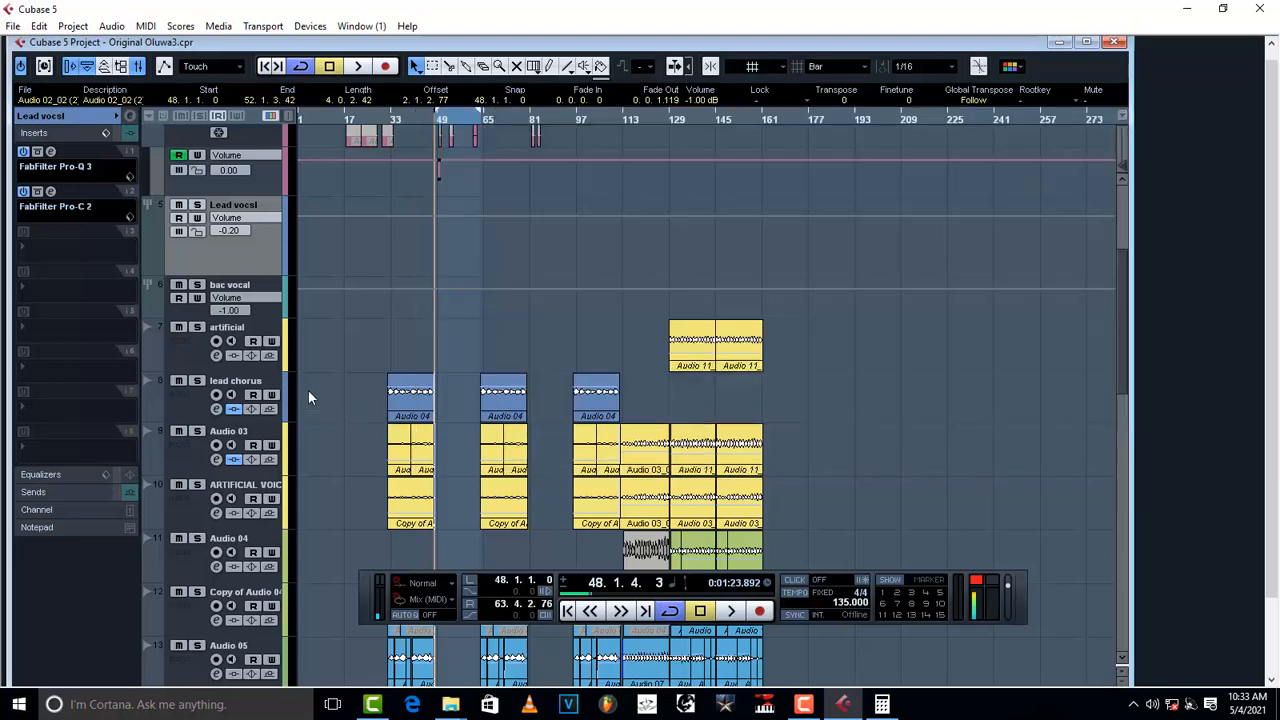
- Insert FabFilter Pro-Q 2 in the second insert slot of the Pro-R FX channel
scroll(349, 517, down, 10)
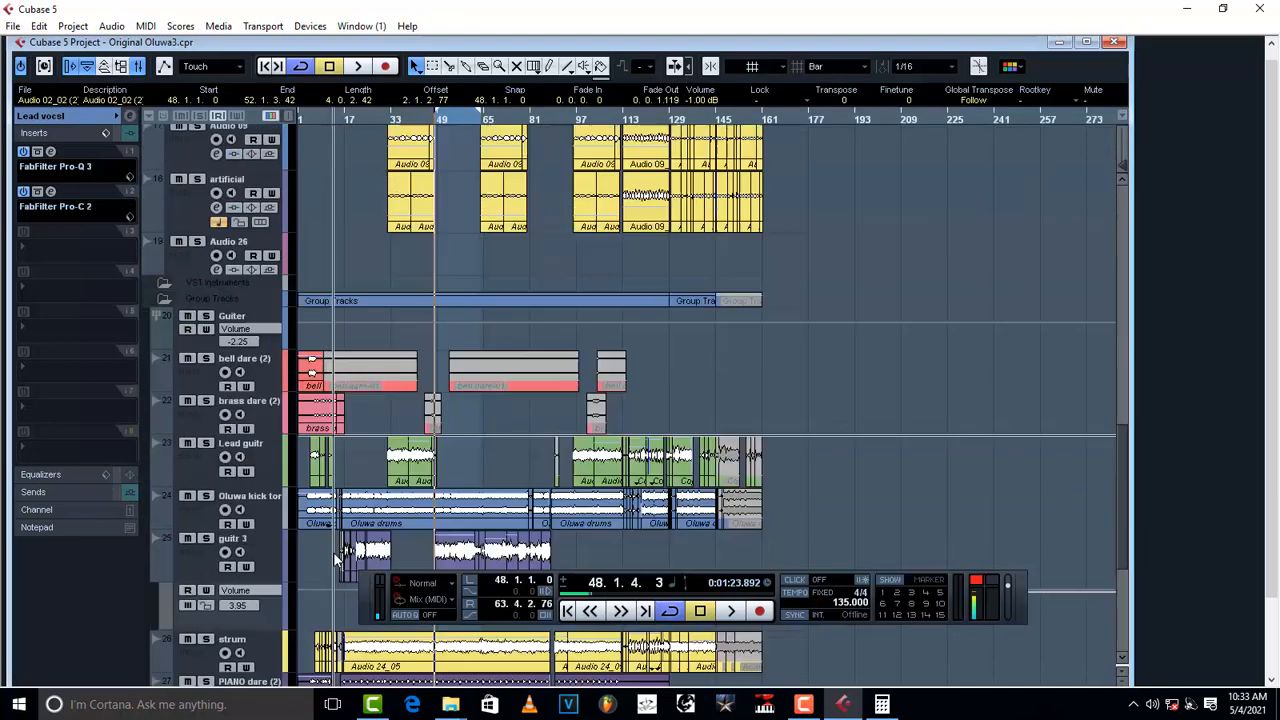
click(271, 665)
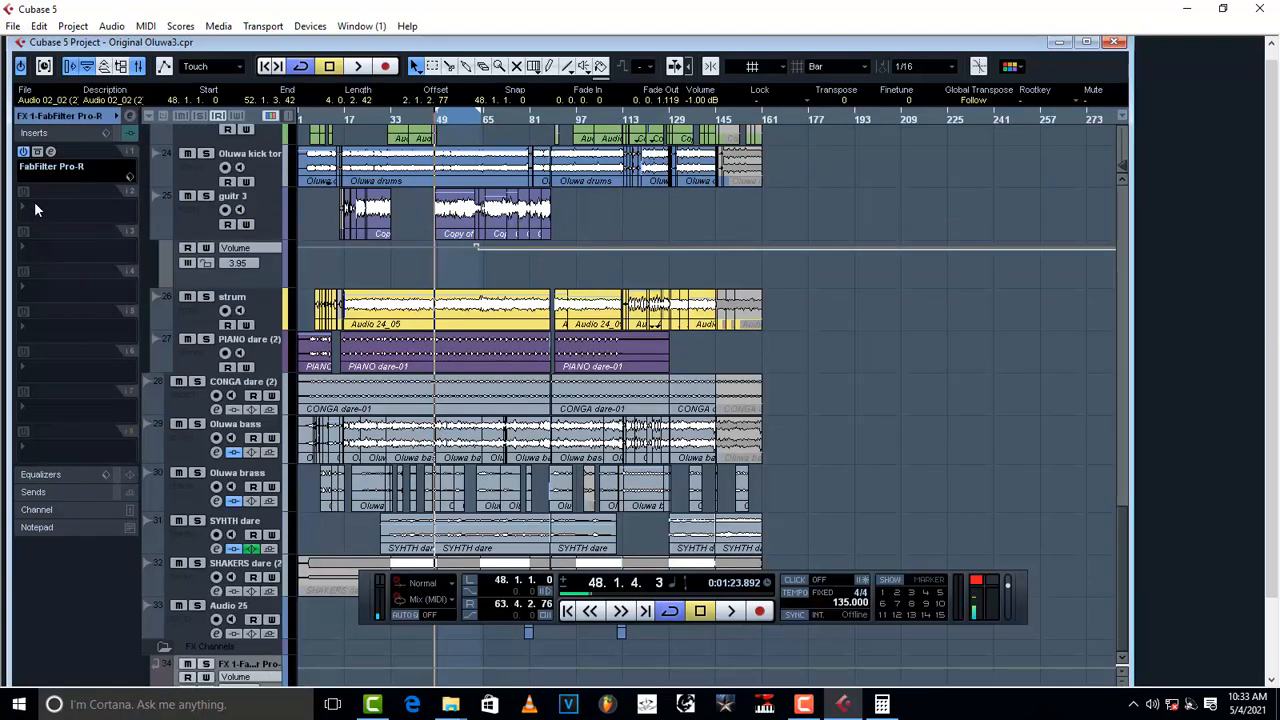
click(35, 209)
mouse_move(166, 302)
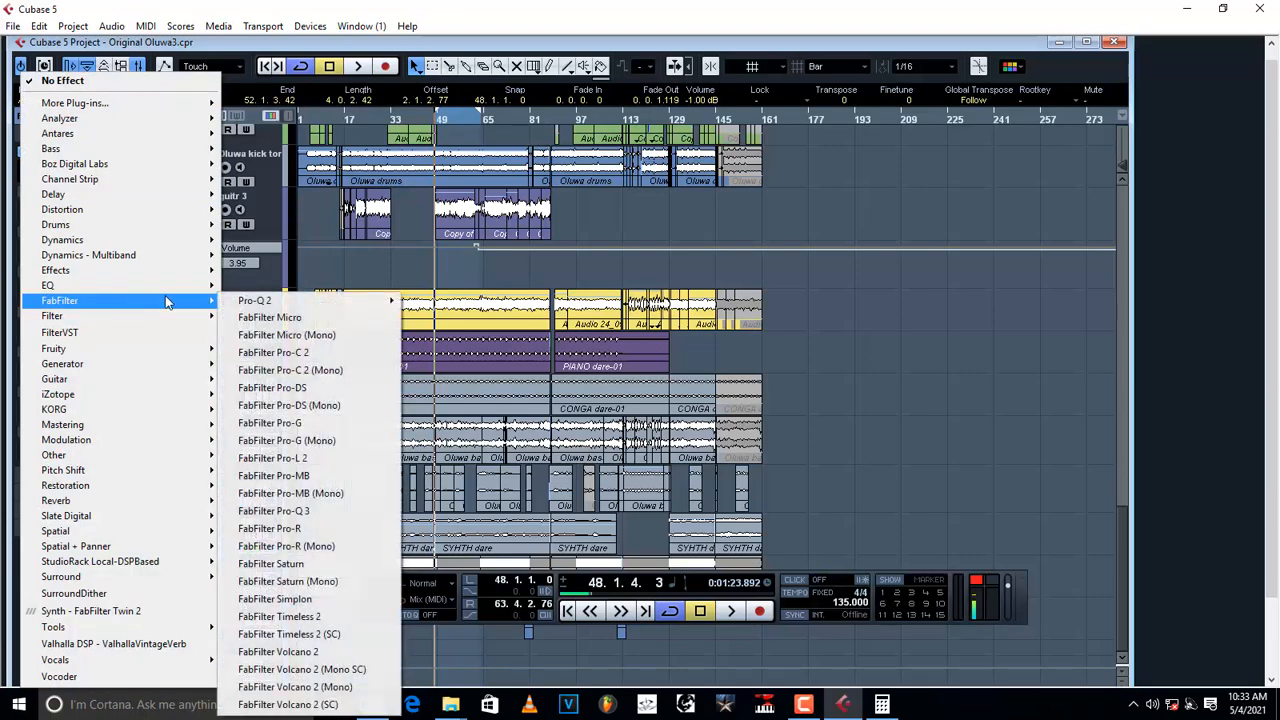
mouse_move(356, 300)
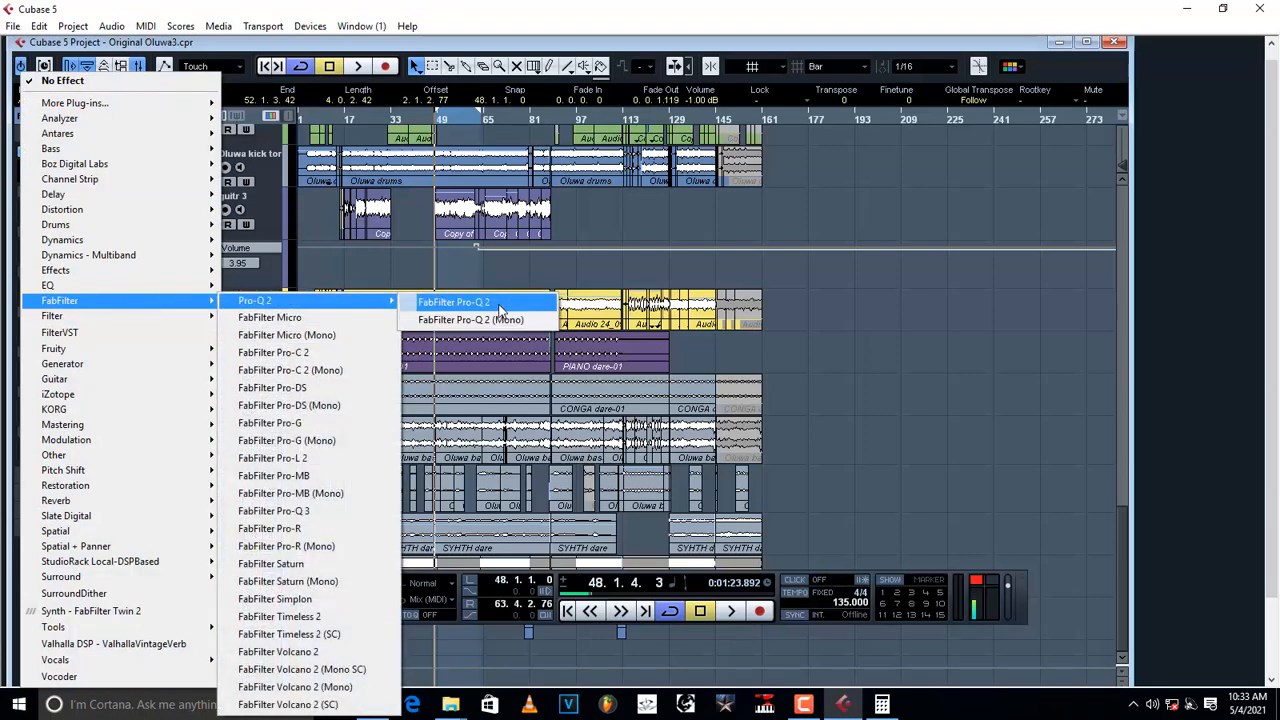
click(500, 310)
- Add a low-frequency shelf band at about 32 Hz and -10.5 dB in Pro-Q 2, with the display range set to 30 dB
drag(80, 345, 150, 373)
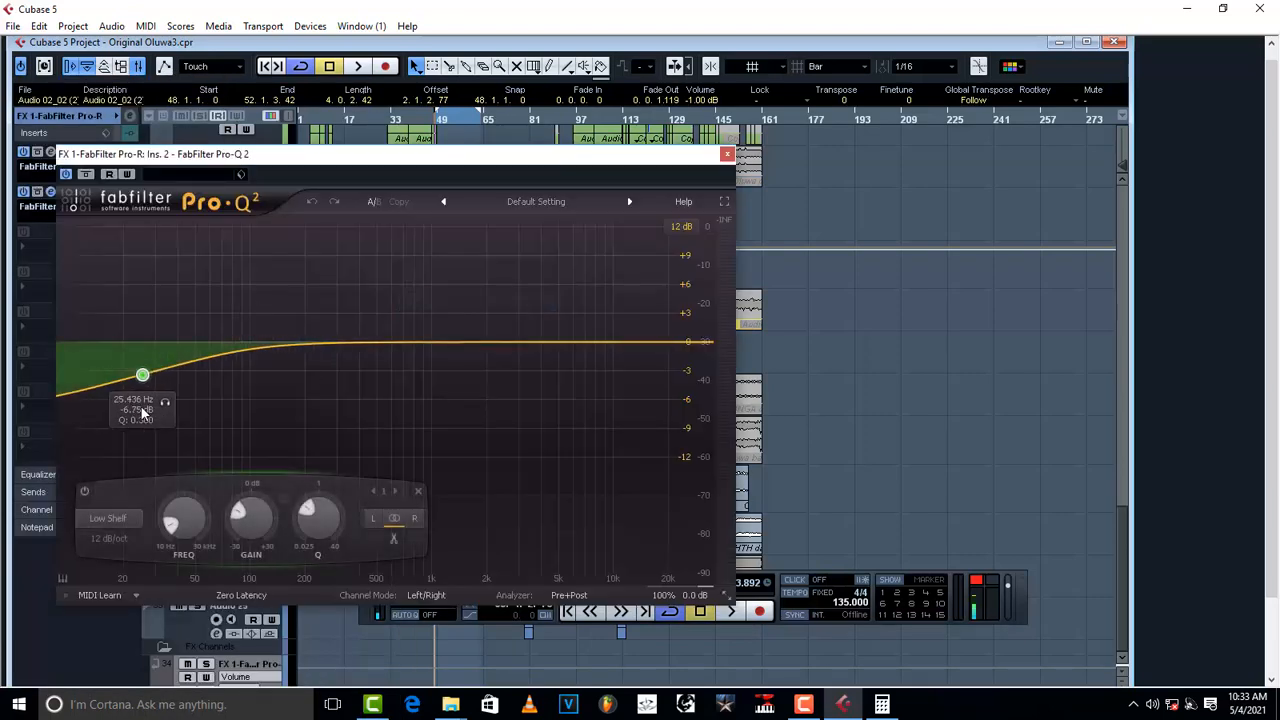
click(681, 227)
click(682, 302)
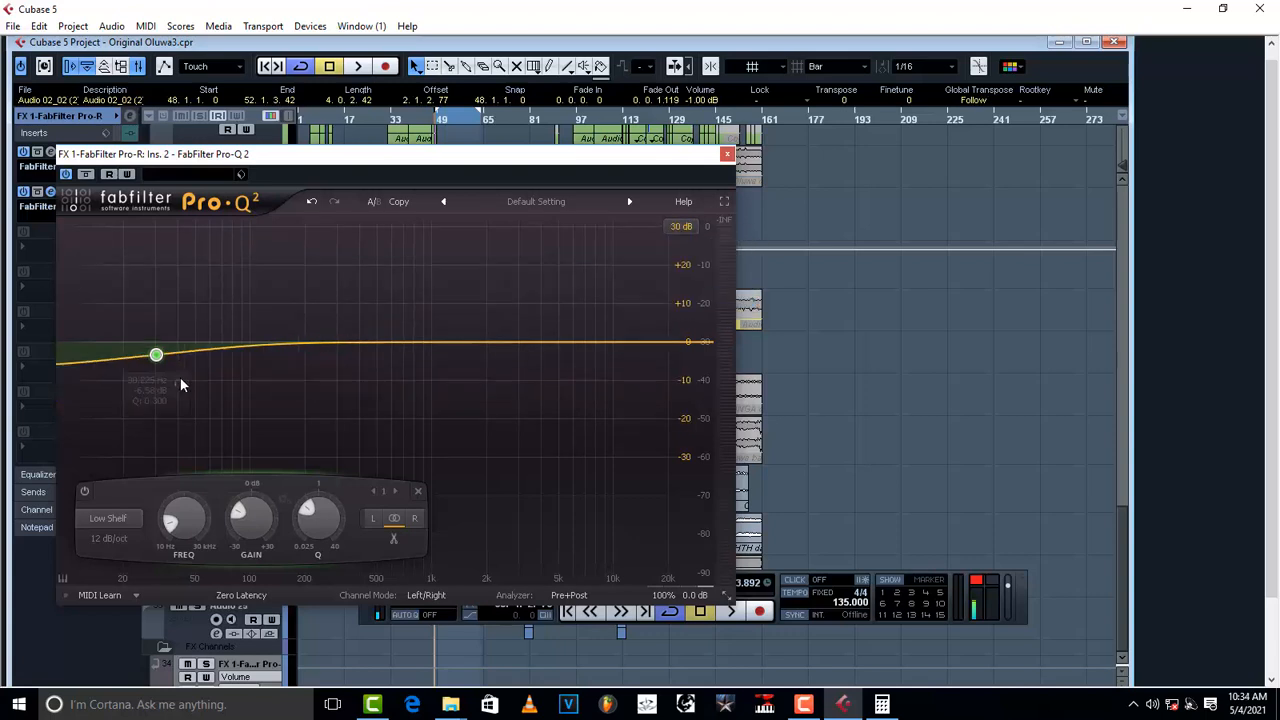
drag(155, 356, 161, 363)
- Change the low band to a Low Cut filter with a 96 dB/oct slope and a frequency of about 78 Hz
click(105, 520)
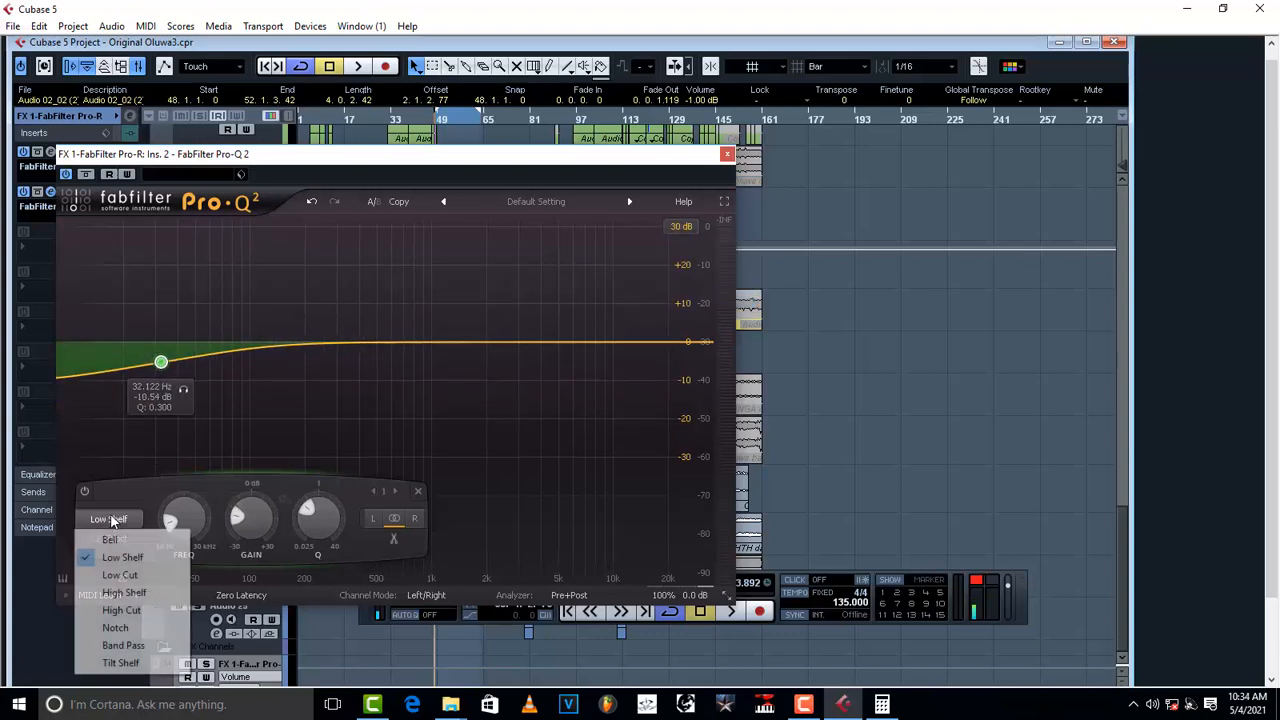
click(118, 609)
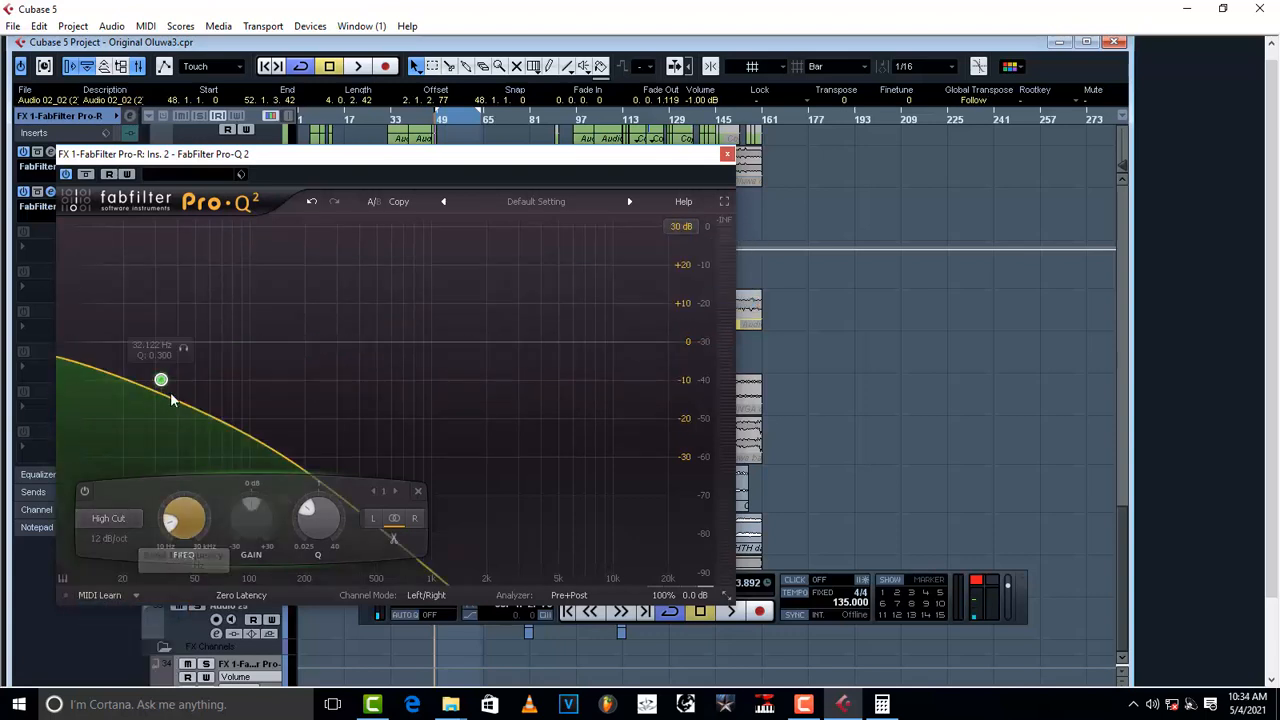
click(117, 538)
click(130, 559)
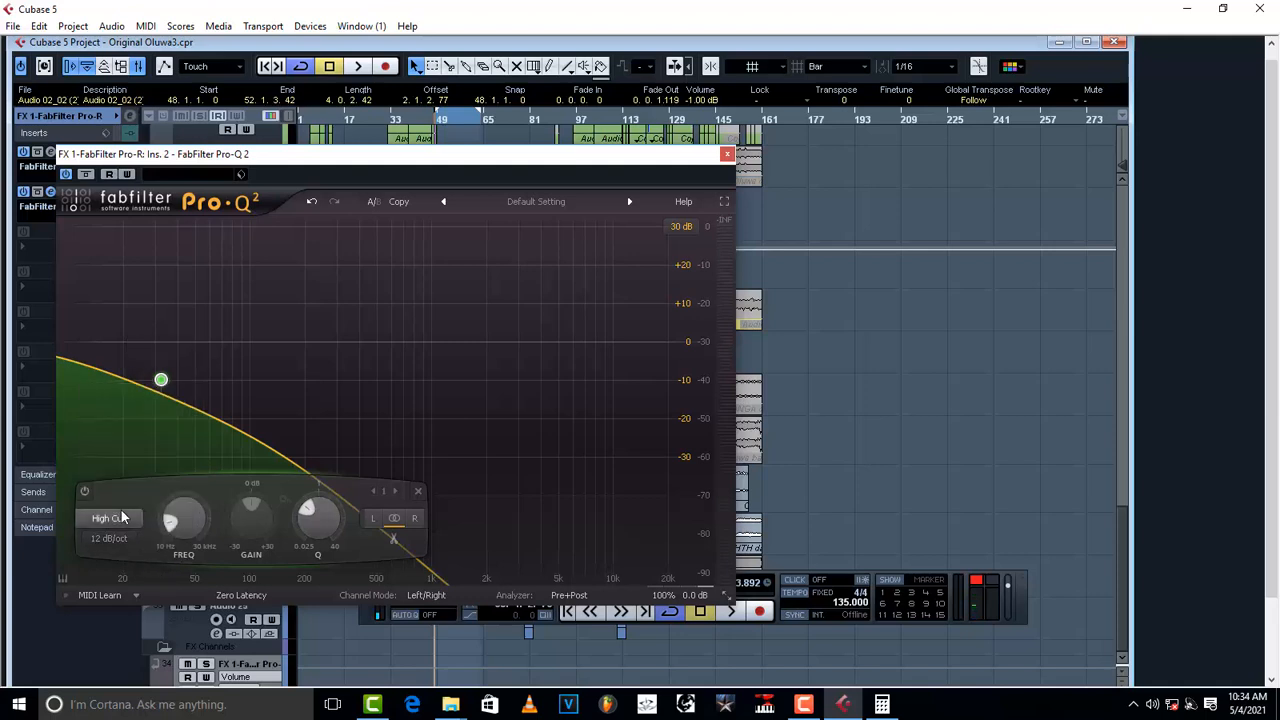
click(106, 518)
click(151, 574)
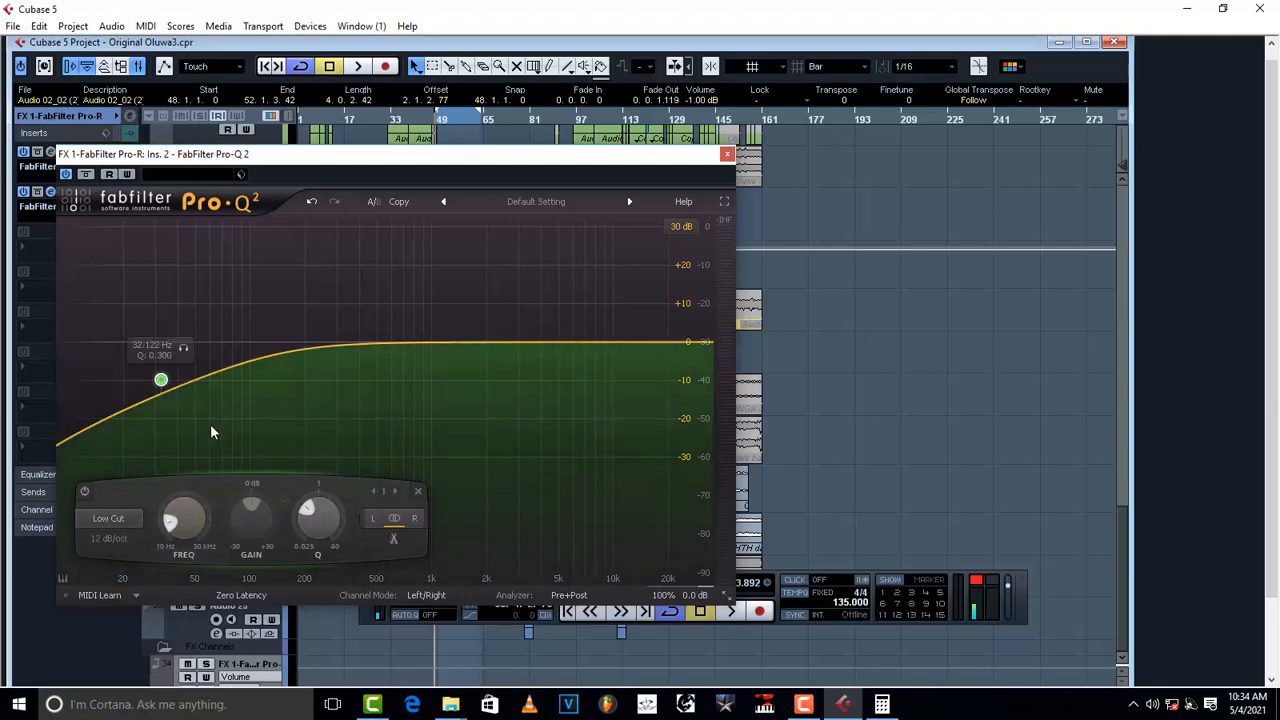
click(114, 545)
click(113, 535)
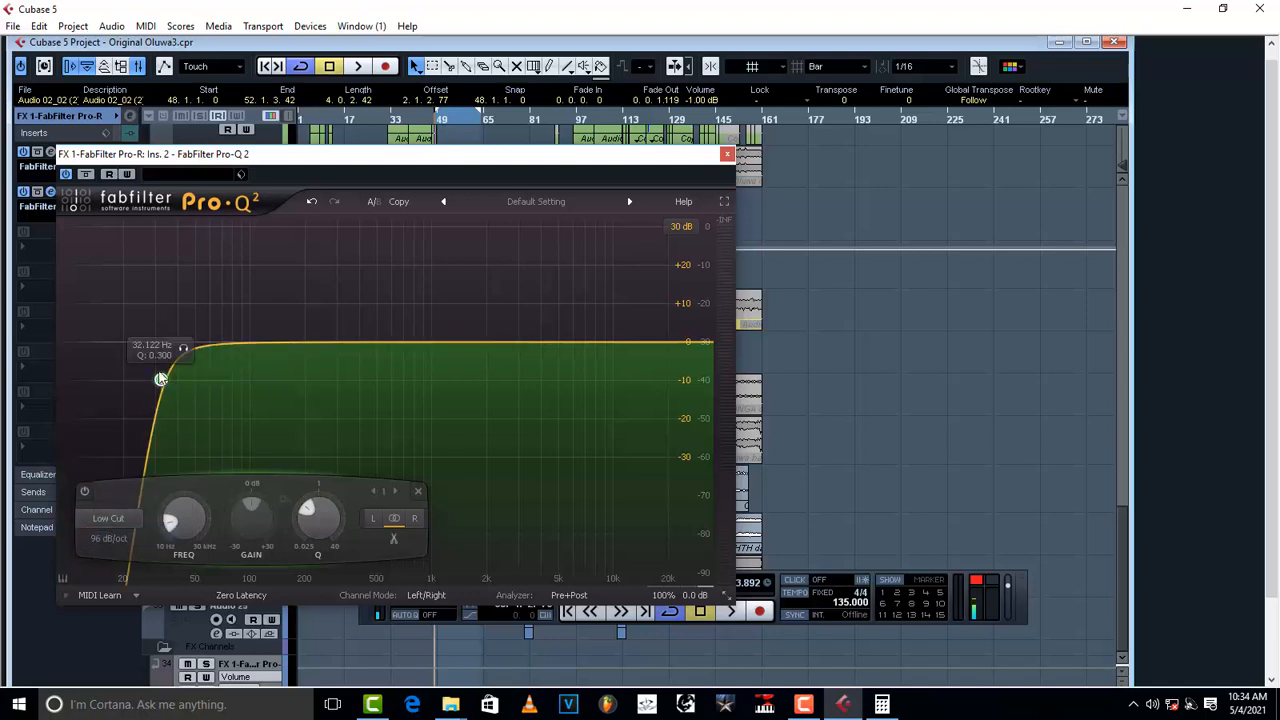
drag(175, 392, 235, 416)
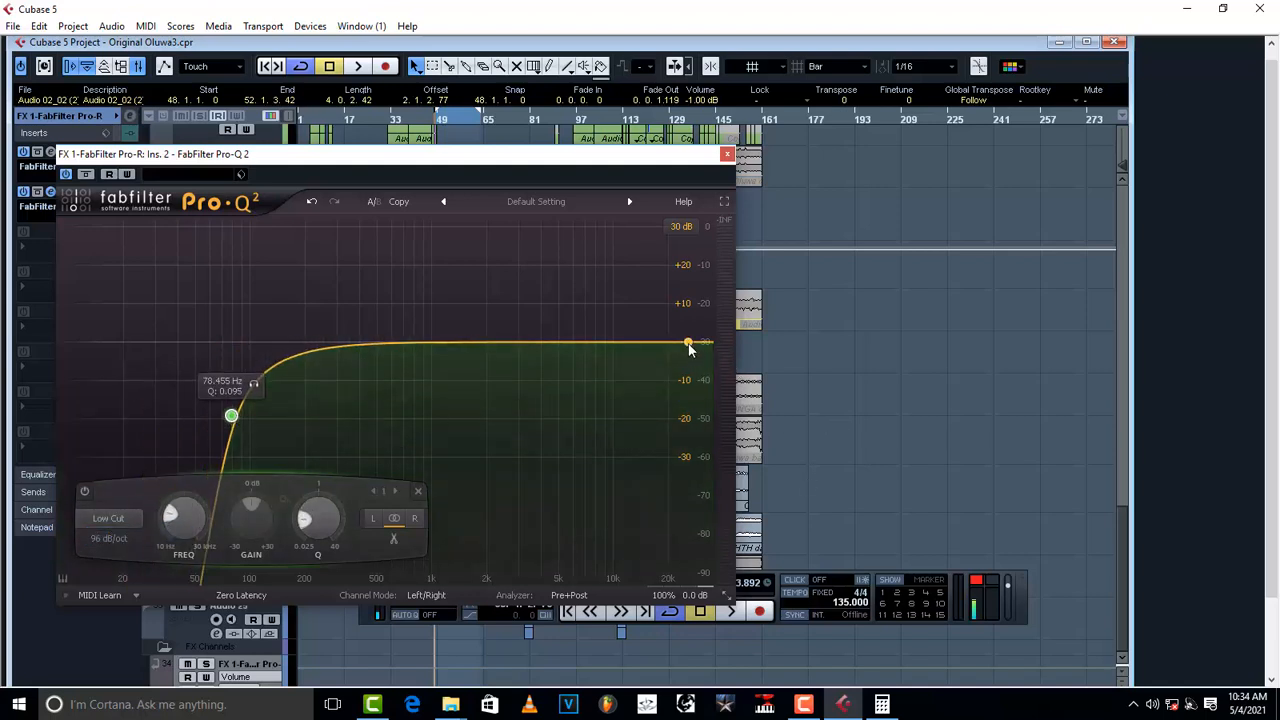
- Add a High Cut band with a 96 dB/oct slope at about 26.6 kHz in Pro-Q 2
drag(688, 347, 693, 383)
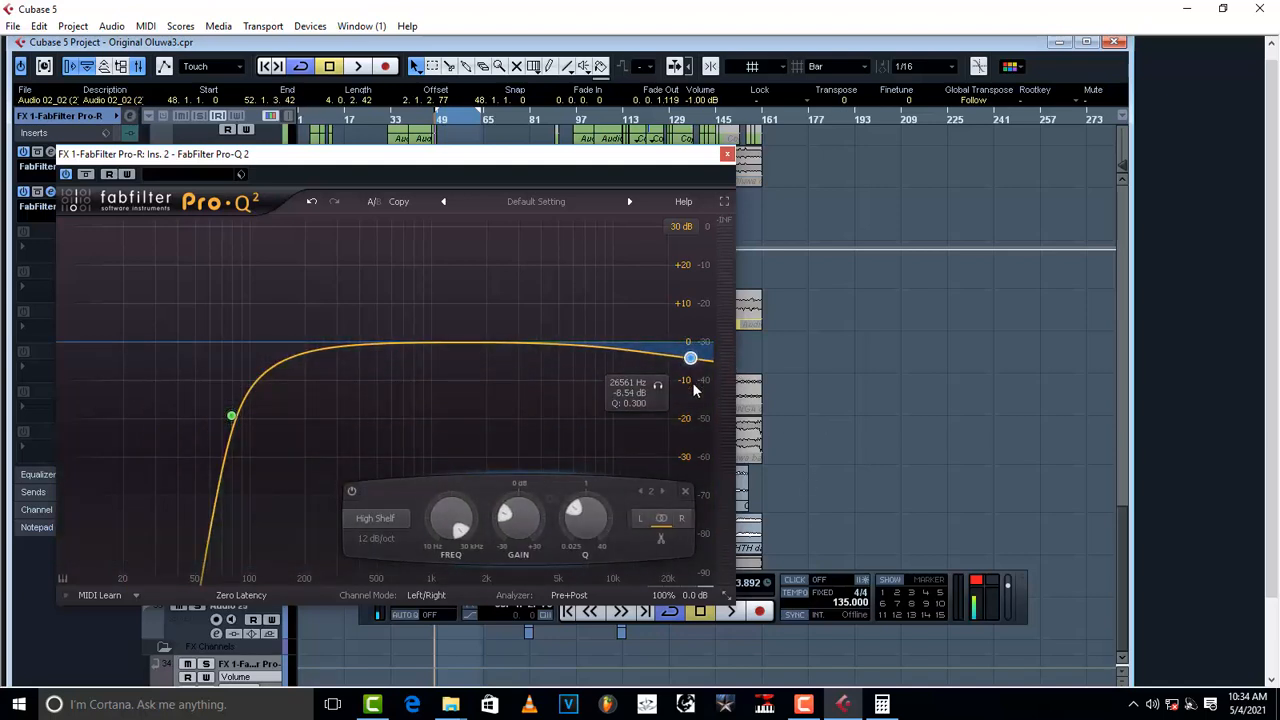
click(376, 519)
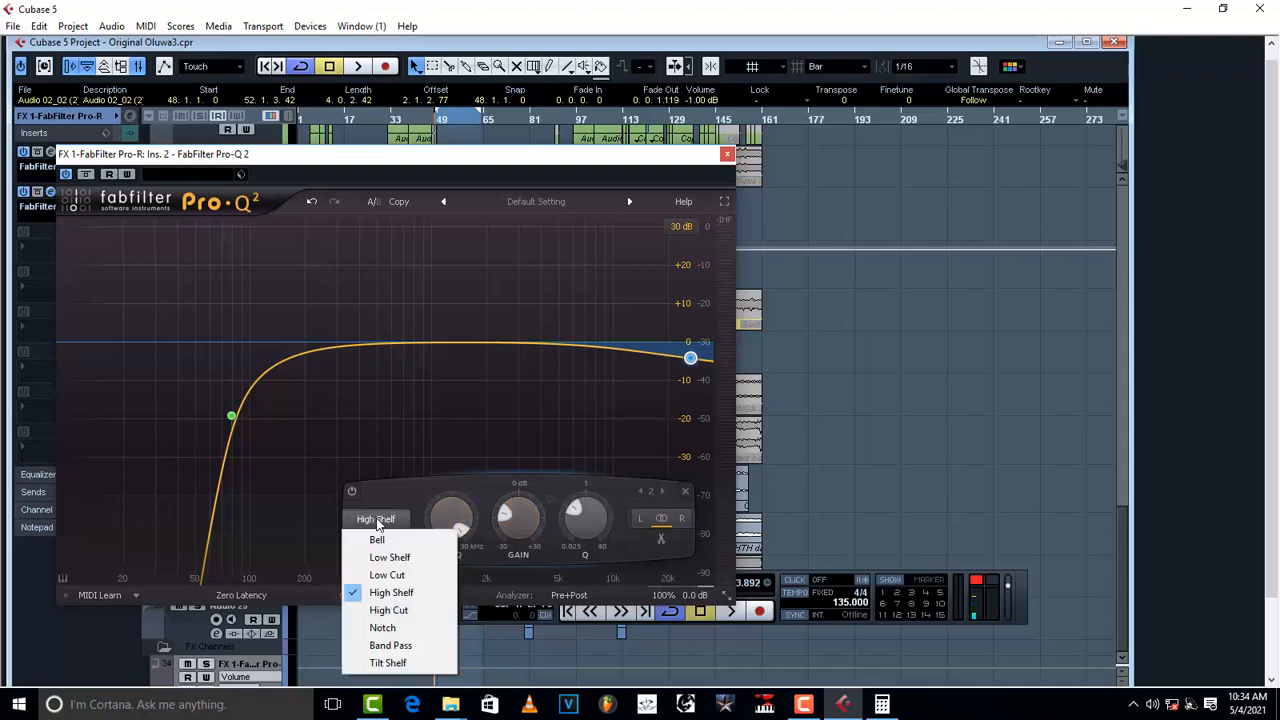
click(388, 610)
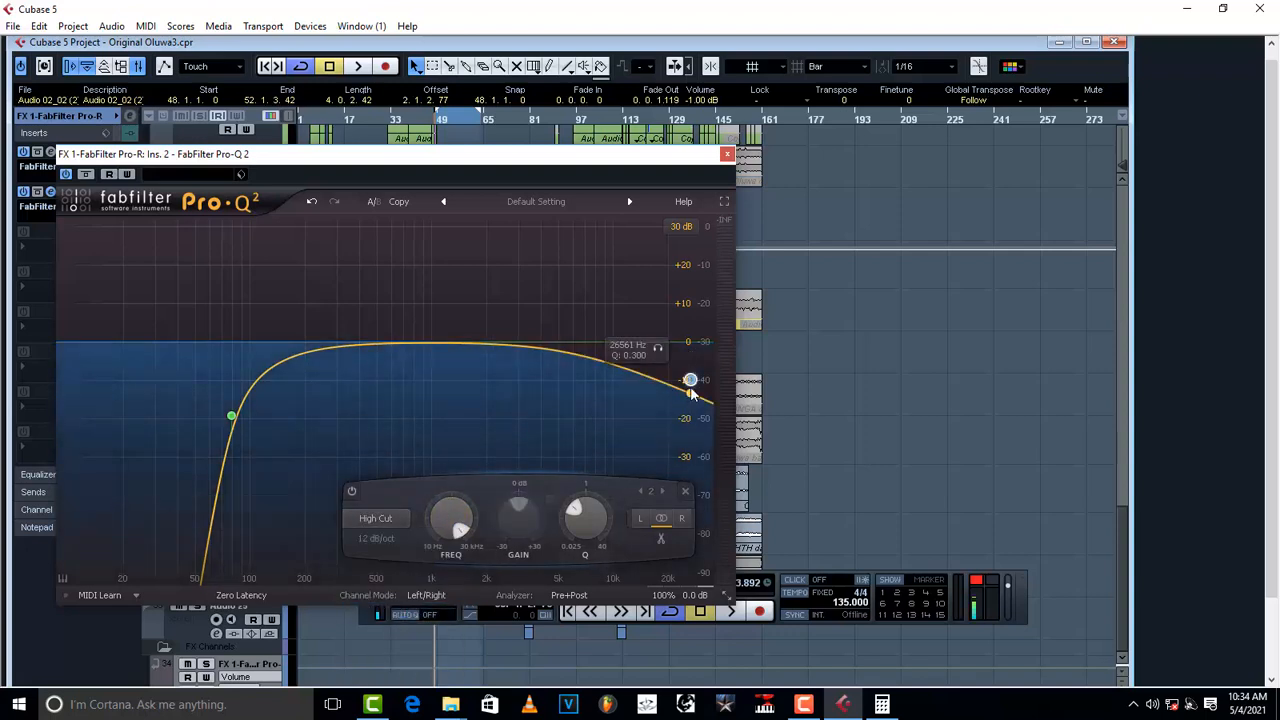
click(382, 537)
click(392, 533)
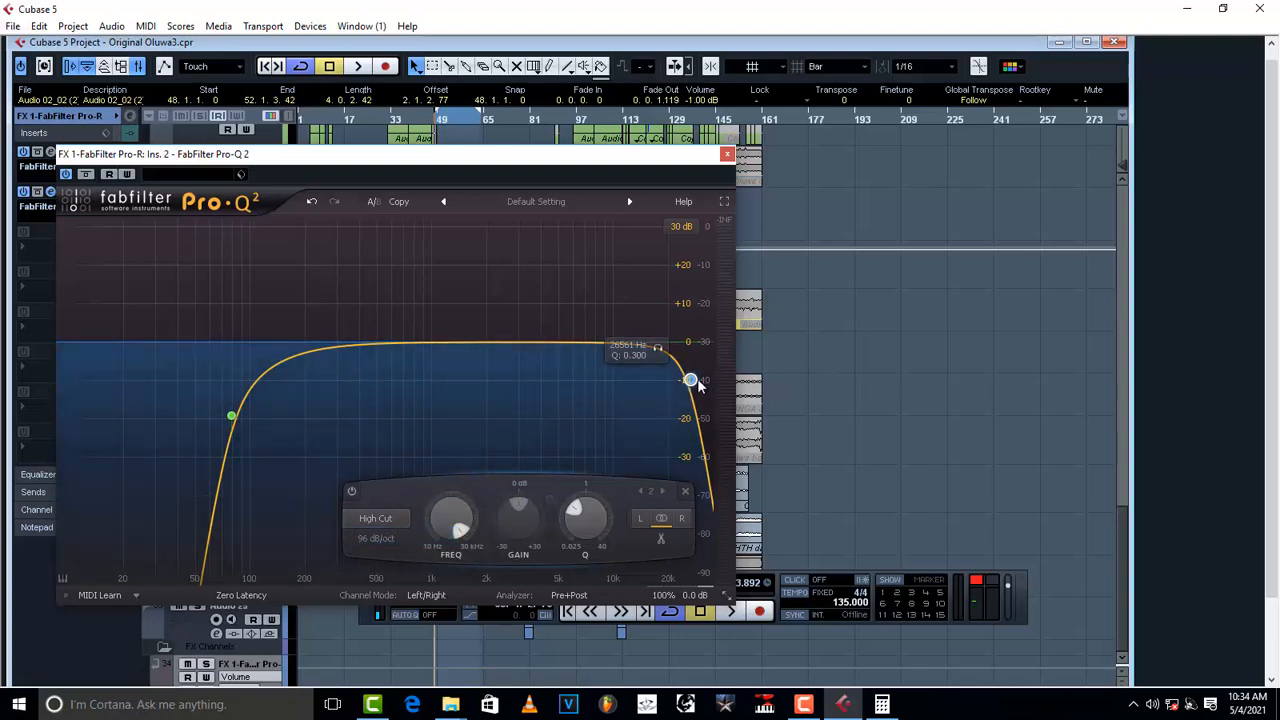
- Adjust the Low Cut to about 82 Hz with Q 0.271 and the High Cut to about 6682 Hz with Q 0.681, then close Pro-Q 2
drag(691, 380, 506, 381)
drag(234, 414, 220, 392)
drag(507, 383, 576, 362)
drag(220, 392, 232, 397)
click(573, 360)
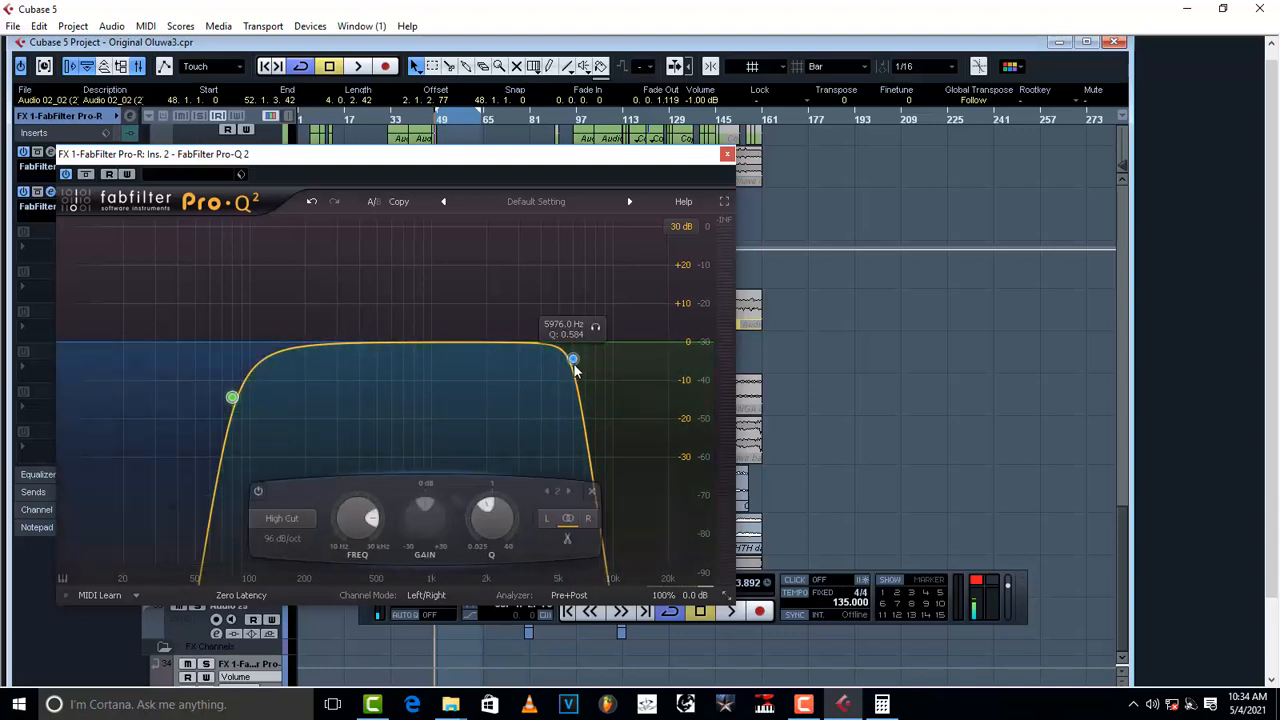
drag(231, 400, 234, 382)
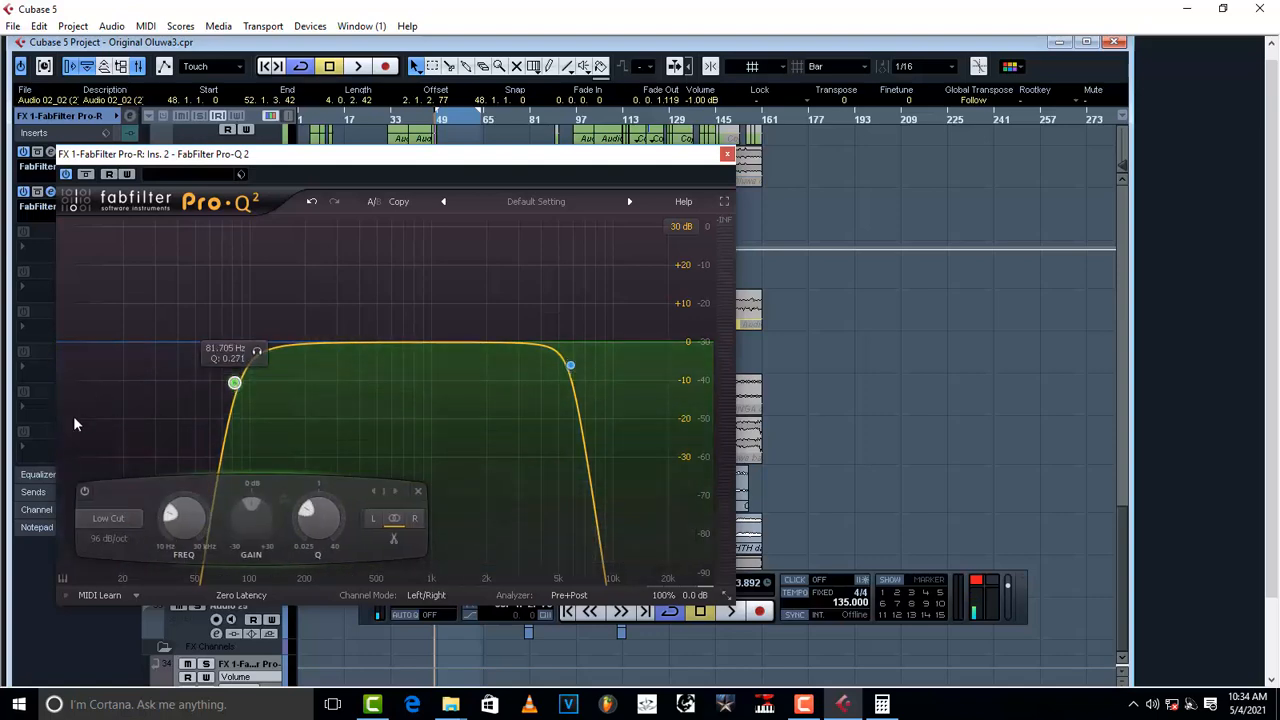
drag(573, 368, 582, 354)
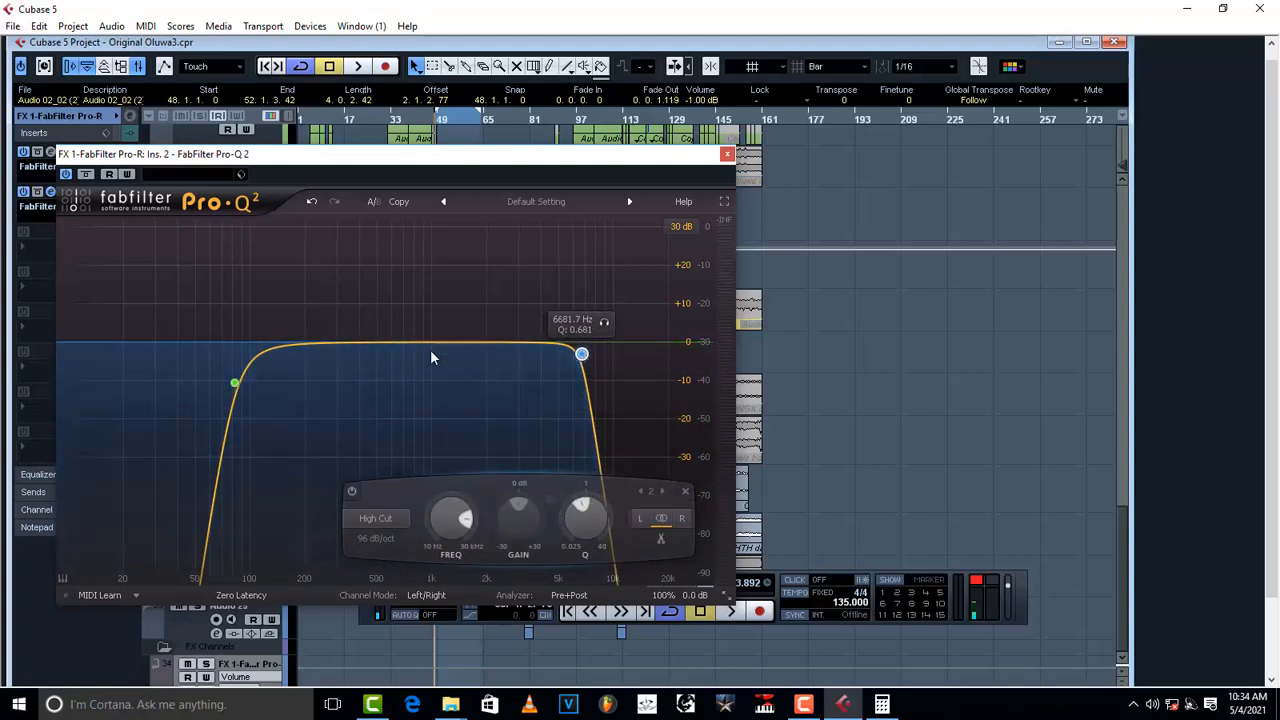
click(727, 155)
- Maximize the project window and solo the lead track during playback
click(1088, 43)
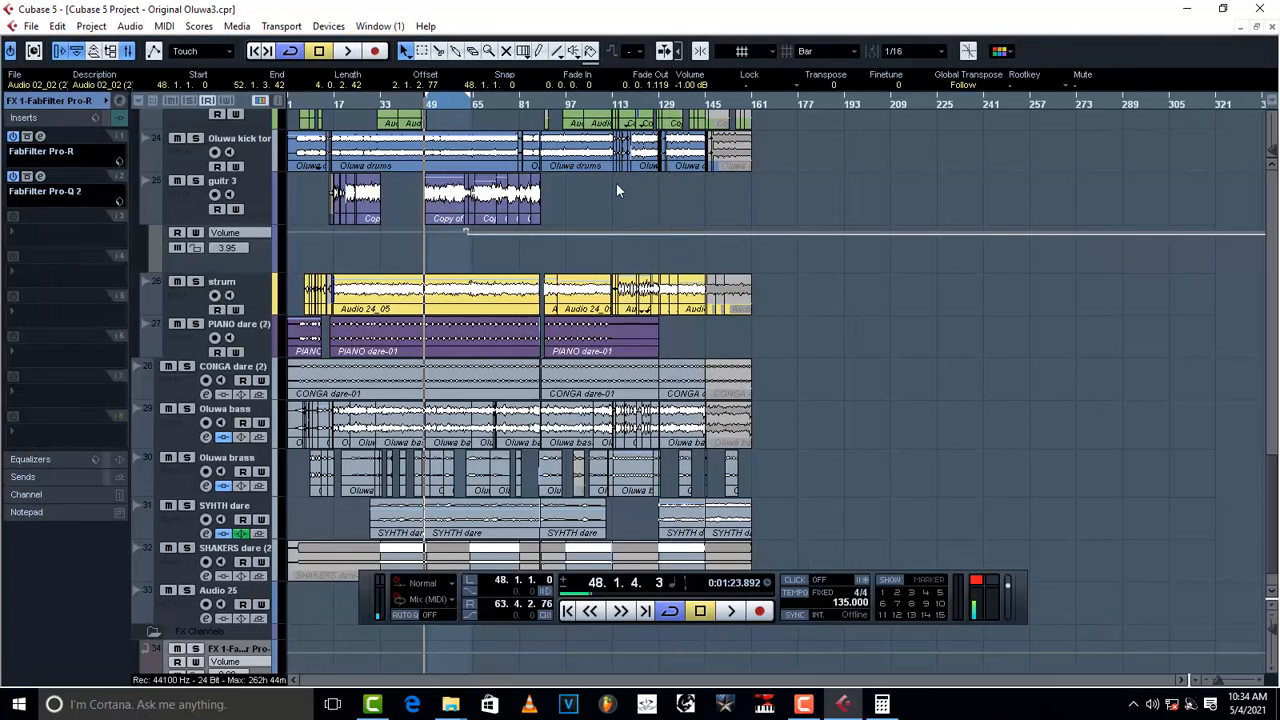
scroll(235, 366, up, 3)
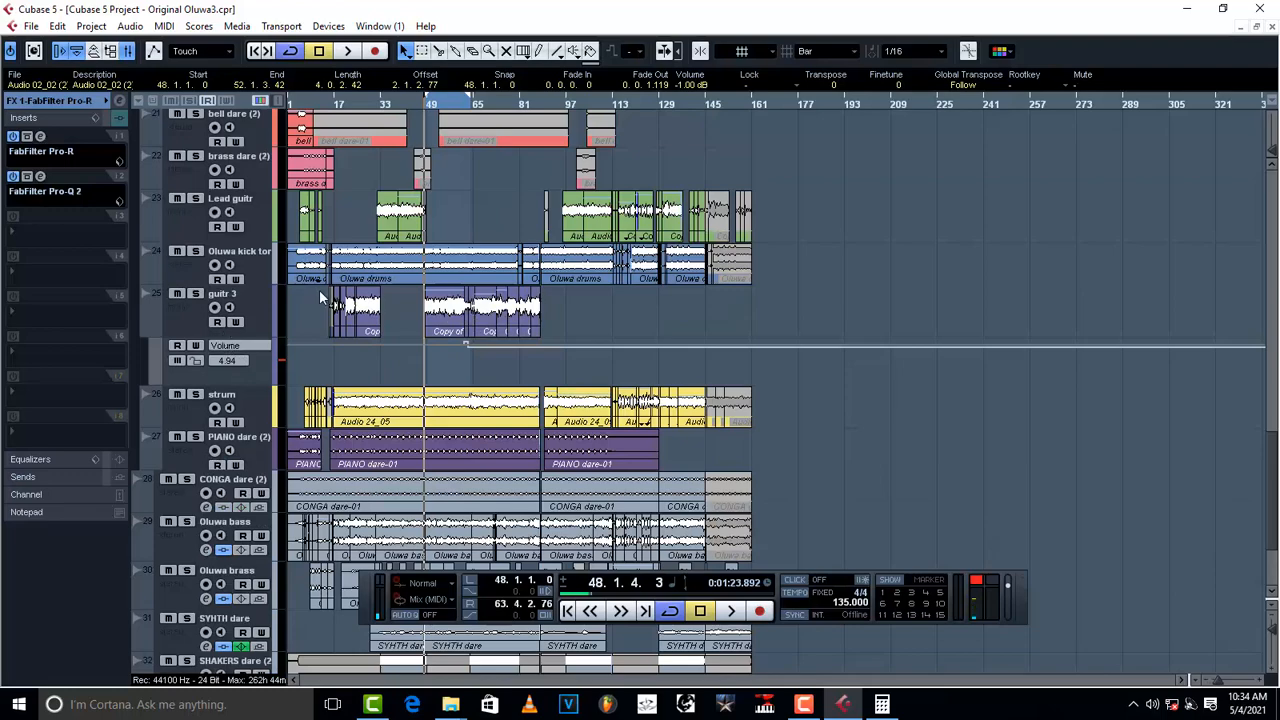
scroll(334, 359, up, 15)
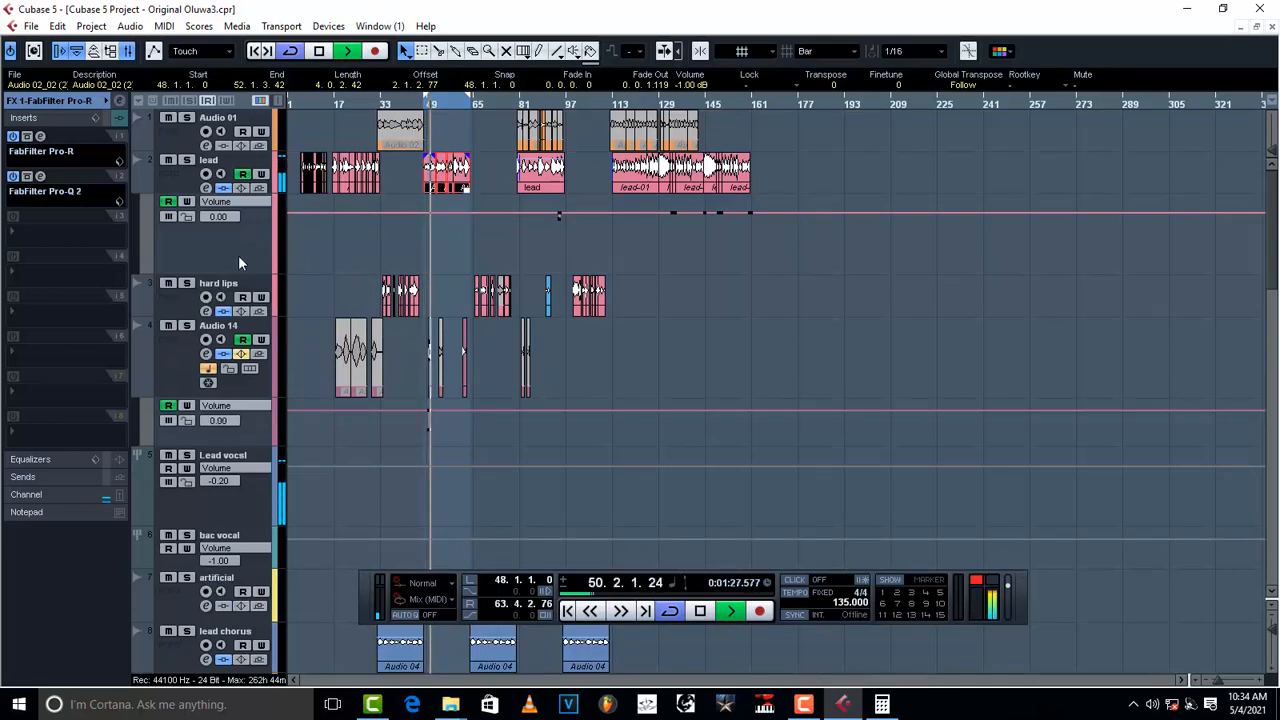
click(186, 160)
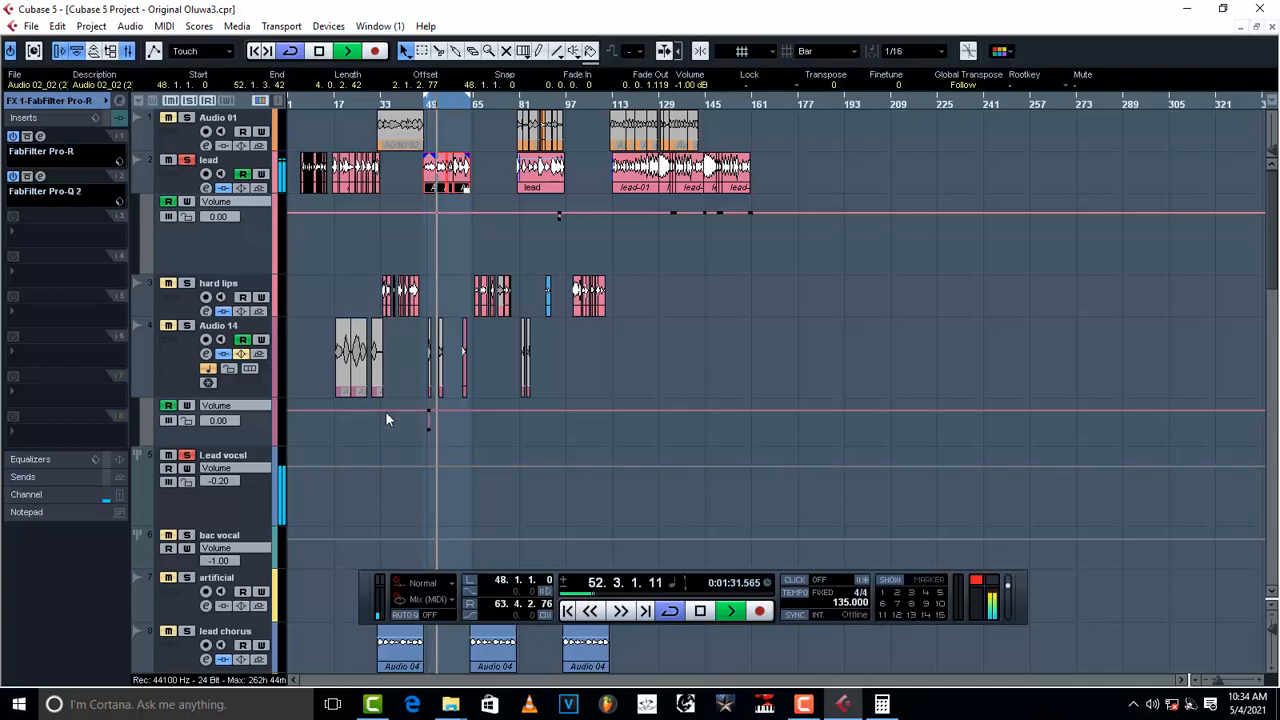
- Select the Lead vocsl group track and open its channel settings
scroll(390, 440, down, 8)
scroll(395, 447, down, 8)
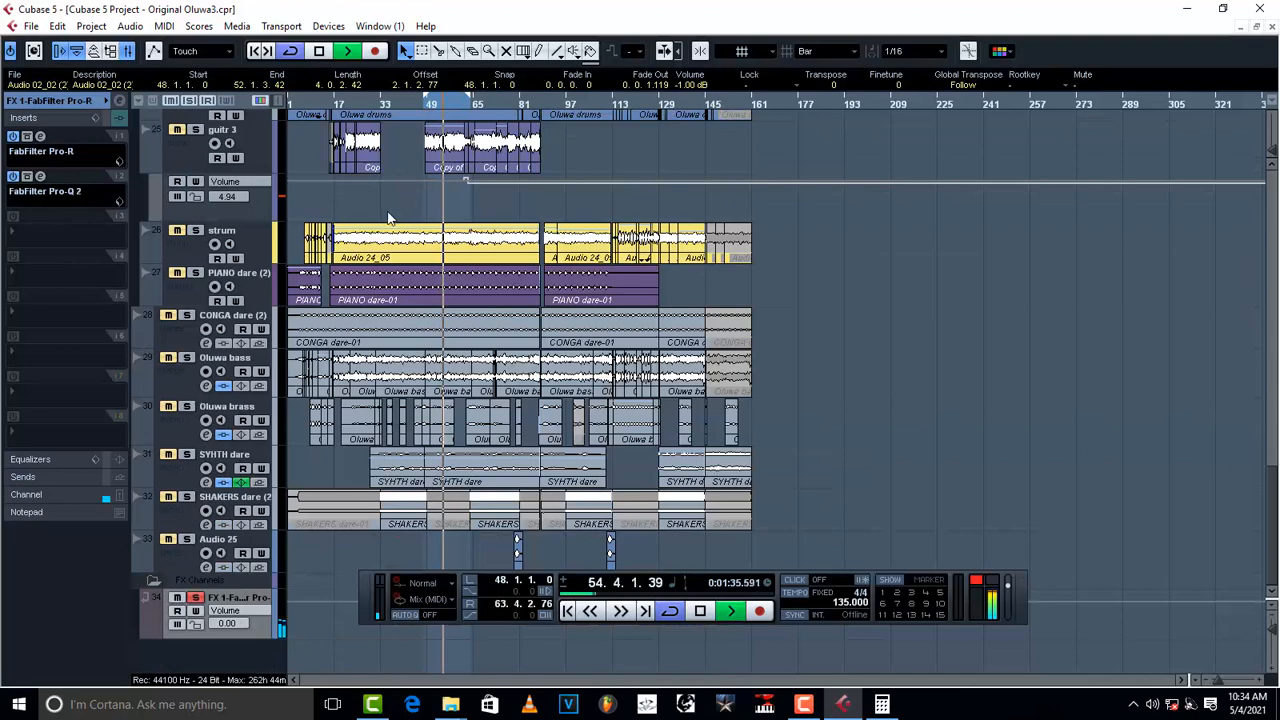
scroll(389, 218, up, 15)
click(241, 231)
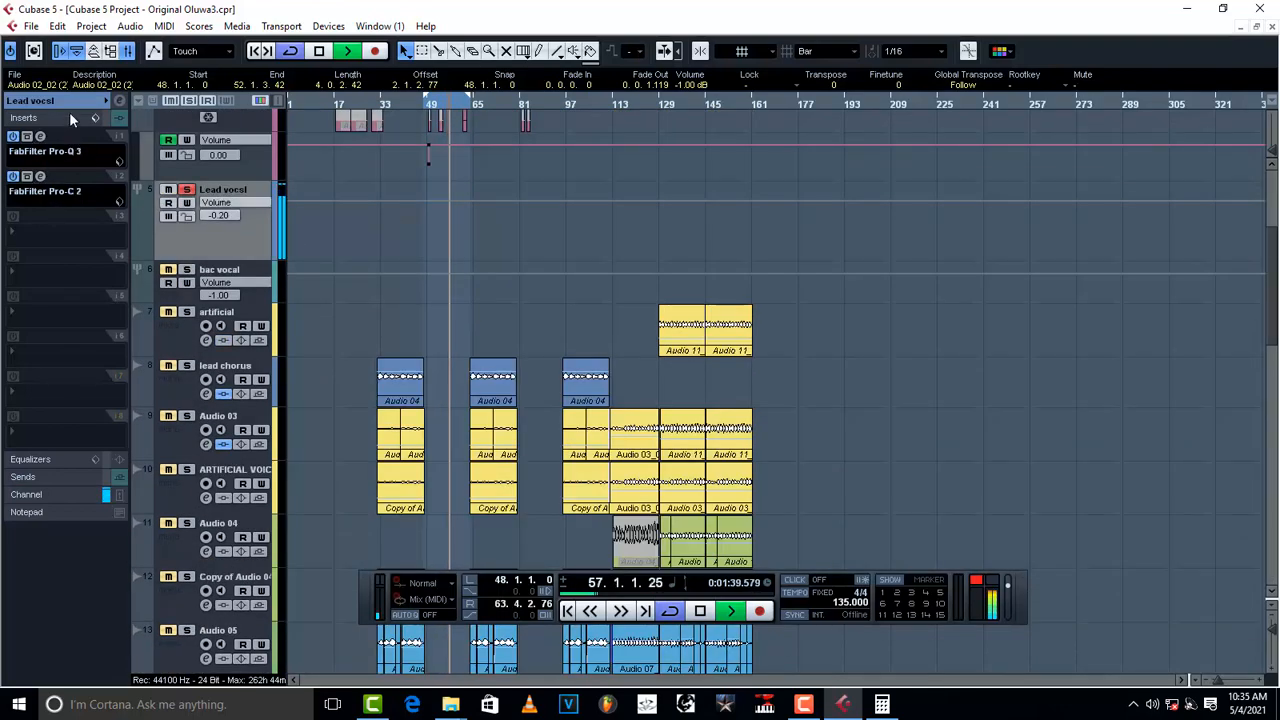
click(119, 101)
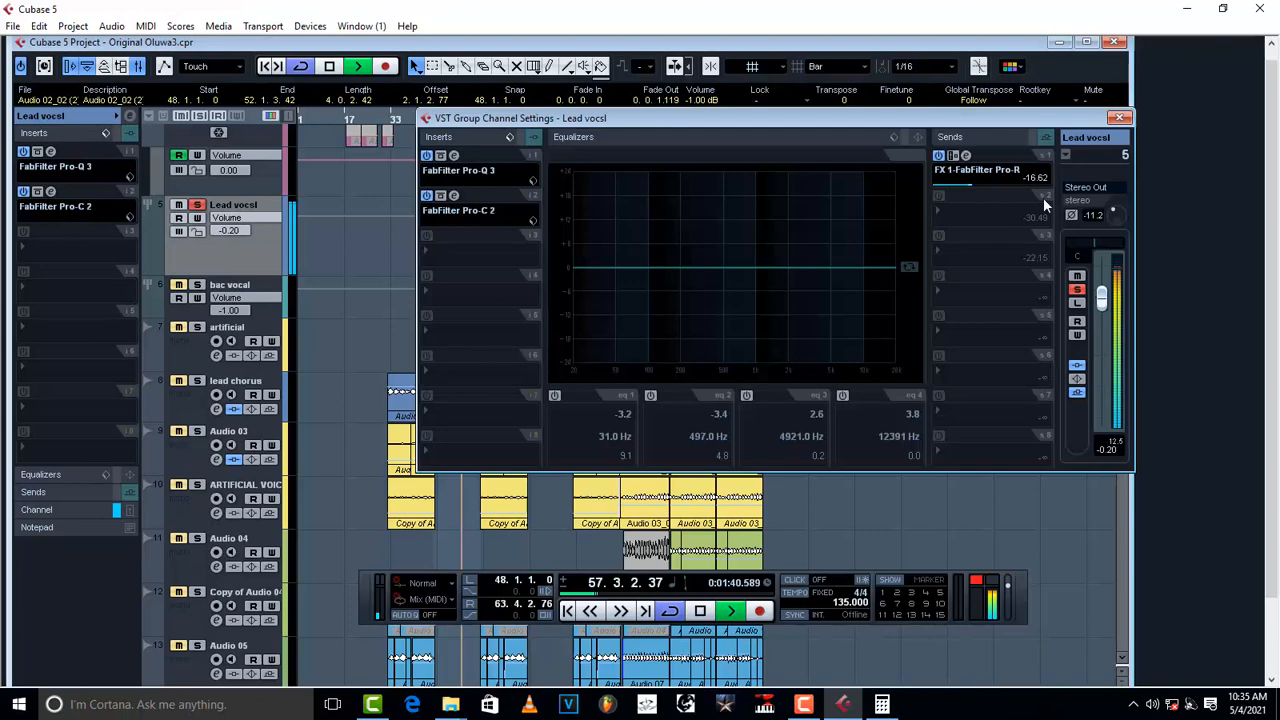
- Open Pro-R from the Lead vocsl send, set the Decay Rate to about 69%, and close the plug-in after listening
click(966, 157)
mouse_move(701, 218)
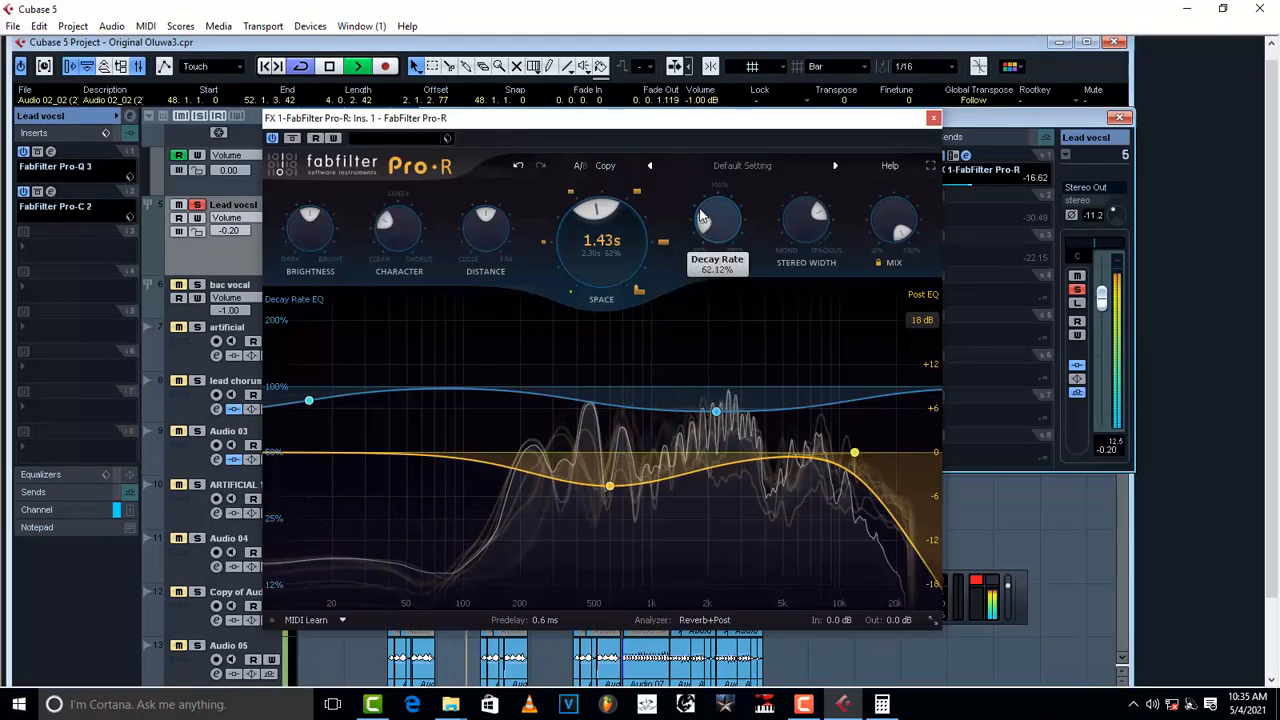
drag(700, 211, 705, 238)
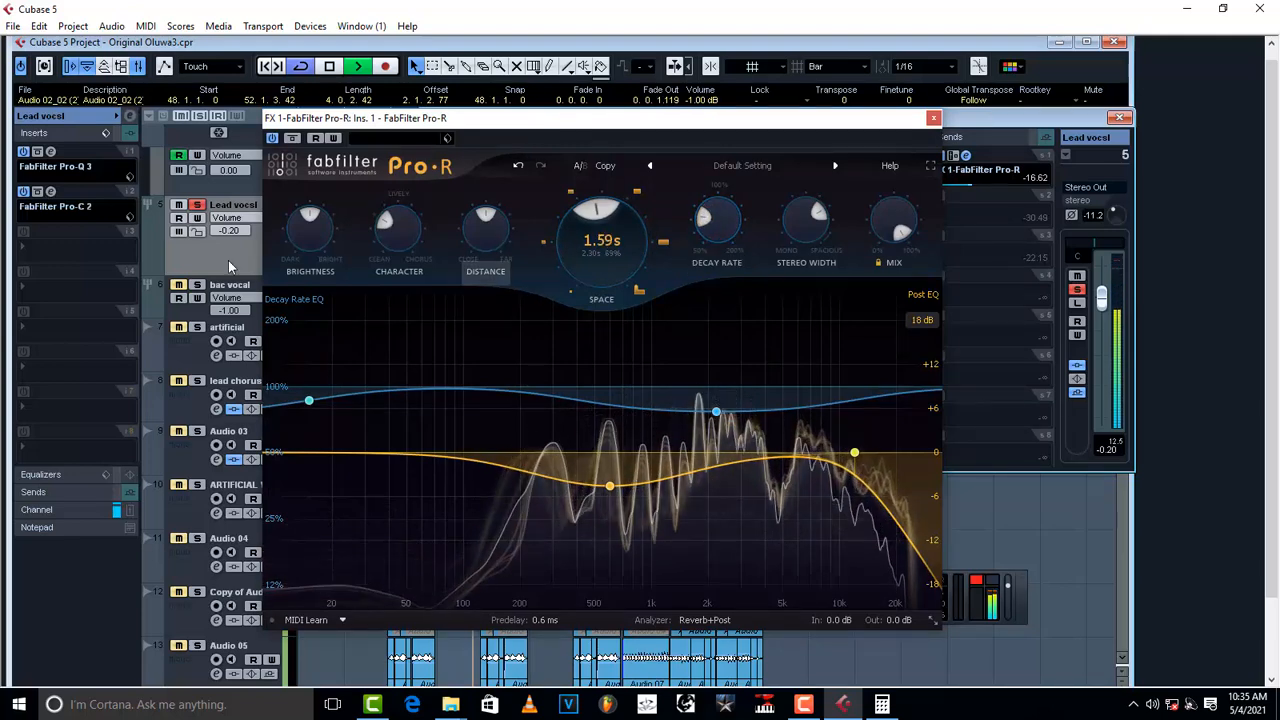
mouse_move(517, 250)
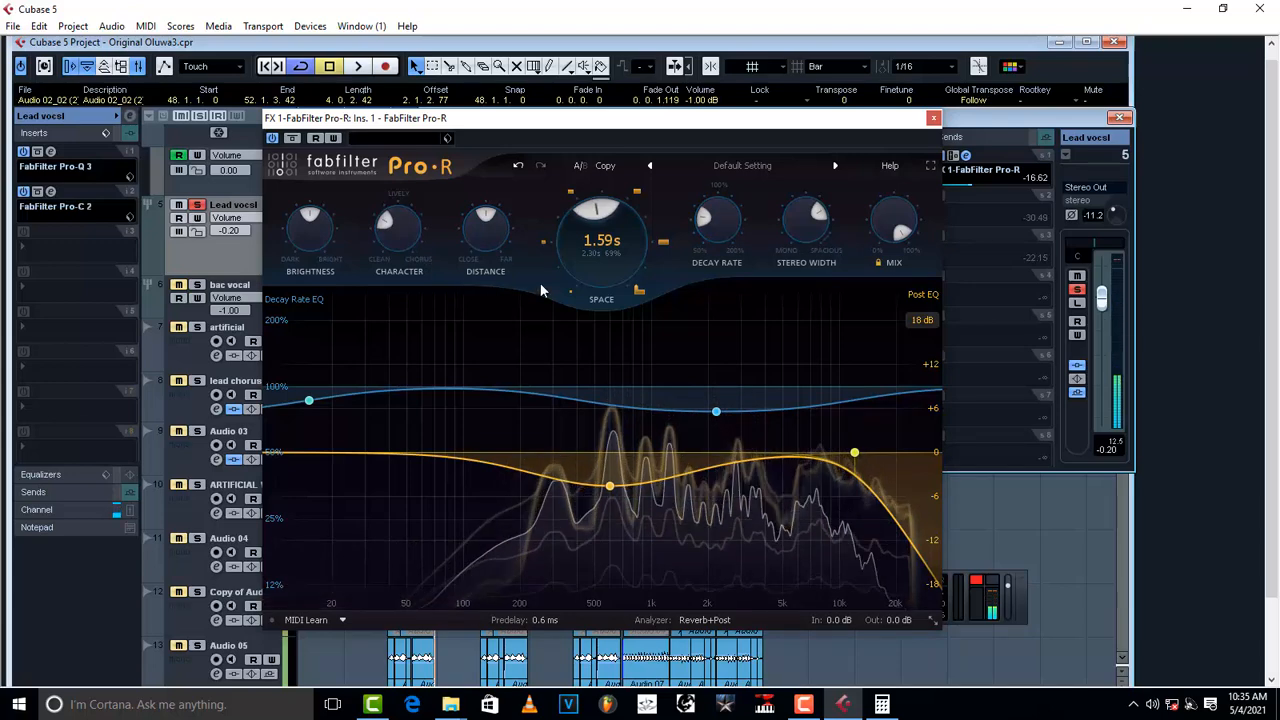
mouse_move(313, 231)
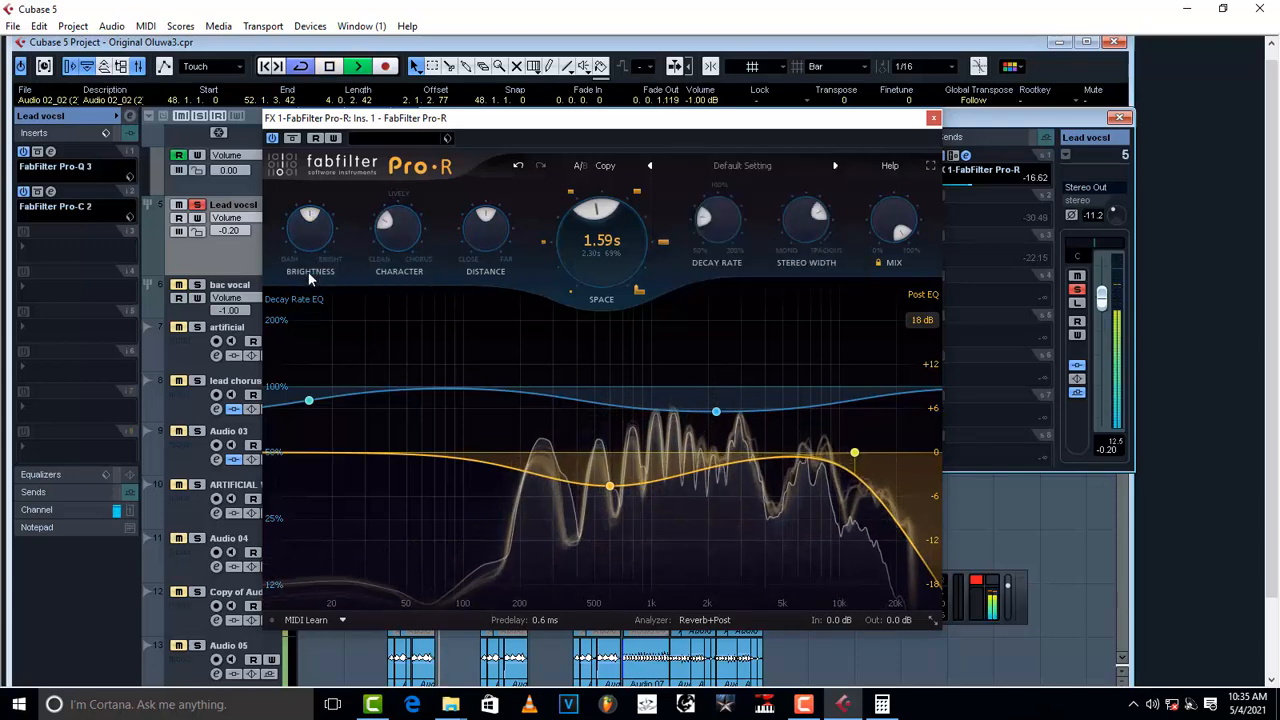
click(933, 117)
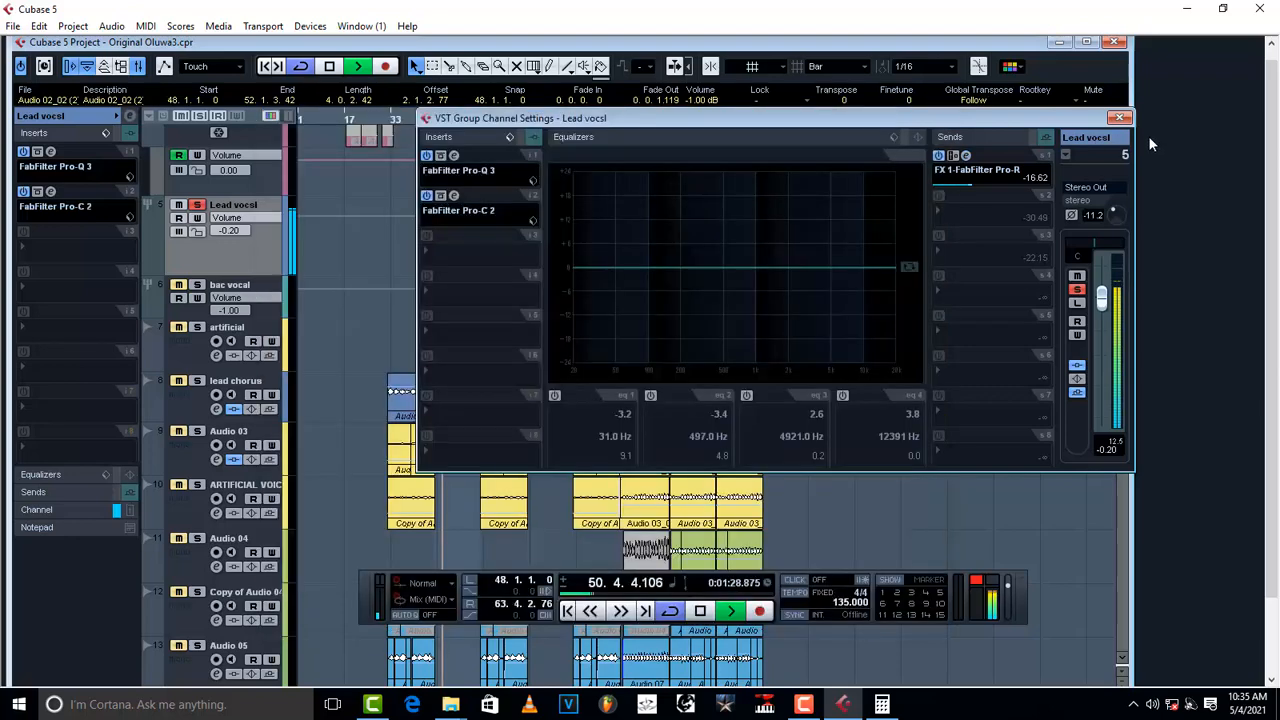
- Raise the Lead vocsl send to FX 1-FabFilter Pro-R to -14.75, then close the channel settings and maximize the project window
click(976, 184)
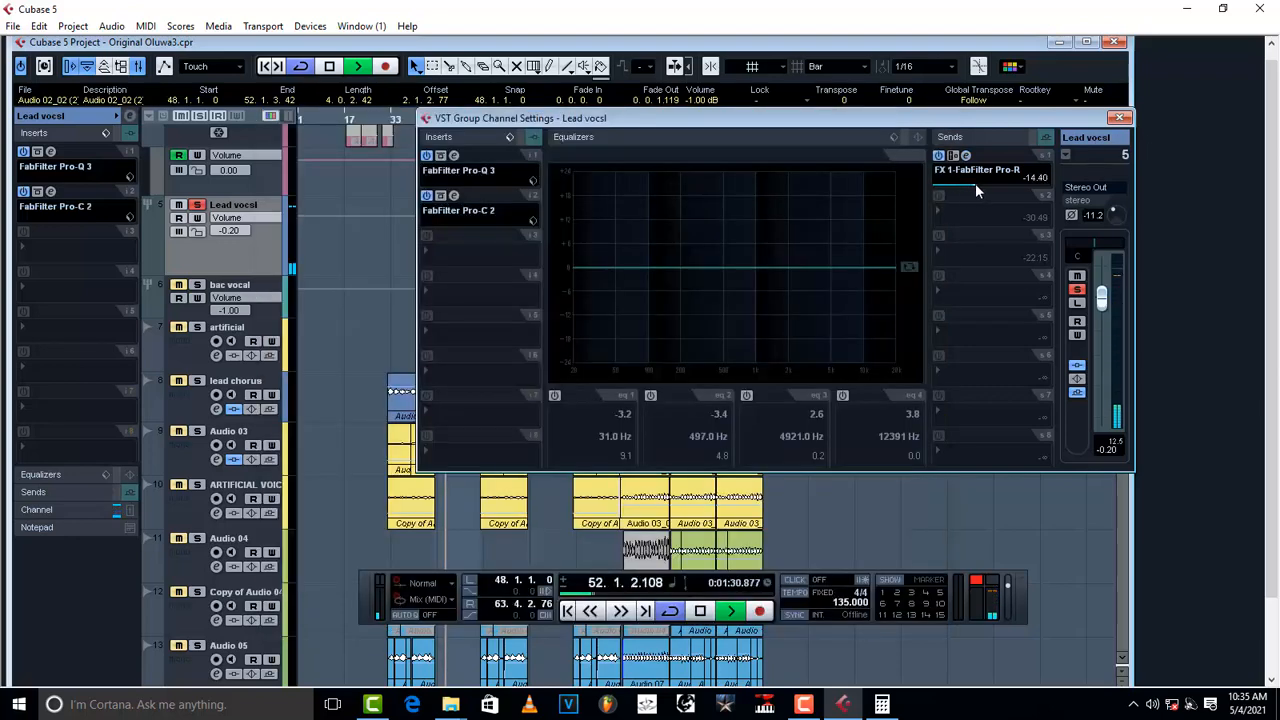
click(974, 184)
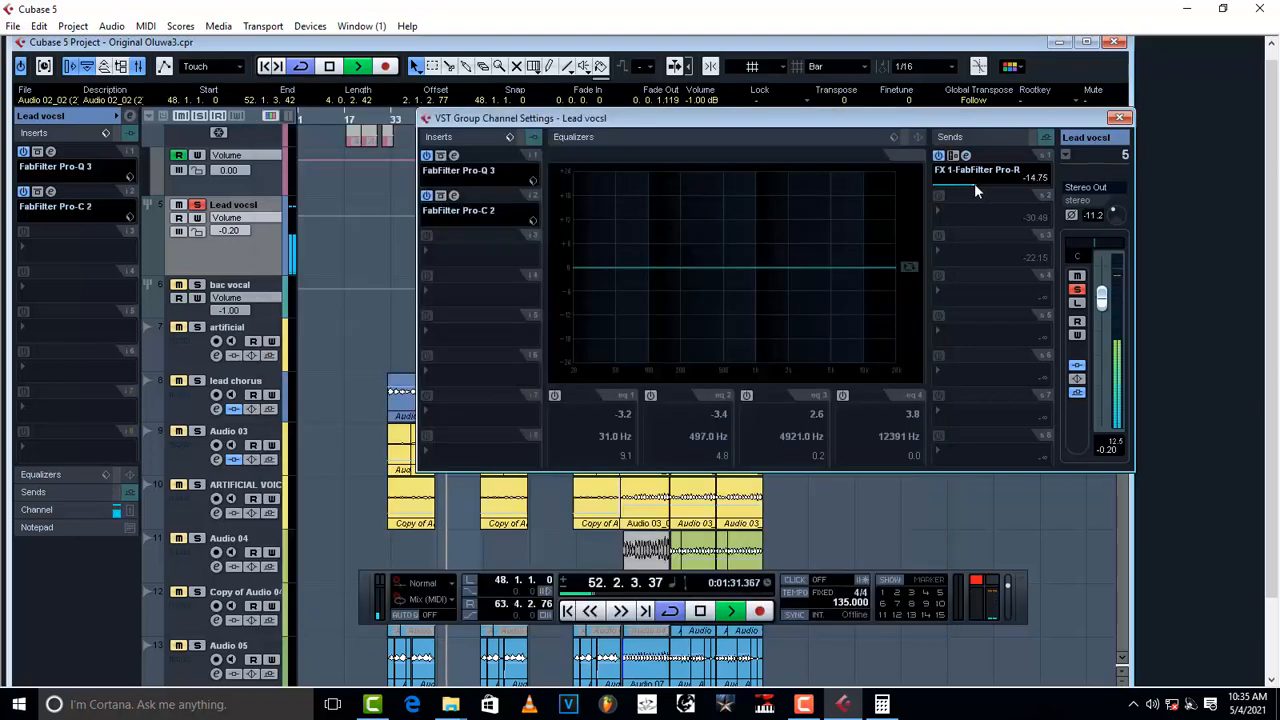
key(space)
click(1121, 118)
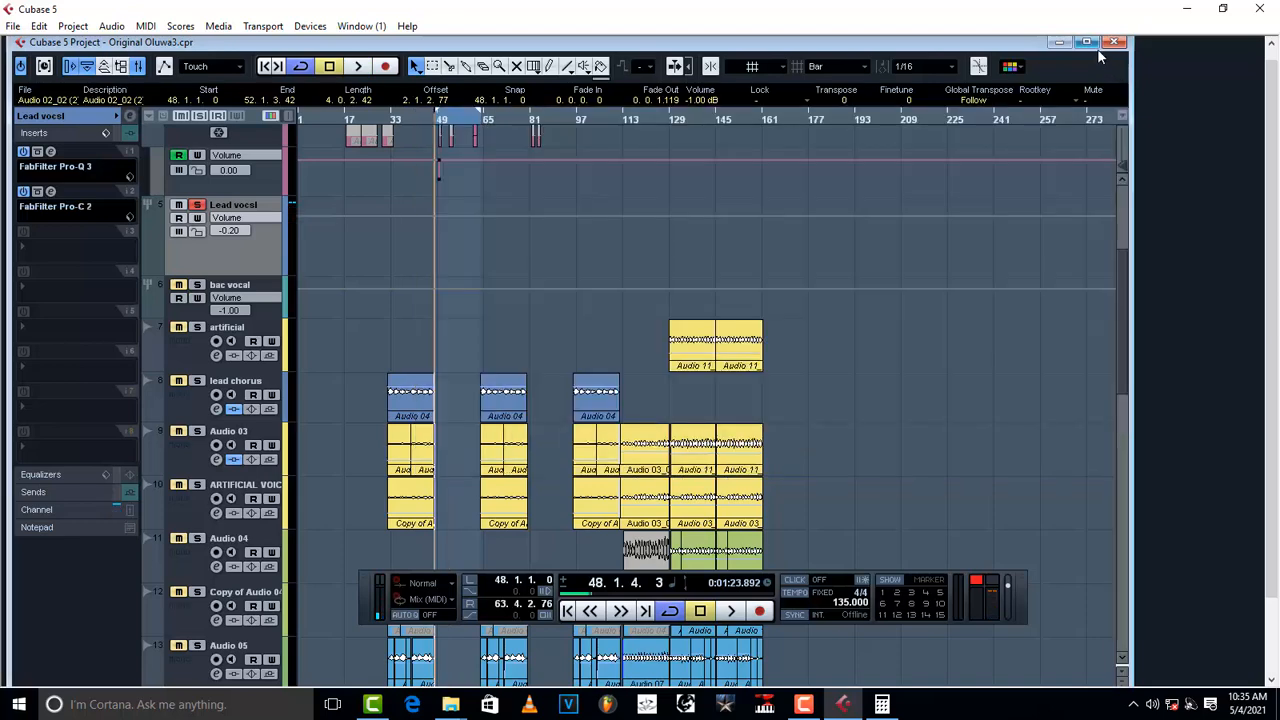
click(1090, 43)
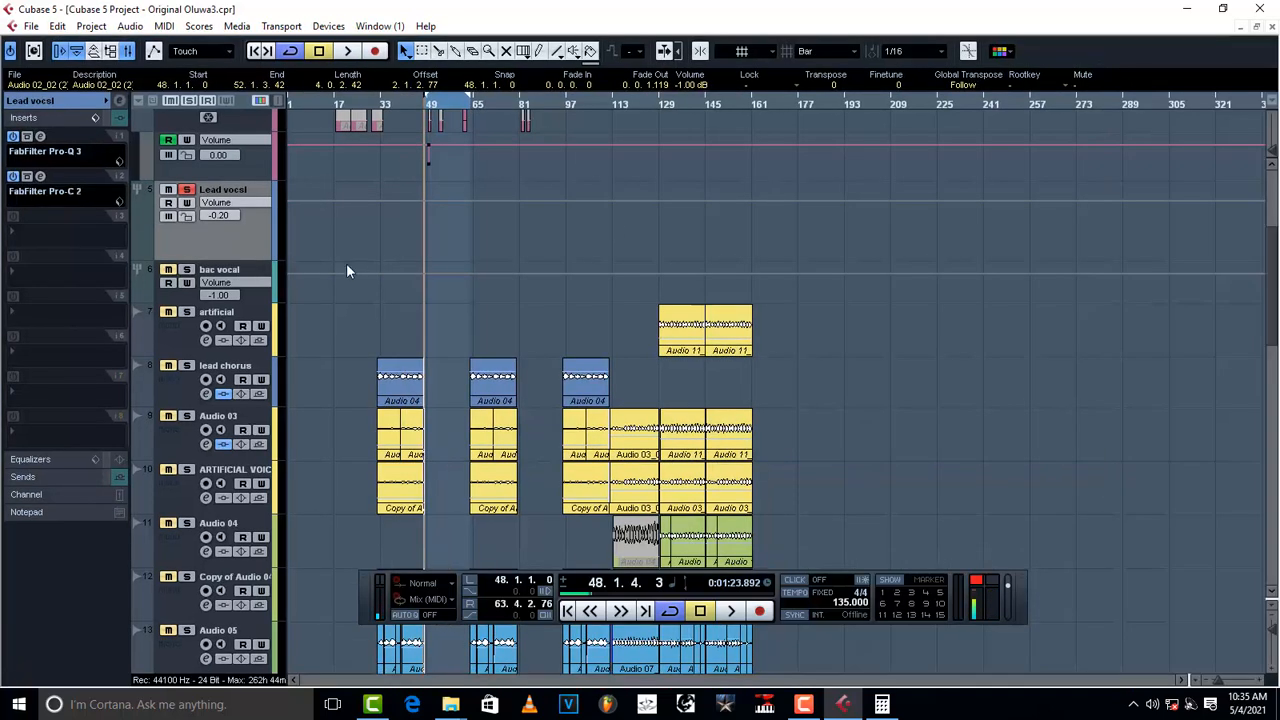
- Unsolo Lead vocsl and play the full mix while checking its Pro-C 2 compressor
click(187, 190)
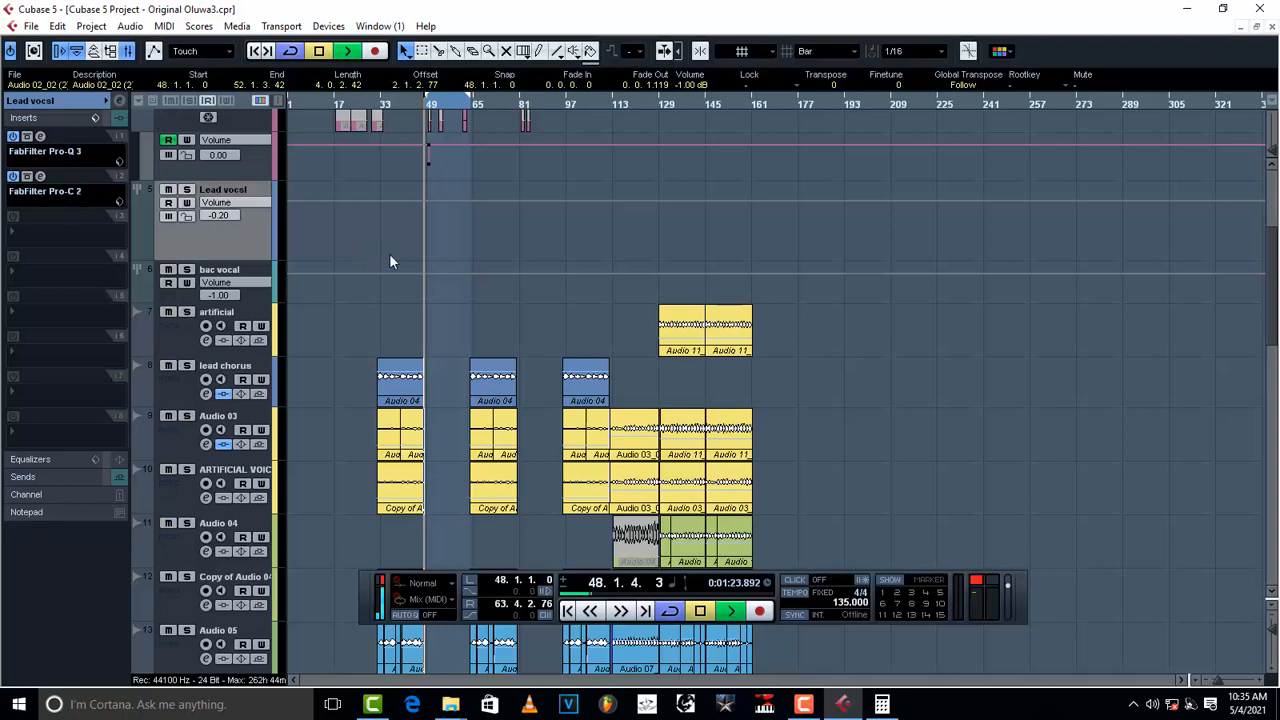
key(space)
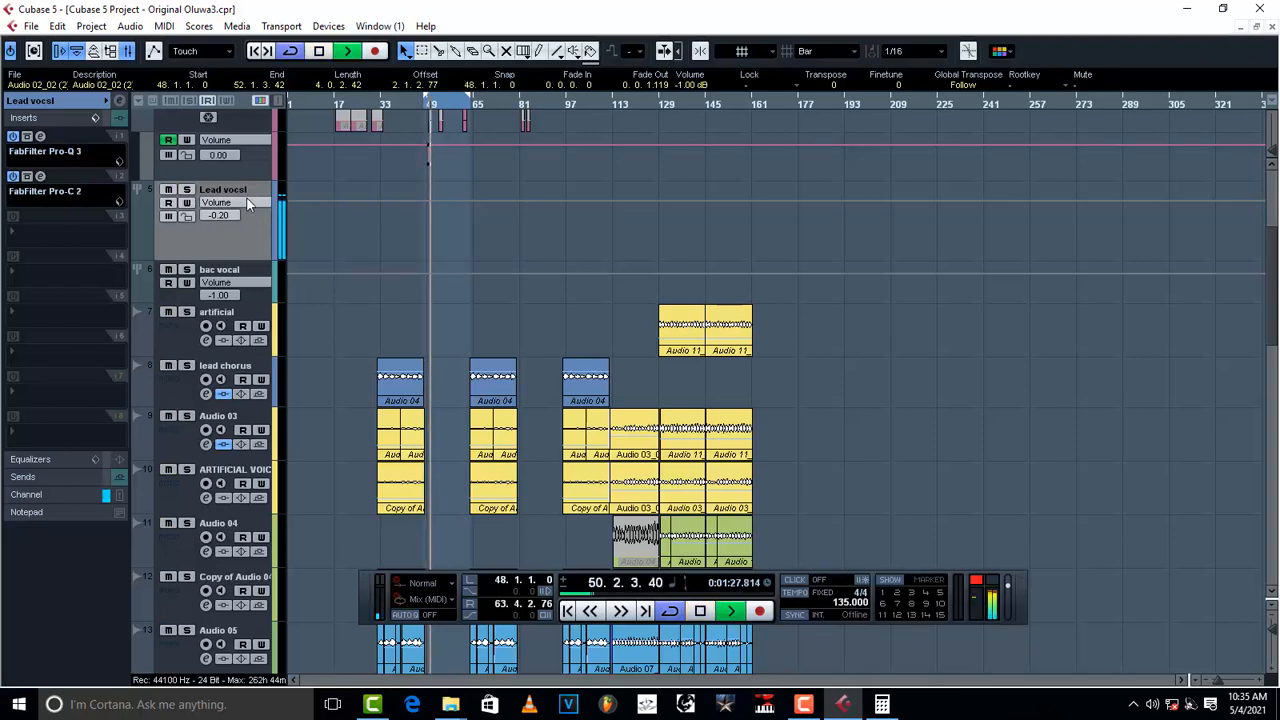
click(47, 193)
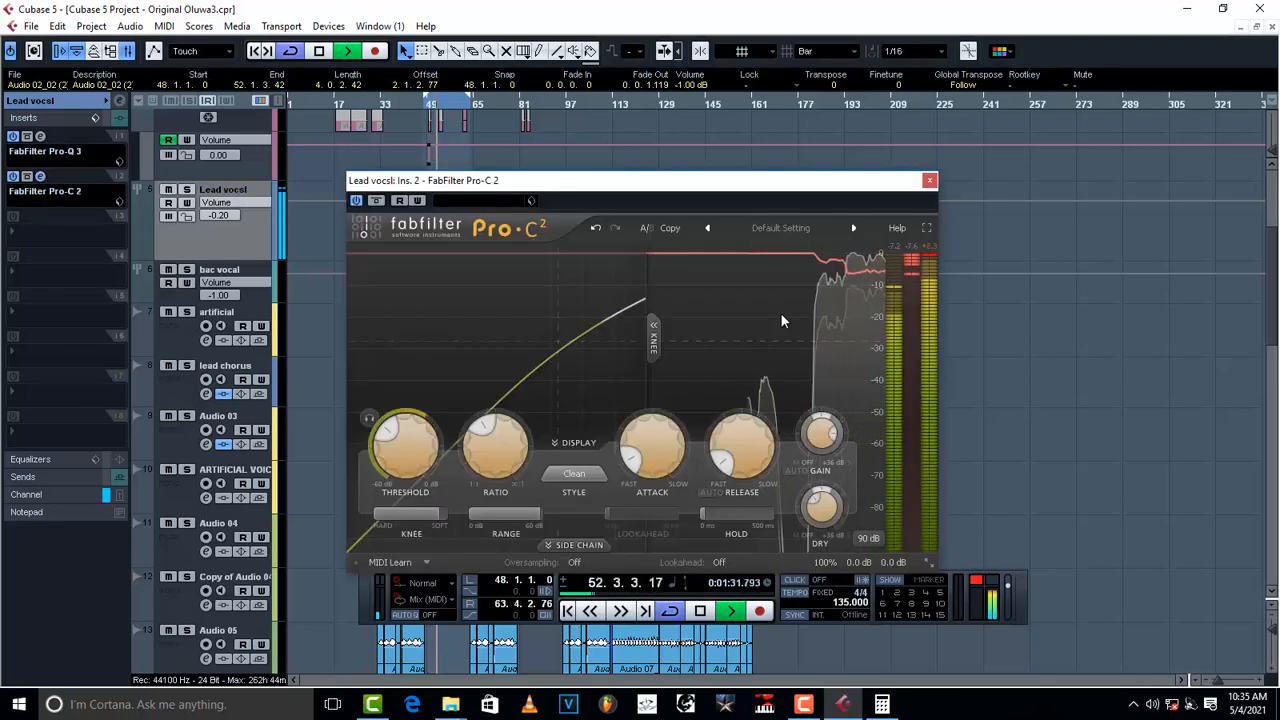
click(930, 181)
key(space)
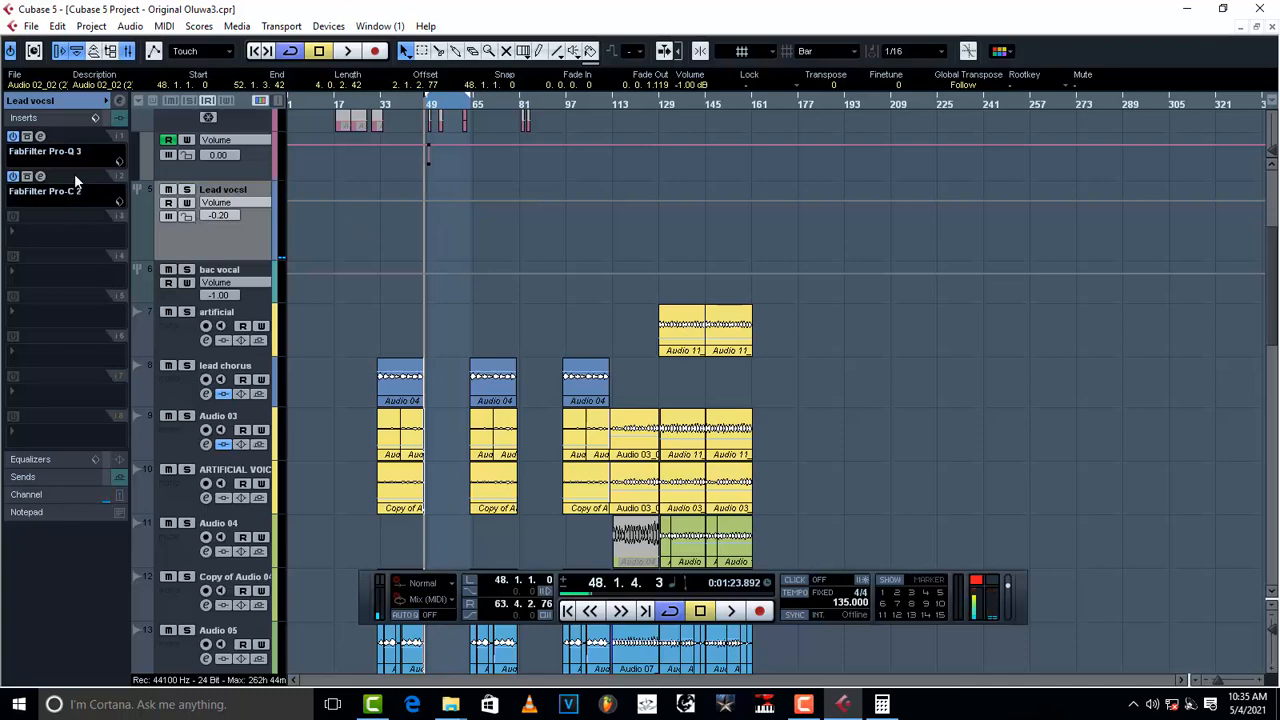
- In the Lead vocsl Pro-Q 3, add a bell boost of about +4.69 dB at 9917 Hz and a High Shelf boost near 23 kHz
click(42, 136)
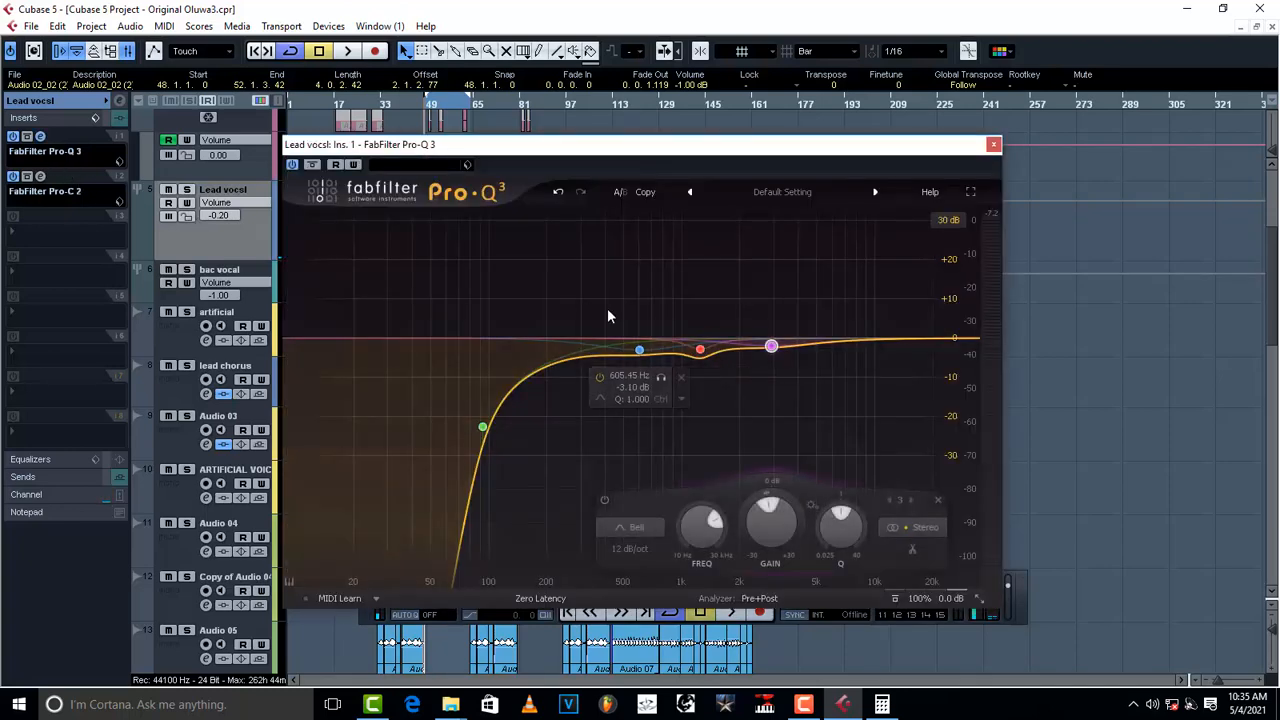
drag(876, 344, 873, 329)
click(915, 282)
drag(950, 332, 946, 316)
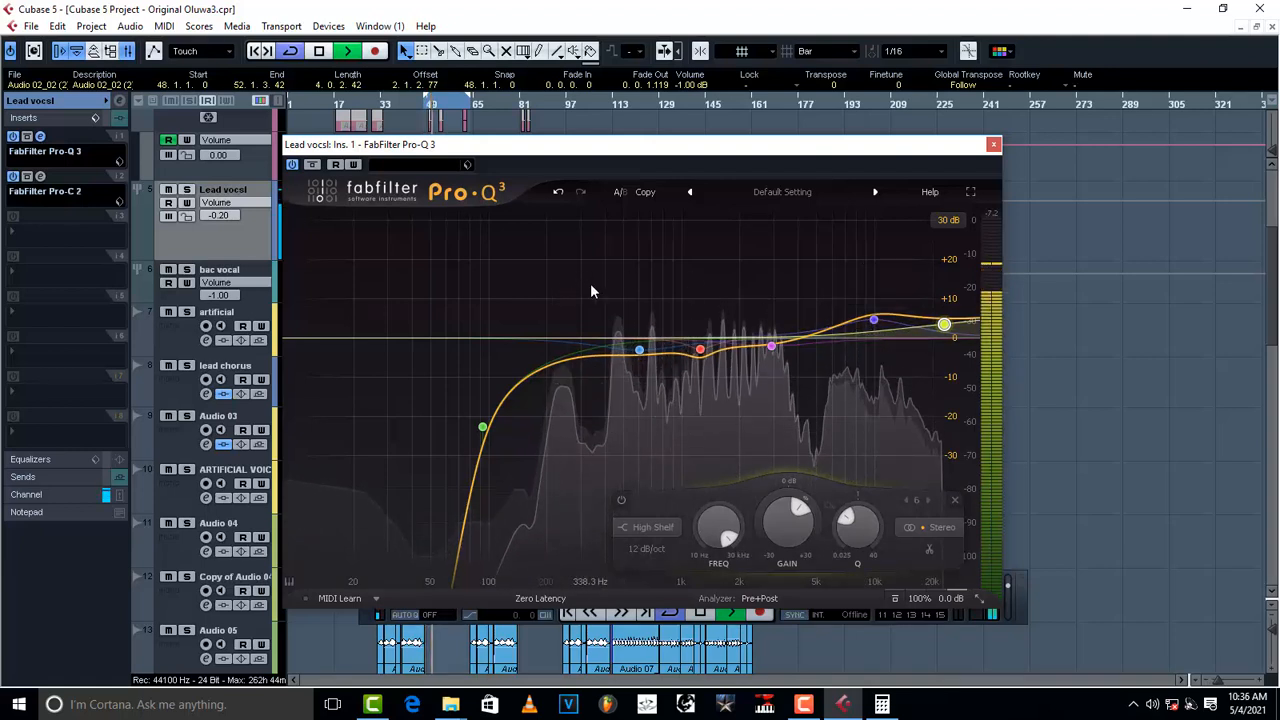
key(space)
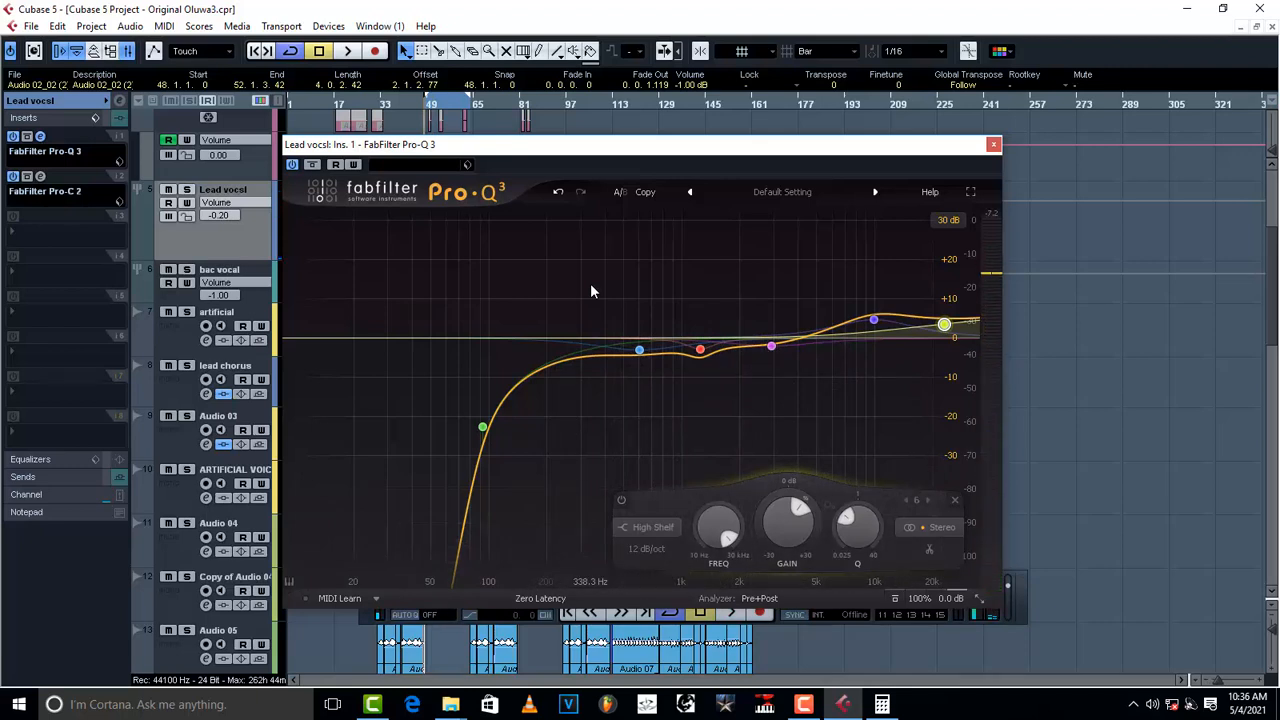
- Fine-tune the 9917 Hz bell to about +4.29 dB and the High Shelf to about +8.57 dB, then resume playback
click(874, 322)
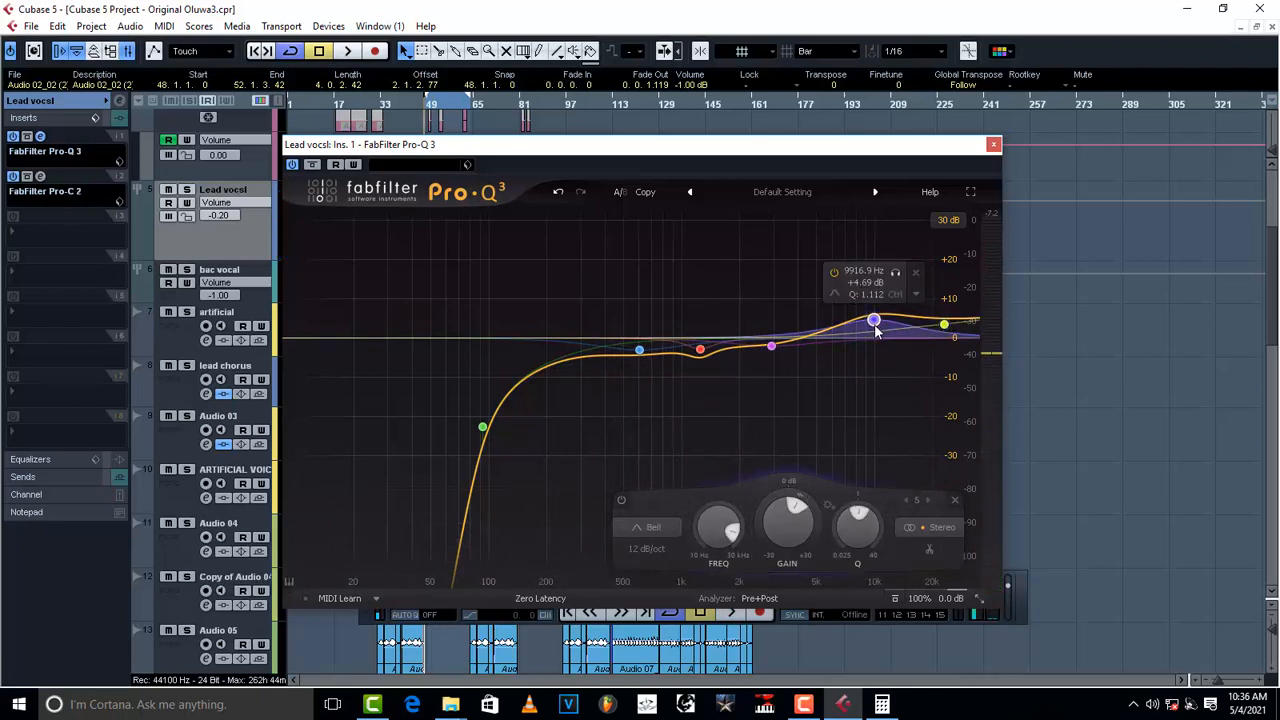
click(942, 324)
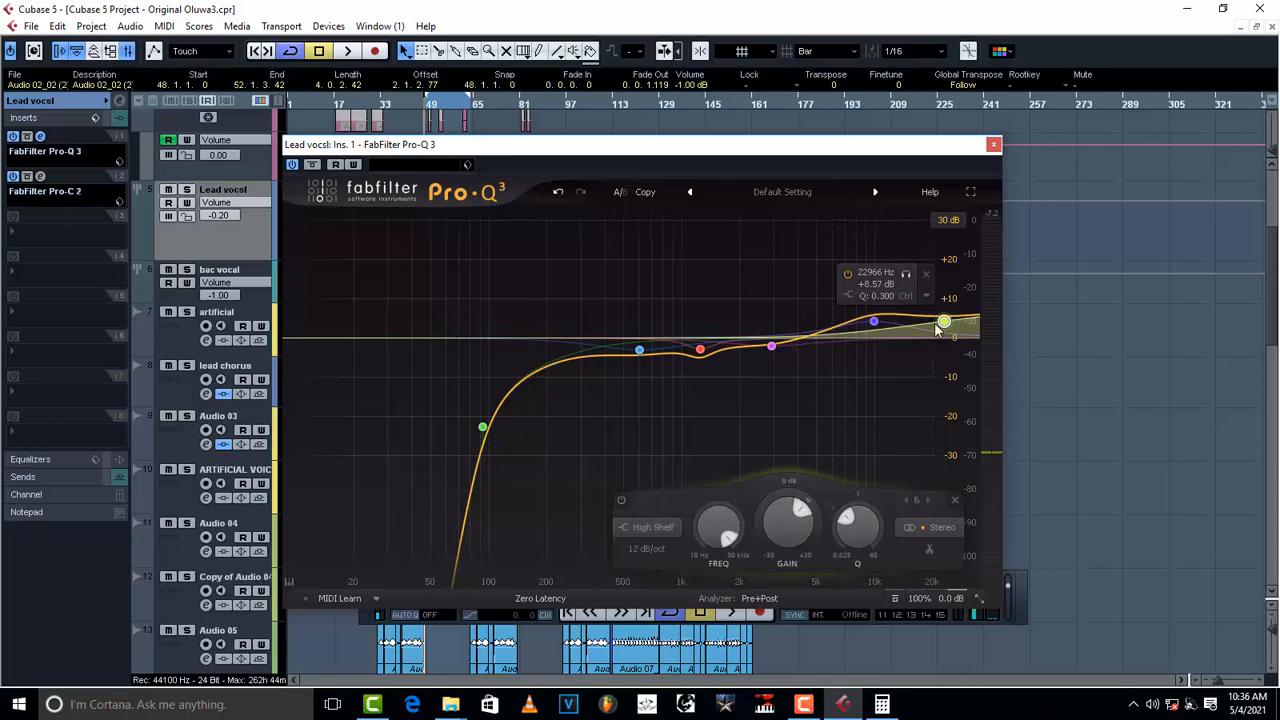
mouse_move(890, 326)
key(space)
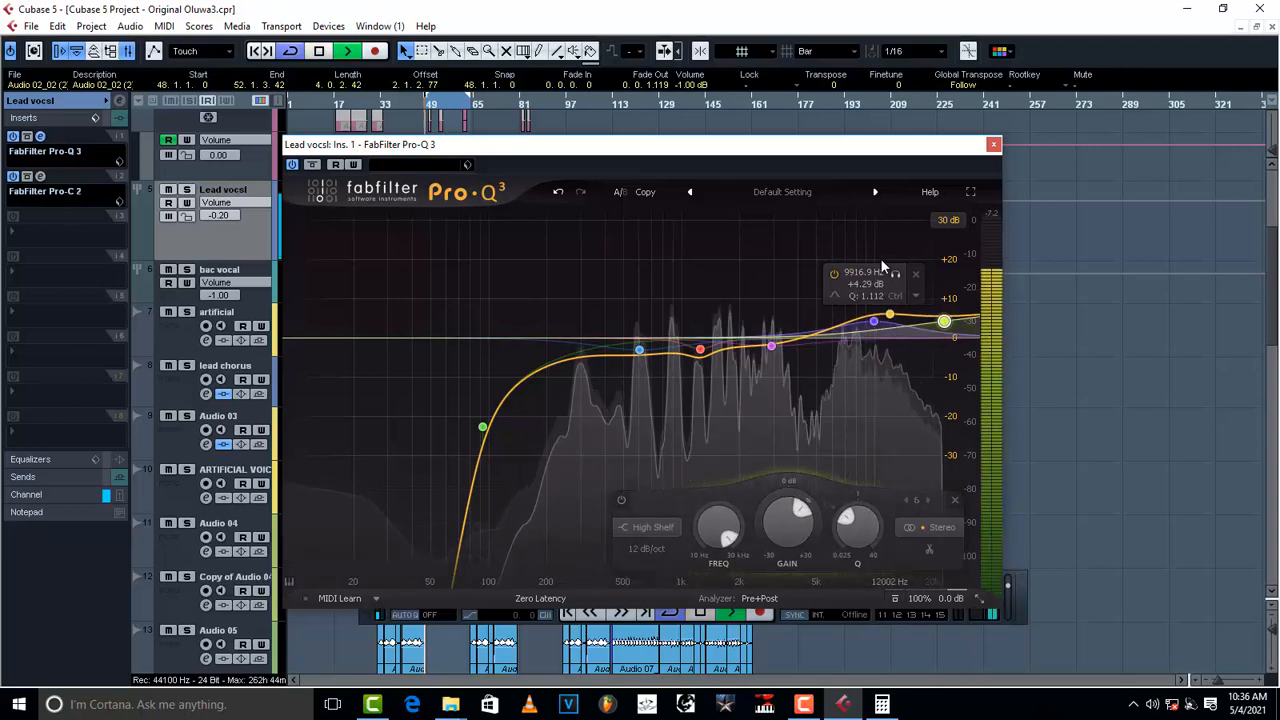
- Adjust the Pro-Q 3 Low Cut to about 89.8 Hz with Q 0.065, then stop playback and close the equalizer
mouse_move(513, 433)
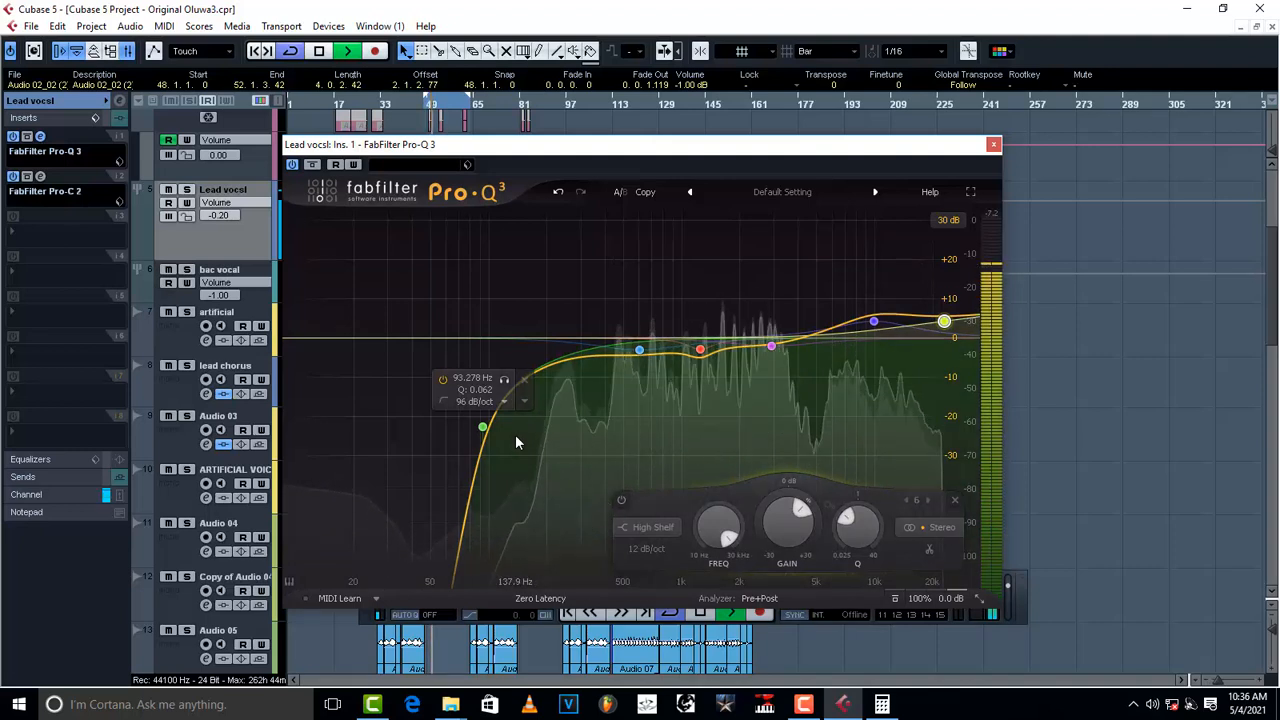
mouse_move(483, 428)
mouse_down()
mouse_move(473, 412)
mouse_move(480, 427)
mouse_up()
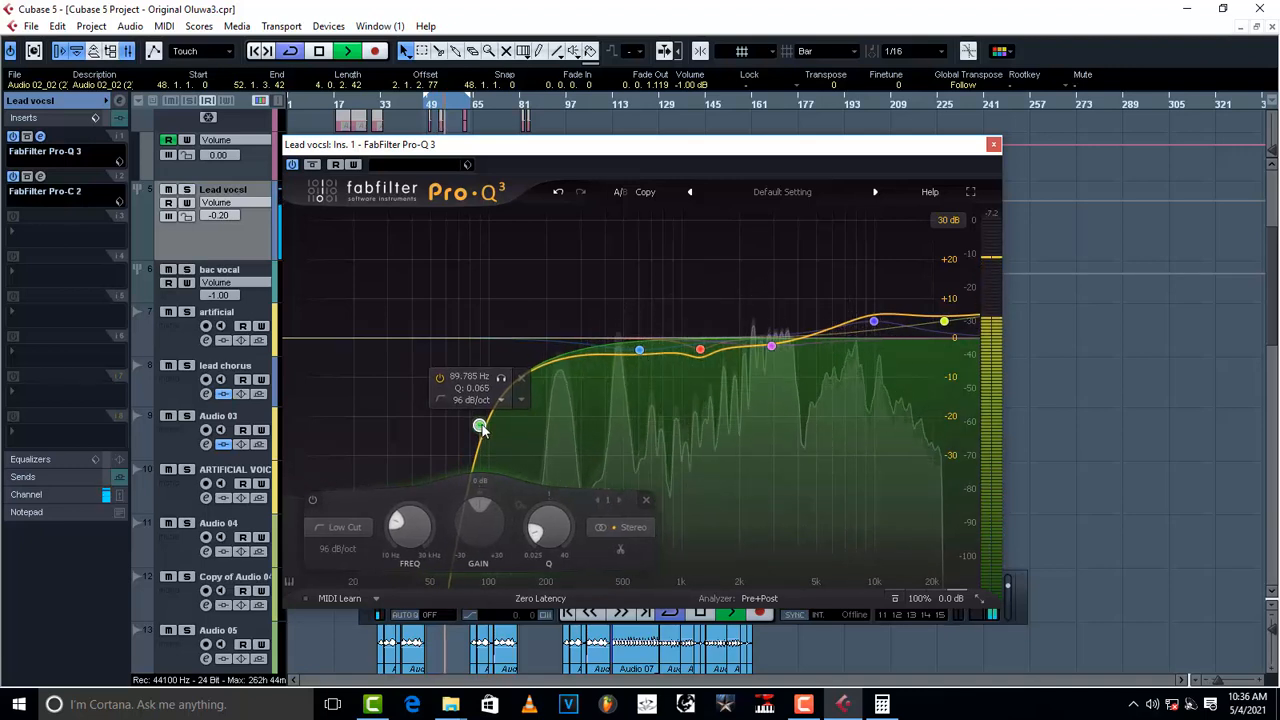
key(space)
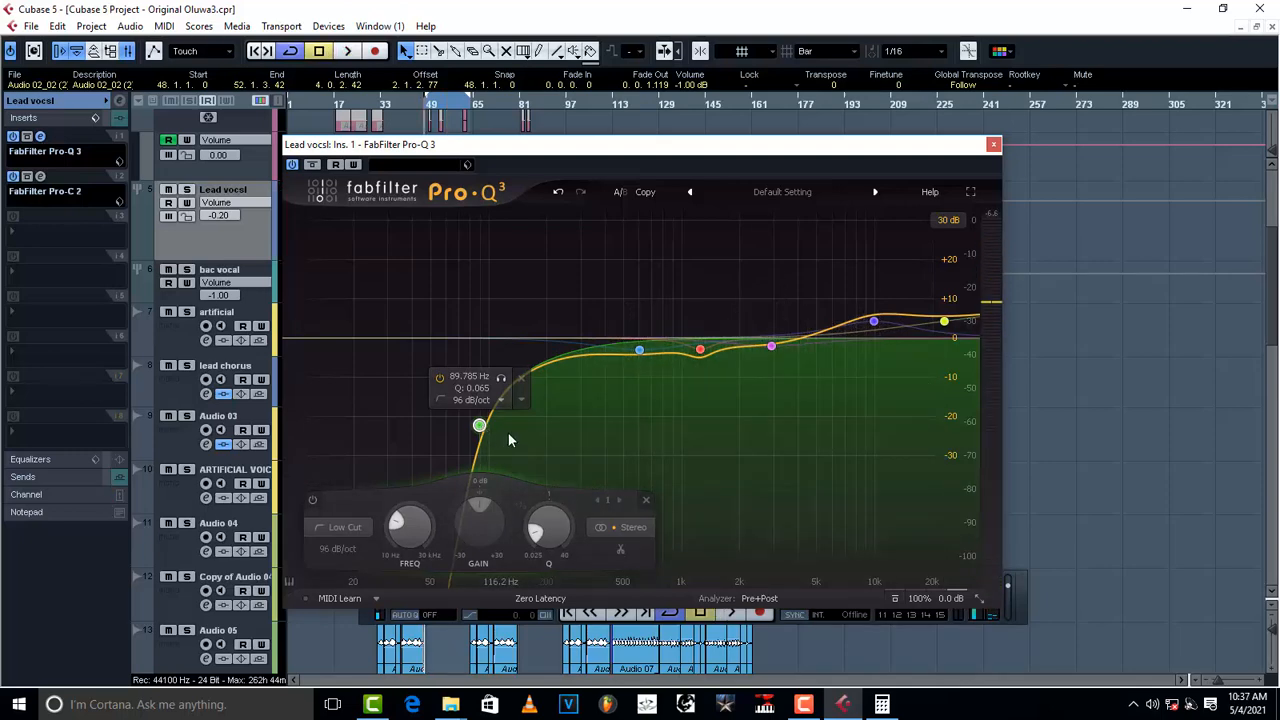
click(994, 145)
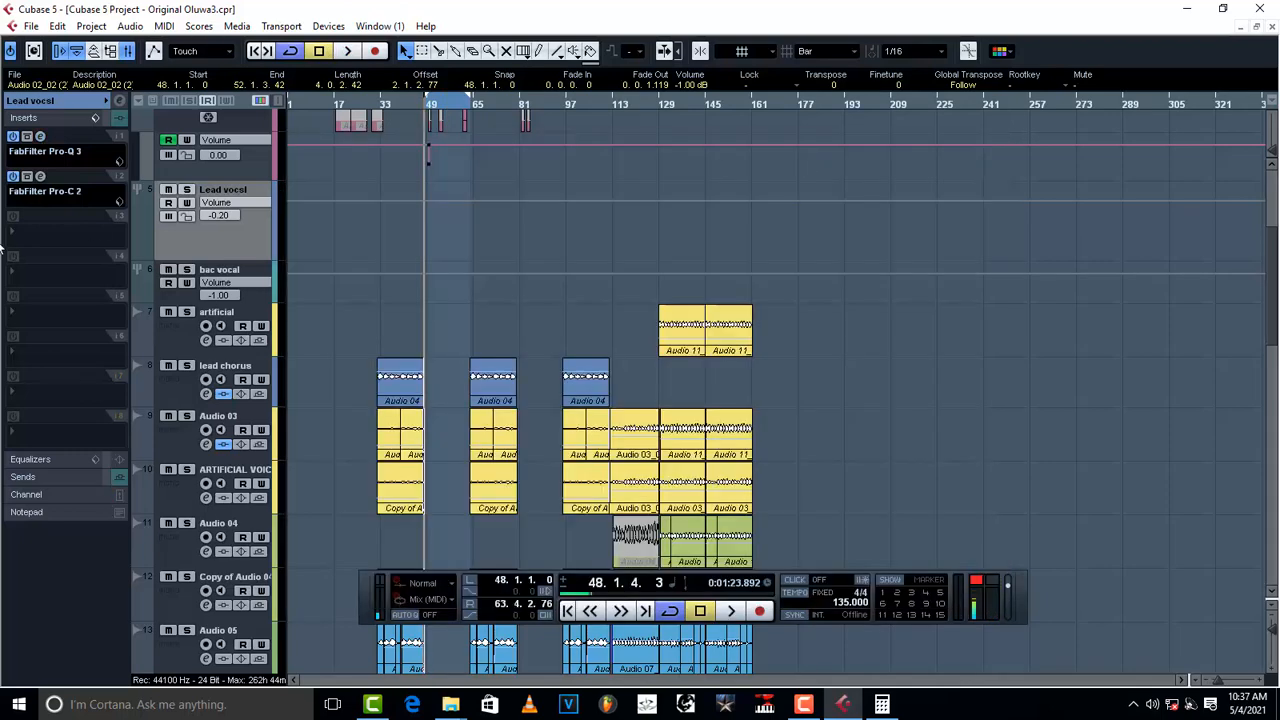
- Insert FabFilter Pro-MB in the third Lead vocsl insert slot and add a high band at 15000 Hz with about +4.58 dB level
click(32, 236)
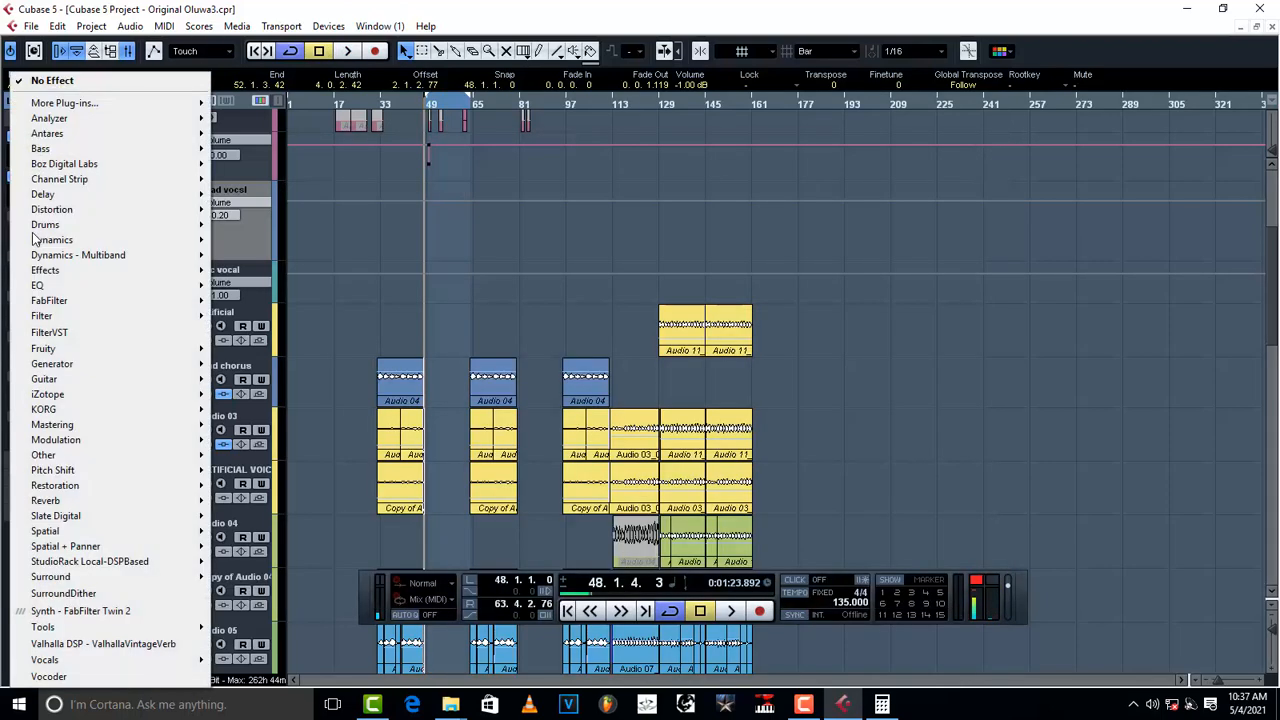
mouse_move(97, 302)
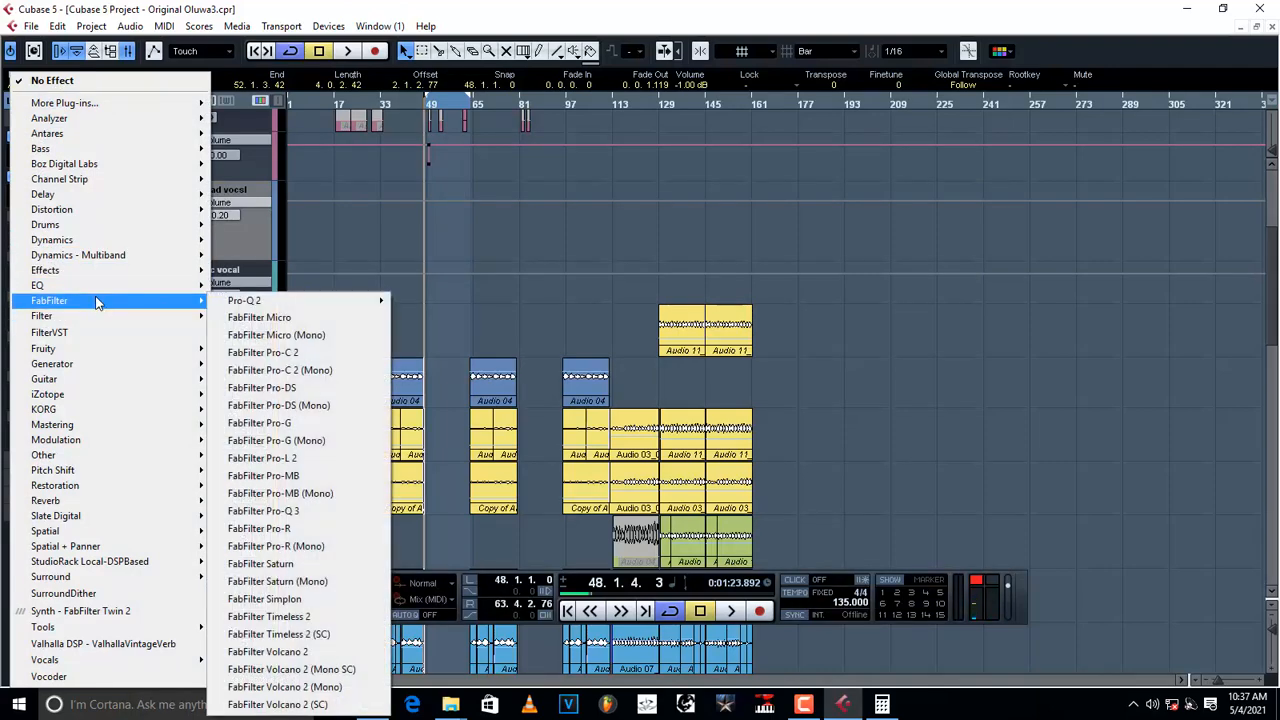
click(333, 482)
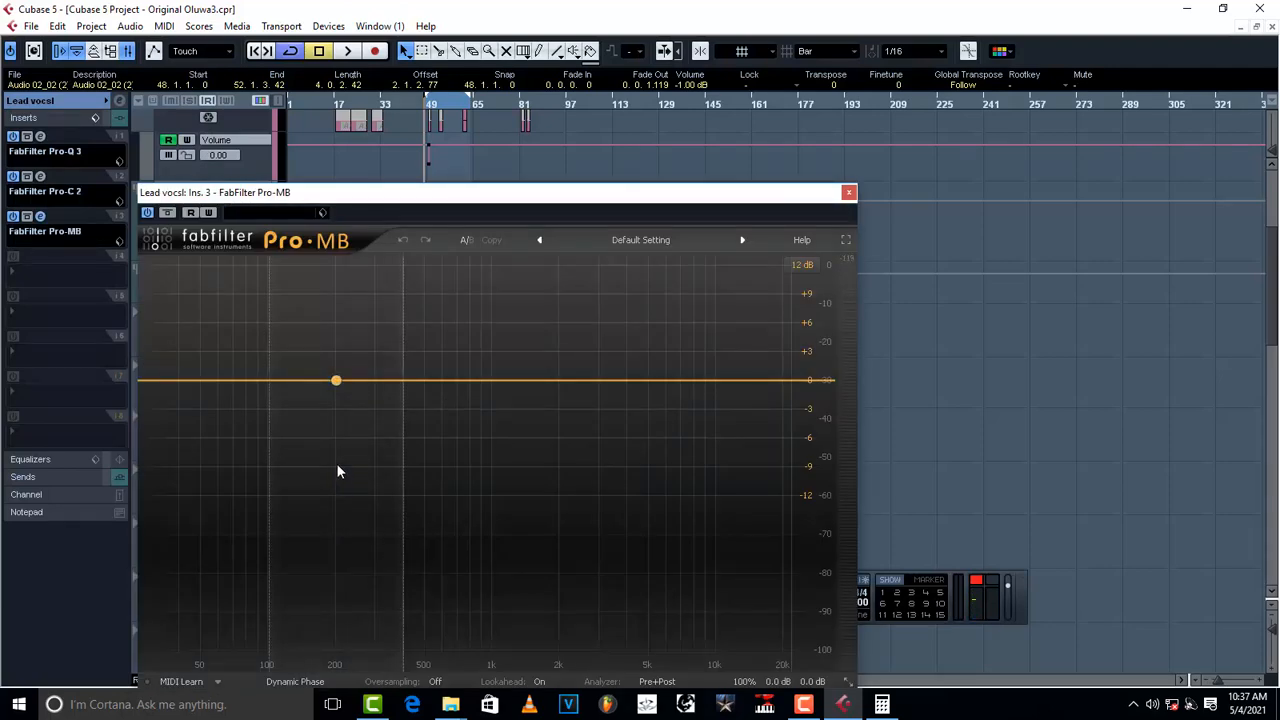
click(755, 382)
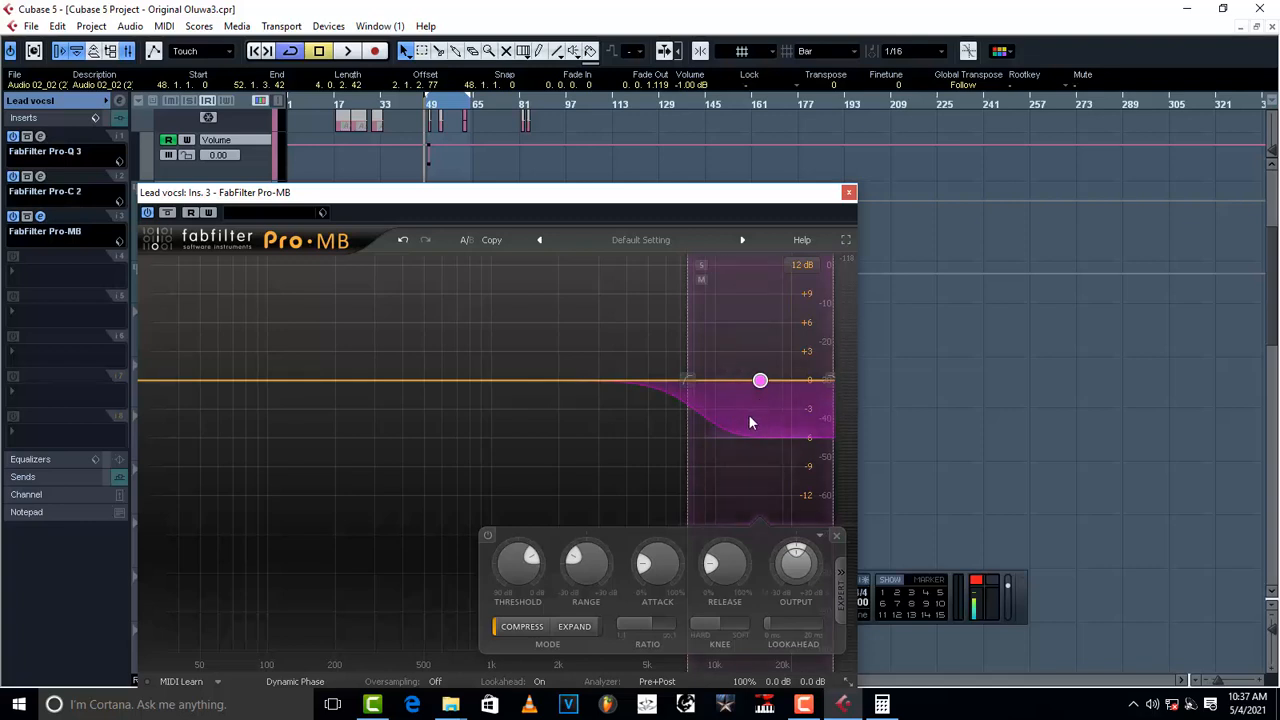
drag(760, 380, 761, 338)
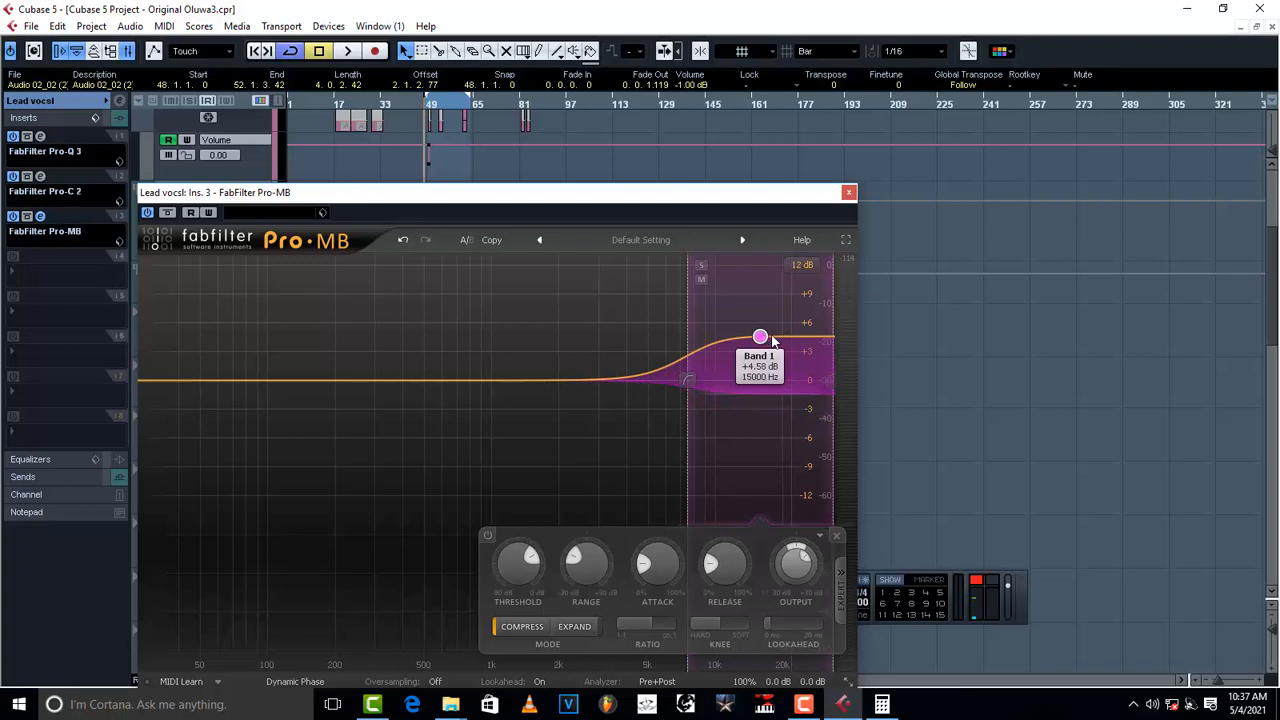
- During playback, reduce the Pro-MB high band's level to about +1.83 dB and lower its threshold
key(space)
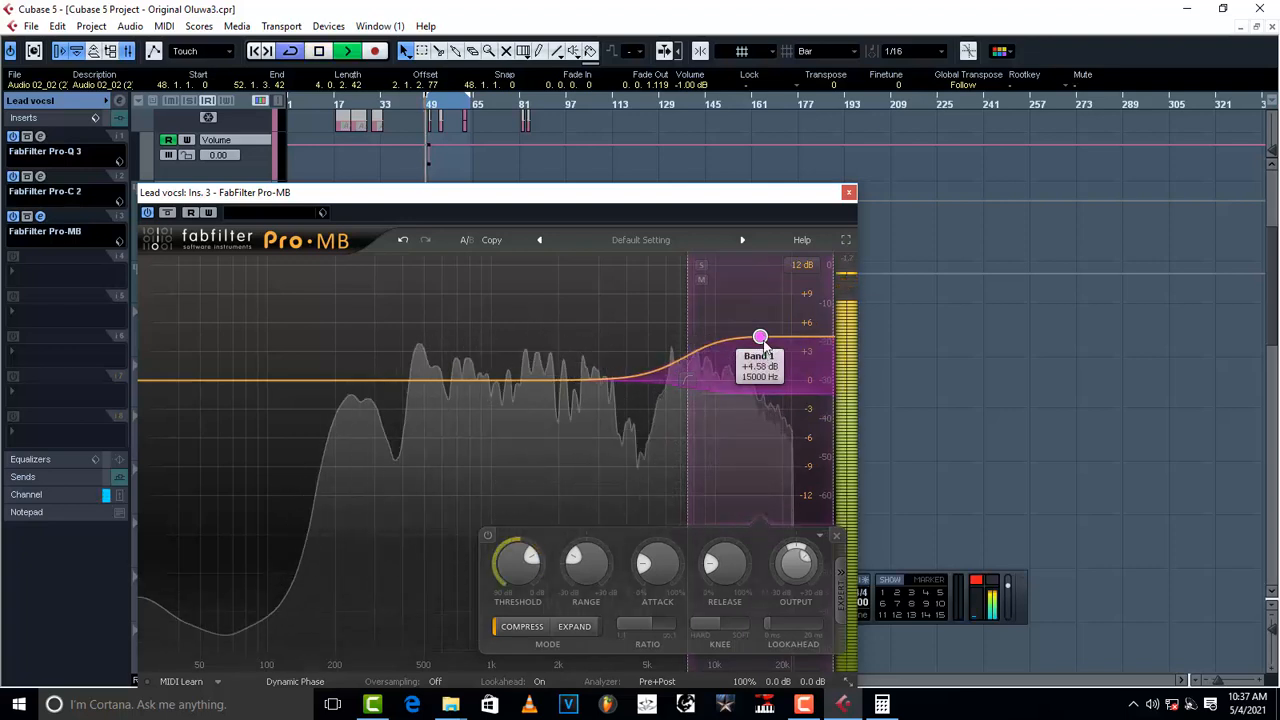
drag(762, 341, 761, 358)
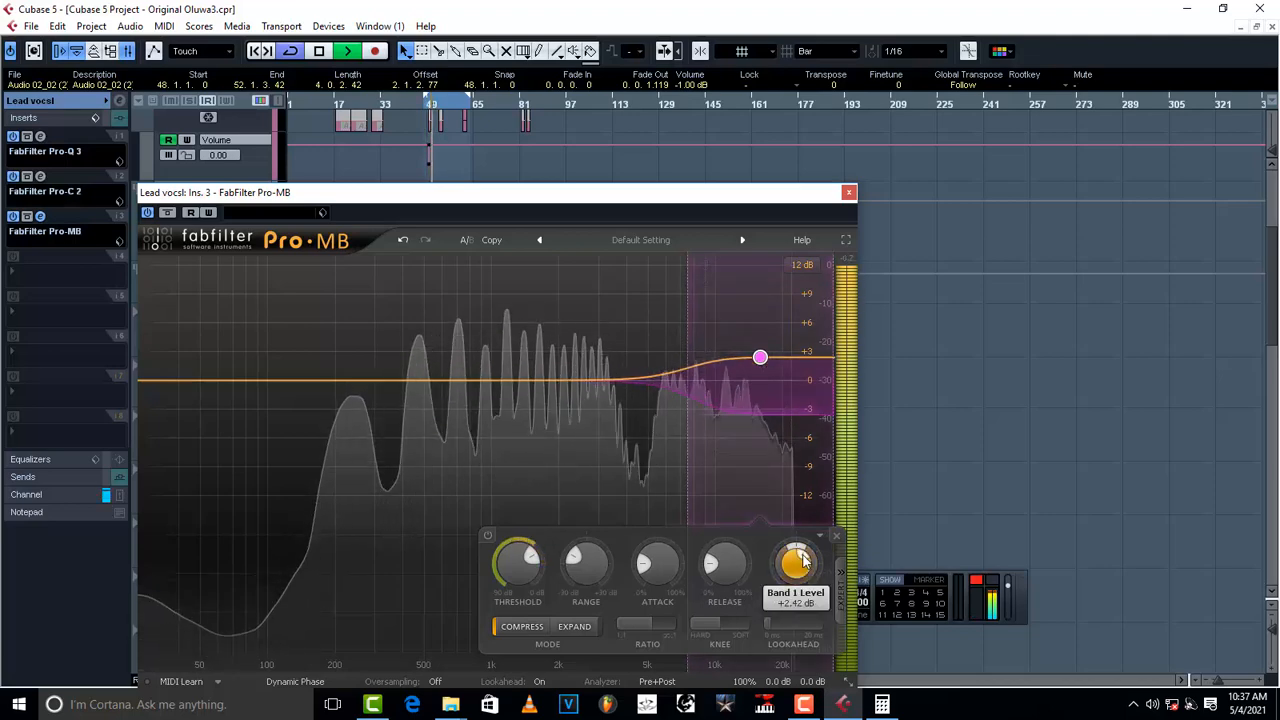
mouse_move(760, 357)
mouse_down()
mouse_move(762, 372)
mouse_move(760, 361)
mouse_up()
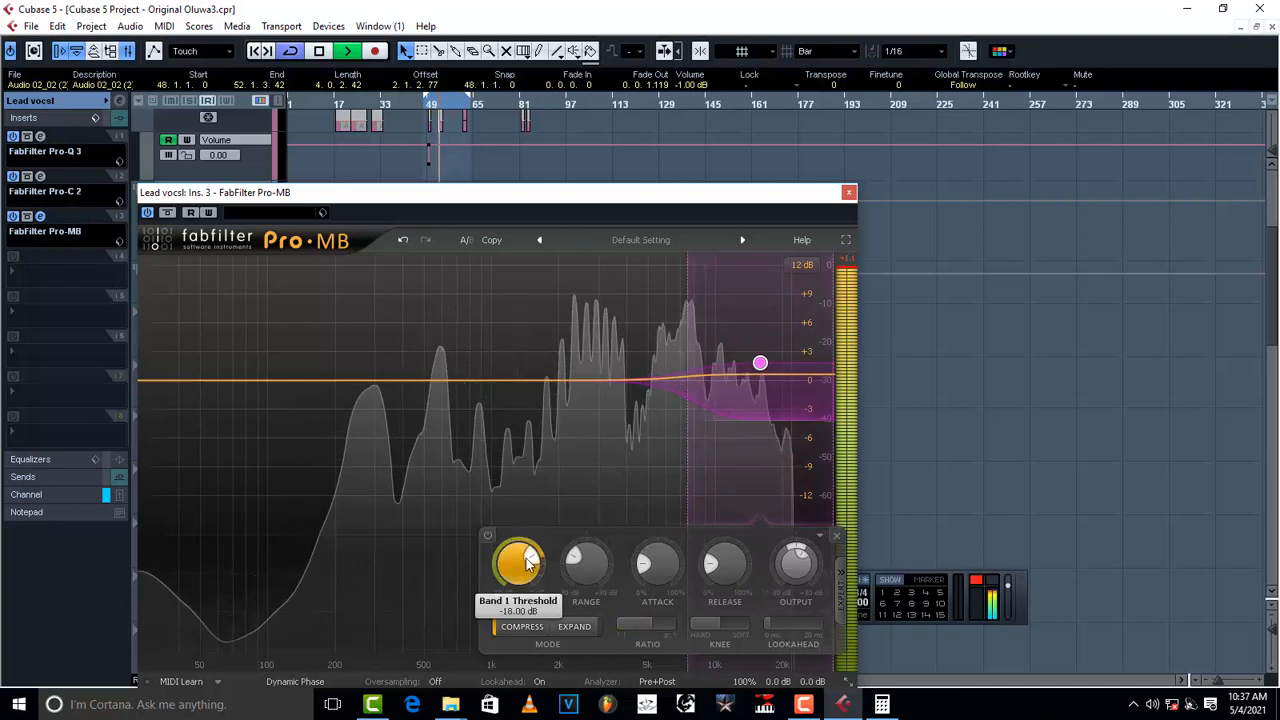
drag(512, 541, 484, 553)
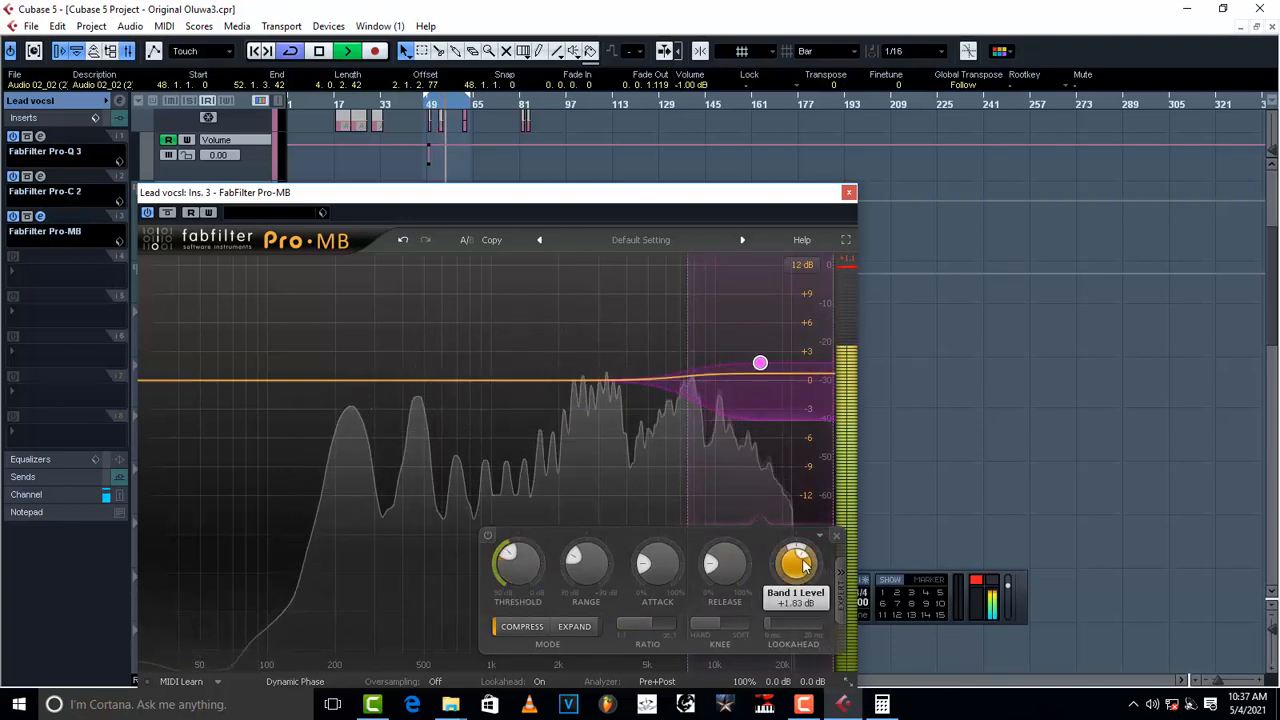
- Raise the Pro-MB band's threshold, move its low crossover to 15000 Hz and settle its level at about +0.75 dB
scroll(756, 388, up, 5)
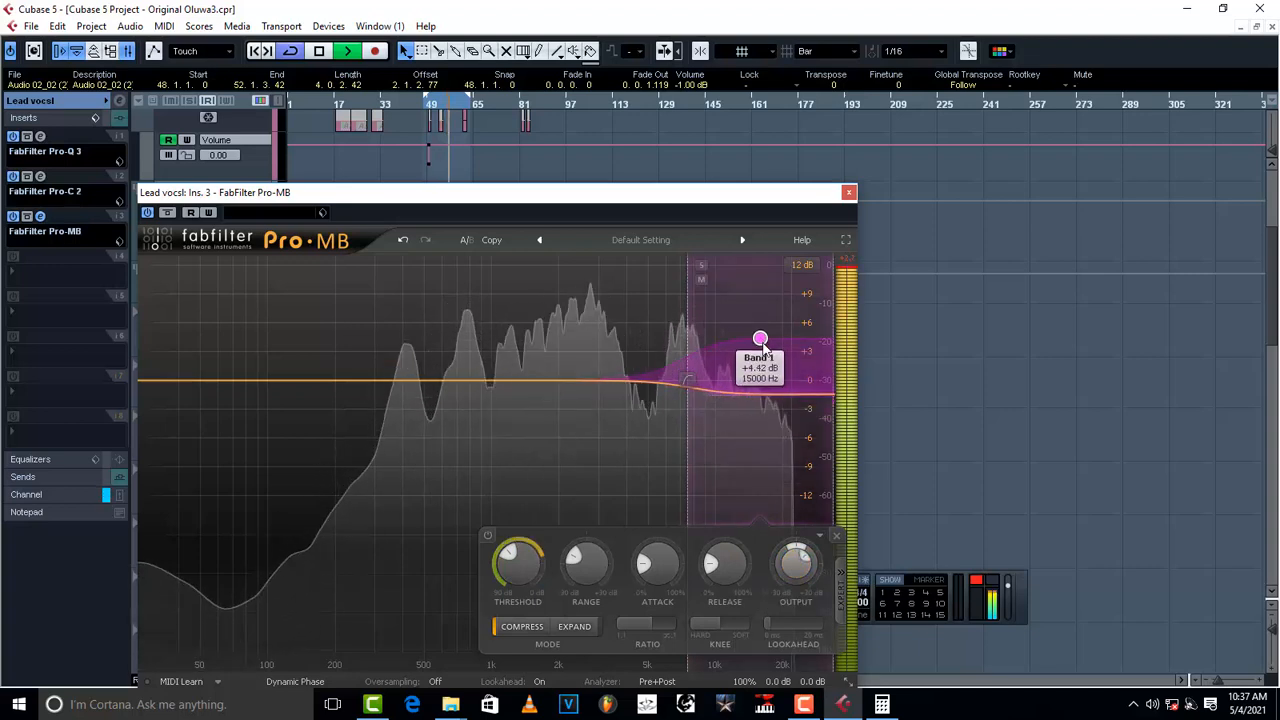
drag(762, 345, 762, 367)
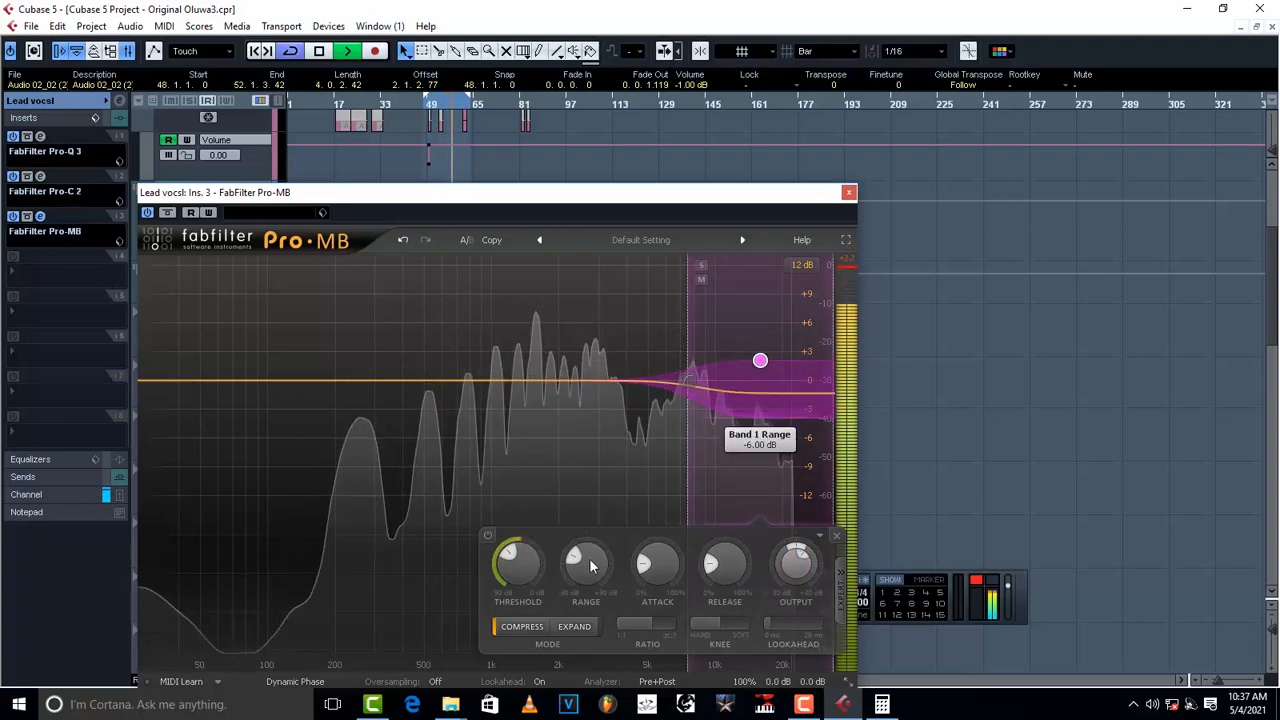
drag(509, 553, 545, 571)
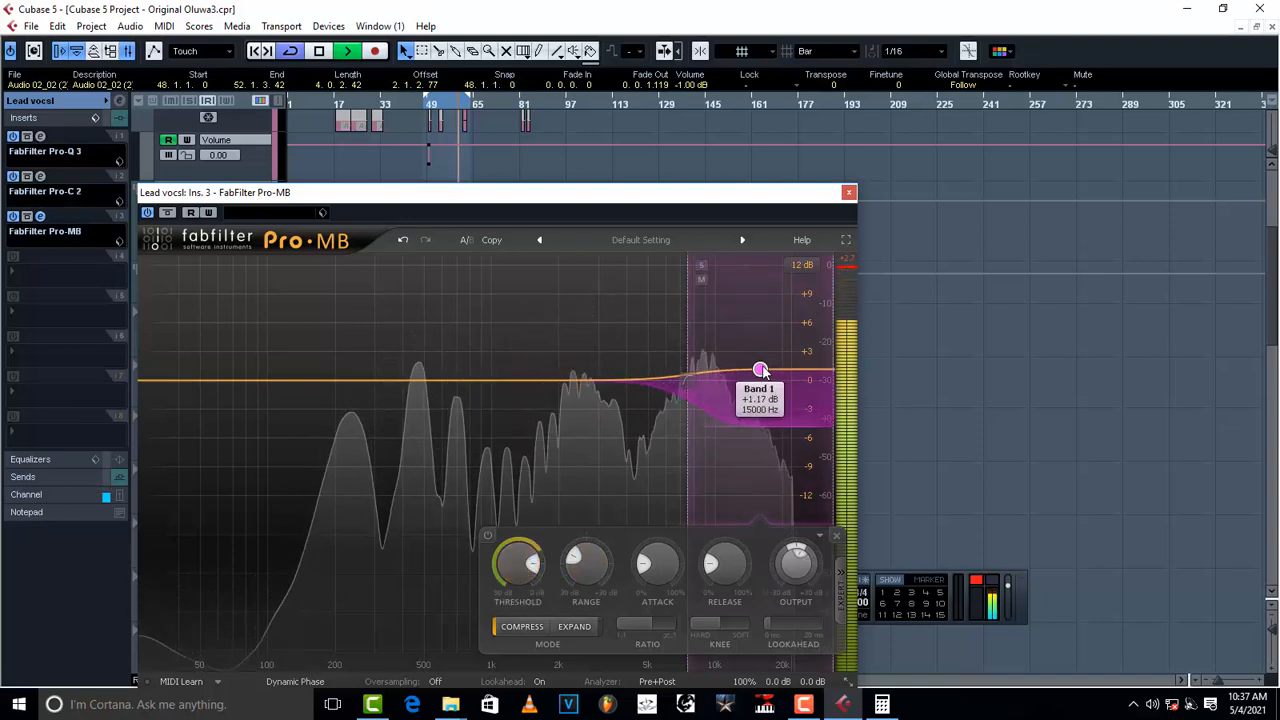
drag(687, 396, 800, 384)
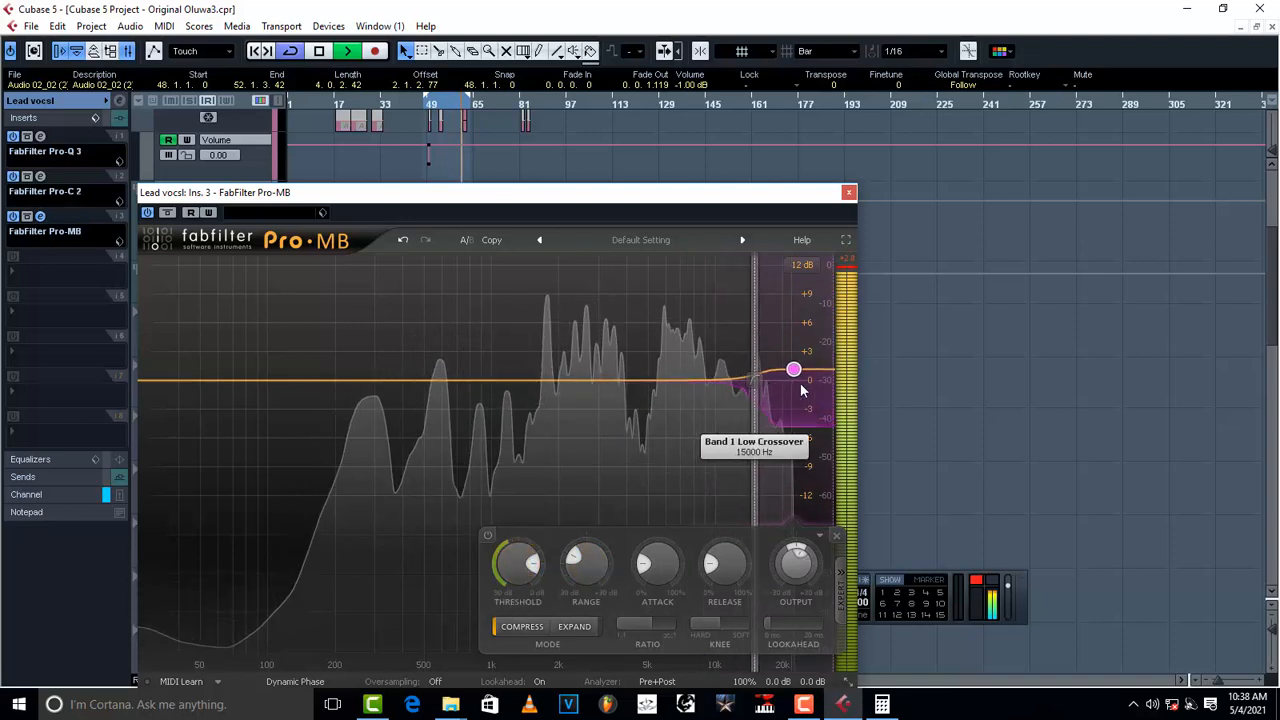
mouse_move(795, 377)
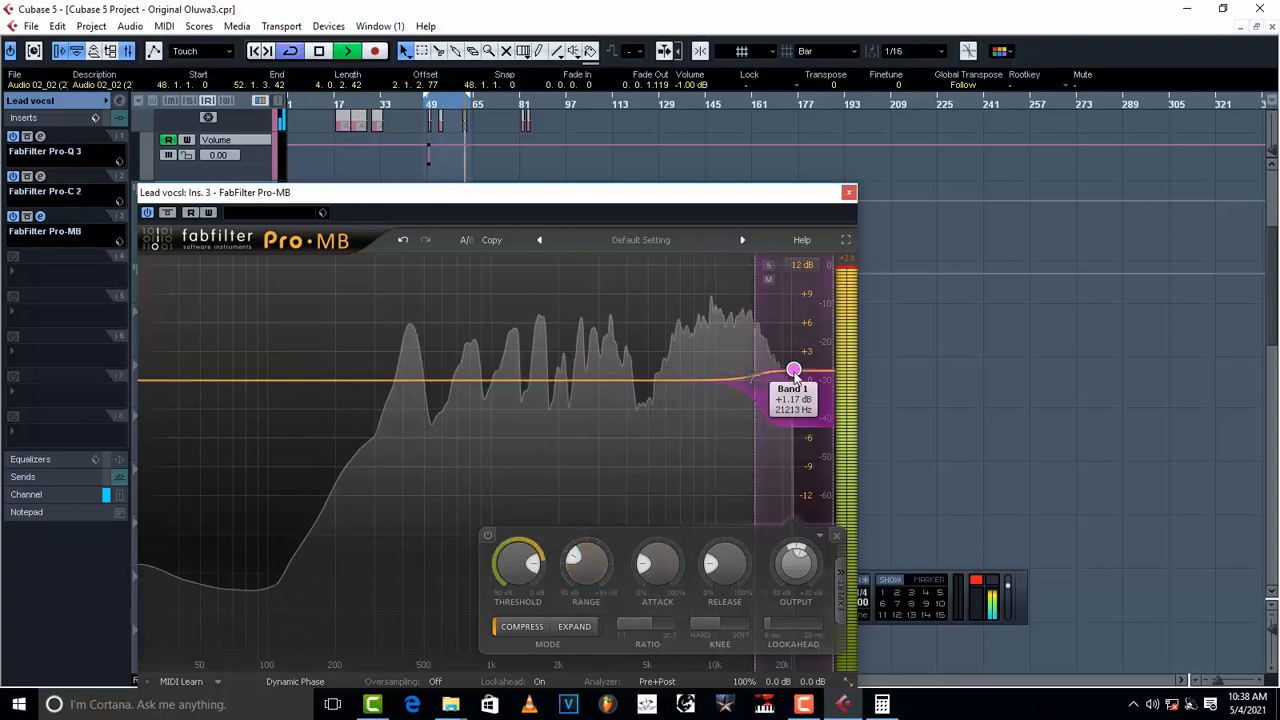
drag(794, 371, 794, 375)
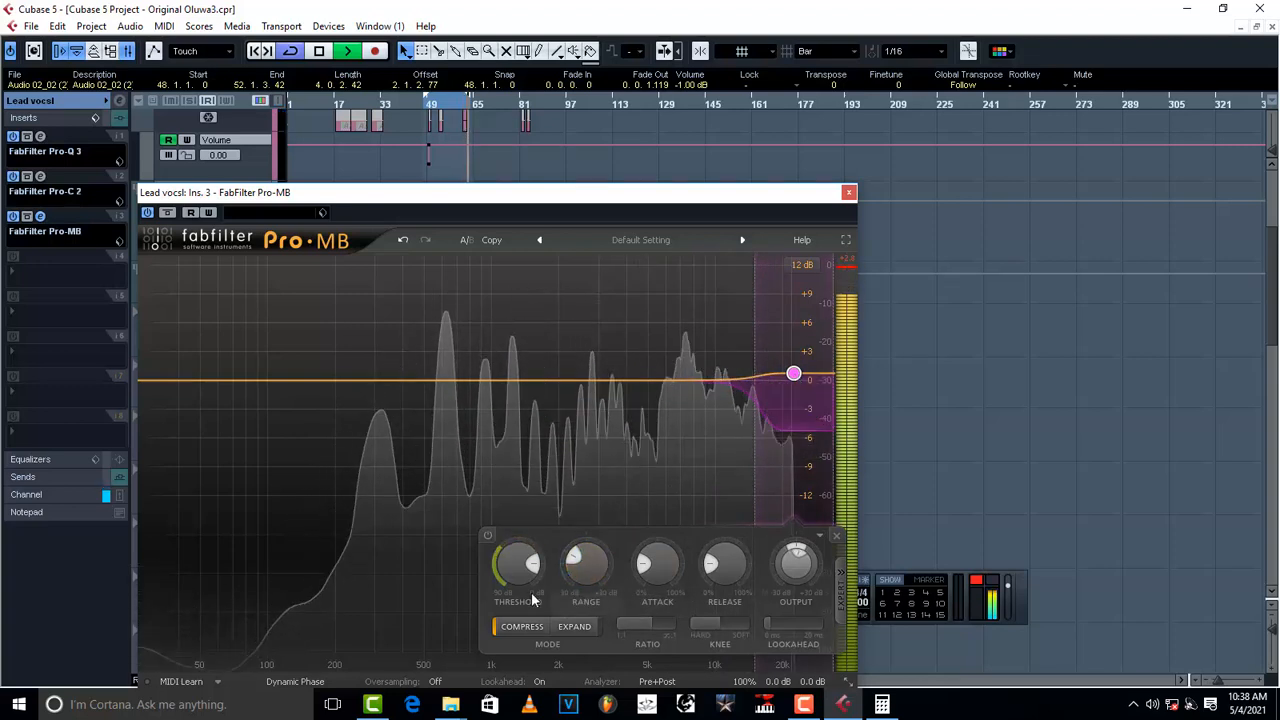
- Fine-tune the Pro-MB band's threshold, set its side pan to -3.06 dB and level to about +2.16 dB, then stop playback and close it
drag(533, 563, 539, 552)
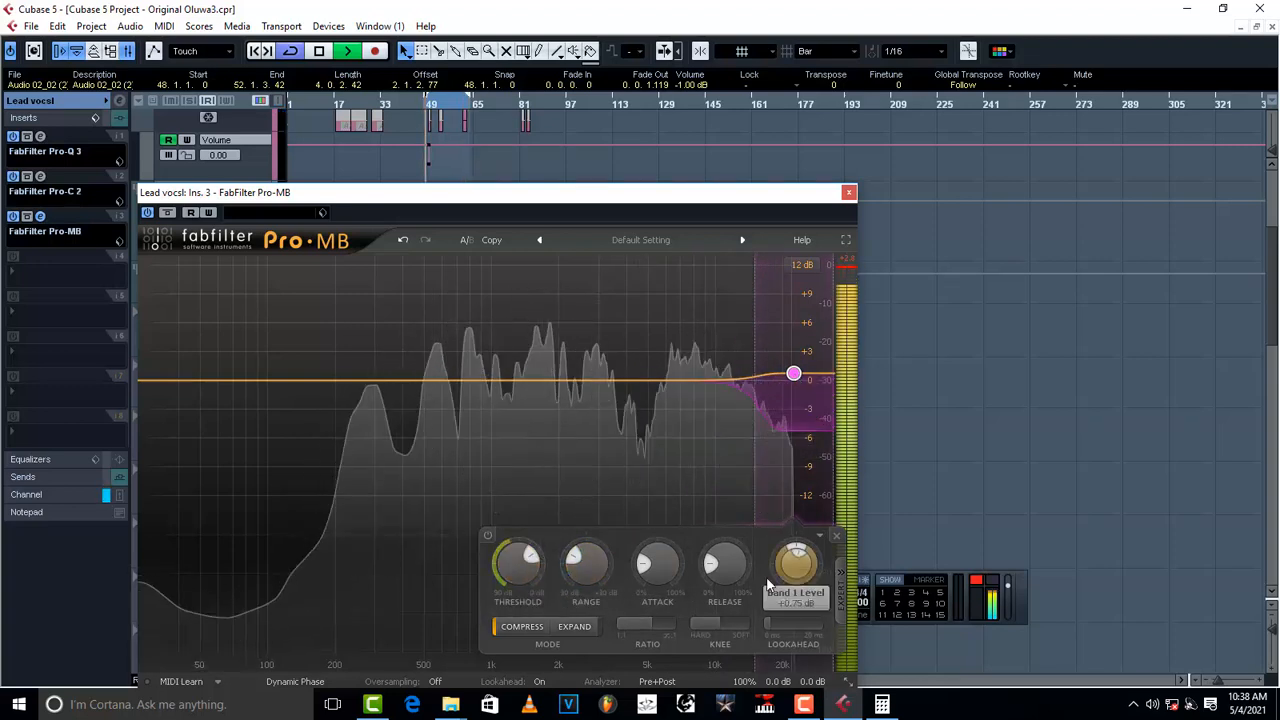
mouse_move(800, 562)
mouse_down()
mouse_move(815, 565)
mouse_move(785, 553)
mouse_move(780, 563)
mouse_move(820, 568)
mouse_up()
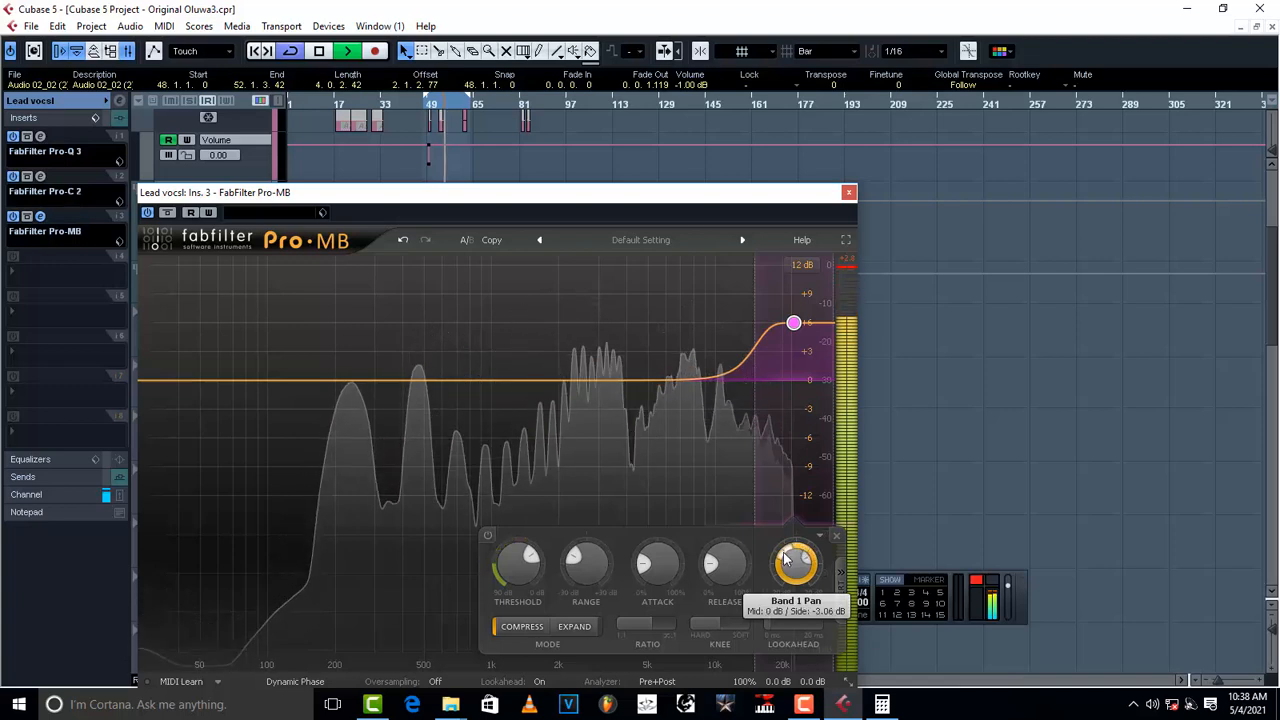
drag(797, 562, 812, 563)
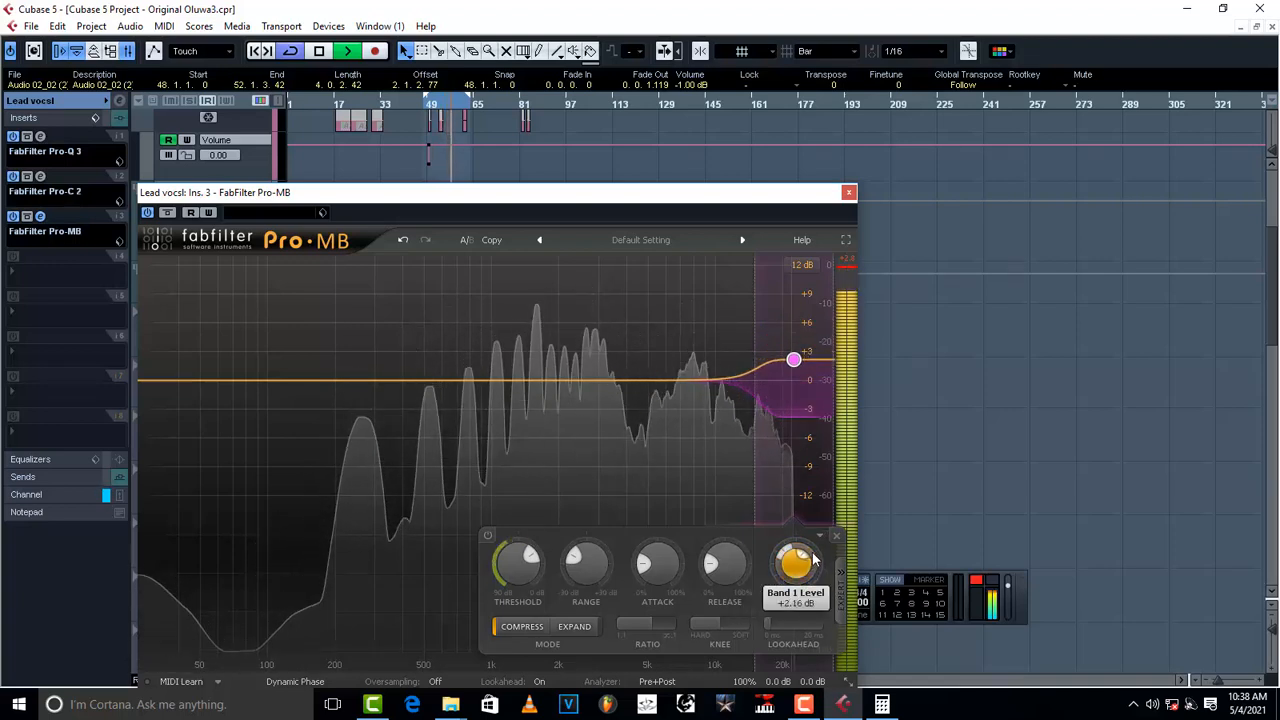
mouse_move(815, 561)
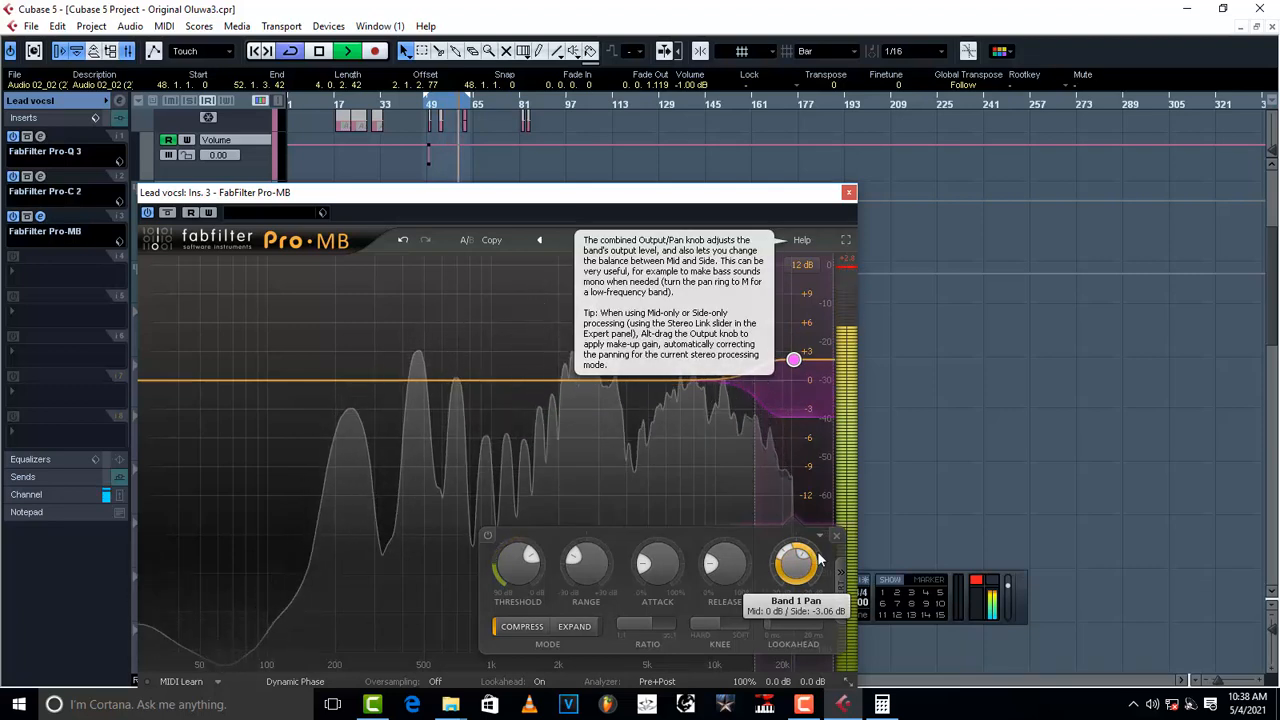
key(space)
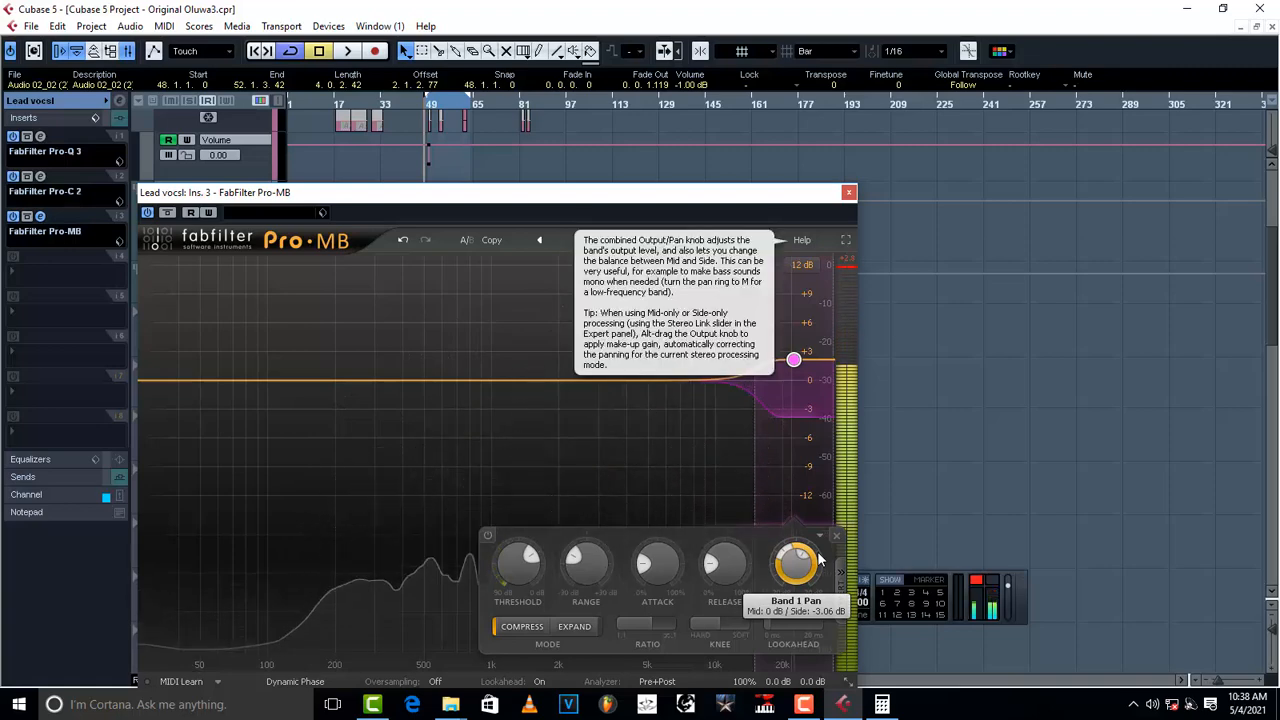
click(849, 193)
- Insert FabFilter Pro-DS in the fourth Lead vocsl insert slot
click(18, 268)
mouse_move(24, 271)
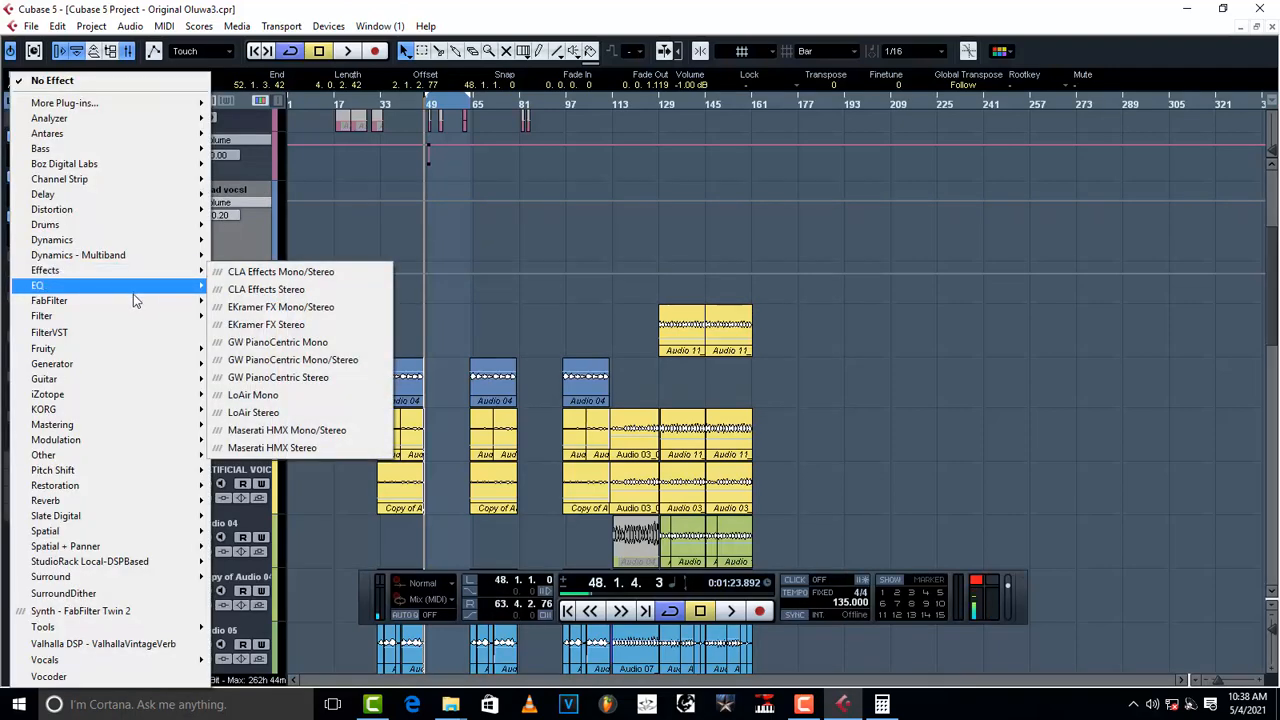
mouse_move(133, 300)
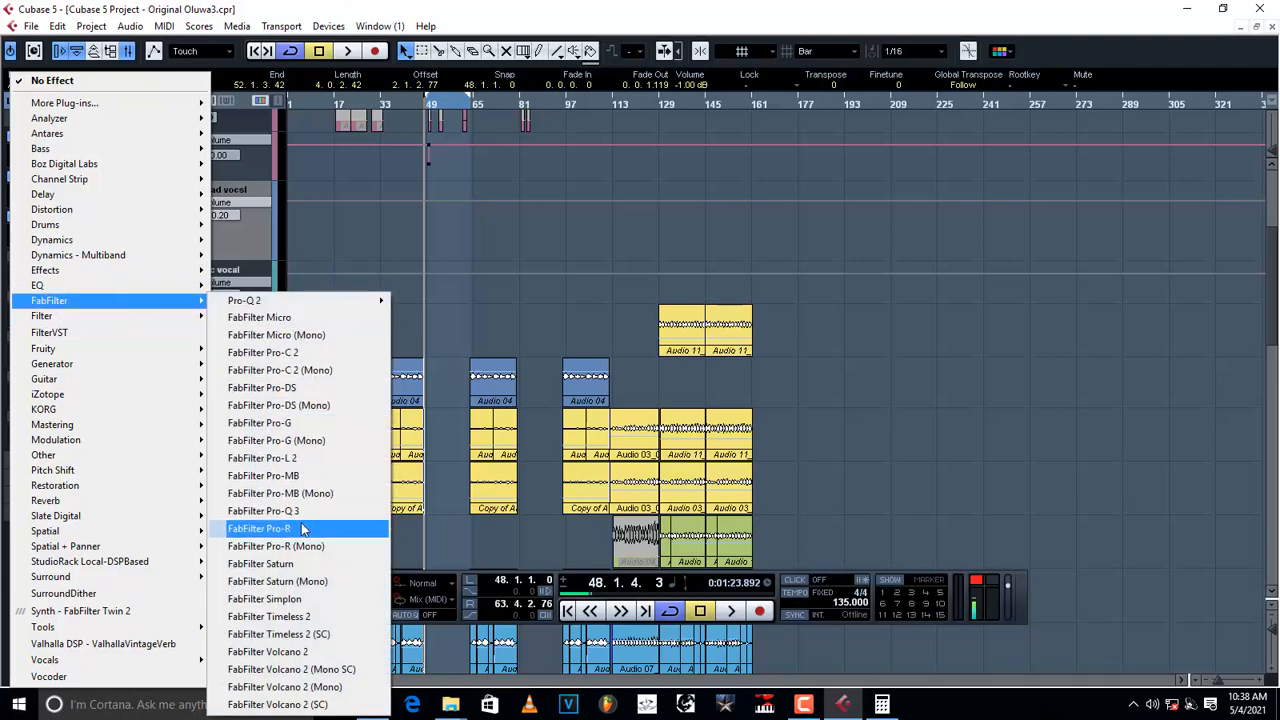
click(295, 388)
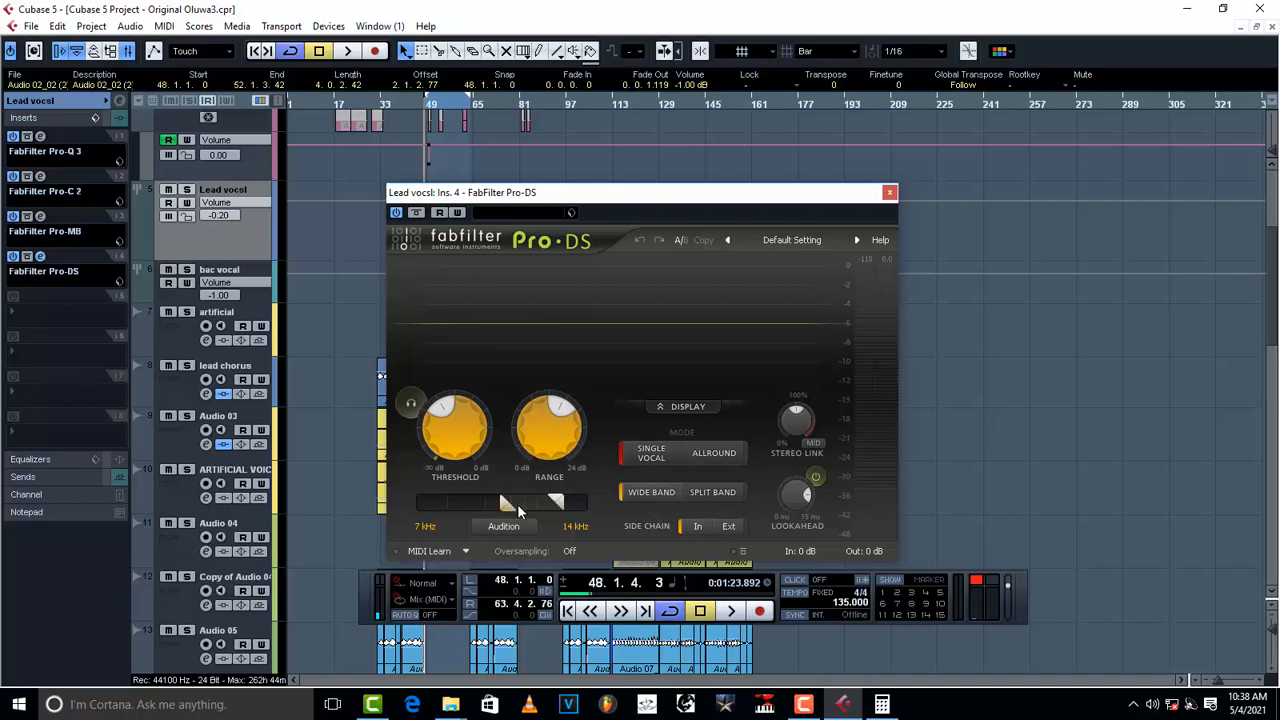
- Set the Pro-DS side-chain frequency range to about 4.184 kHz to 6.742 kHz while the vocal plays
mouse_move(503, 505)
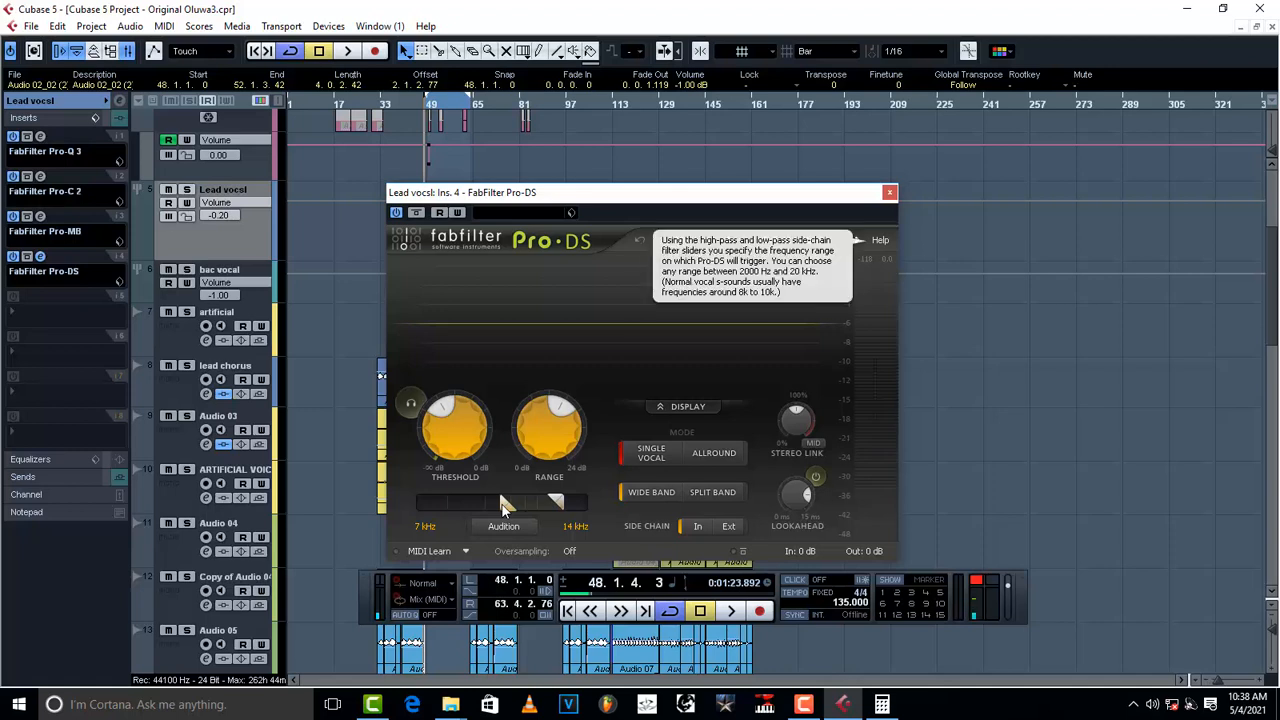
drag(490, 504, 483, 507)
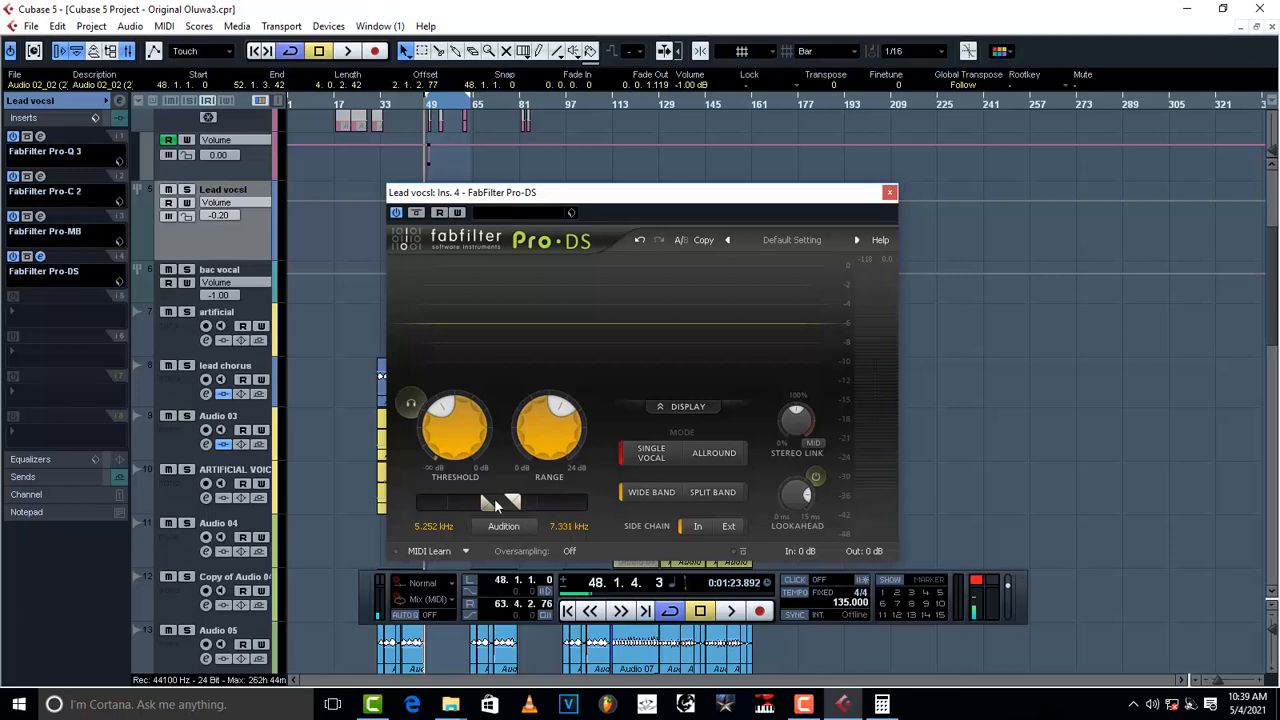
drag(512, 503, 505, 508)
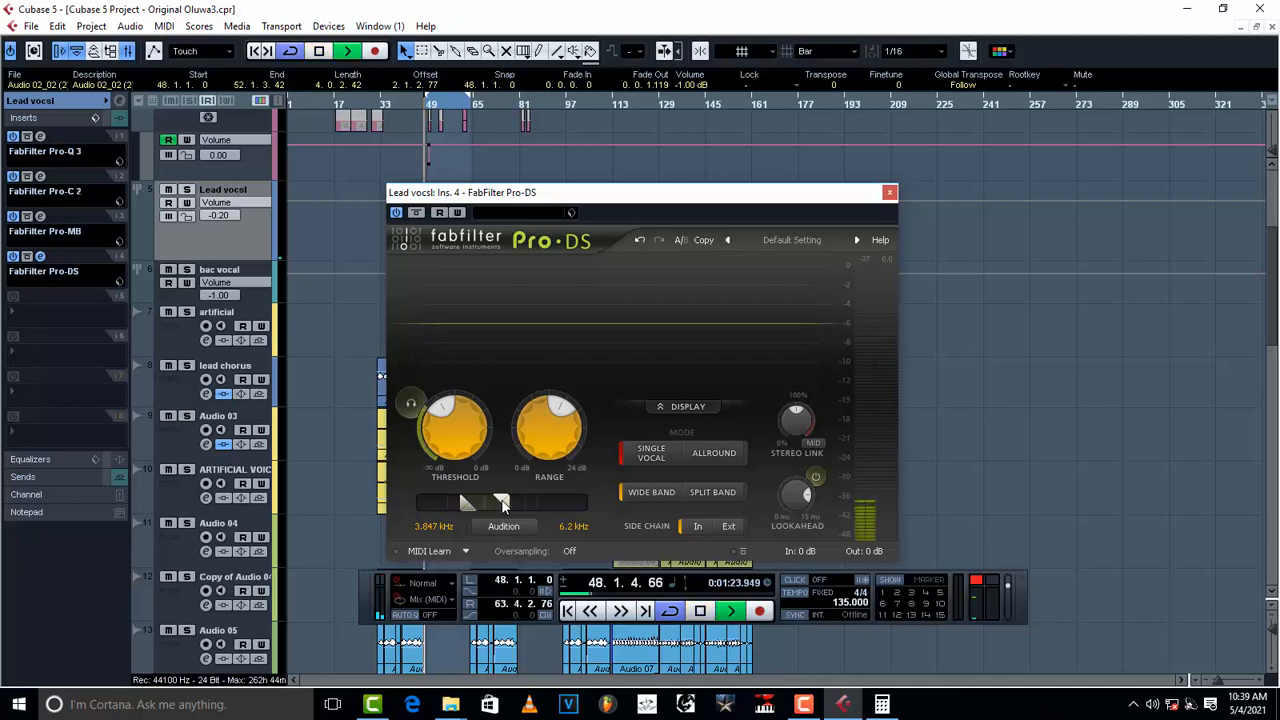
mouse_move(473, 500)
mouse_down()
mouse_move(499, 503)
mouse_move(457, 508)
mouse_move(509, 507)
mouse_move(469, 508)
mouse_up()
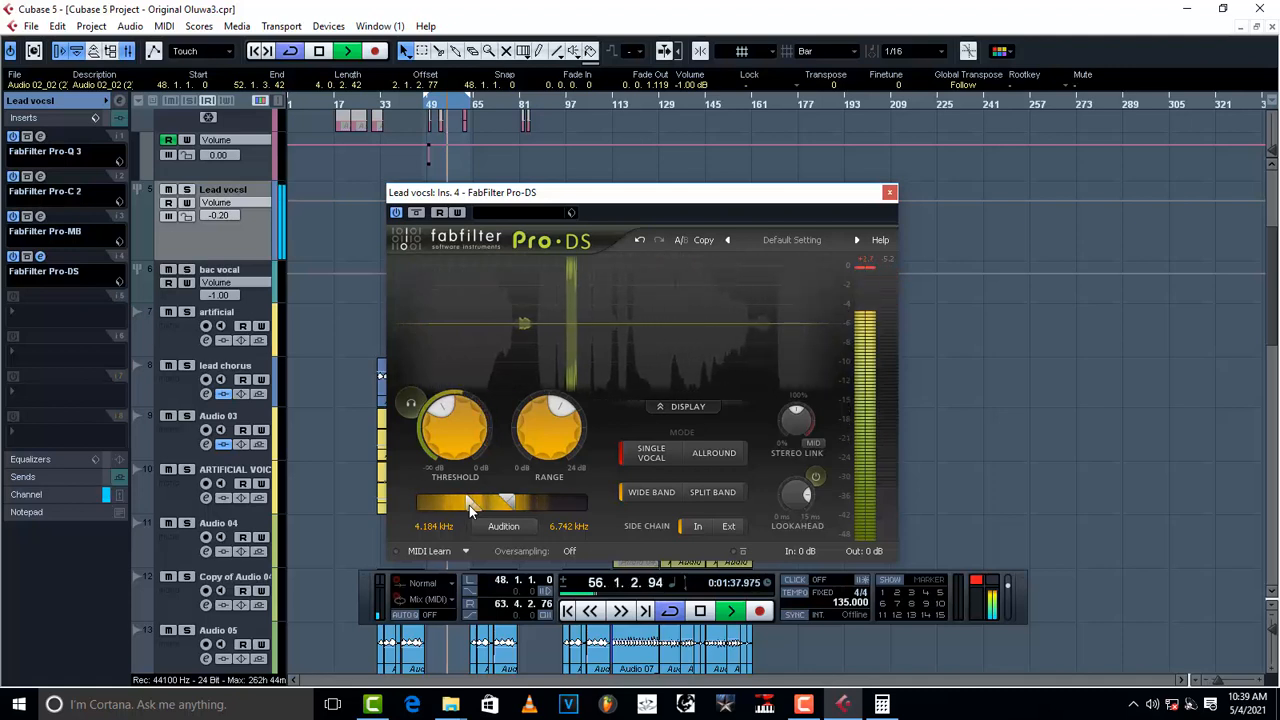
- Lower the Pro-DS threshold to about -47.27 dB and raise the upper side-chain frequency to about 7.601 kHz, then stop playback
mouse_move(538, 405)
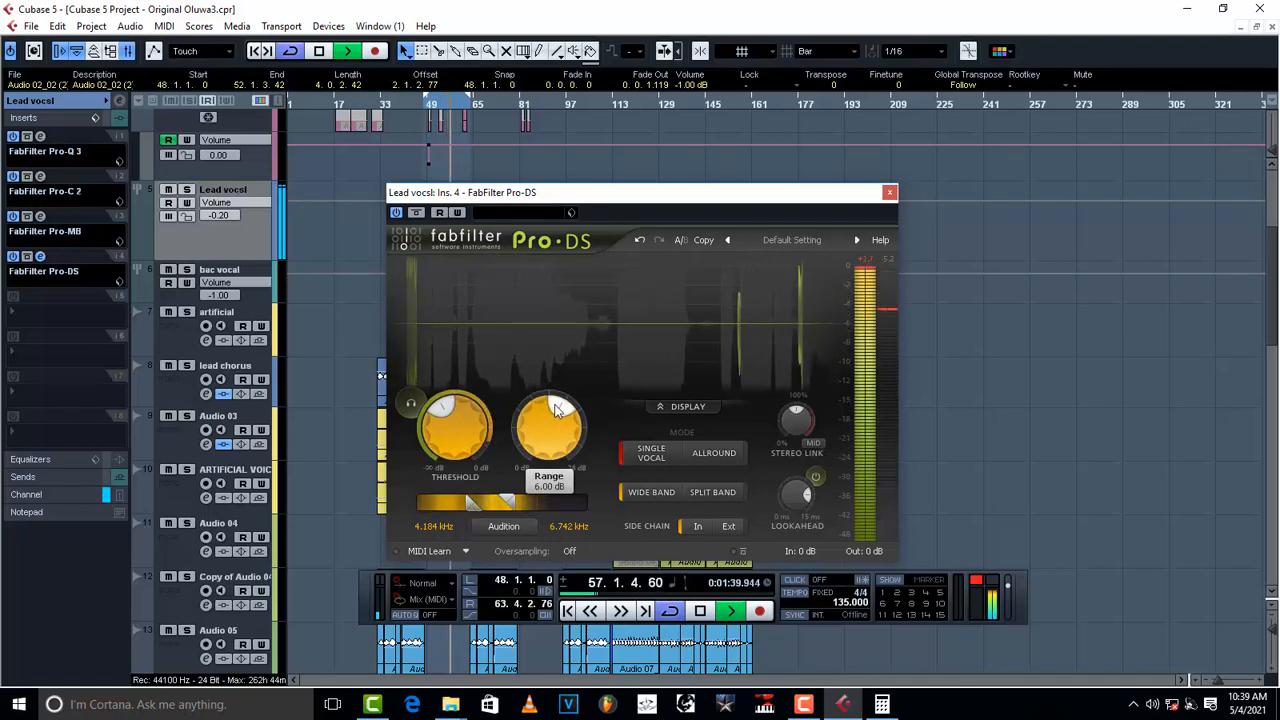
mouse_move(448, 402)
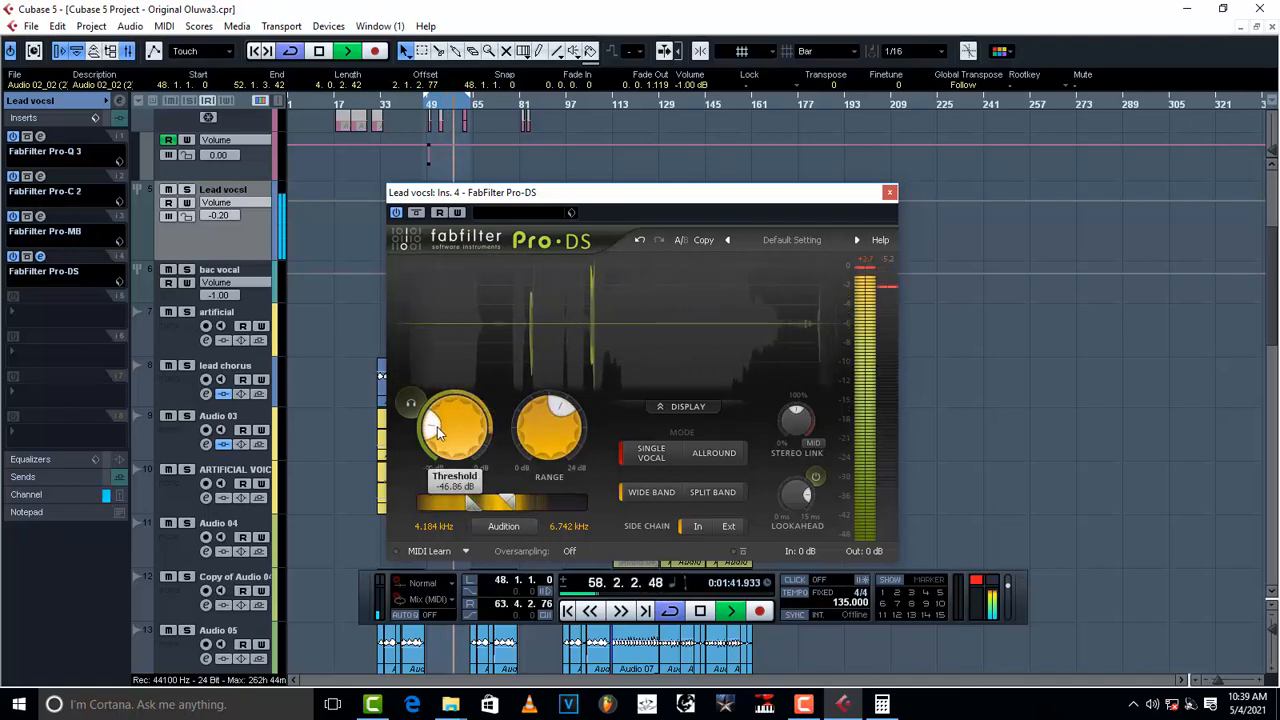
drag(440, 414, 497, 418)
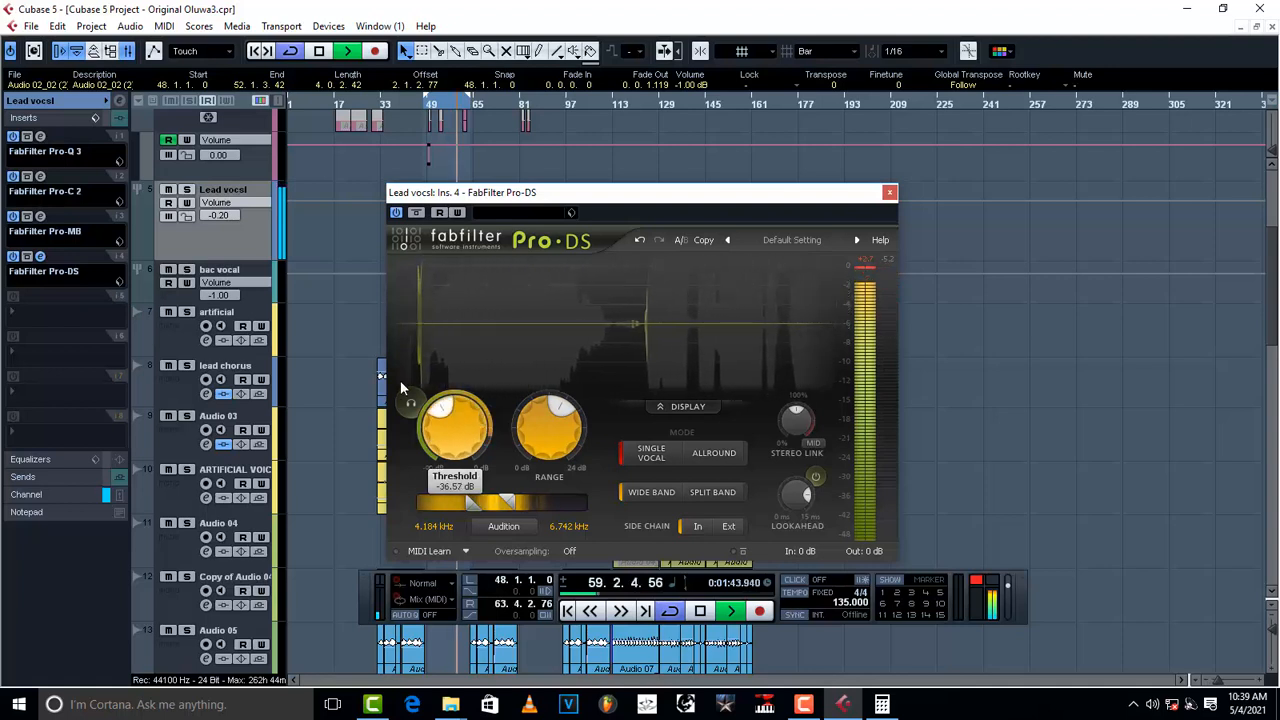
drag(400, 388, 396, 416)
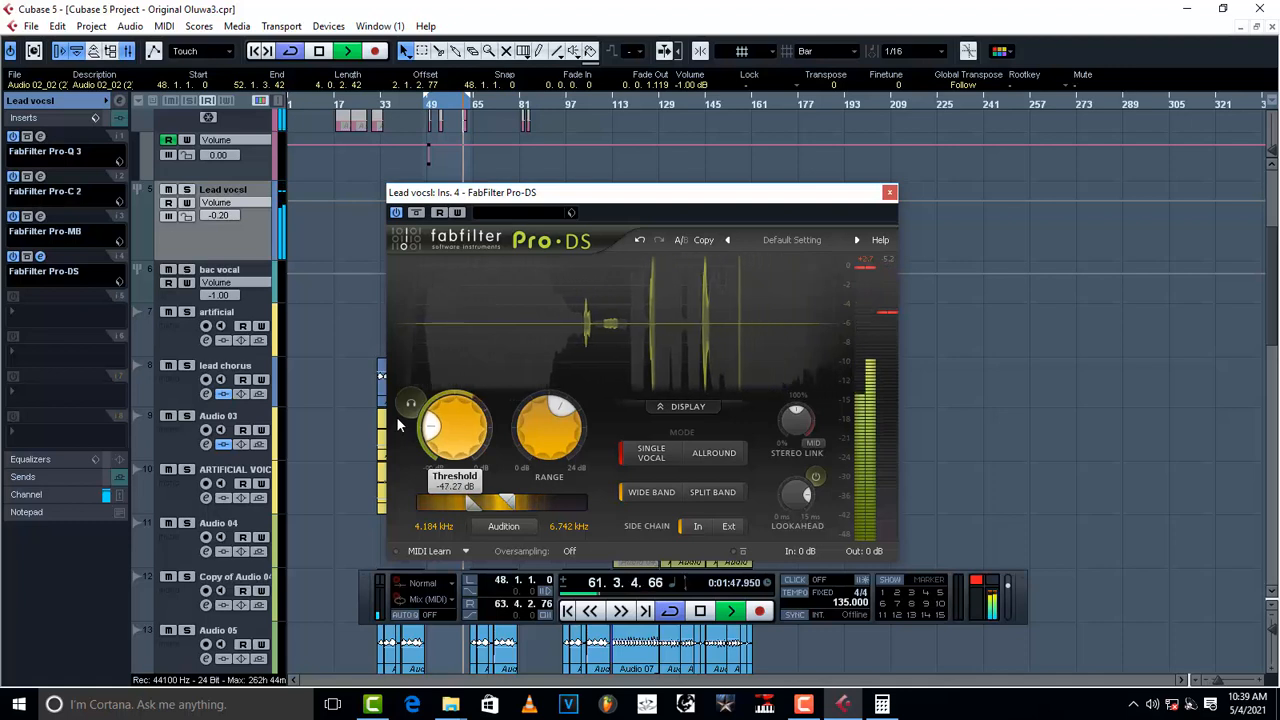
drag(505, 501, 514, 502)
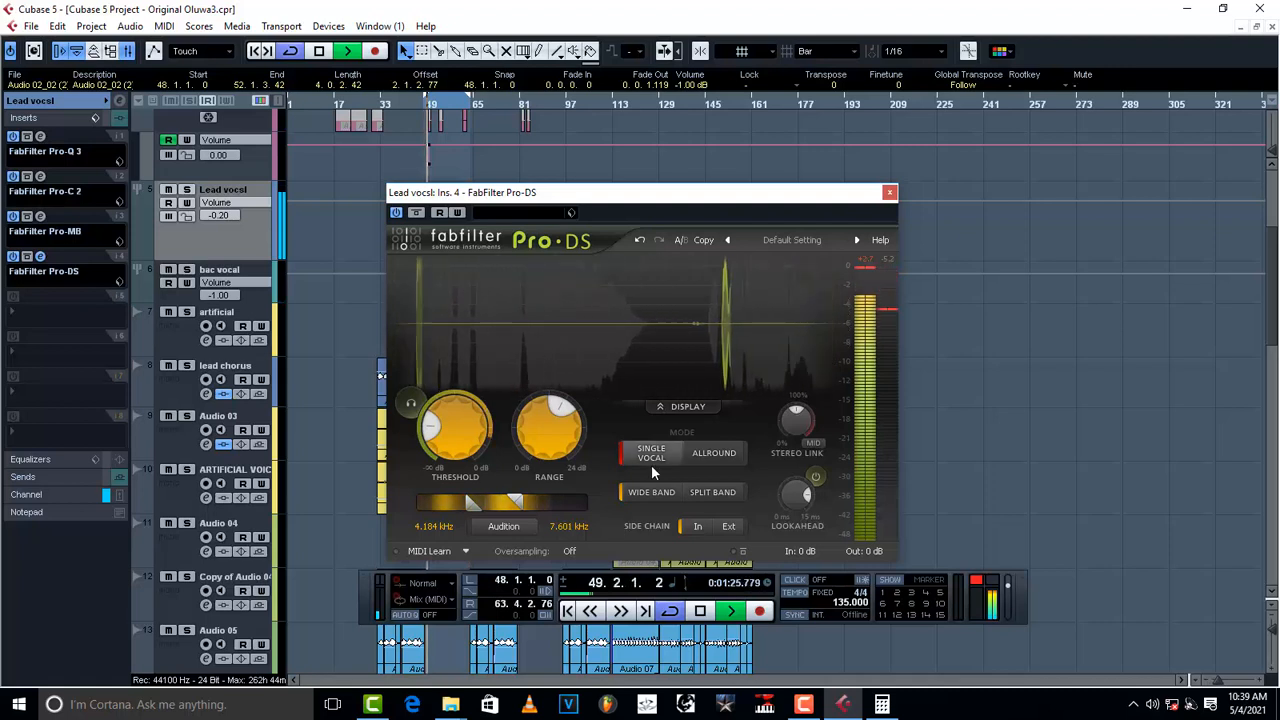
mouse_move(651, 465)
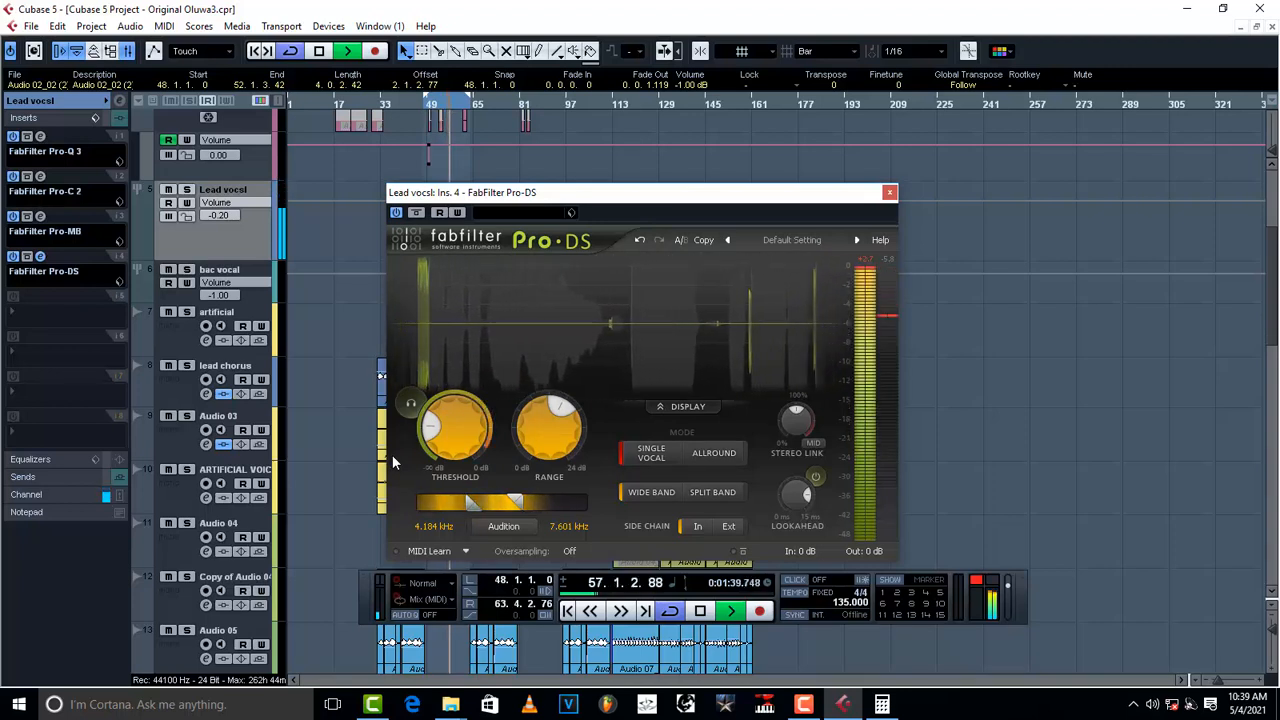
key(space)
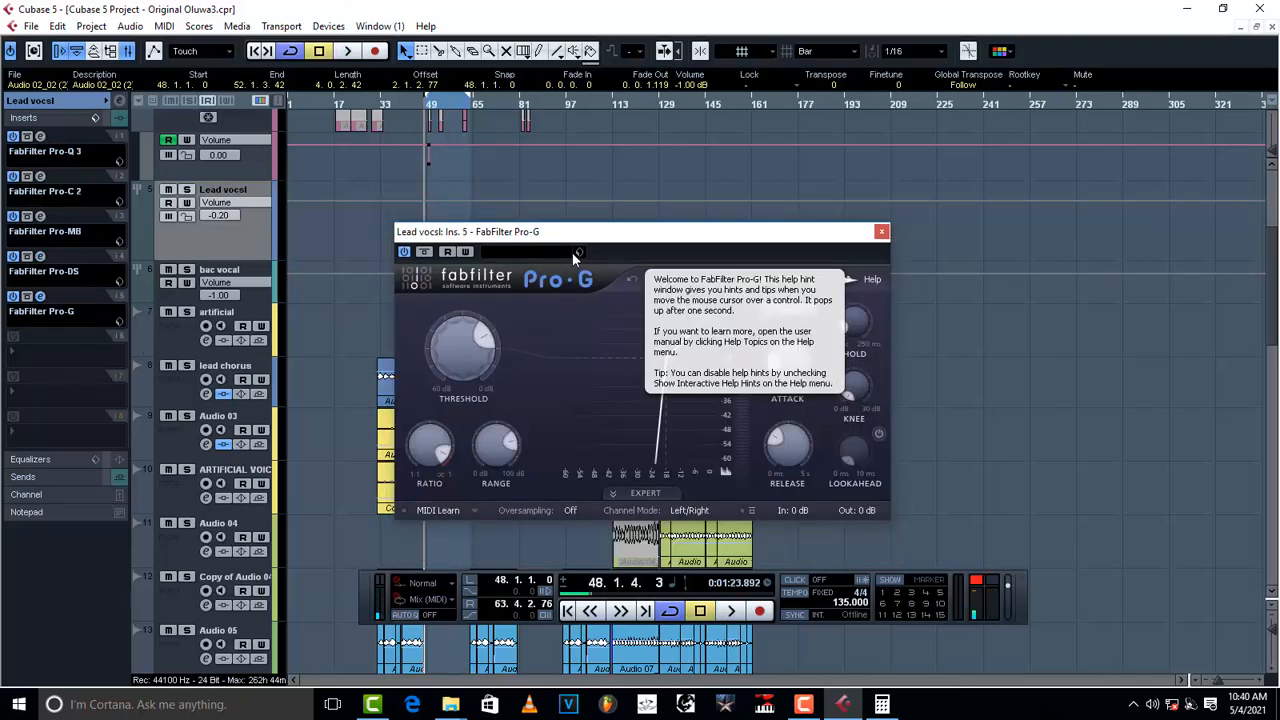
- Move the fifth-slot FabFilter Pro-G window aside and set the gate threshold to about -17.64 dB during playback
drag(614, 246, 561, 246)
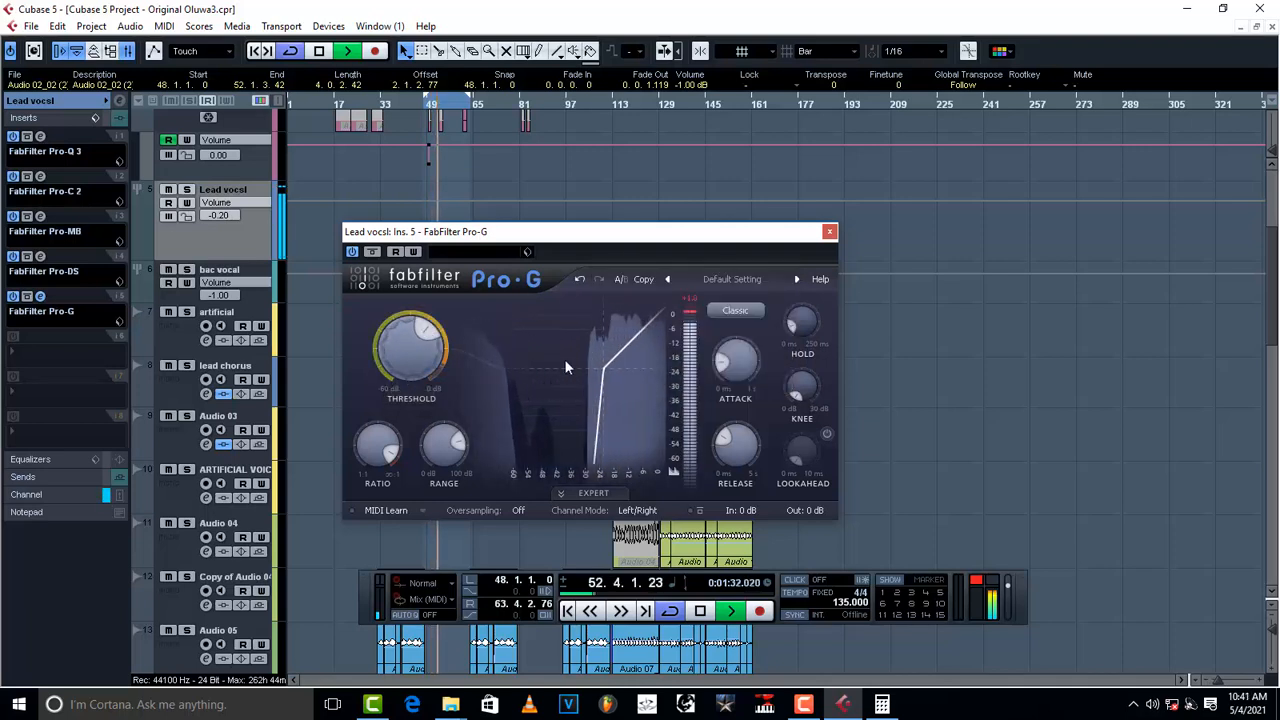
mouse_move(430, 338)
mouse_down()
mouse_move(436, 357)
mouse_move(439, 337)
mouse_up()
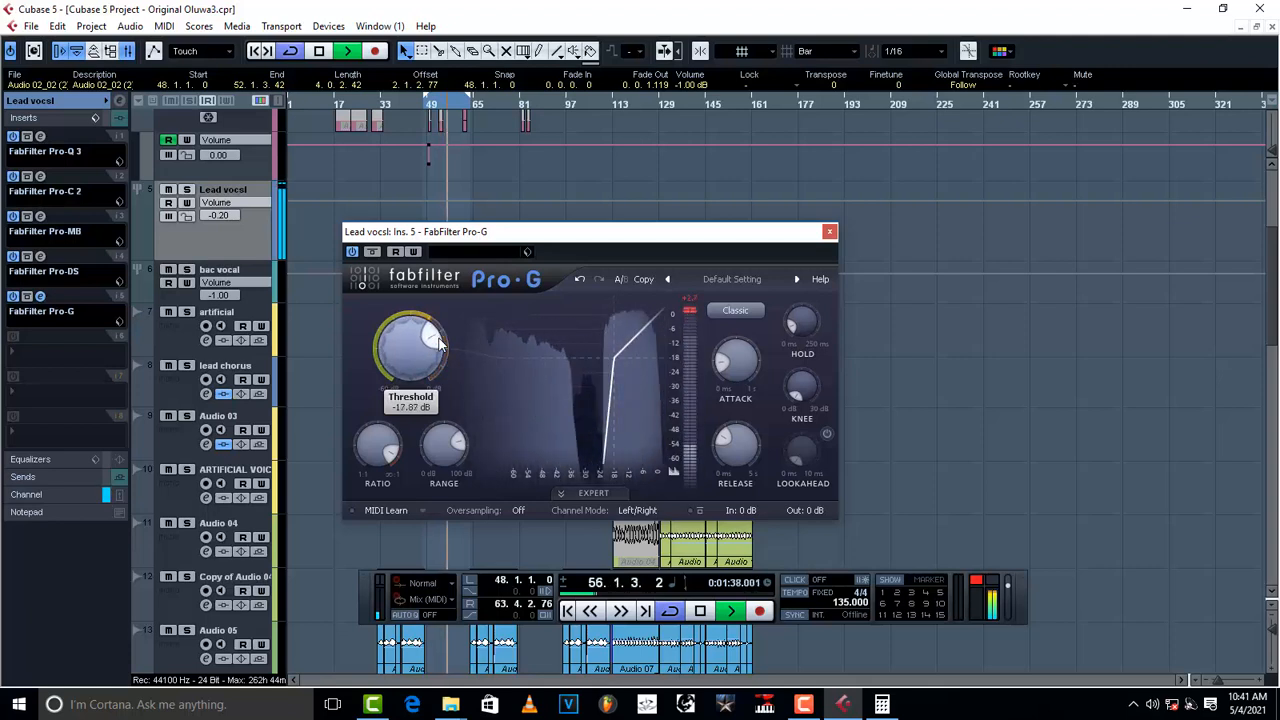
mouse_move(440, 343)
mouse_down()
mouse_move(386, 352)
mouse_move(418, 353)
mouse_up()
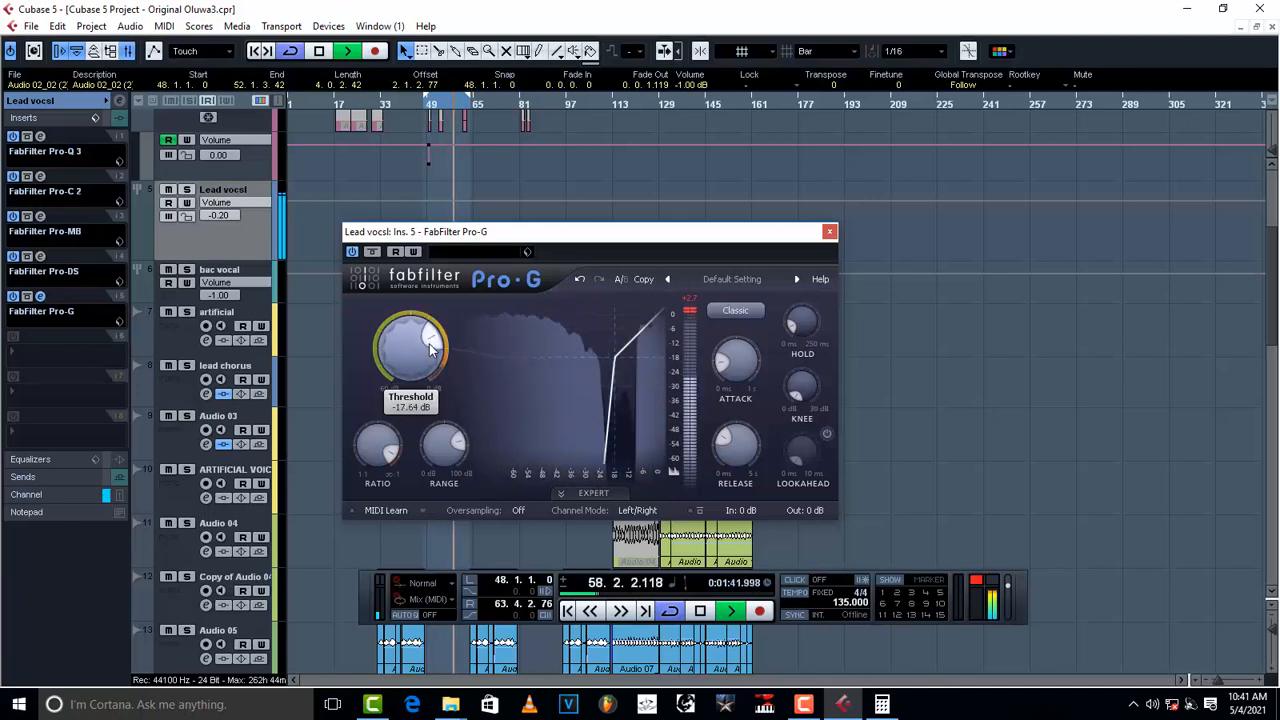
- Load the Pro-G vocal preset Smooth Vocal MTK and raise its threshold to about -11.37 dB
click(736, 281)
mouse_move(790, 386)
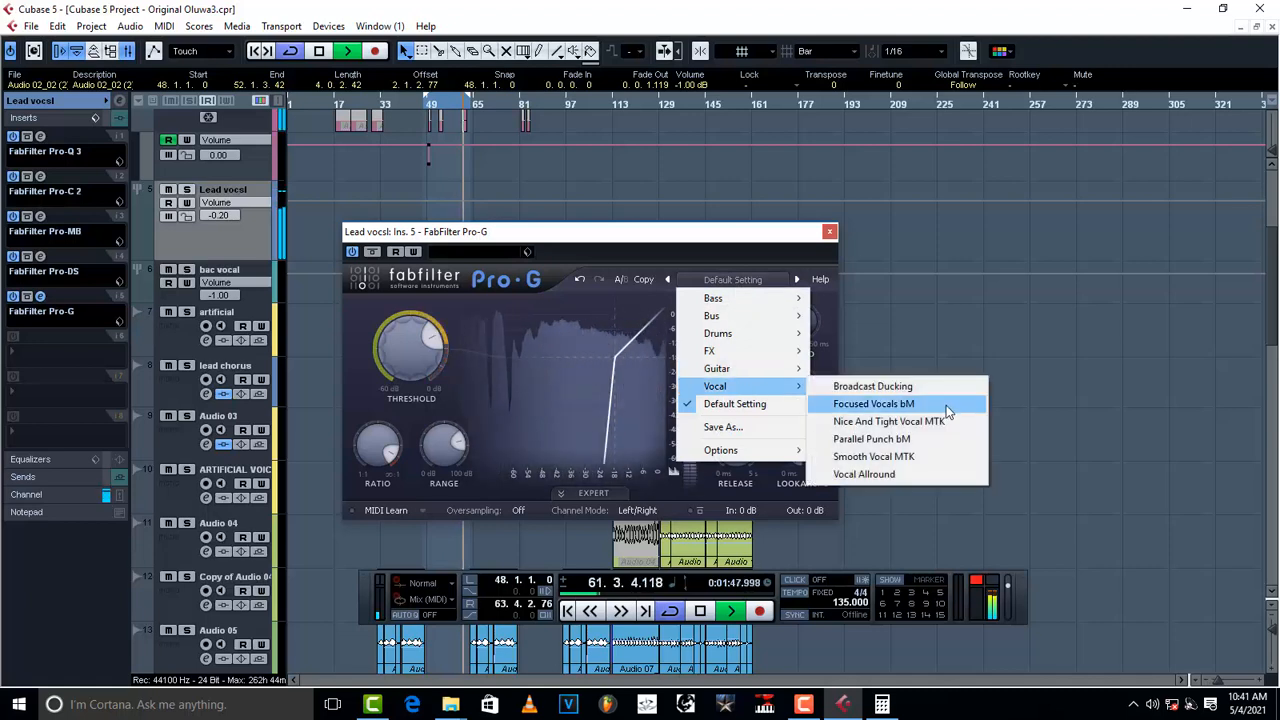
click(873, 456)
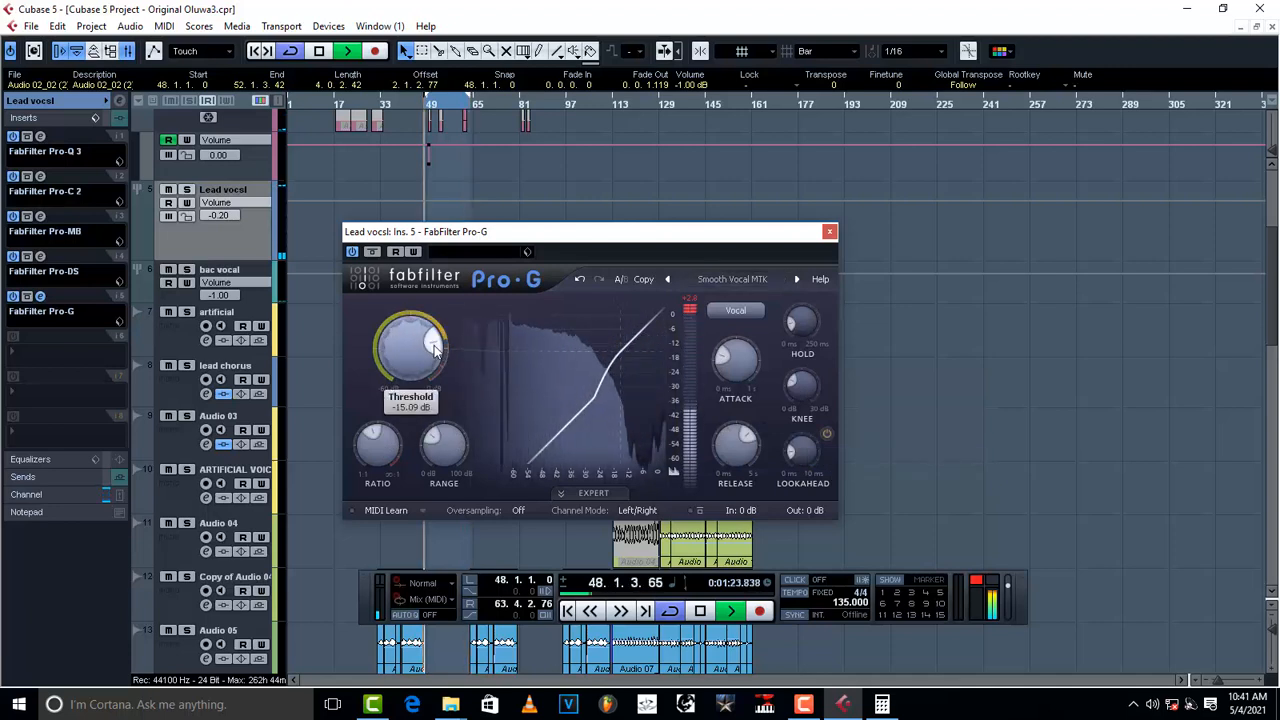
drag(434, 350, 438, 359)
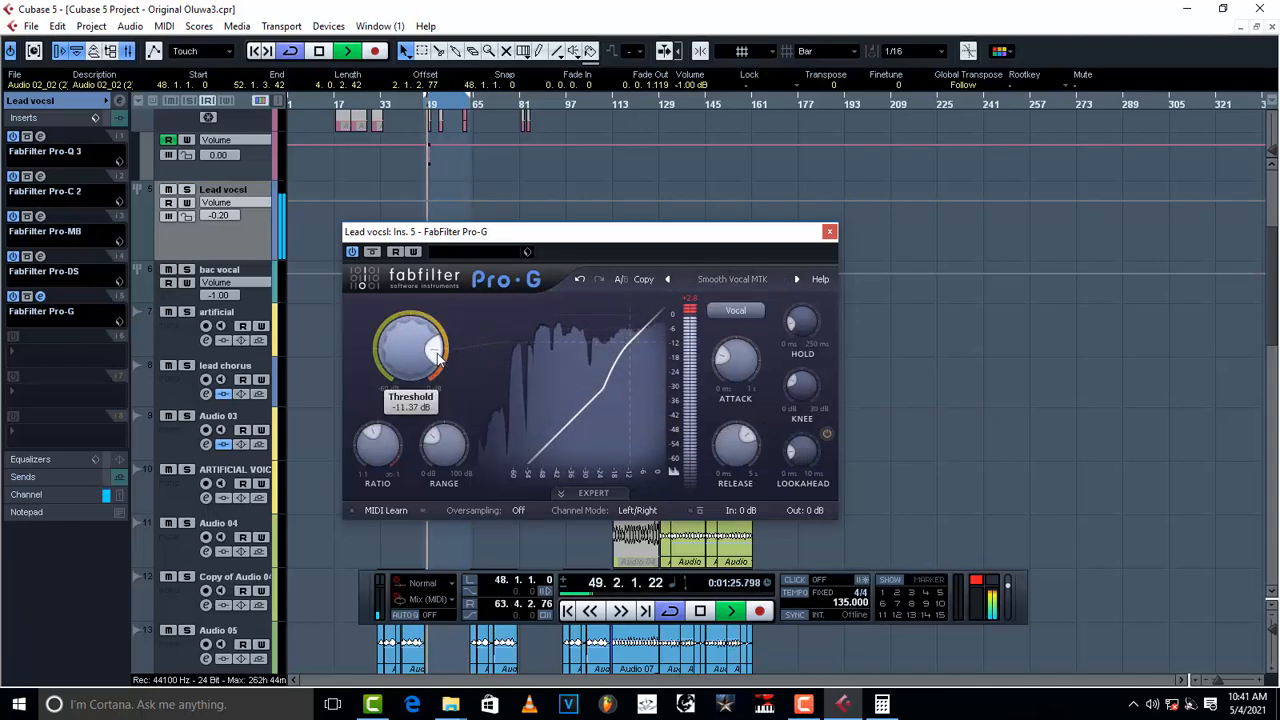
- Switch Pro-G to the Vocal Allround preset and adjust its threshold to about -21.18 dB while listening
click(797, 280)
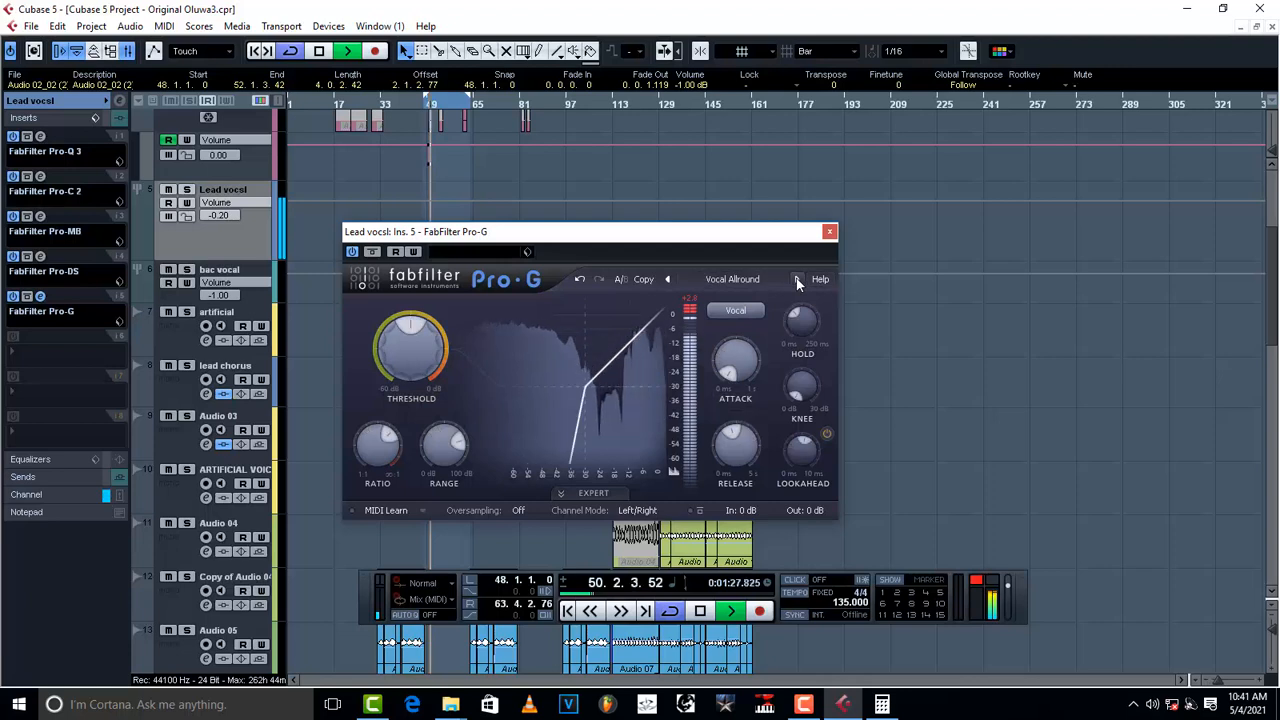
drag(400, 337, 421, 332)
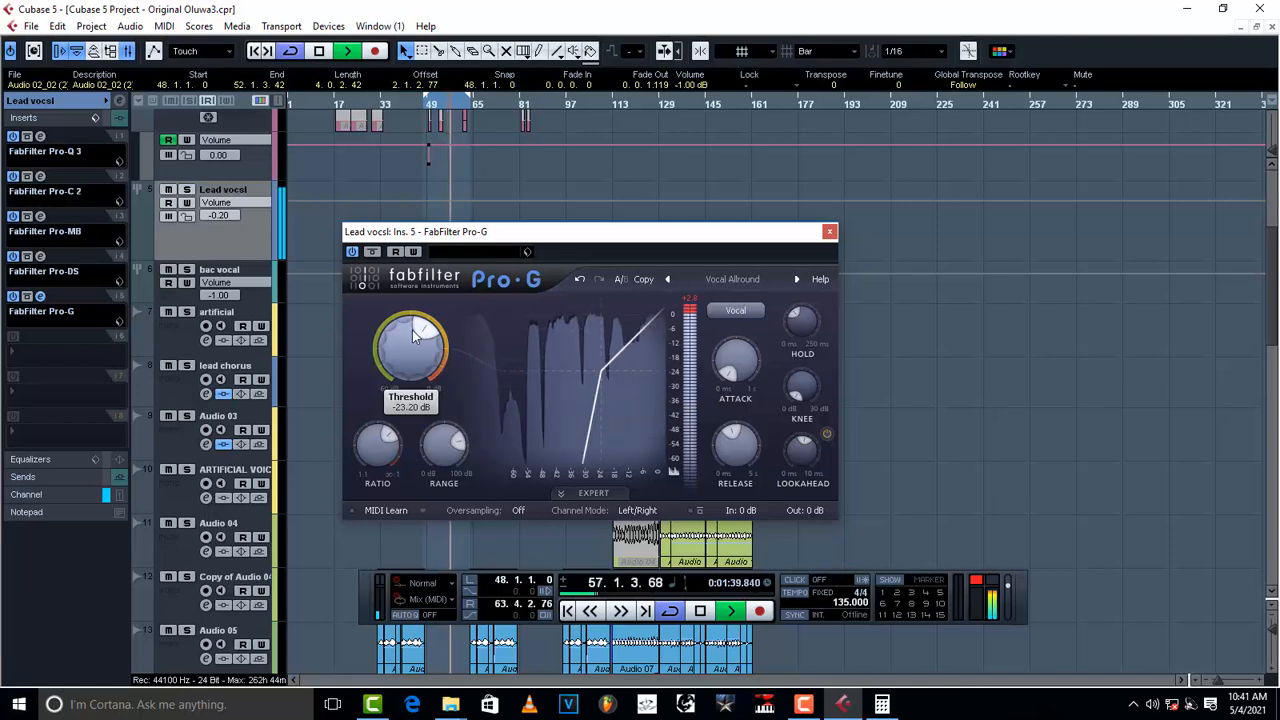
drag(418, 326, 432, 373)
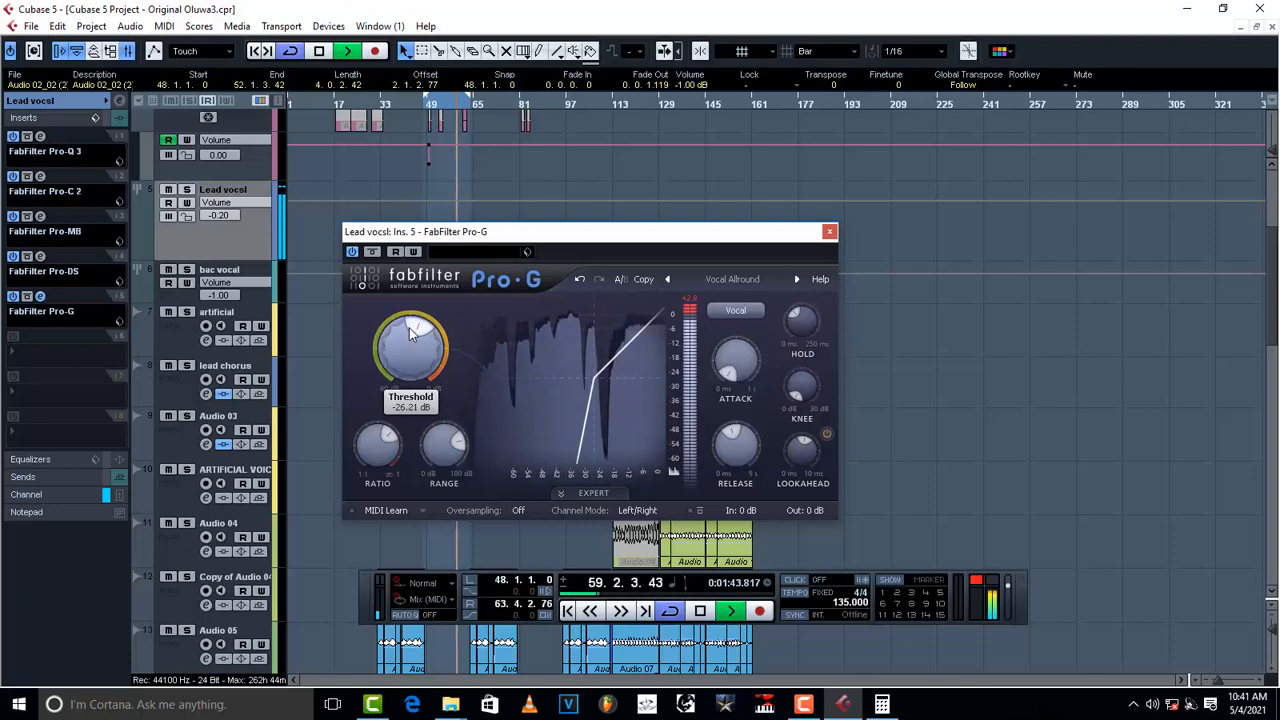
drag(409, 327, 417, 339)
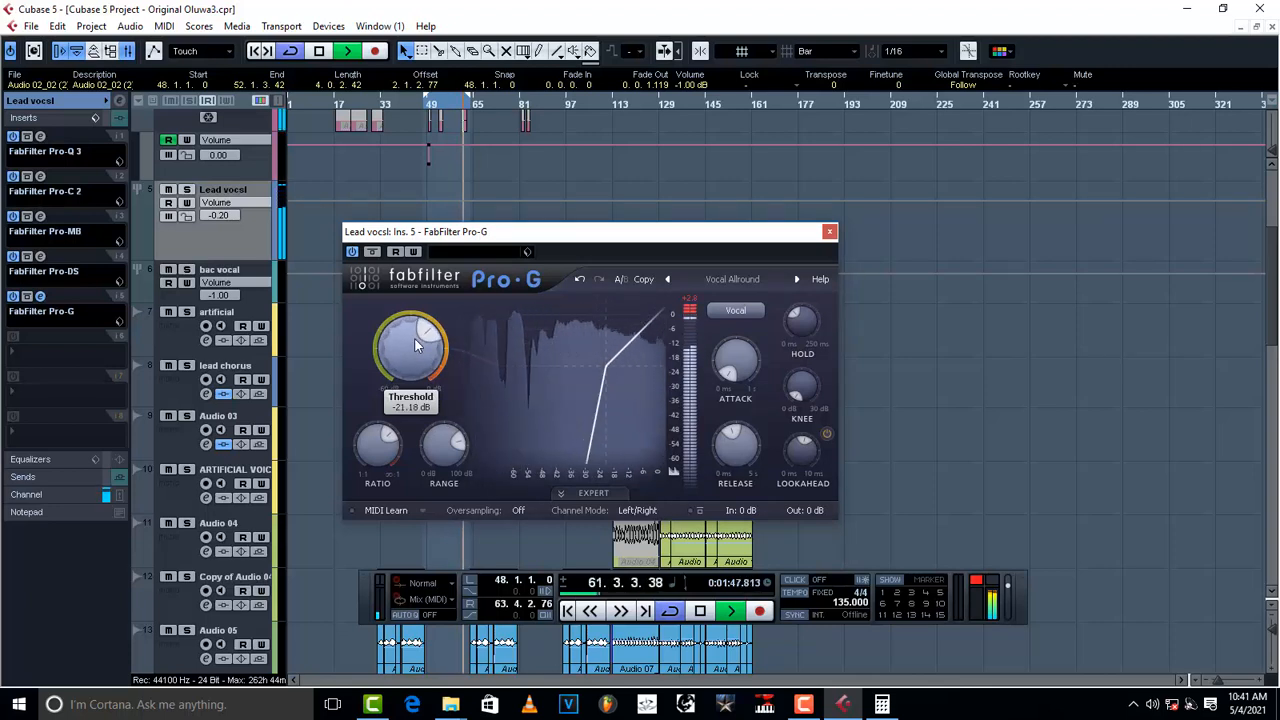
- Stop playback, close the Pro-G window and move Pro-G from the fifth to the eighth insert slot of the lead vocal
key(space)
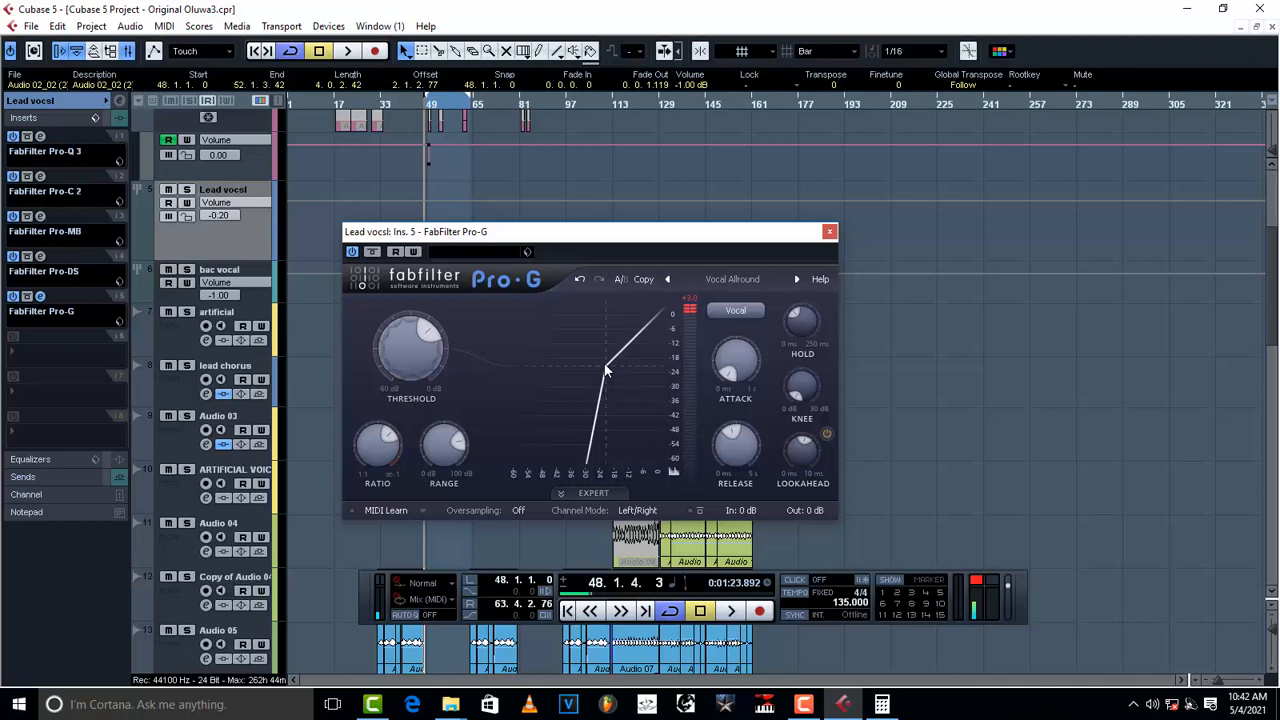
click(829, 232)
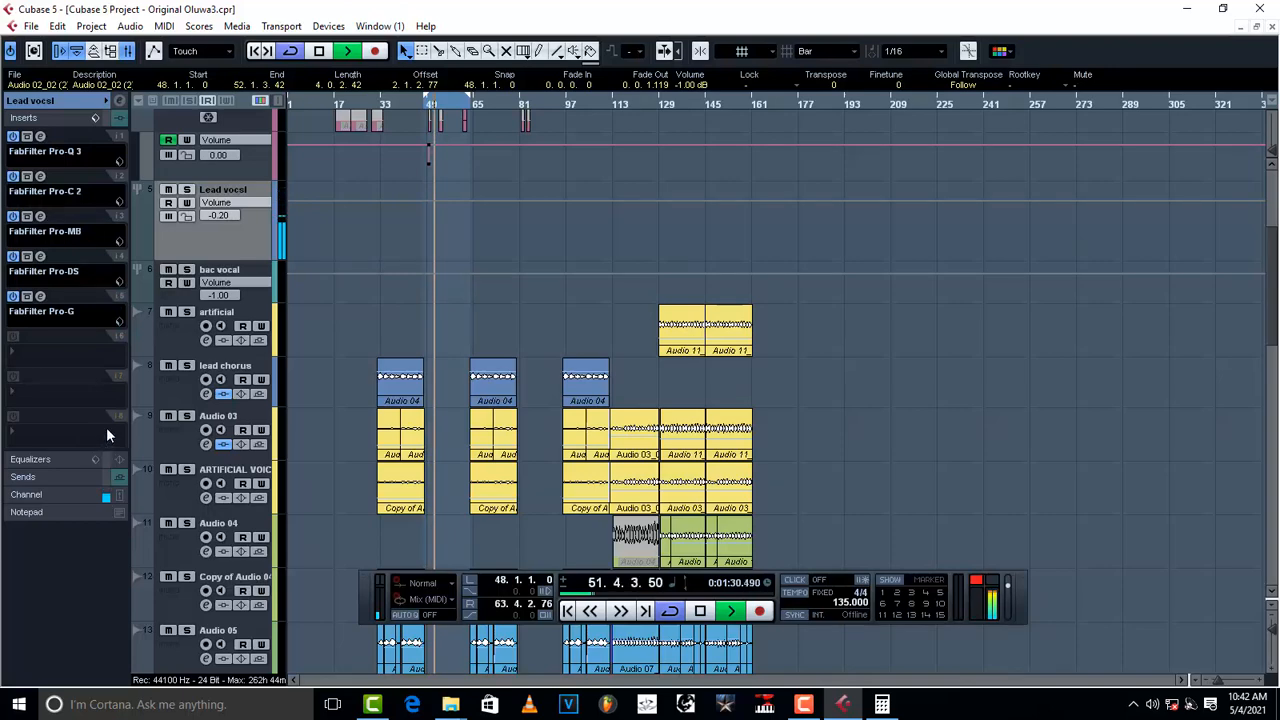
drag(104, 405, 102, 419)
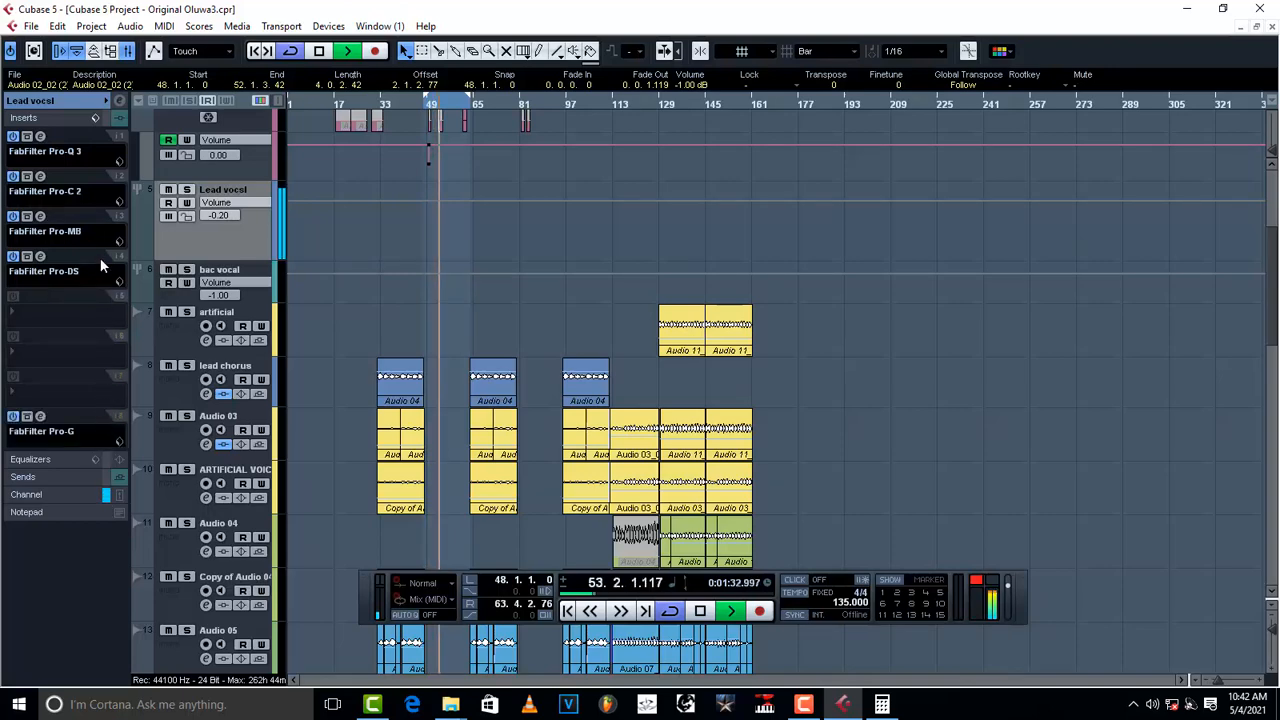
- Open FabFilter Pro-C 2 from the second insert slot and raise its ratio to 4.00:1, then stop playback
click(40, 177)
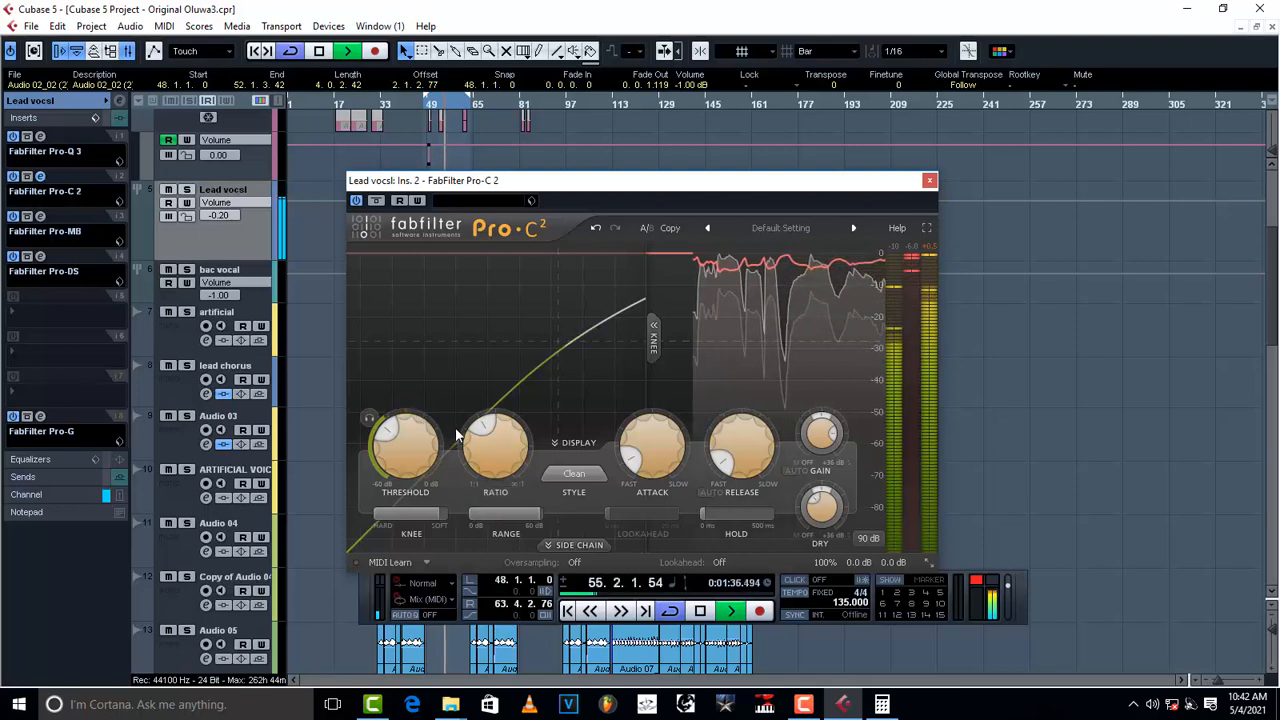
mouse_move(483, 436)
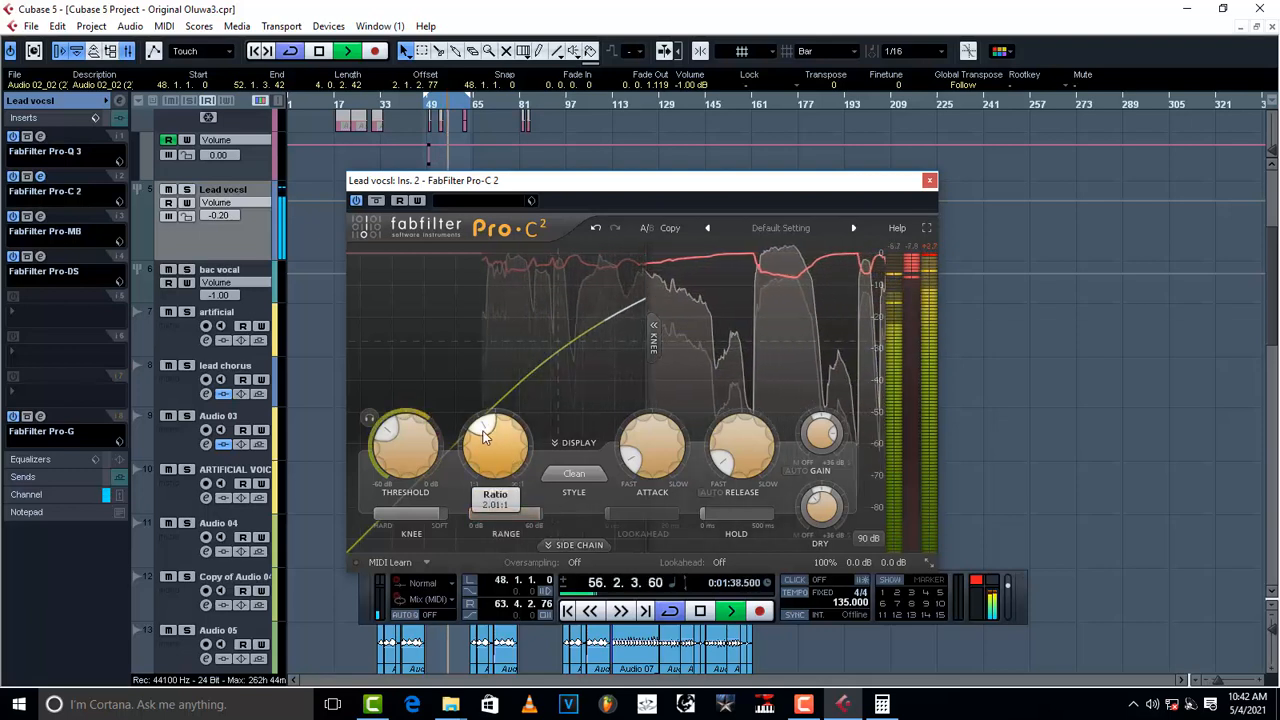
drag(483, 436, 505, 430)
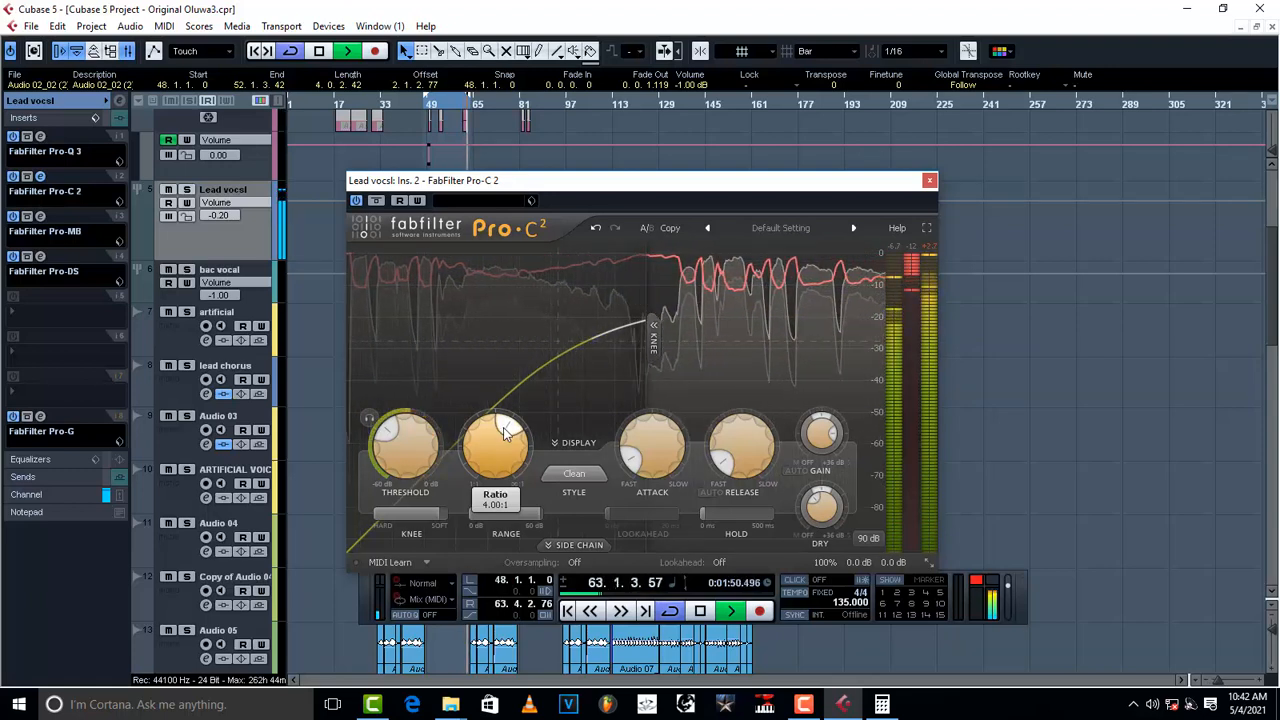
key(space)
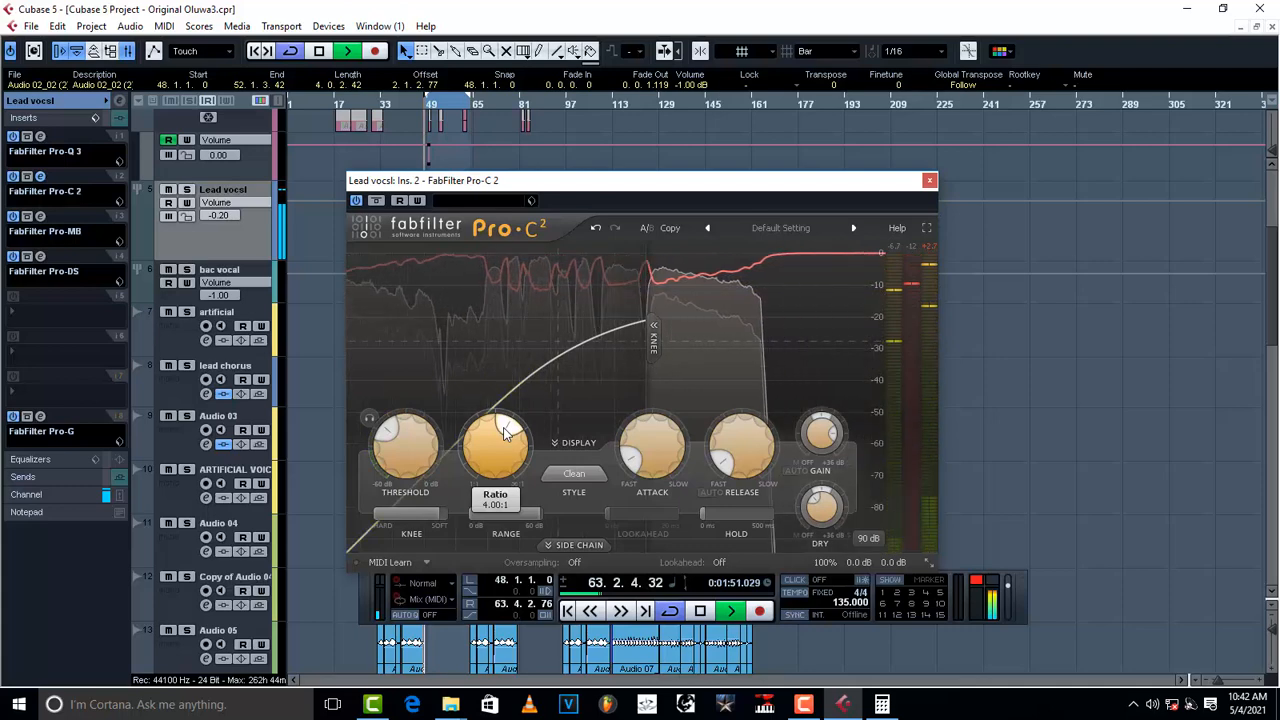
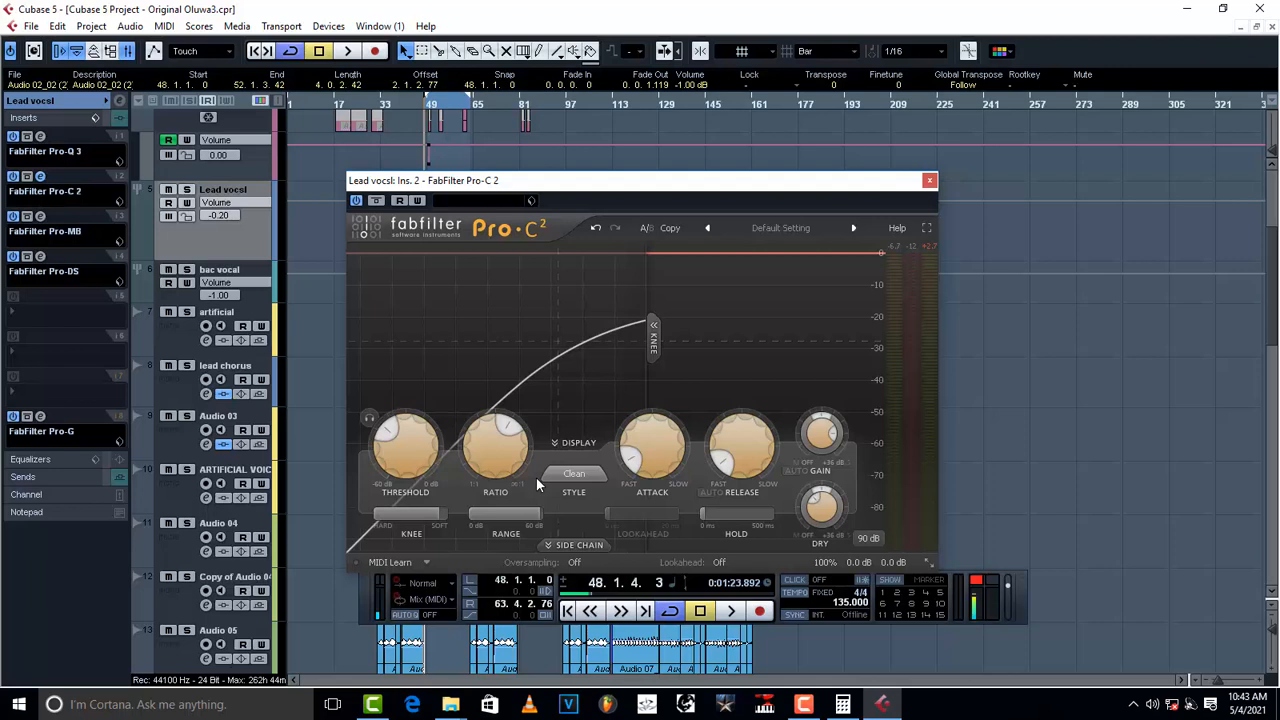
- Resume playback and slow down the Pro-C 2 attack and release slightly
key(space)
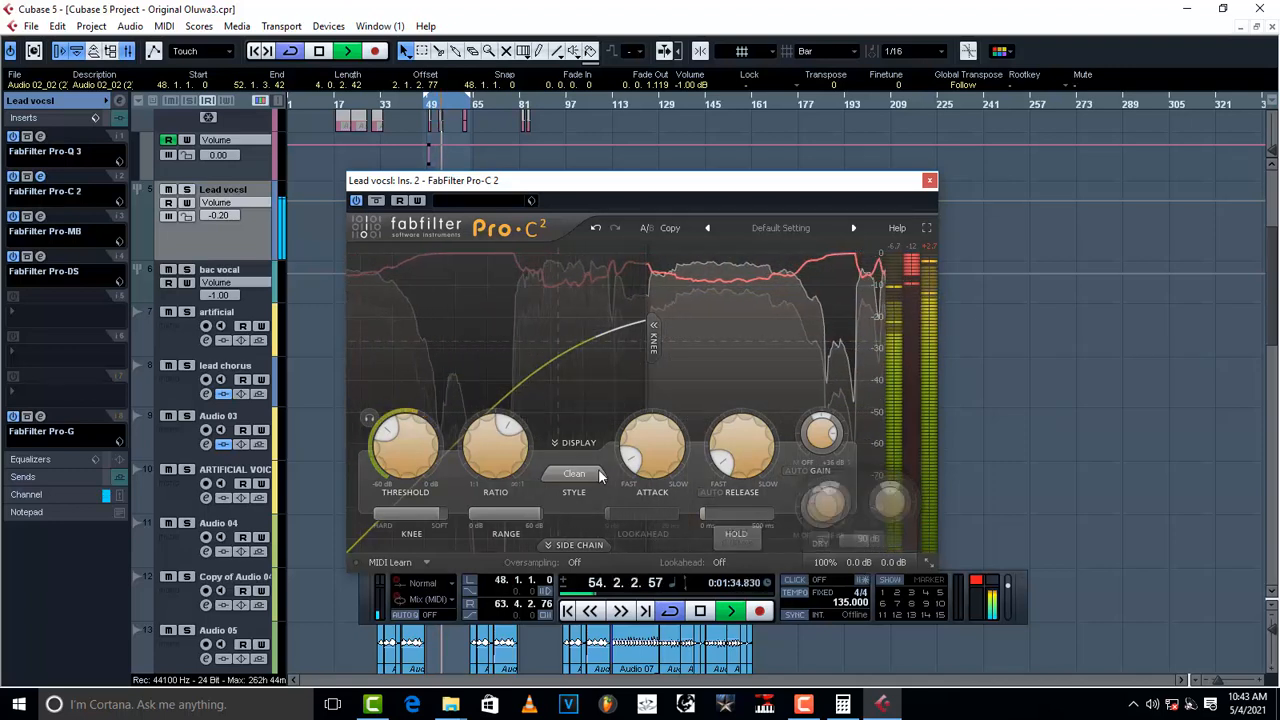
drag(631, 460, 631, 433)
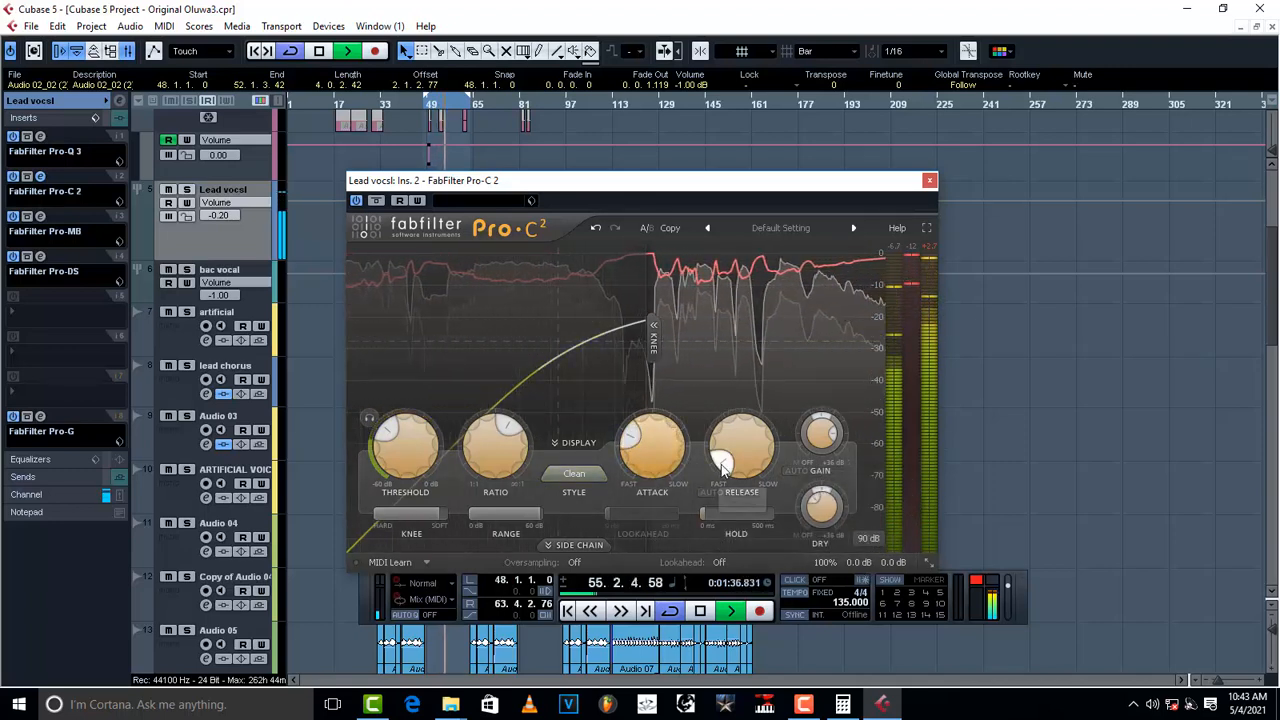
drag(724, 450, 720, 435)
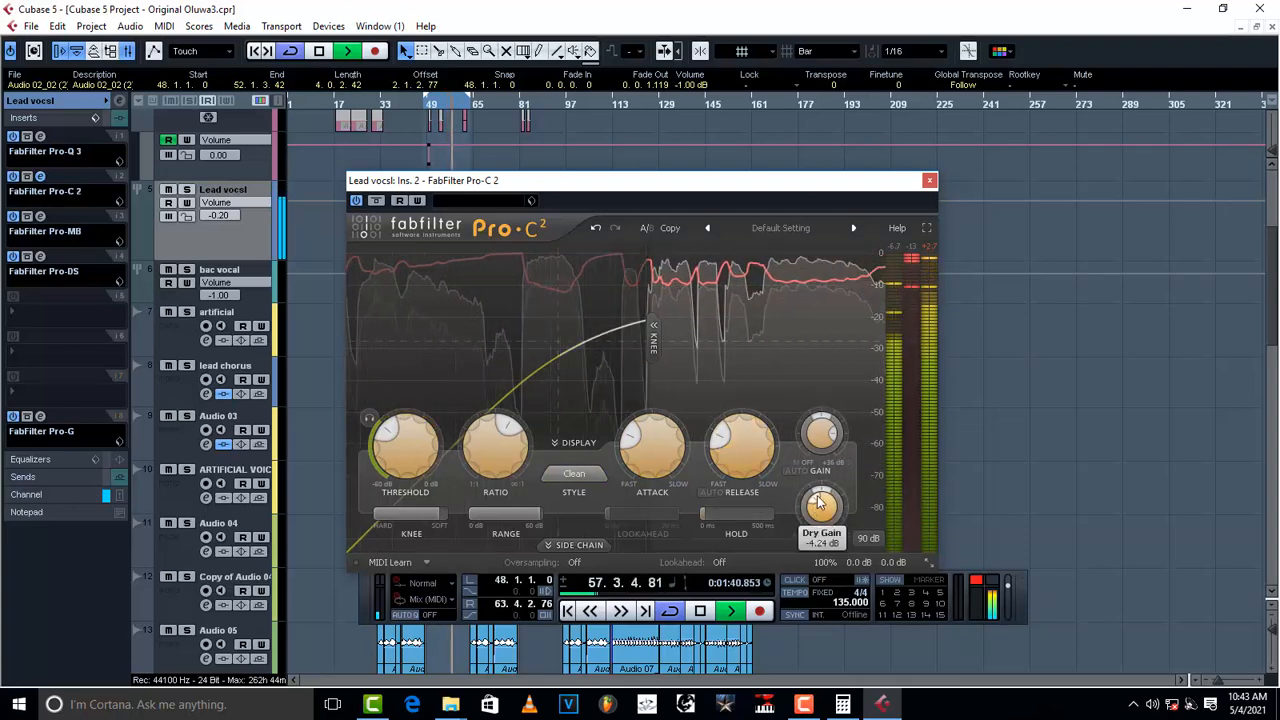
- Shift the Pro-C 2 dry pan to about -0.18 dB mid and set the wet pan to 0
mouse_move(820, 500)
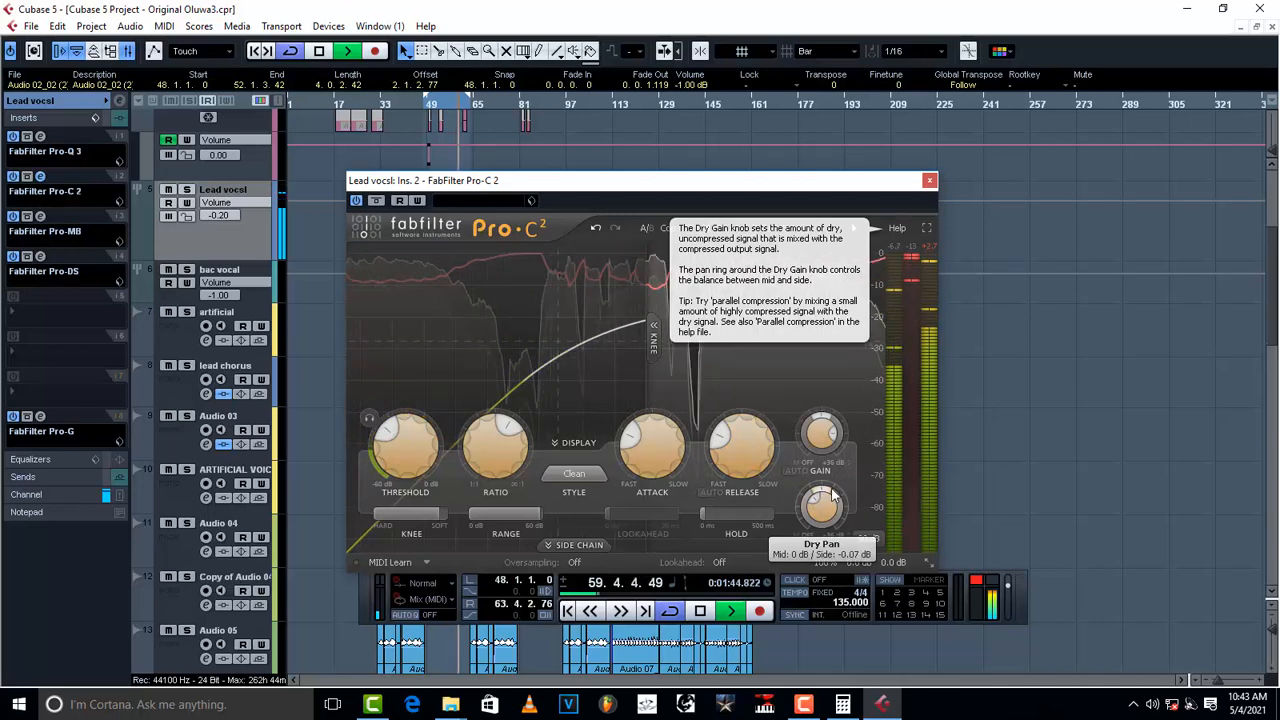
drag(830, 495, 833, 496)
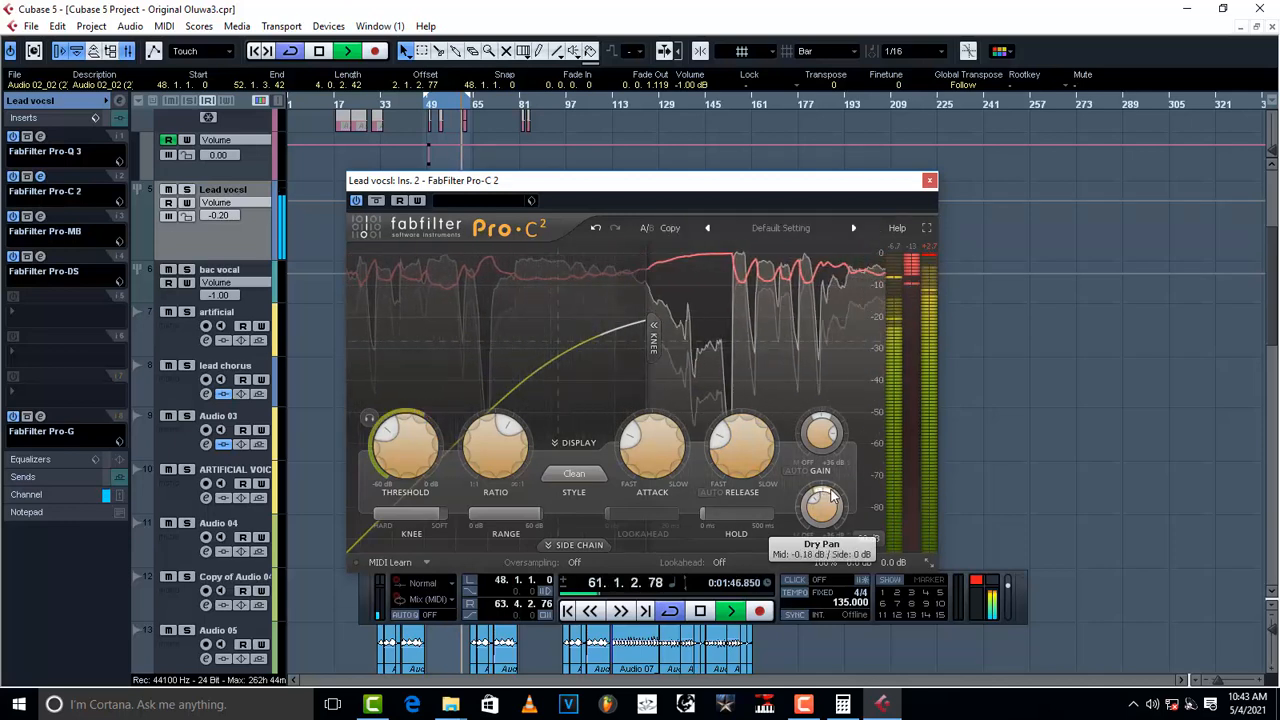
mouse_move(827, 423)
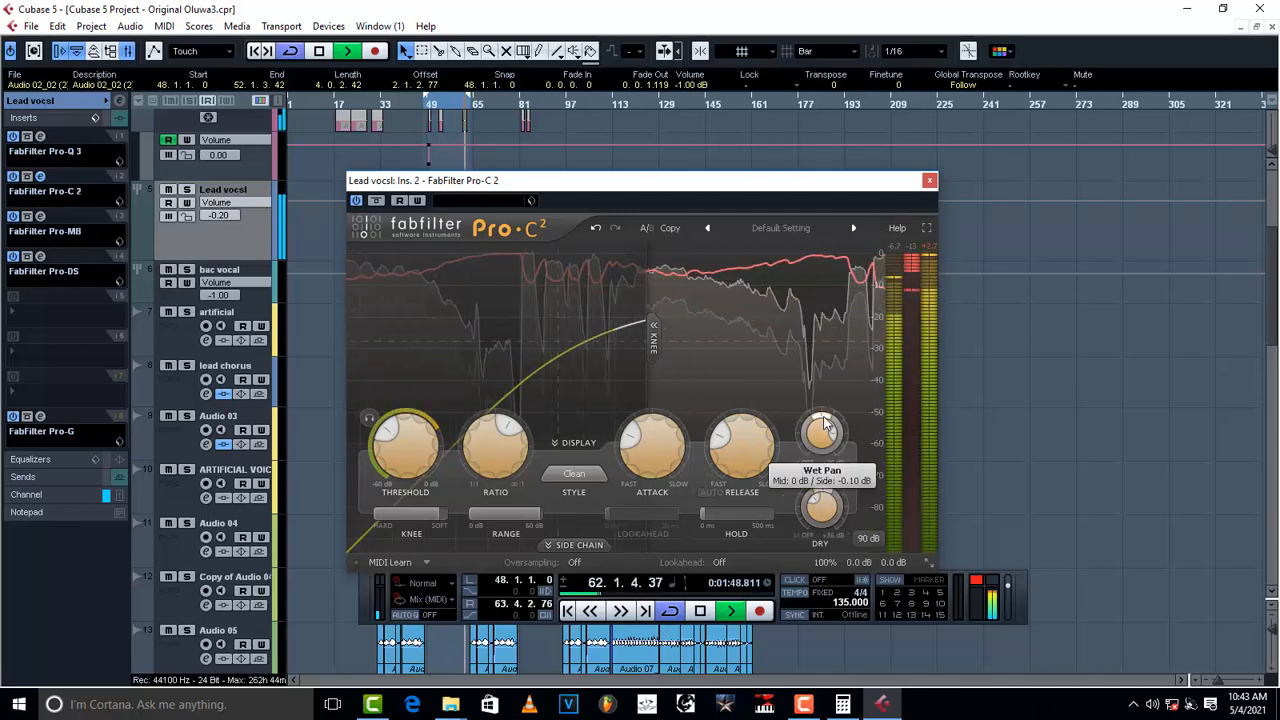
drag(826, 417, 822, 417)
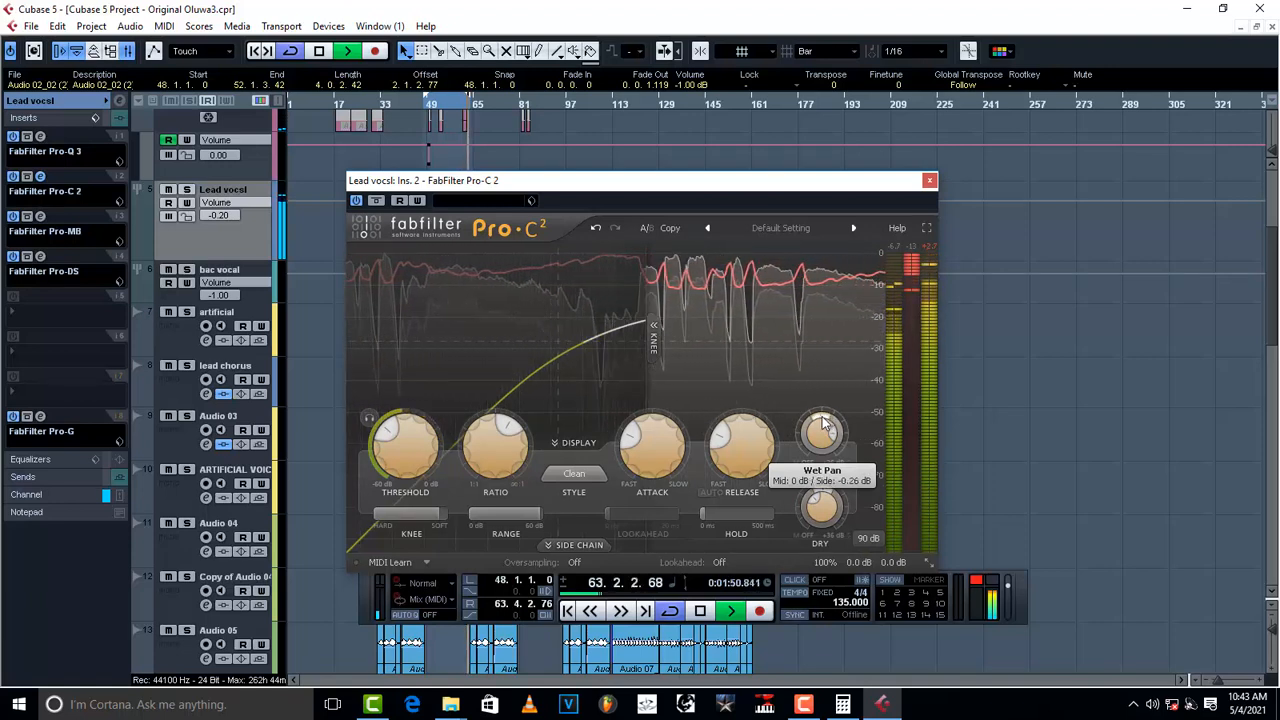
double_click(821, 417)
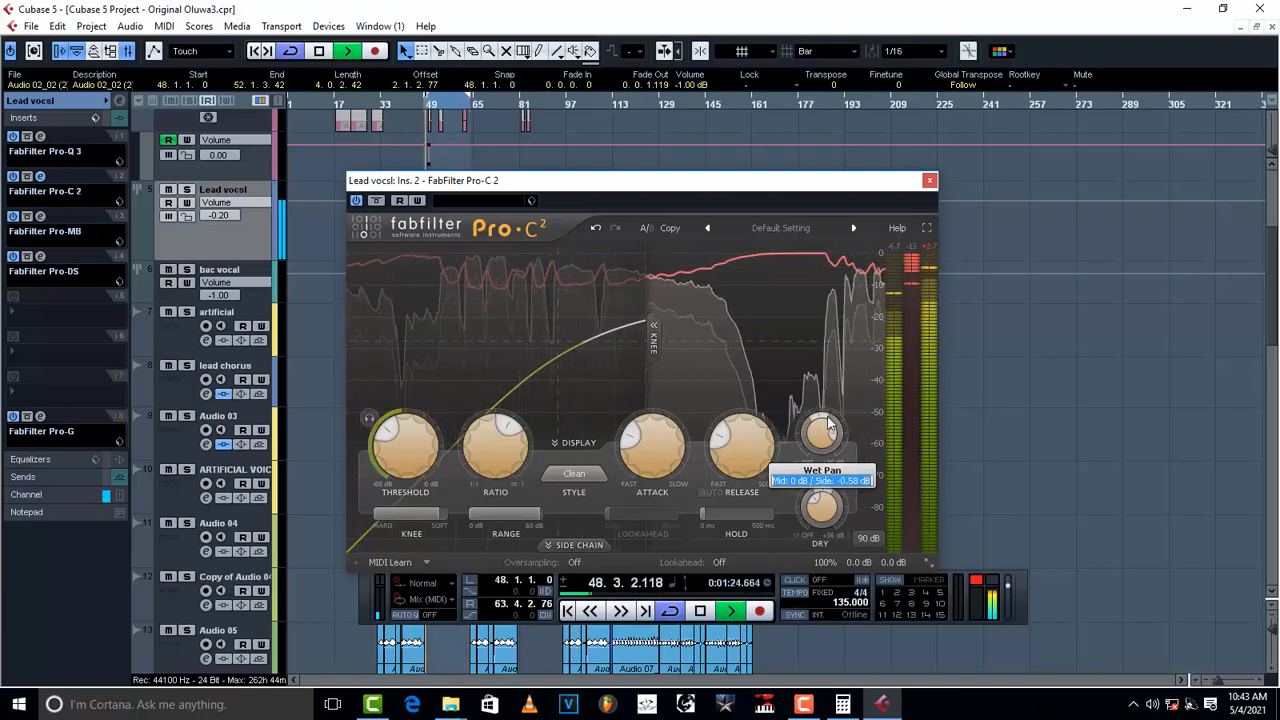
text(0)
key(Return)
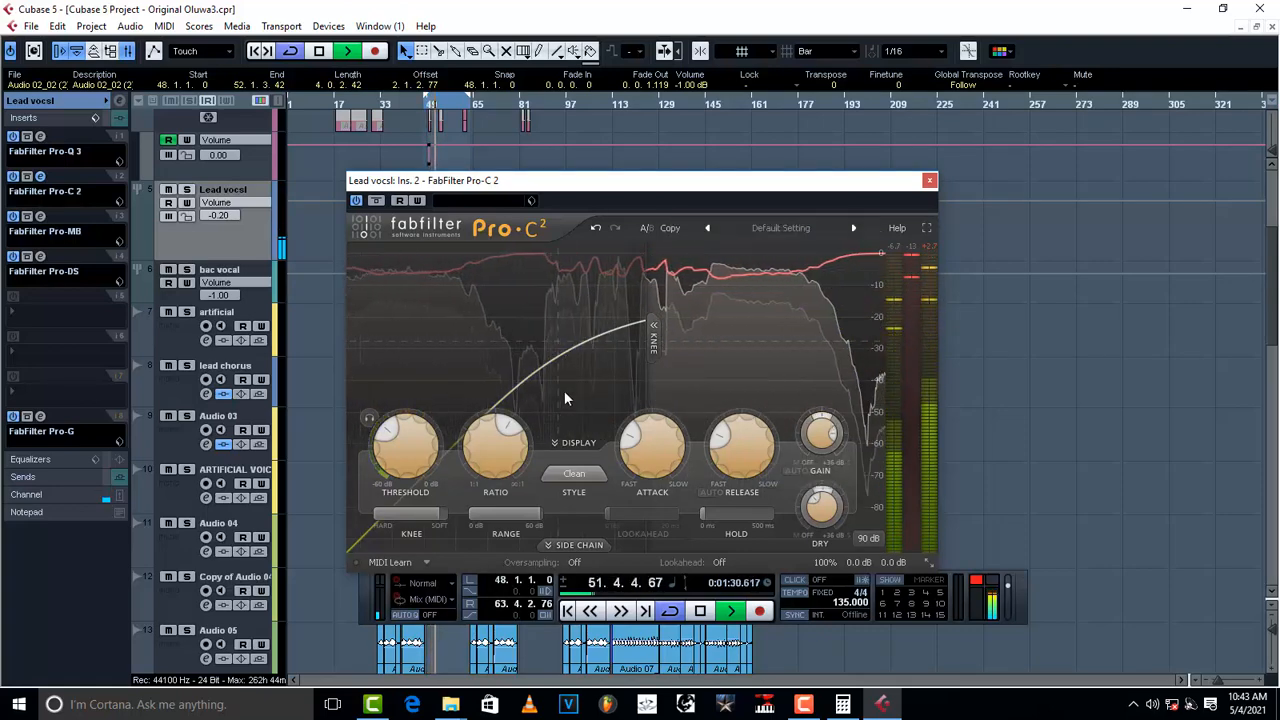
- Stop playback and open the Pro-C 2 dry pan value for editing
key(space)
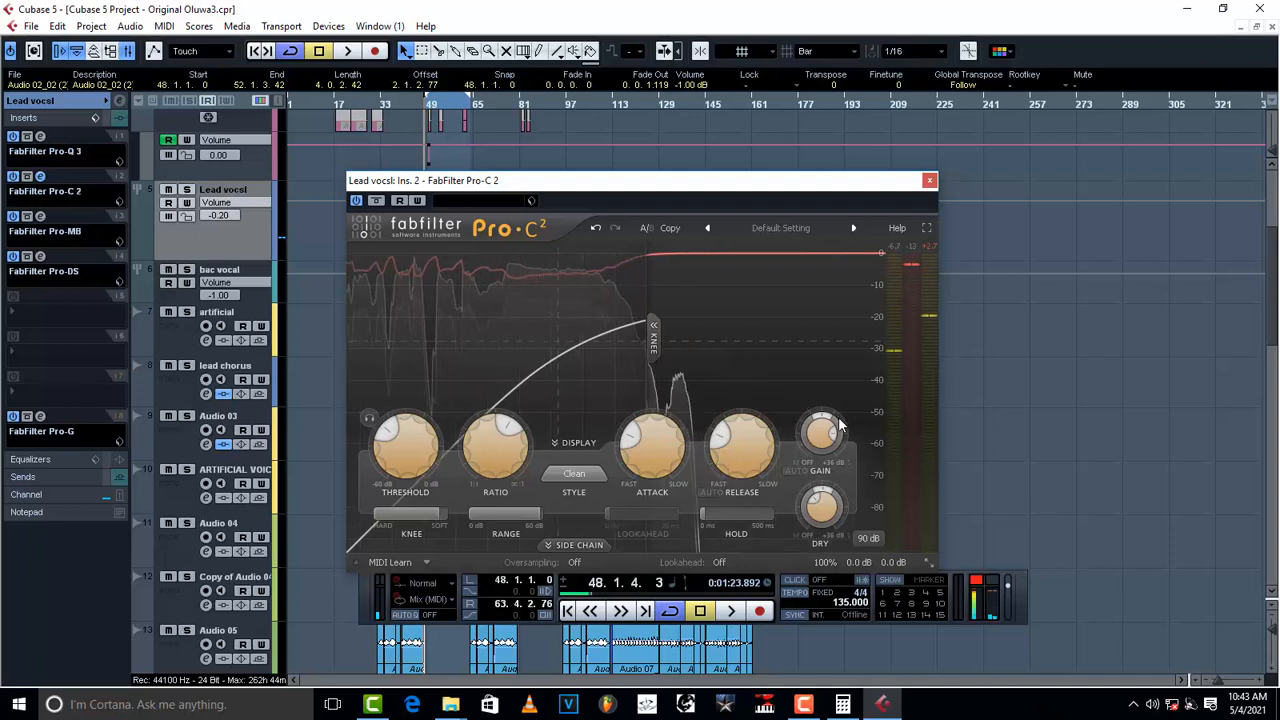
mouse_move(825, 425)
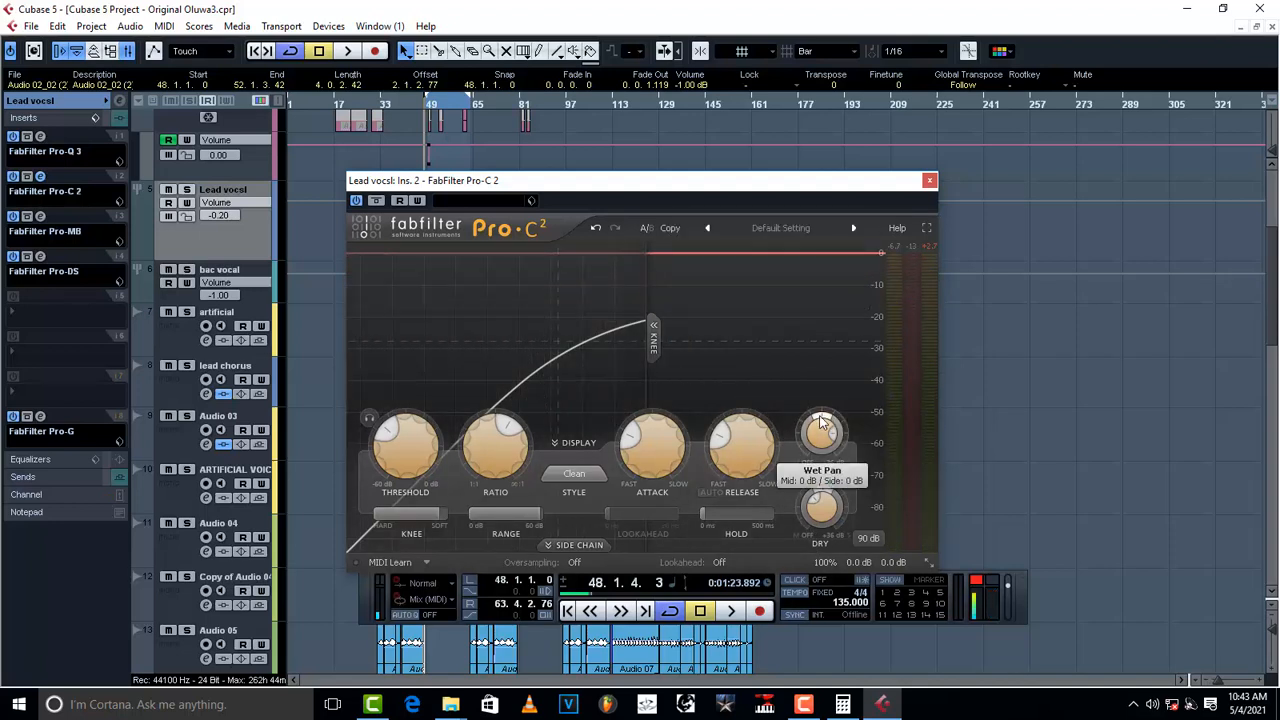
mouse_move(824, 507)
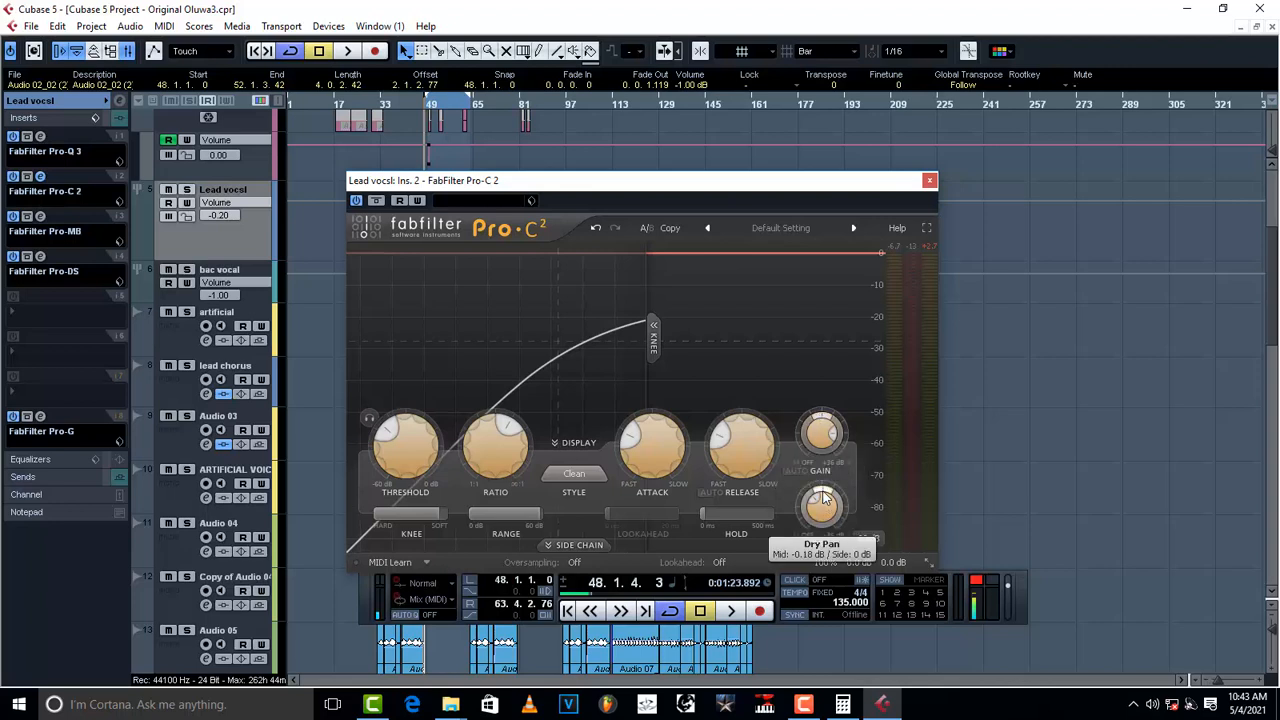
double_click(825, 497)
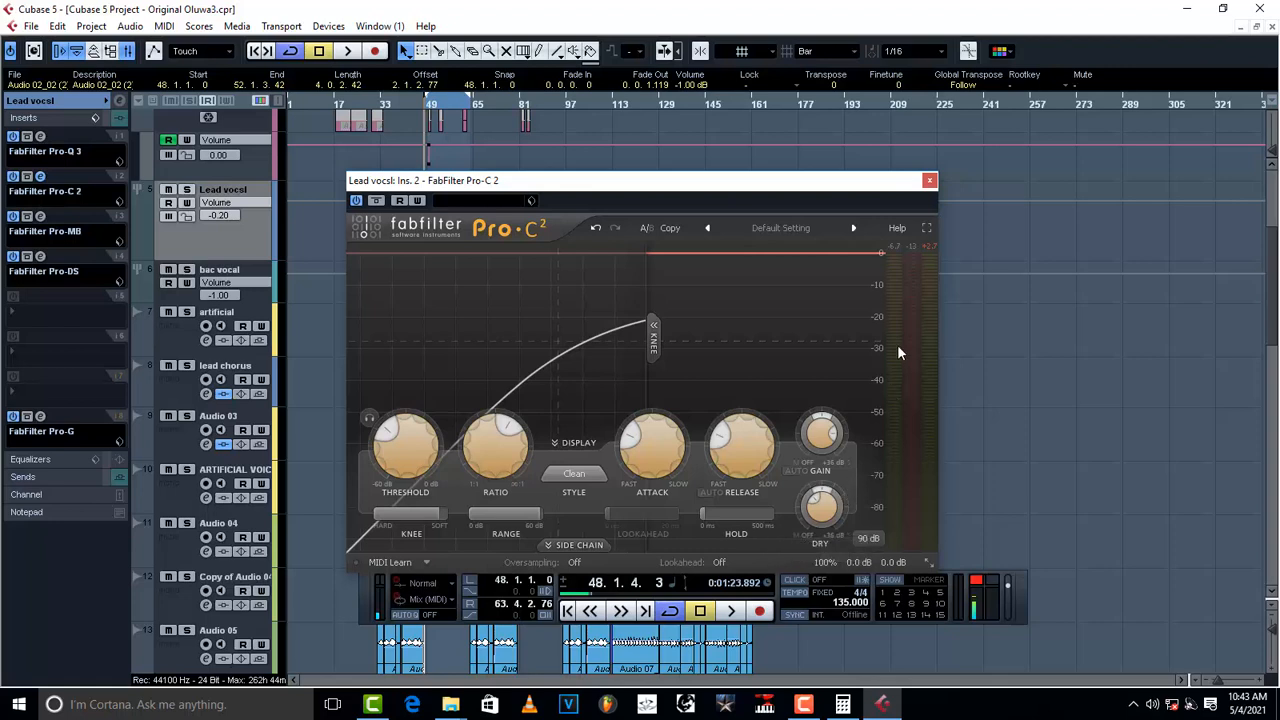
mouse_move(813, 425)
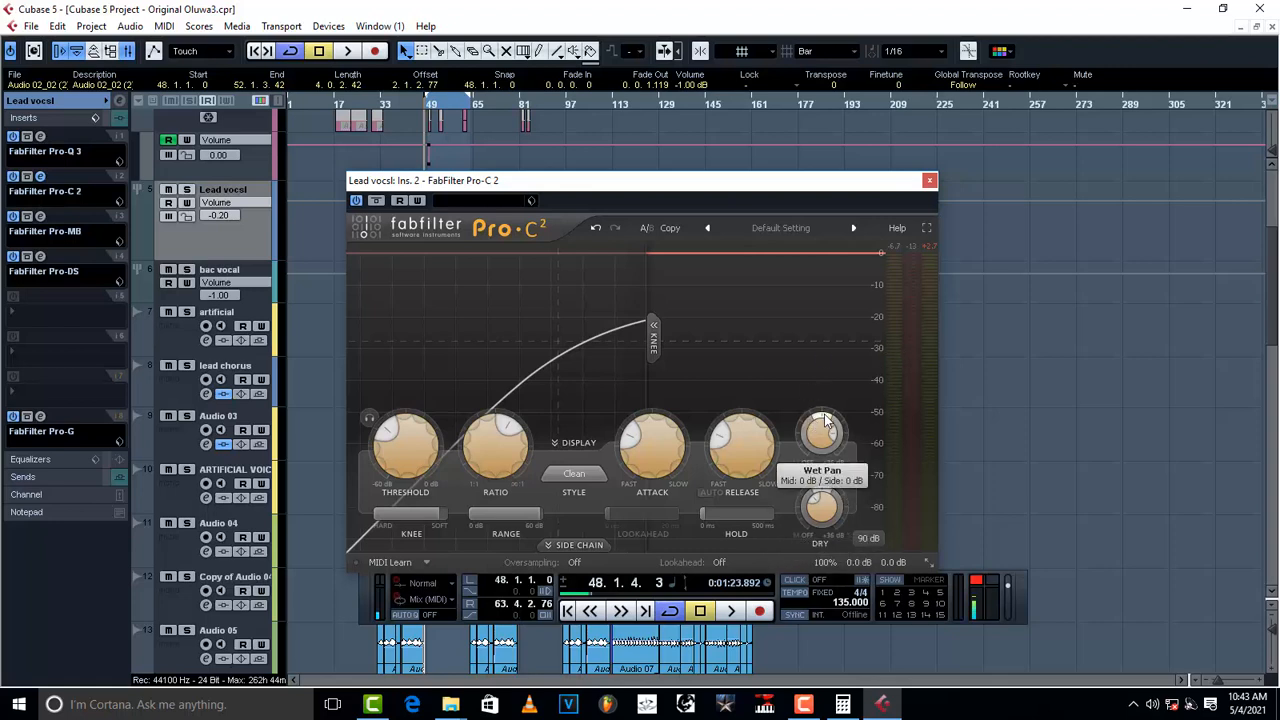
mouse_move(826, 507)
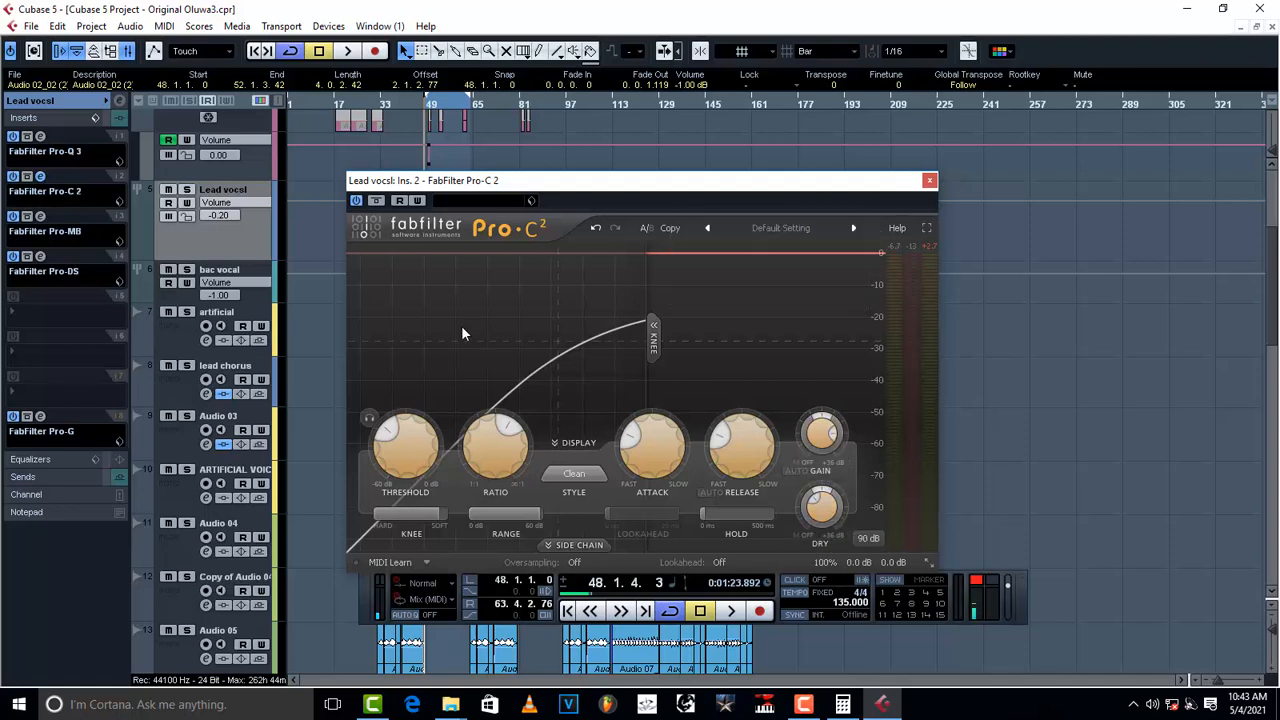
- Examine the Pro-C 2 side-chain section during playback, then close the compressor window and stop playback
key(space)
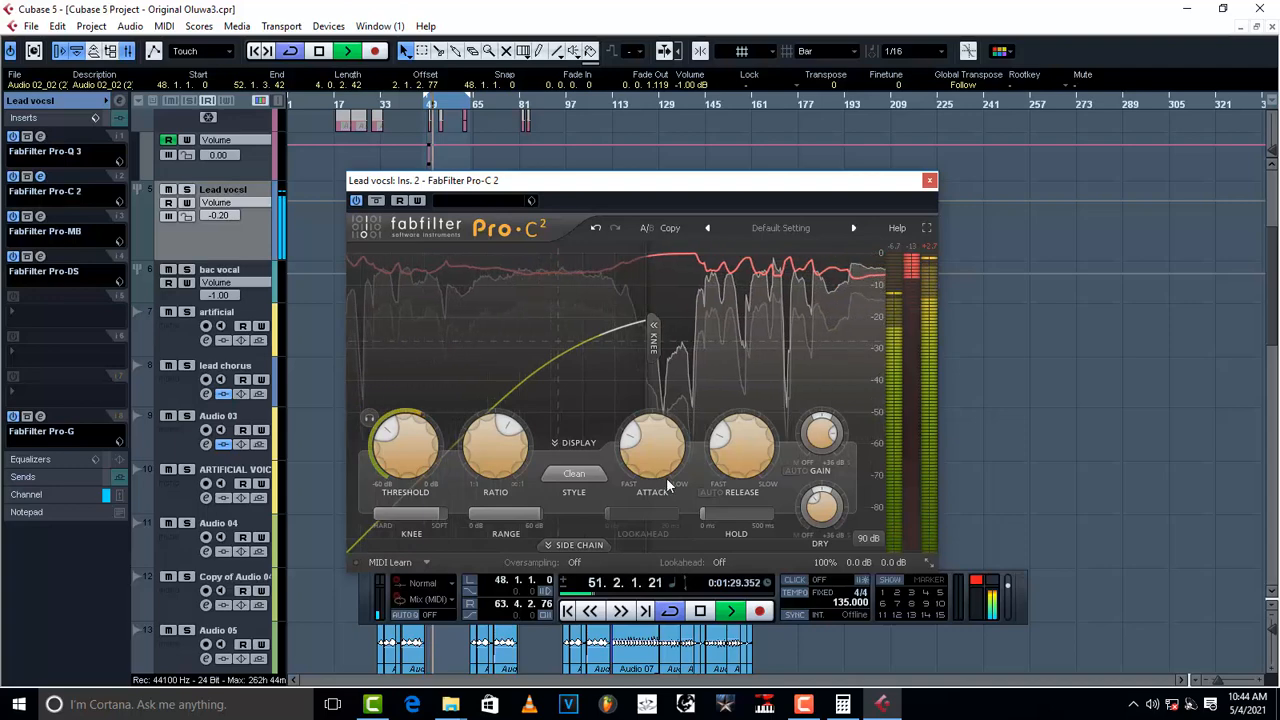
click(590, 545)
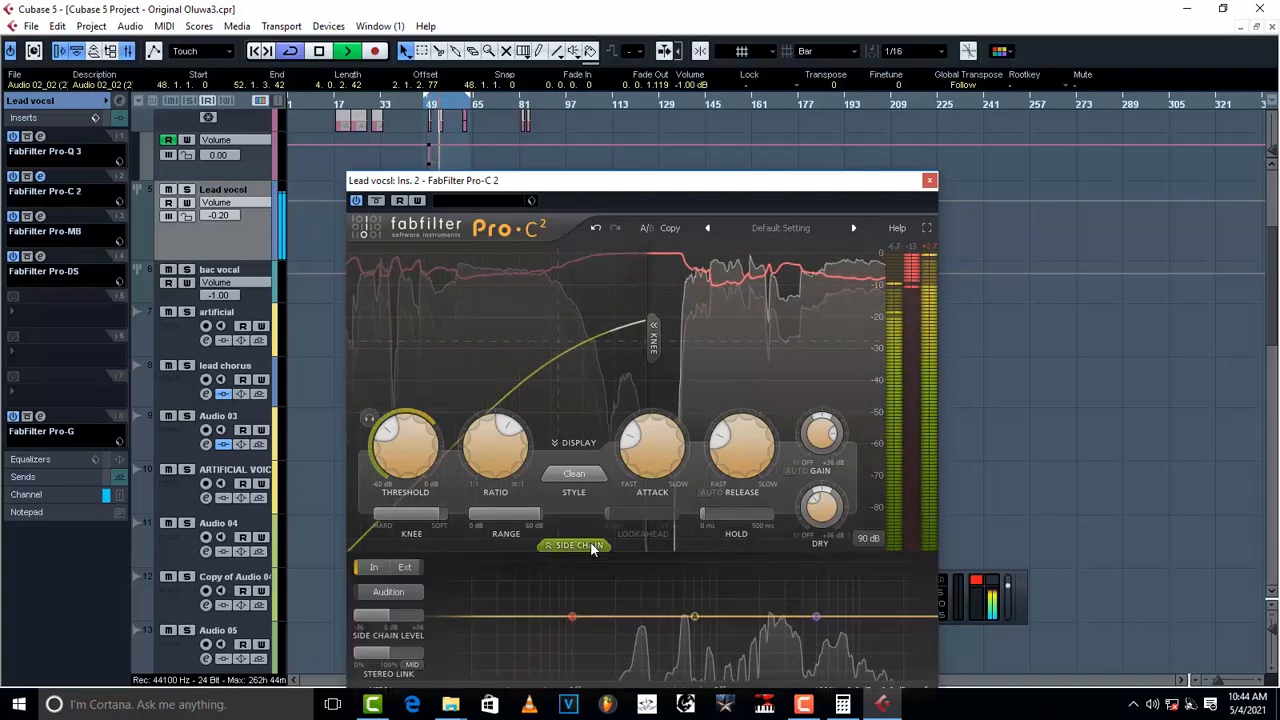
click(590, 544)
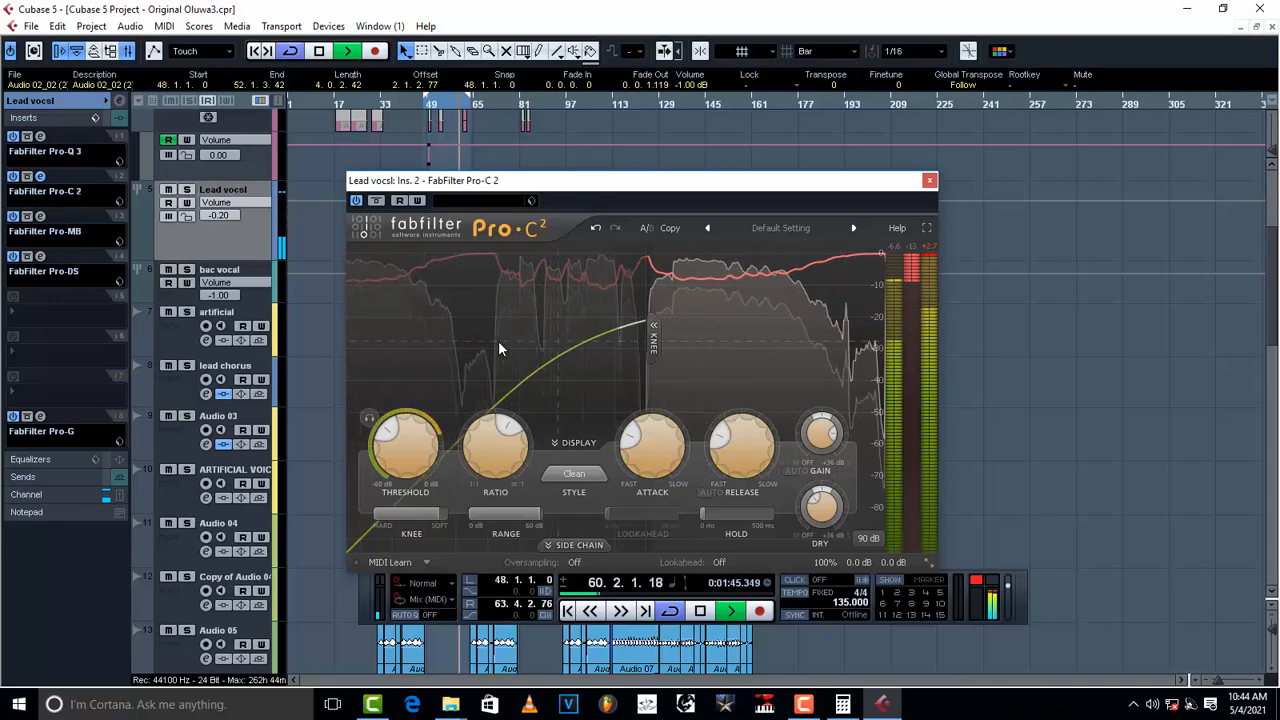
click(929, 181)
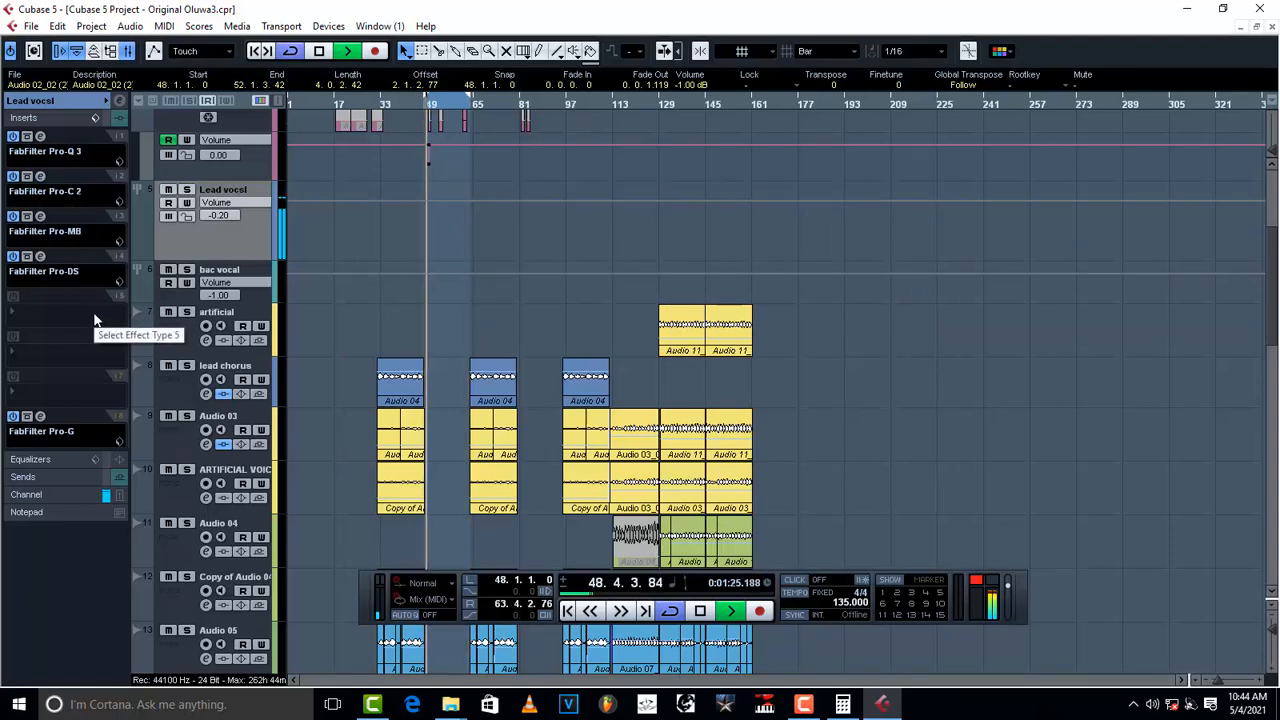
key(space)
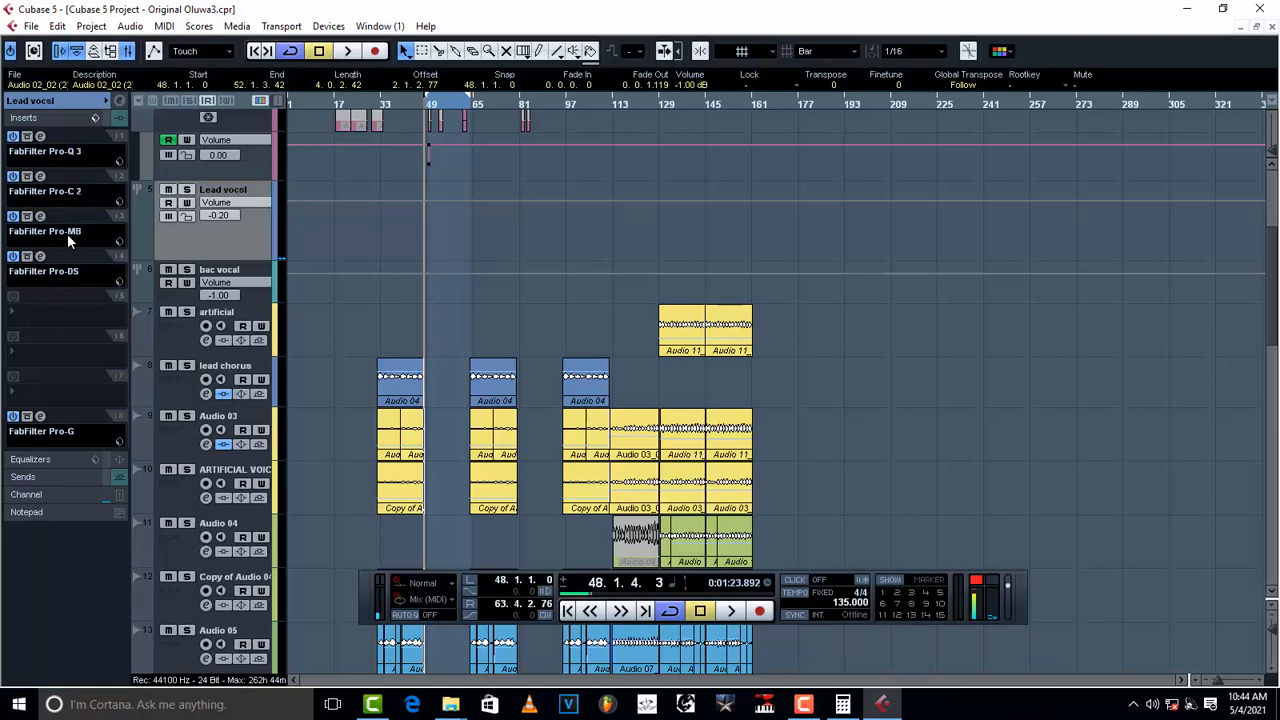
- Insert FabFilter Pro-Q 3 in the lead vocal's fifth slot, set its display range to 30 dB and close its window
click(25, 314)
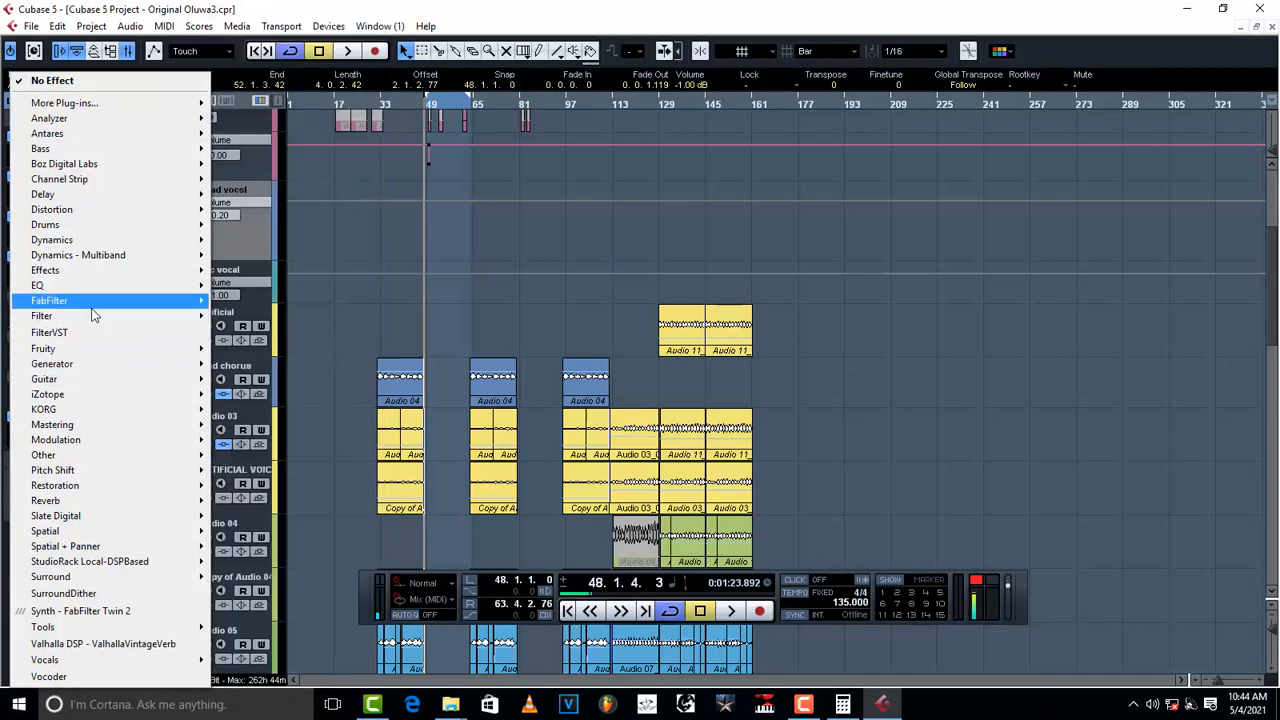
mouse_move(92, 302)
click(304, 511)
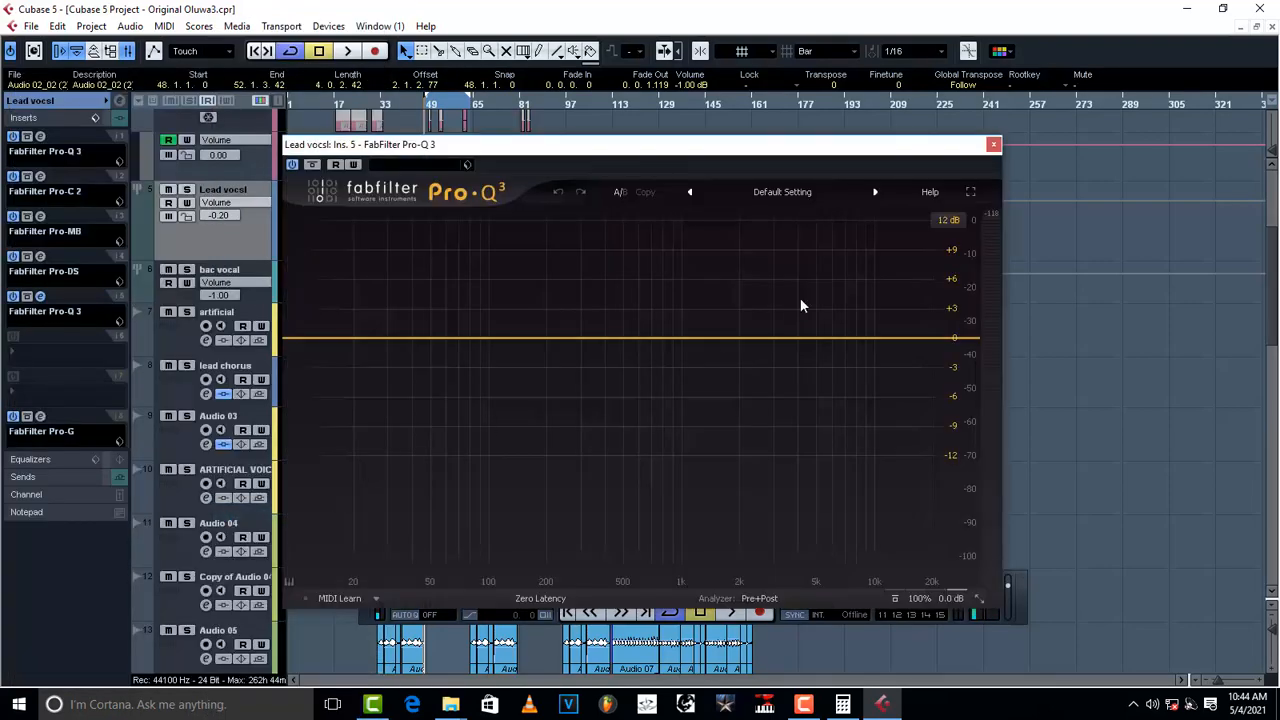
click(946, 224)
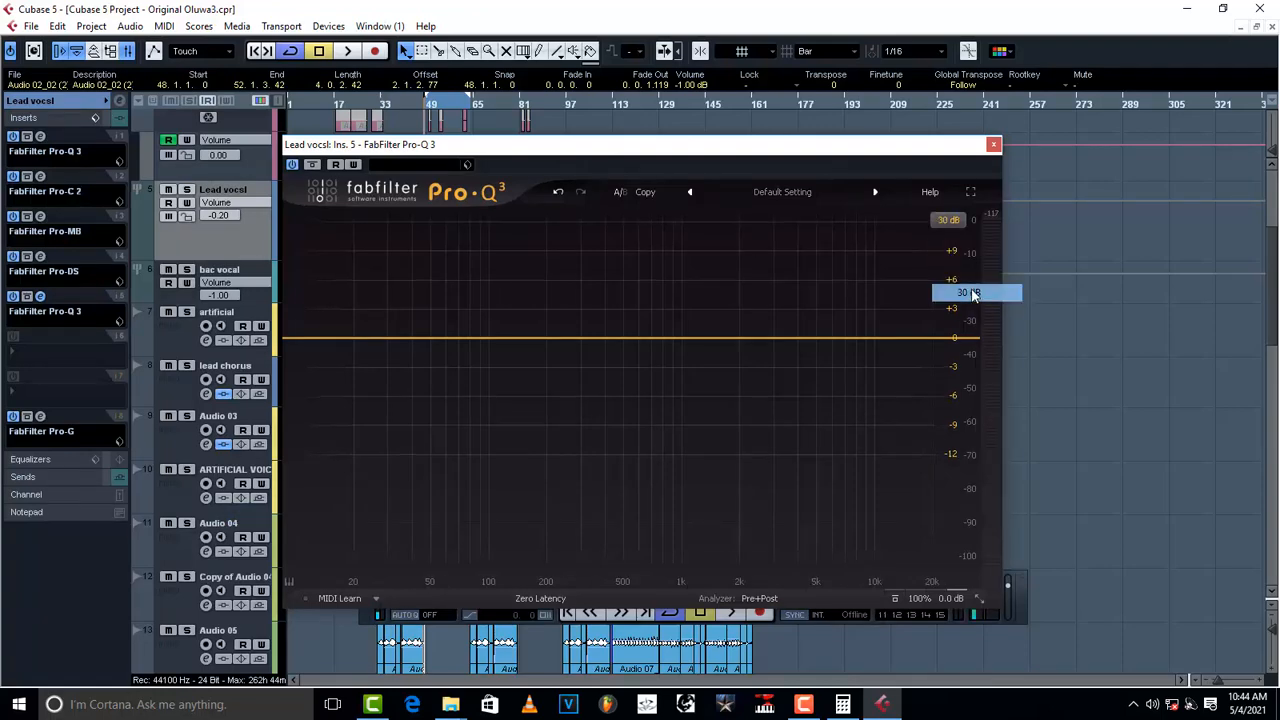
click(968, 290)
click(993, 144)
- Load FabFilter Pro-Q 2 in the lead vocal's fifth insert slot and start playback
click(47, 310)
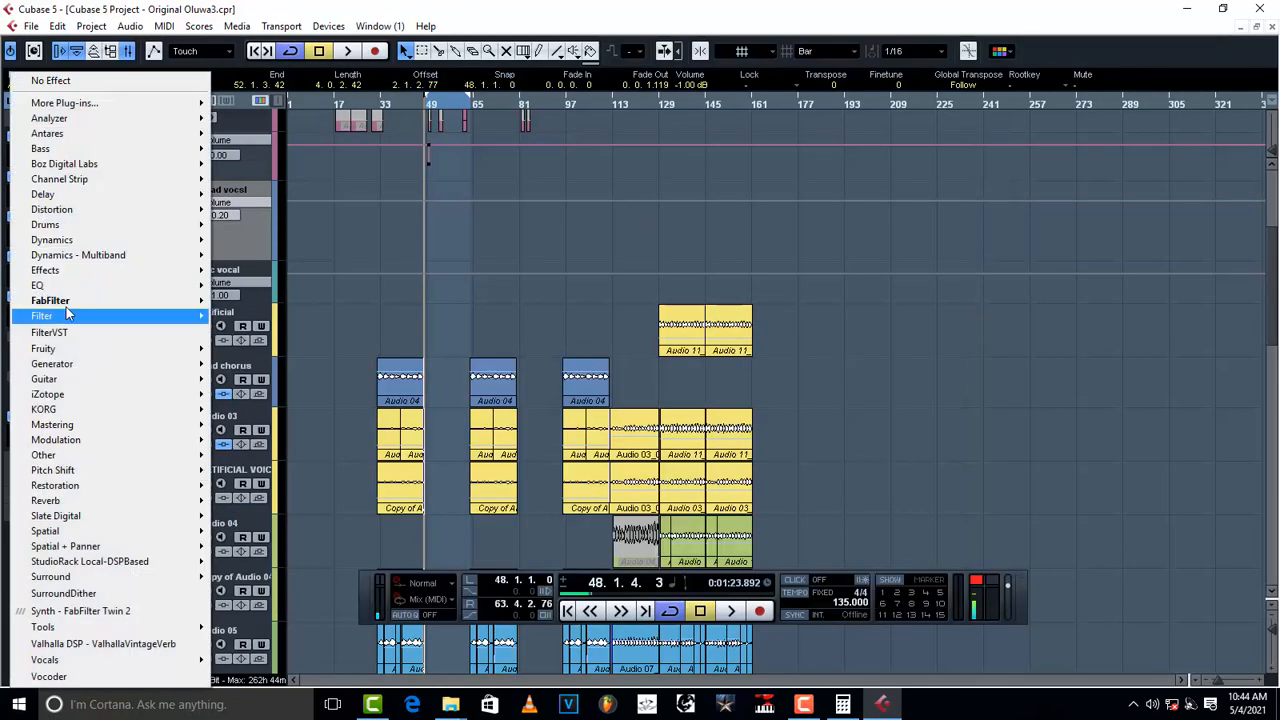
mouse_move(80, 302)
mouse_move(336, 306)
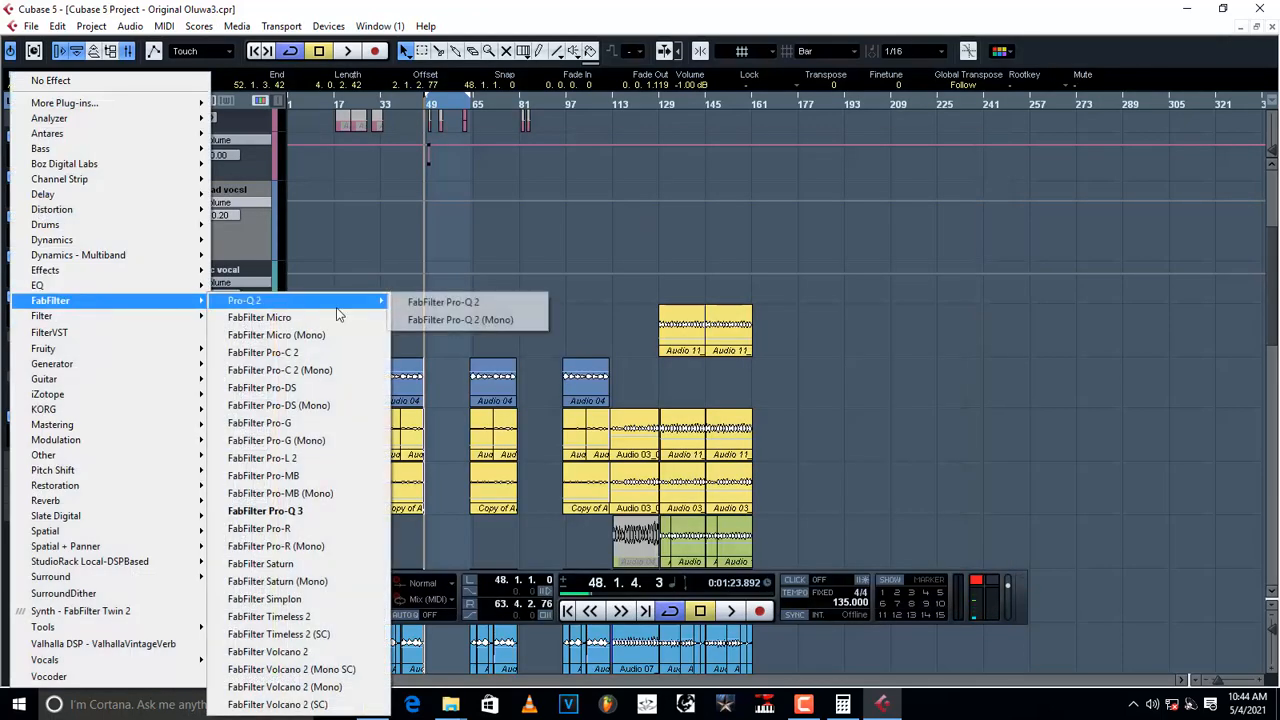
click(510, 303)
click(630, 419)
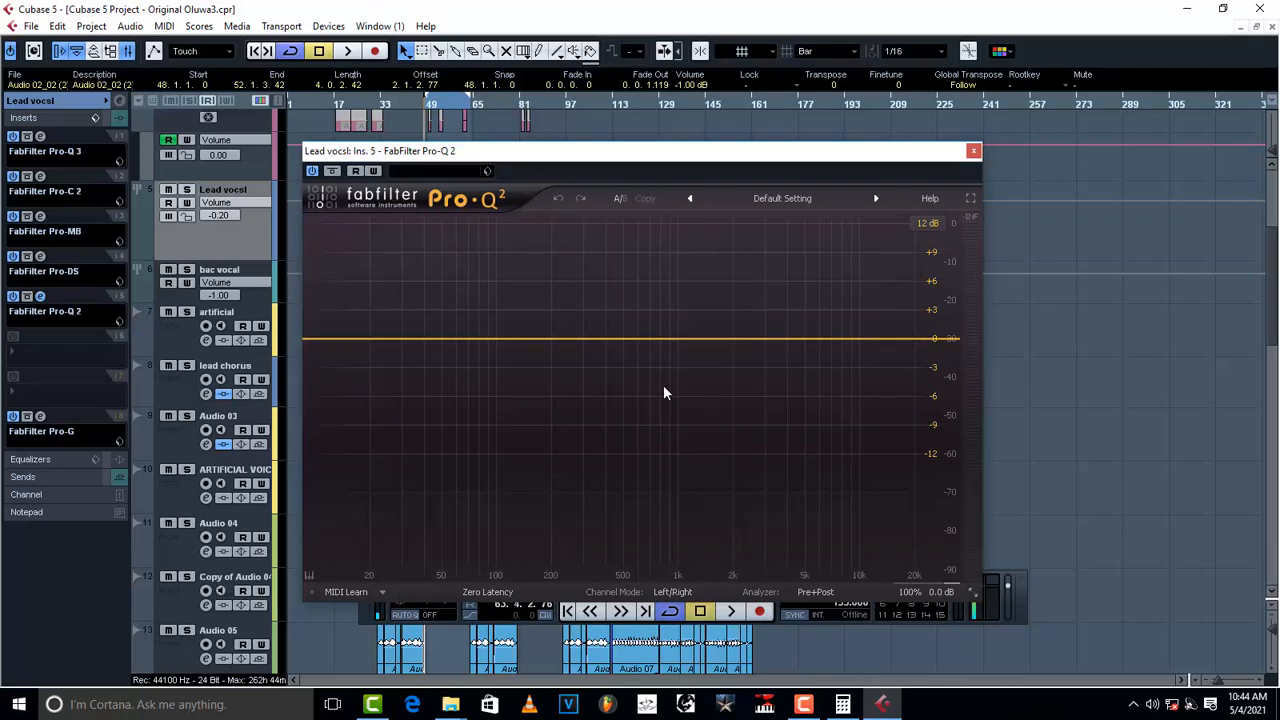
key(space)
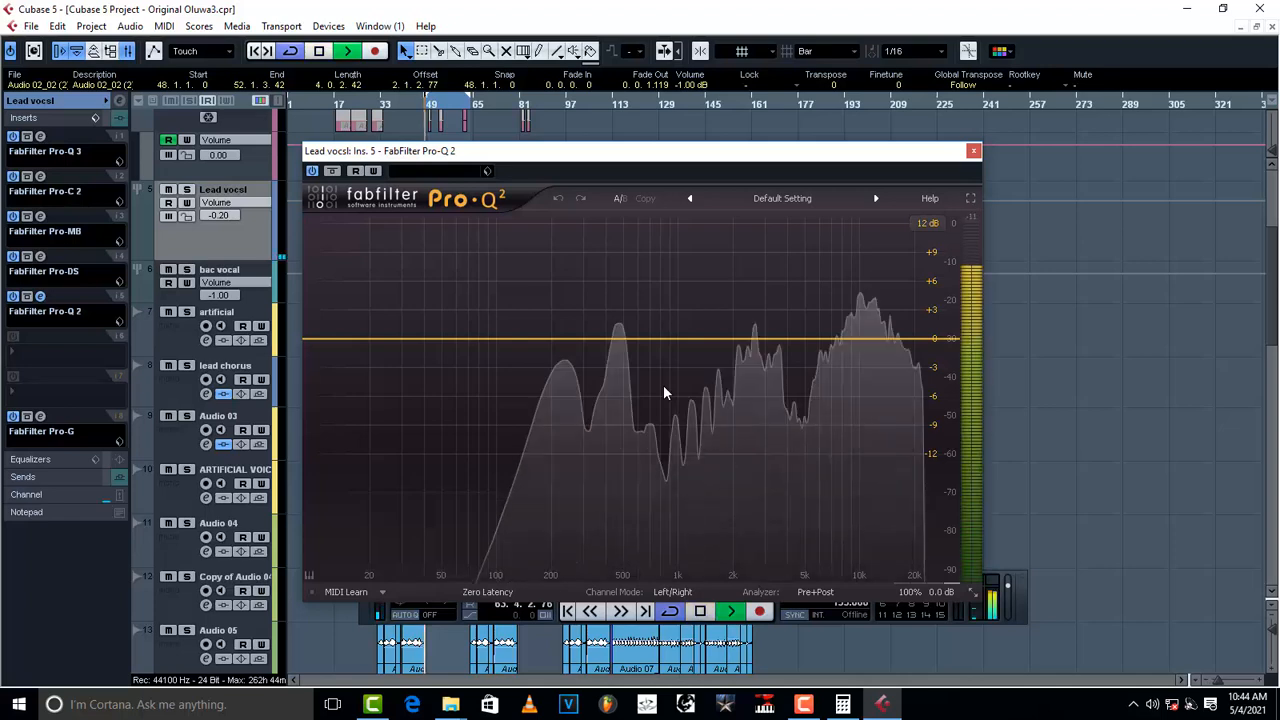
- Add three bell bands: a slight boost near 7 kHz, a 1.08 dB cut at about 2907 Hz and a 0.75 dB boost at about 293 Hz
drag(713, 335, 841, 326)
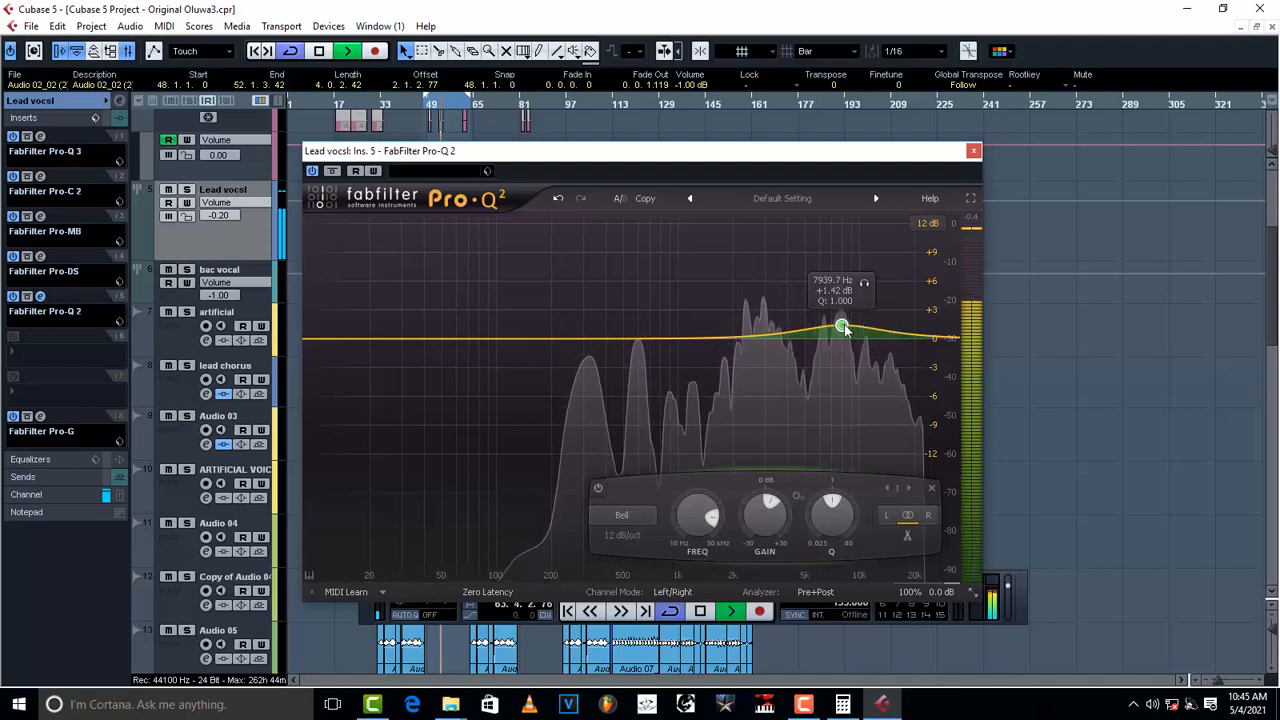
mouse_move(749, 334)
mouse_down()
mouse_move(746, 277)
mouse_move(770, 247)
mouse_move(763, 237)
mouse_move(762, 349)
mouse_up()
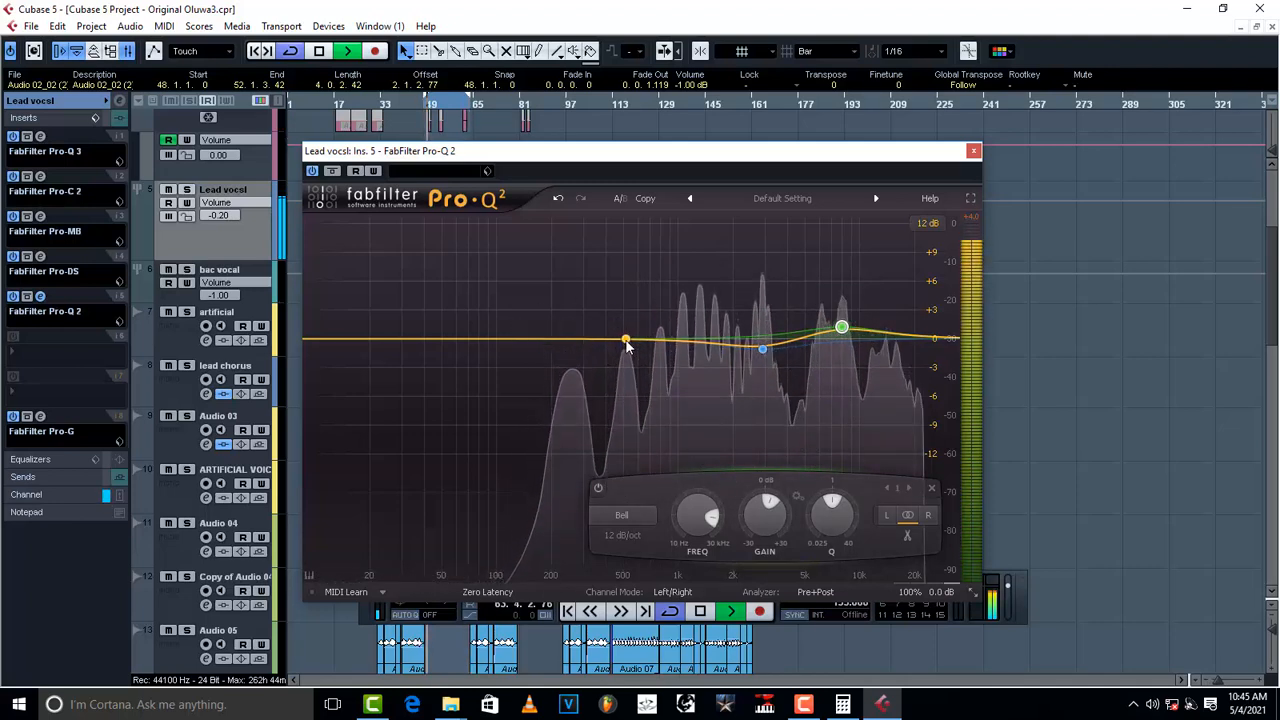
drag(626, 342, 584, 338)
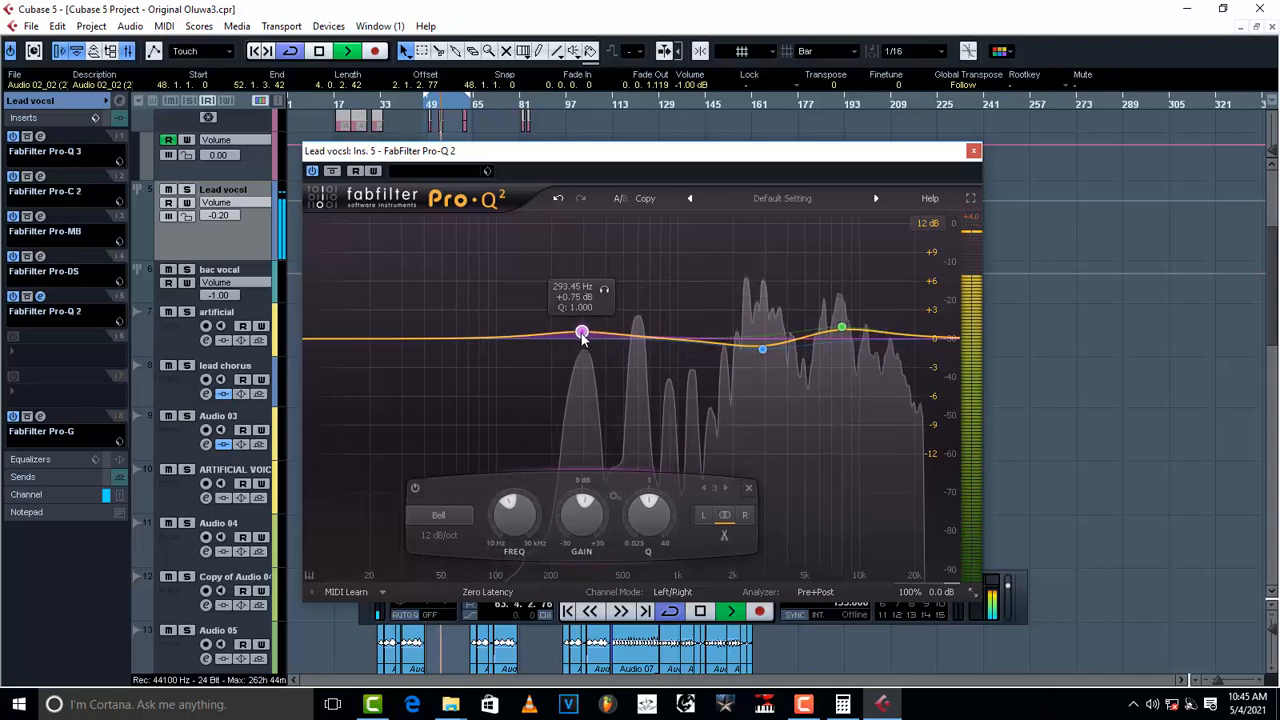
mouse_move(842, 328)
mouse_down()
mouse_move(841, 345)
mouse_move(831, 251)
mouse_move(838, 332)
mouse_move(860, 325)
mouse_move(833, 322)
mouse_up()
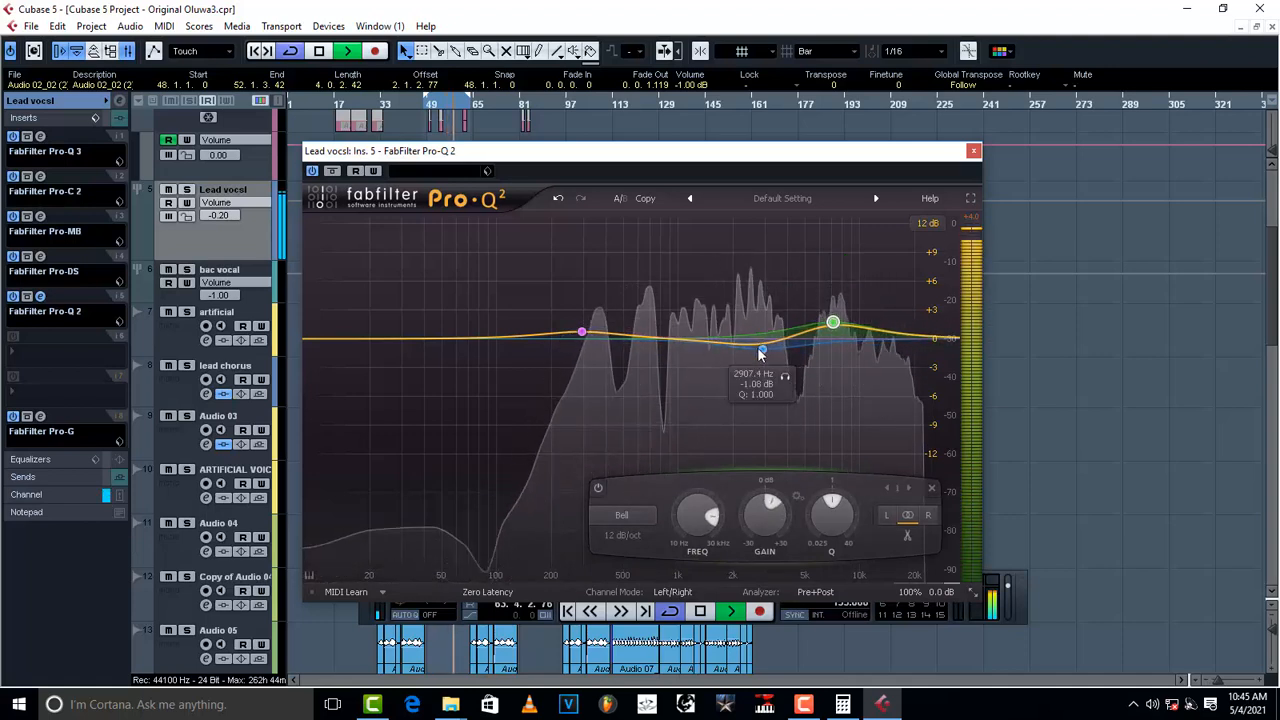
- Sweep the mid bell as a boost, settle it at about 2038 Hz, -1.08 dB, and add a +0.75 dB high shelf at about 18.2 kHz
drag(758, 348, 727, 258)
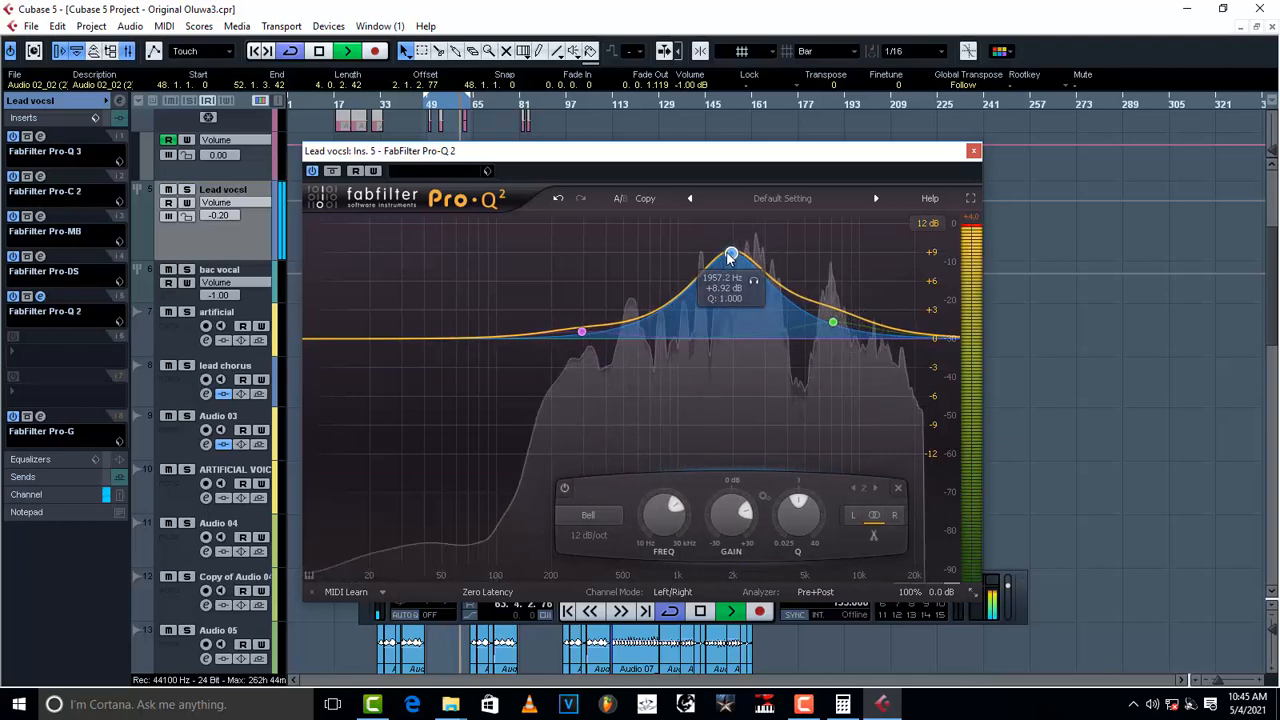
drag(728, 270, 733, 352)
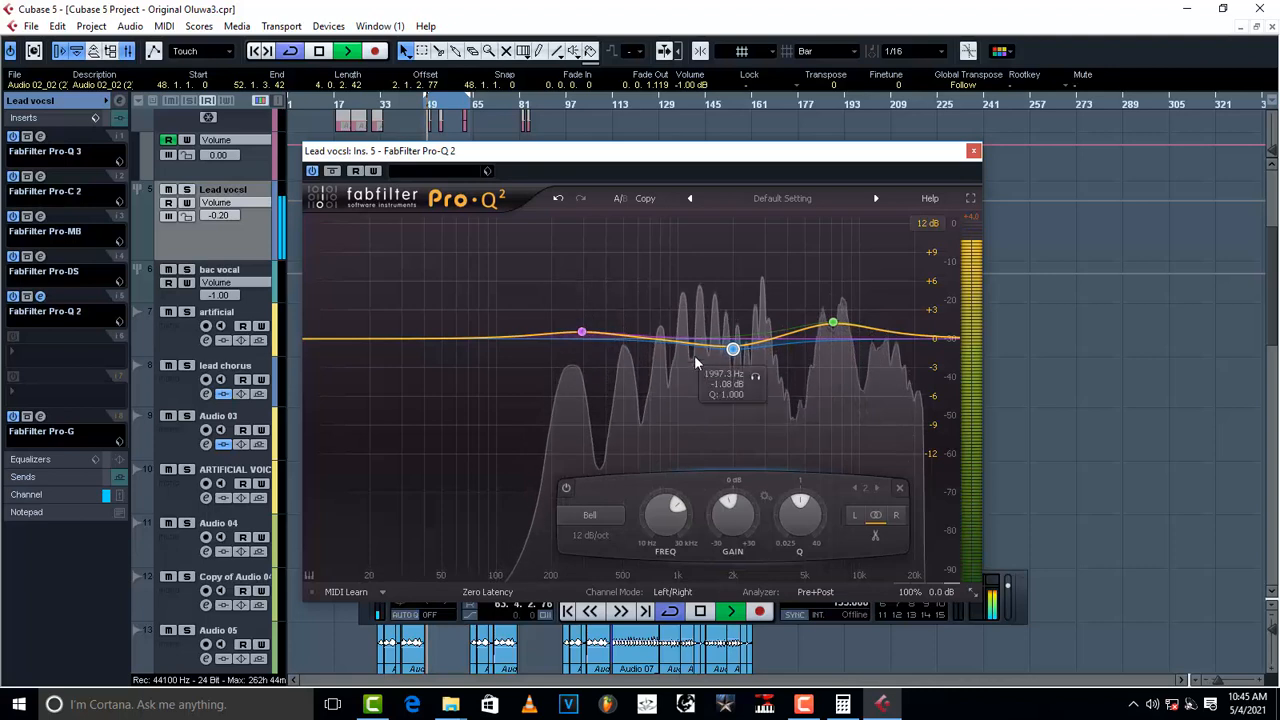
drag(733, 352, 735, 350)
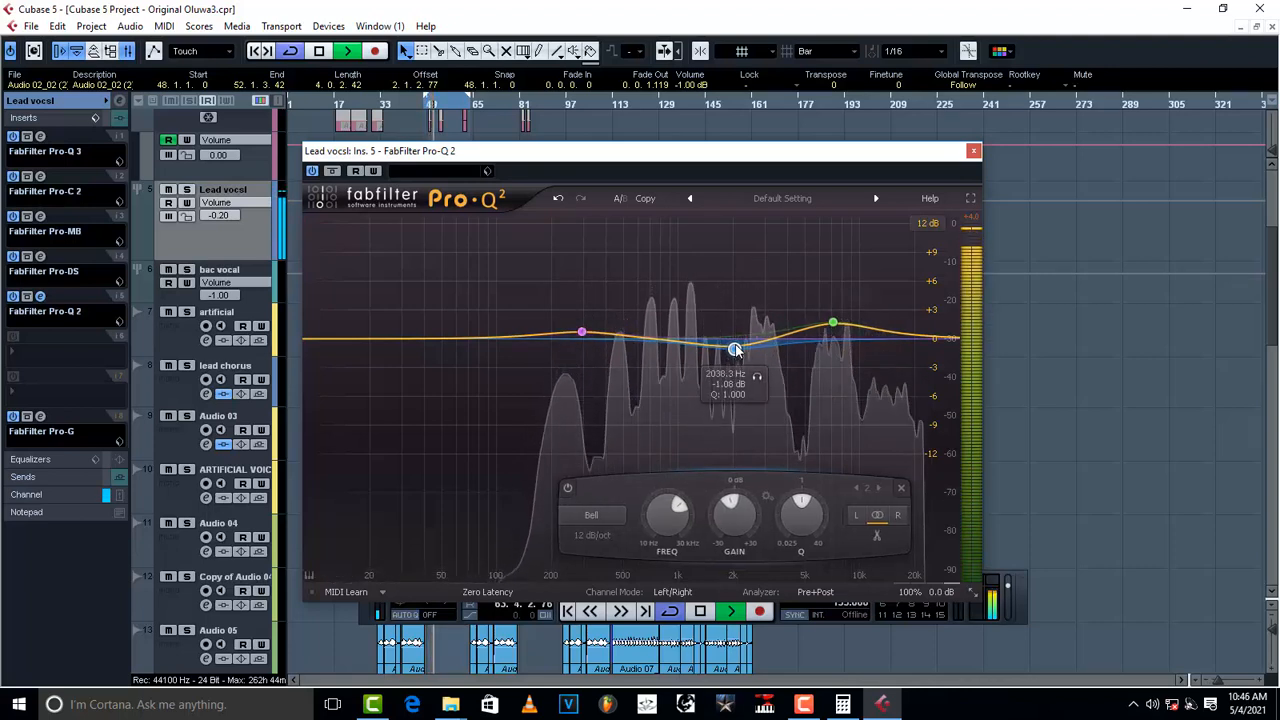
drag(833, 323, 907, 335)
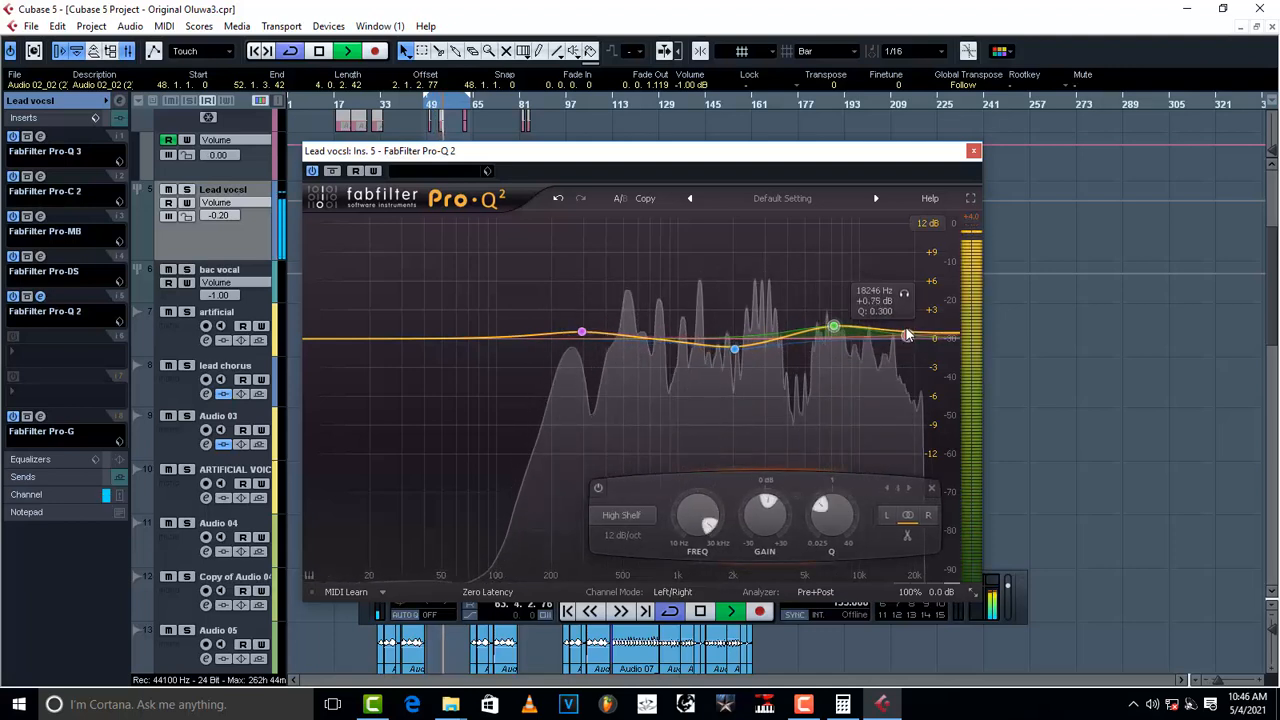
- Add a low shelf at about 58 Hz with -30 dB gain, and set the EQ display range to 30 dB
drag(388, 341, 475, 490)
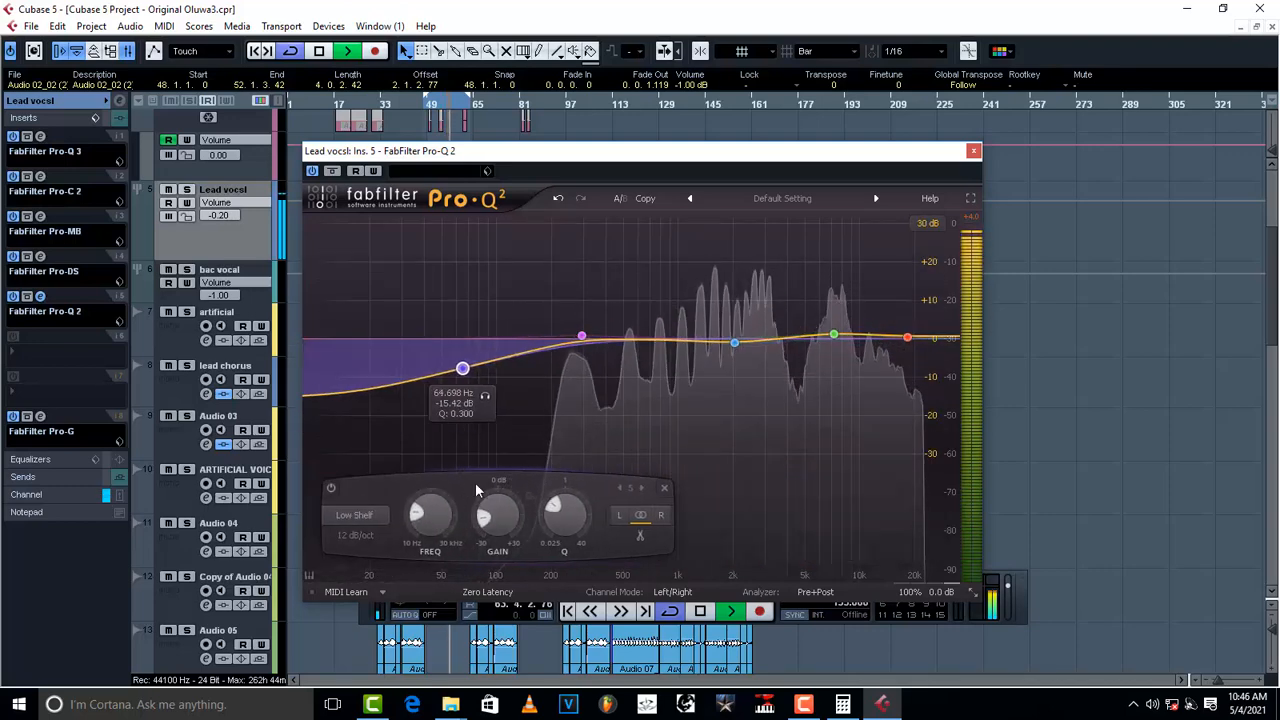
click(928, 222)
click(945, 296)
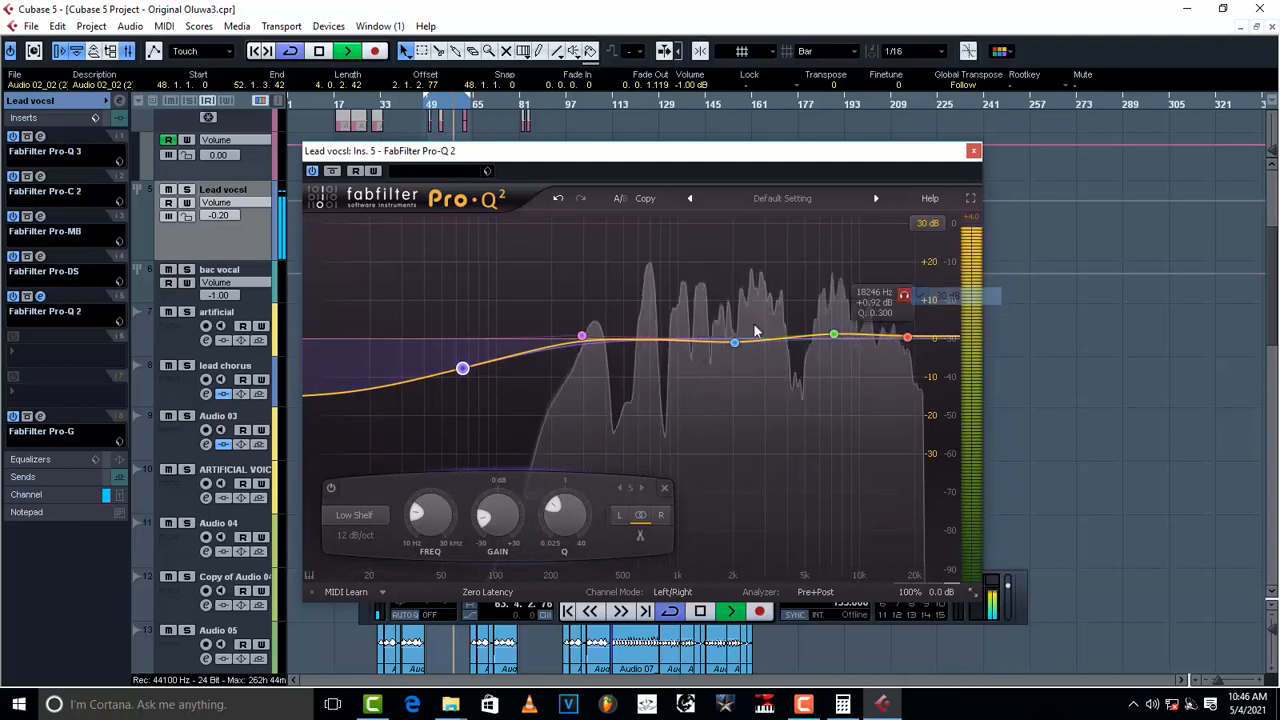
drag(465, 385, 458, 441)
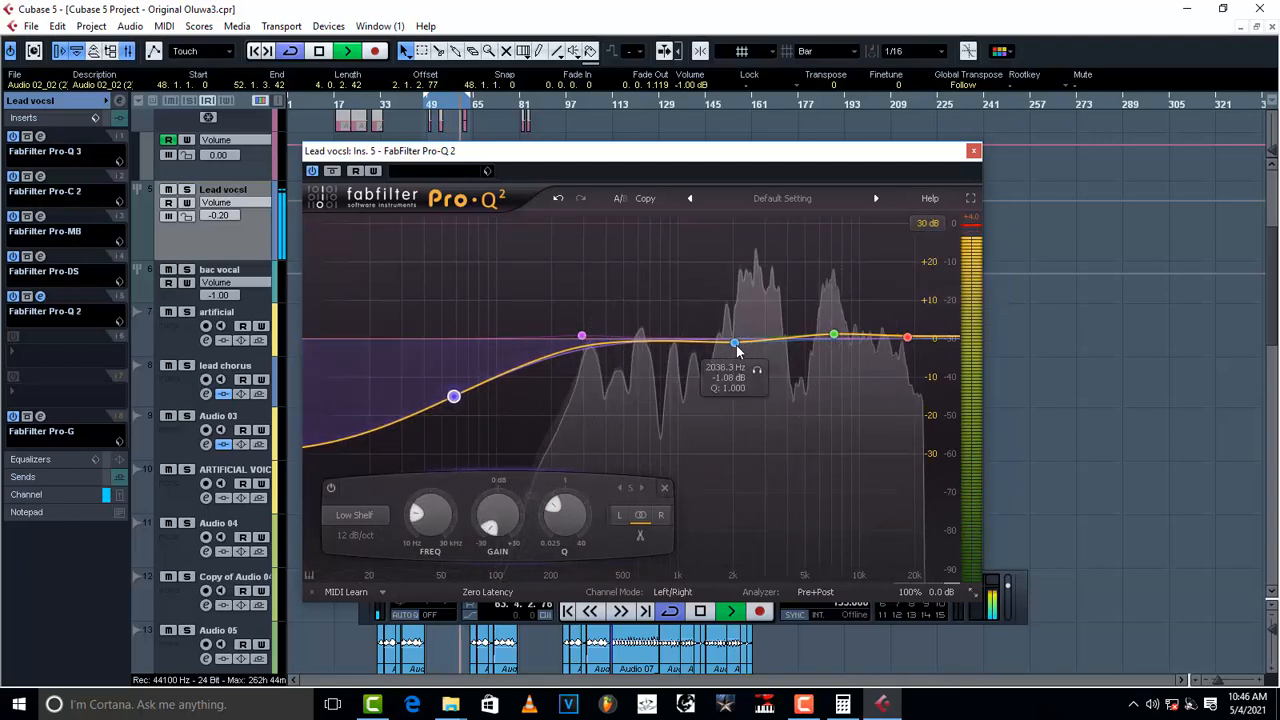
- Deepen the mid bell cut to about -3.17 dB at 1977 Hz and raise the 7 kHz bell to about +4 dB
click(732, 346)
drag(733, 351, 734, 363)
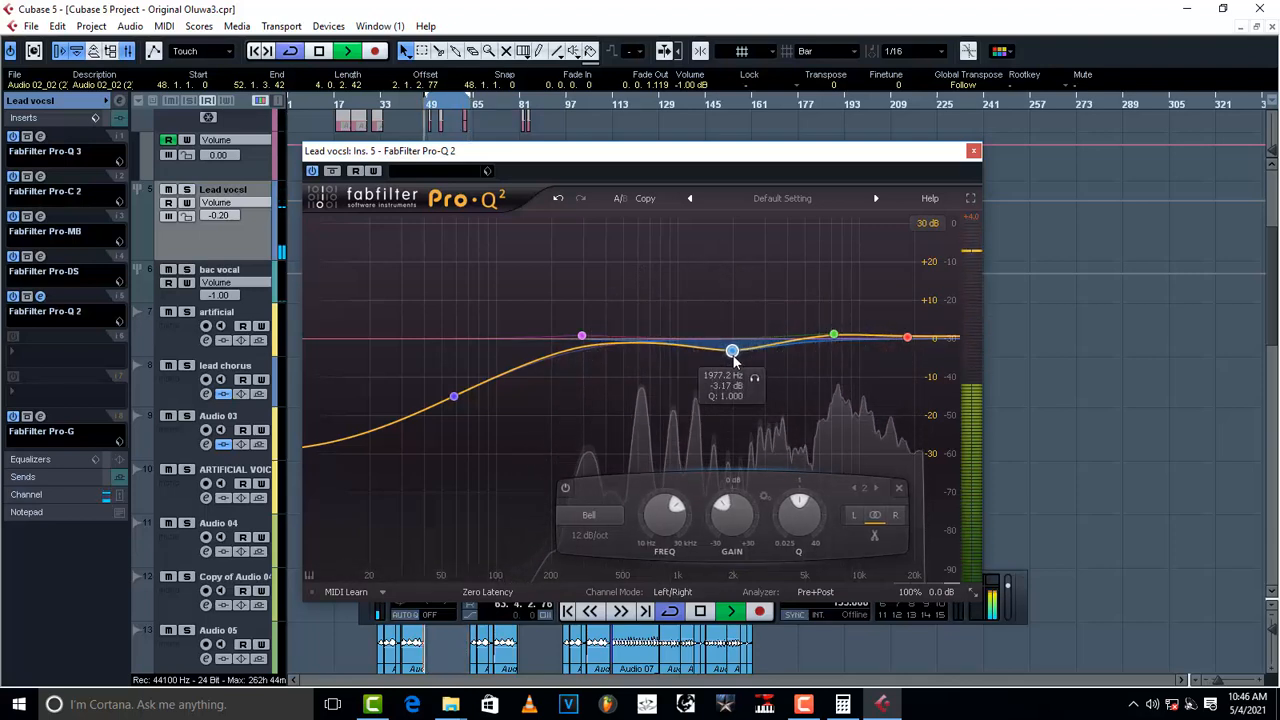
drag(826, 333, 835, 329)
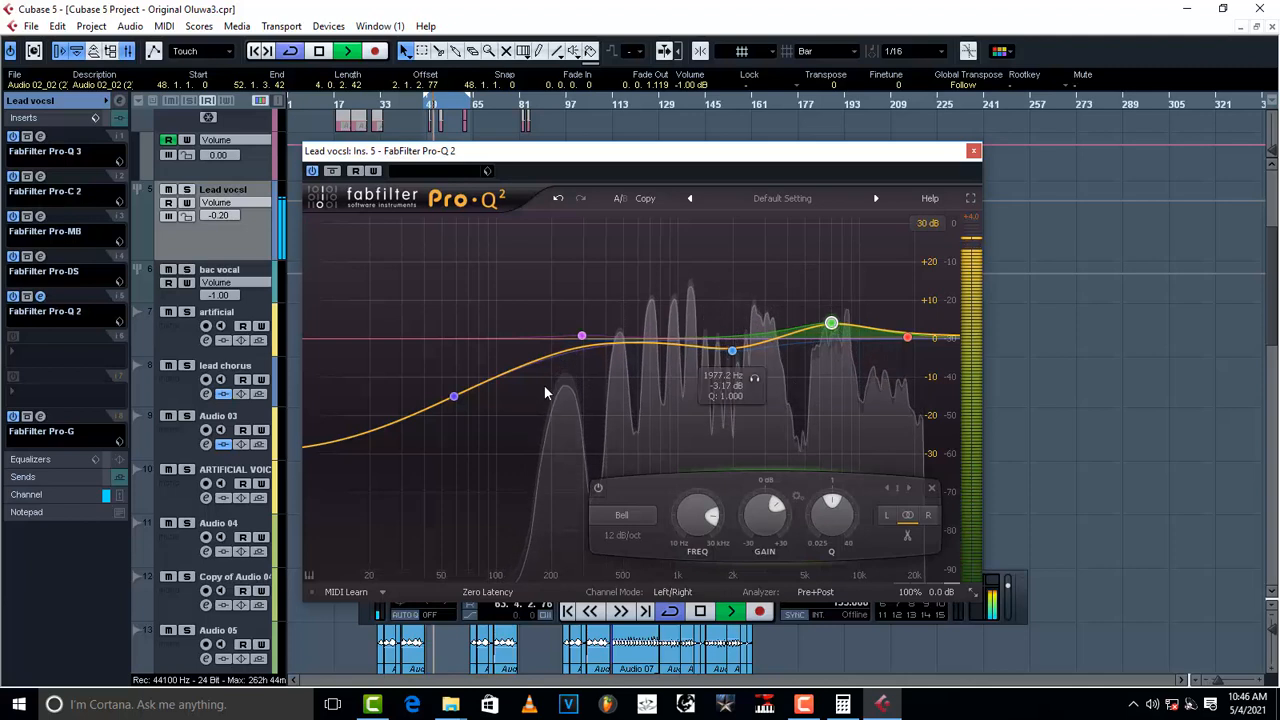
- Delete the low shelf band, move the low-mid bell to about 785 Hz at -2.58 dB, and stop playback
click(454, 397)
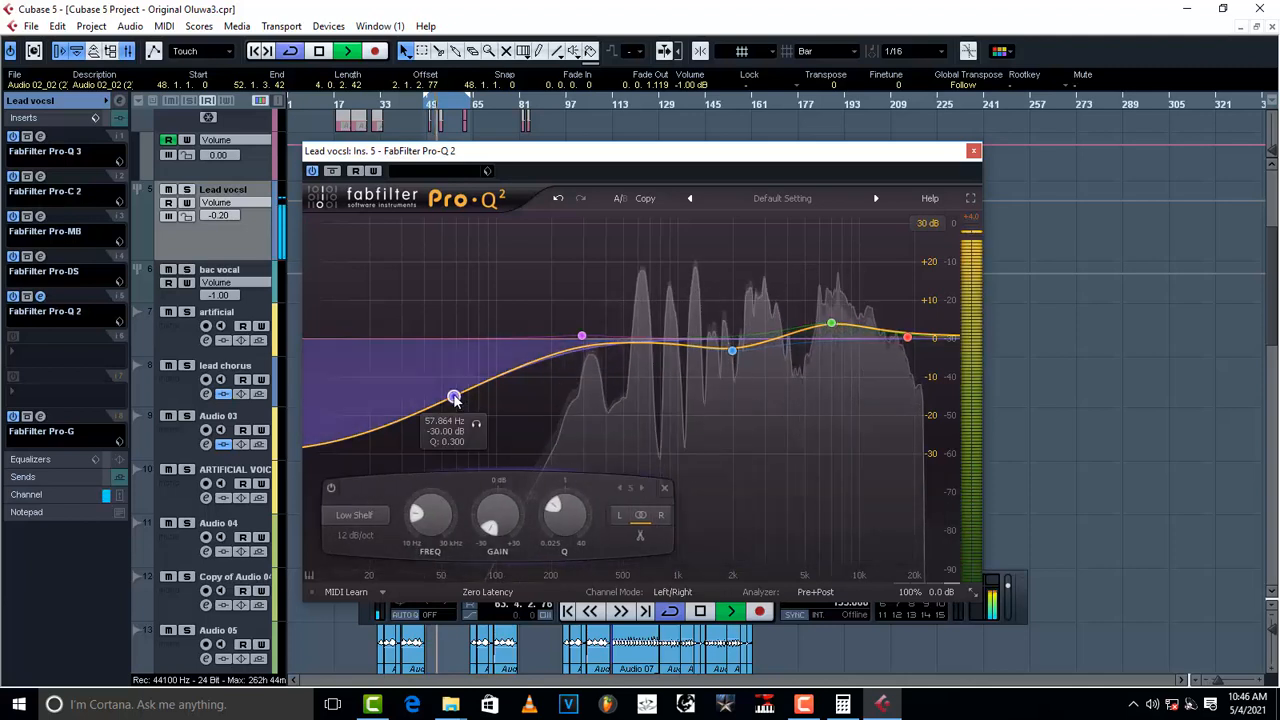
click(664, 487)
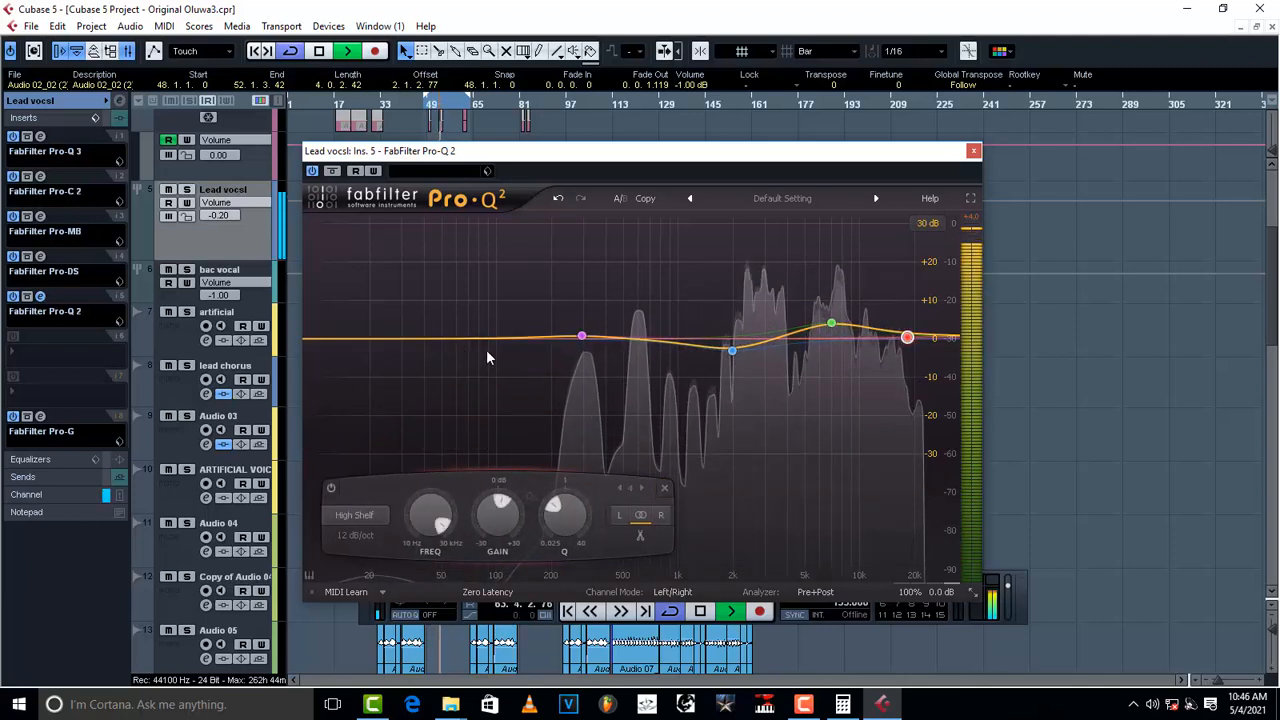
drag(583, 337, 664, 352)
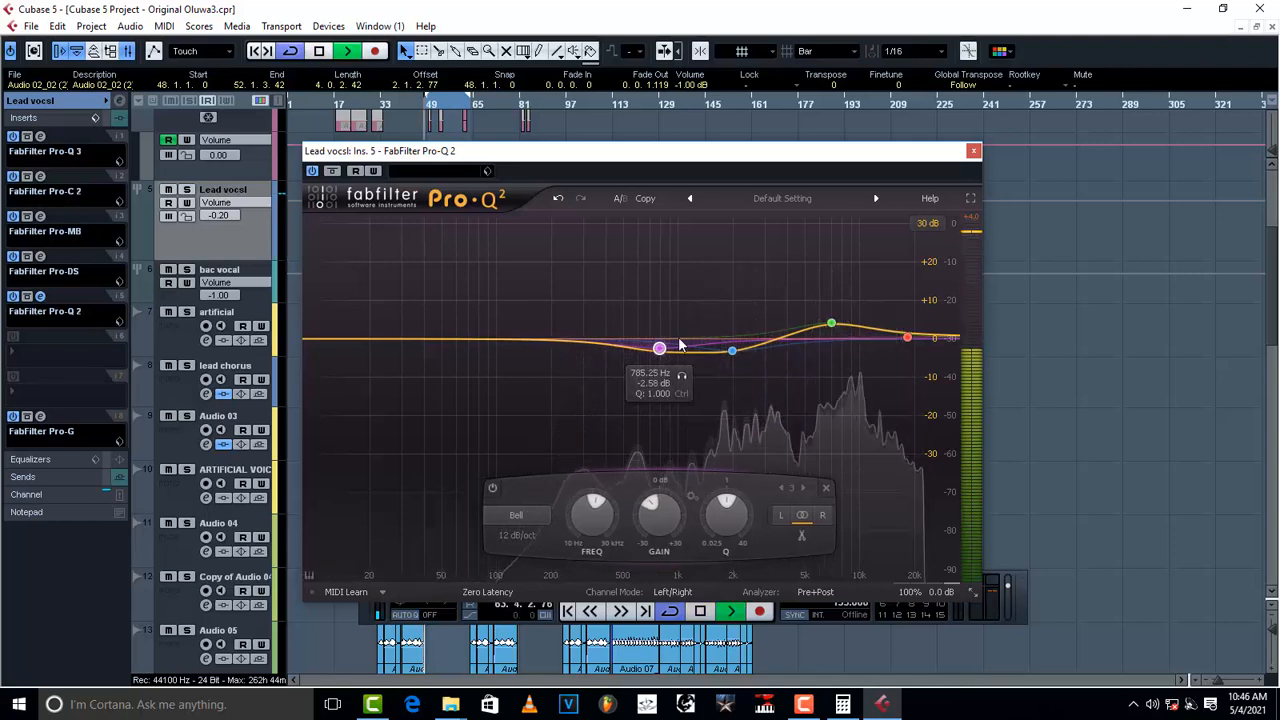
key(space)
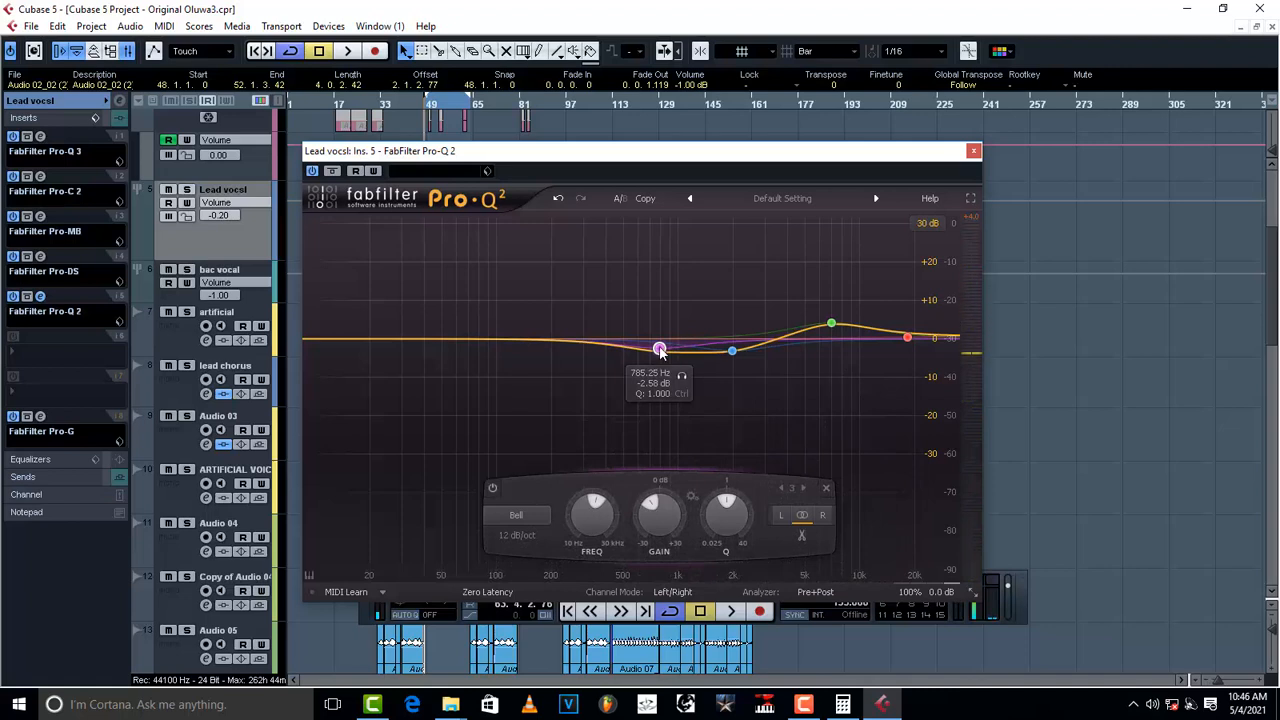
- Narrow the low-mid bell to Q 2.276, audition it as a strong boost, and settle it at about 342 Hz, -4.04 dB
drag(659, 349, 632, 349)
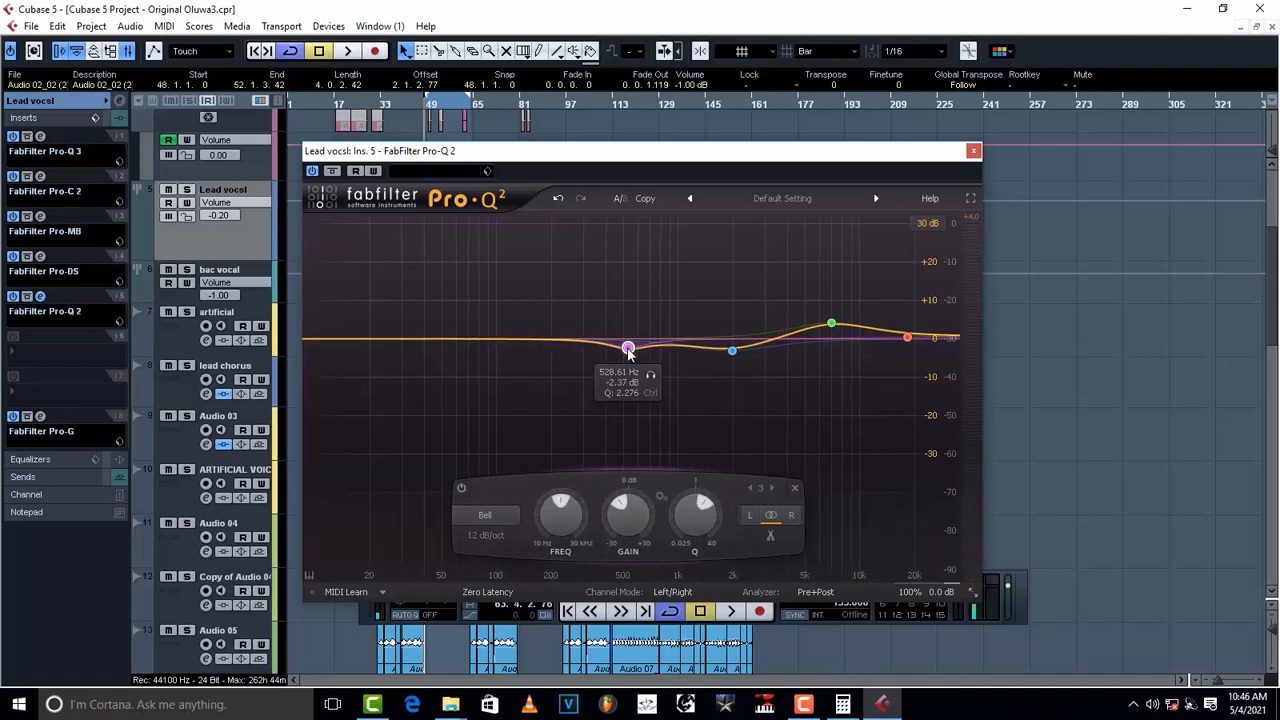
drag(628, 350, 595, 272)
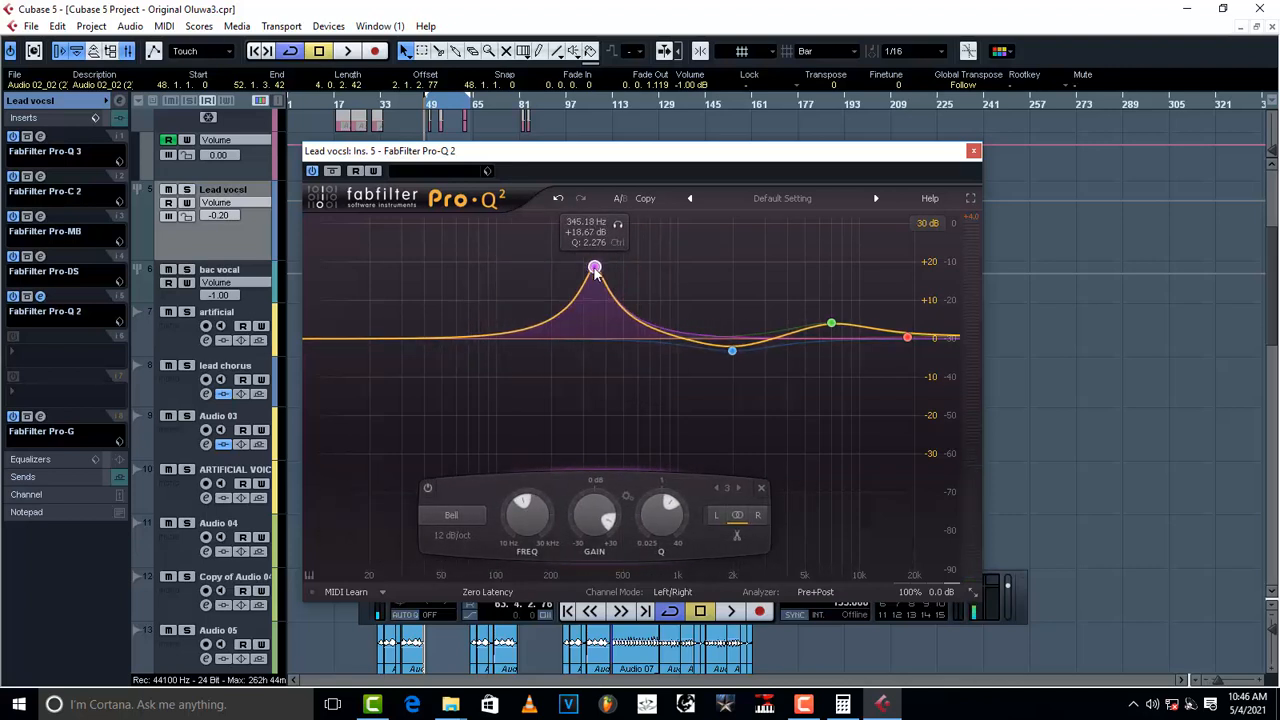
key(space)
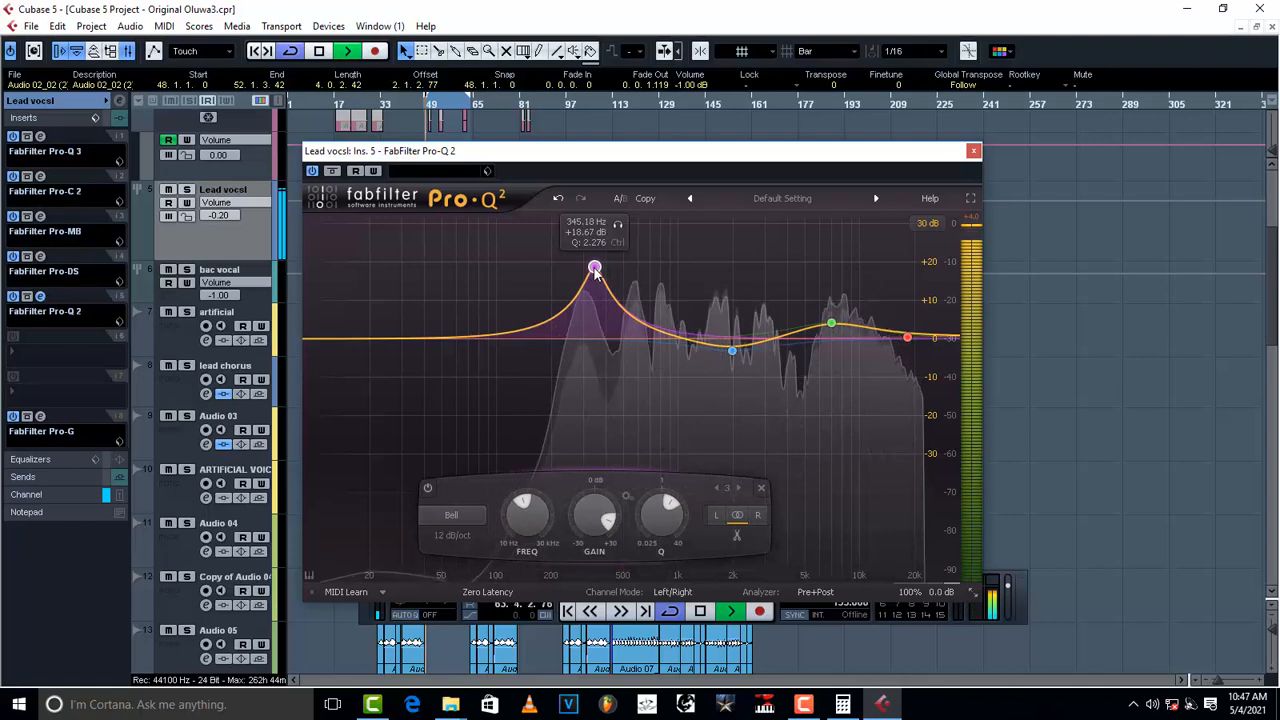
drag(594, 270, 590, 362)
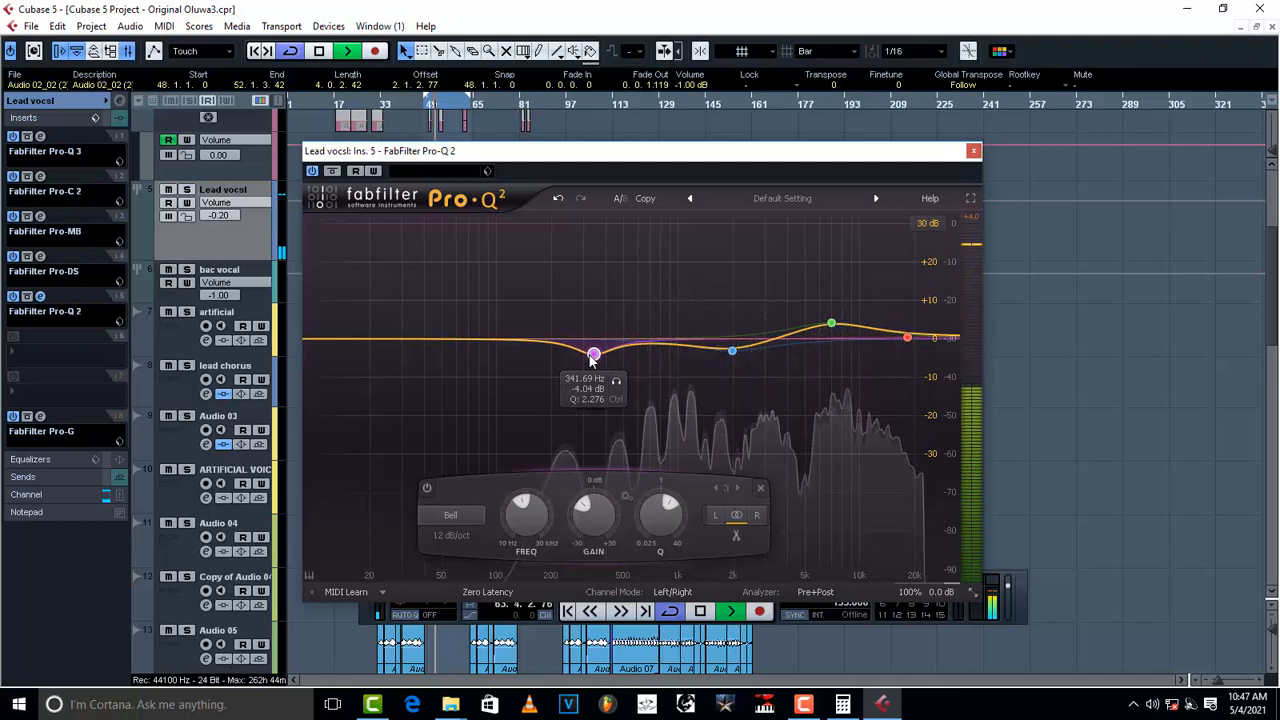
- Adjust the mid bell to about 2038 Hz, -3.37 dB, and reshape the high bell to about 8788 Hz, +2.58 dB, Q 0.896
click(733, 351)
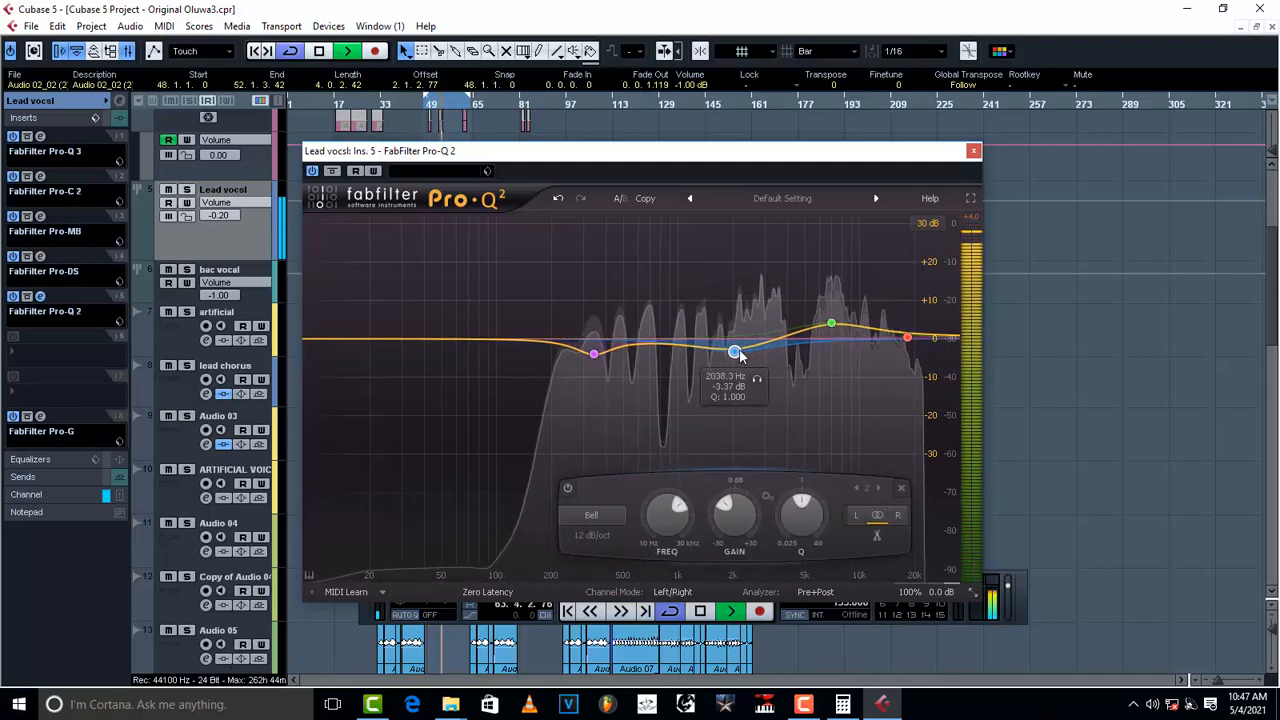
drag(830, 327, 831, 332)
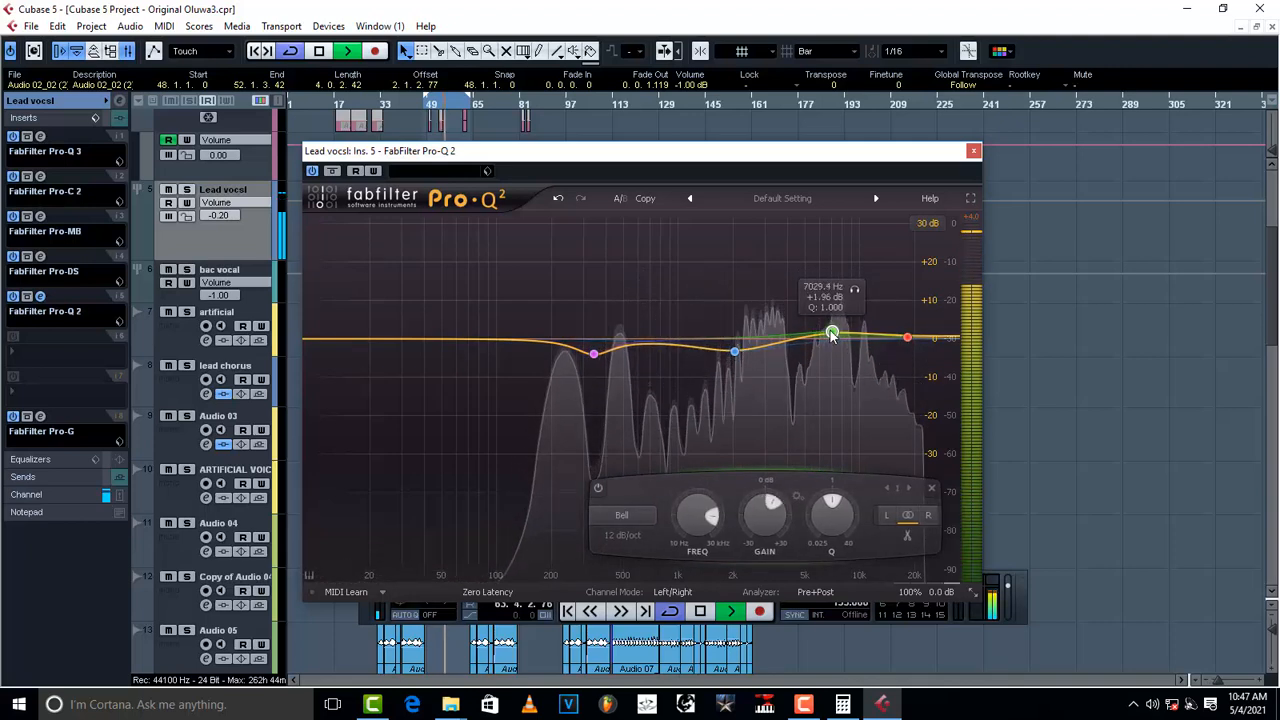
scroll(831, 332, up, 3)
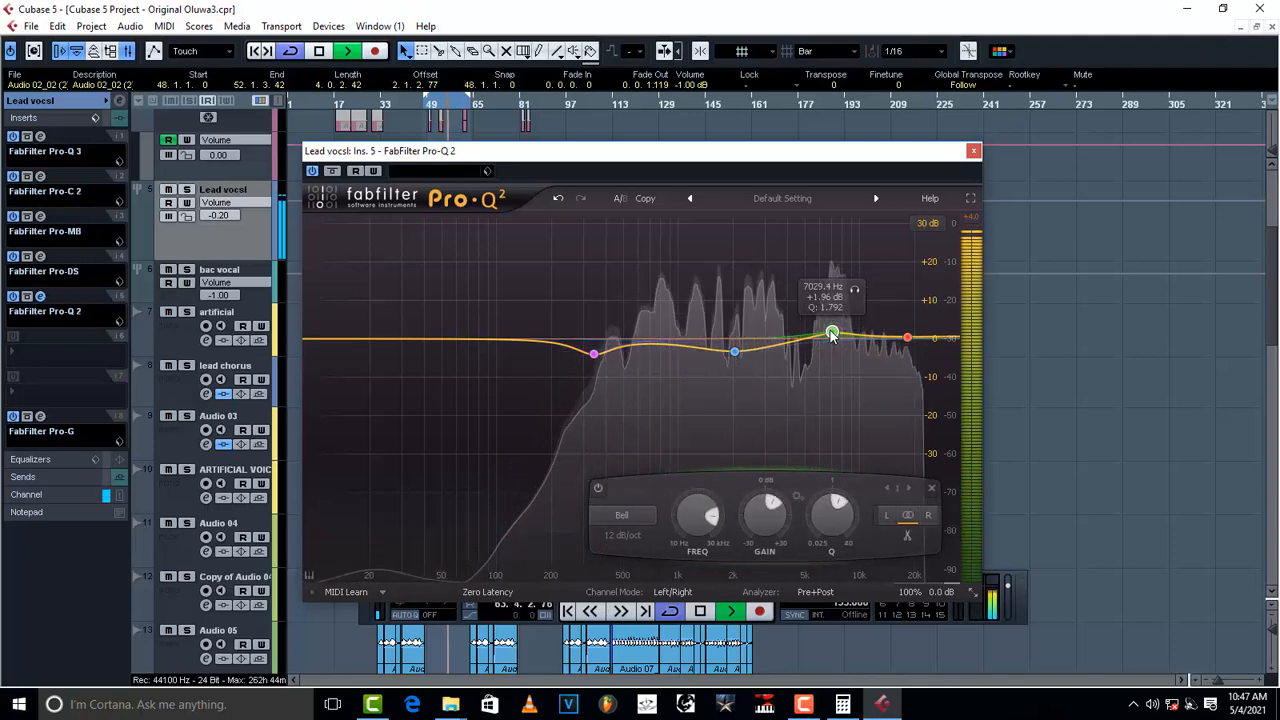
drag(832, 330, 830, 328)
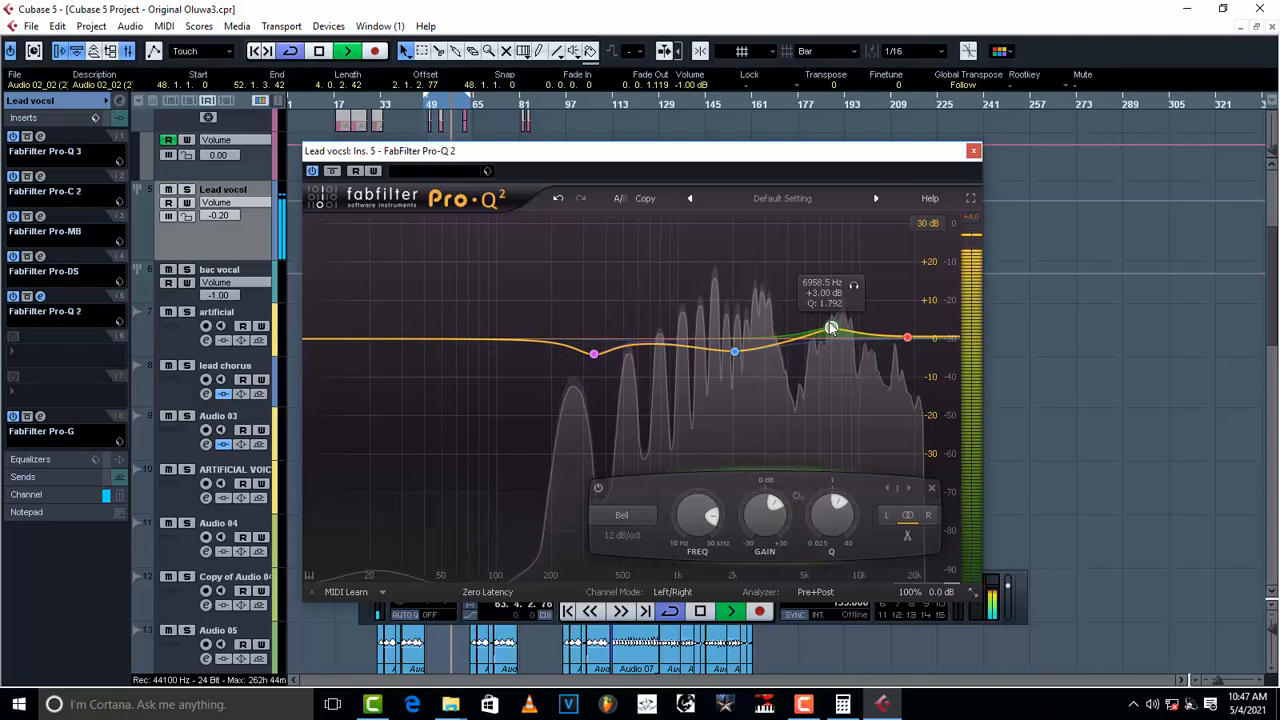
scroll(830, 328, down, 4)
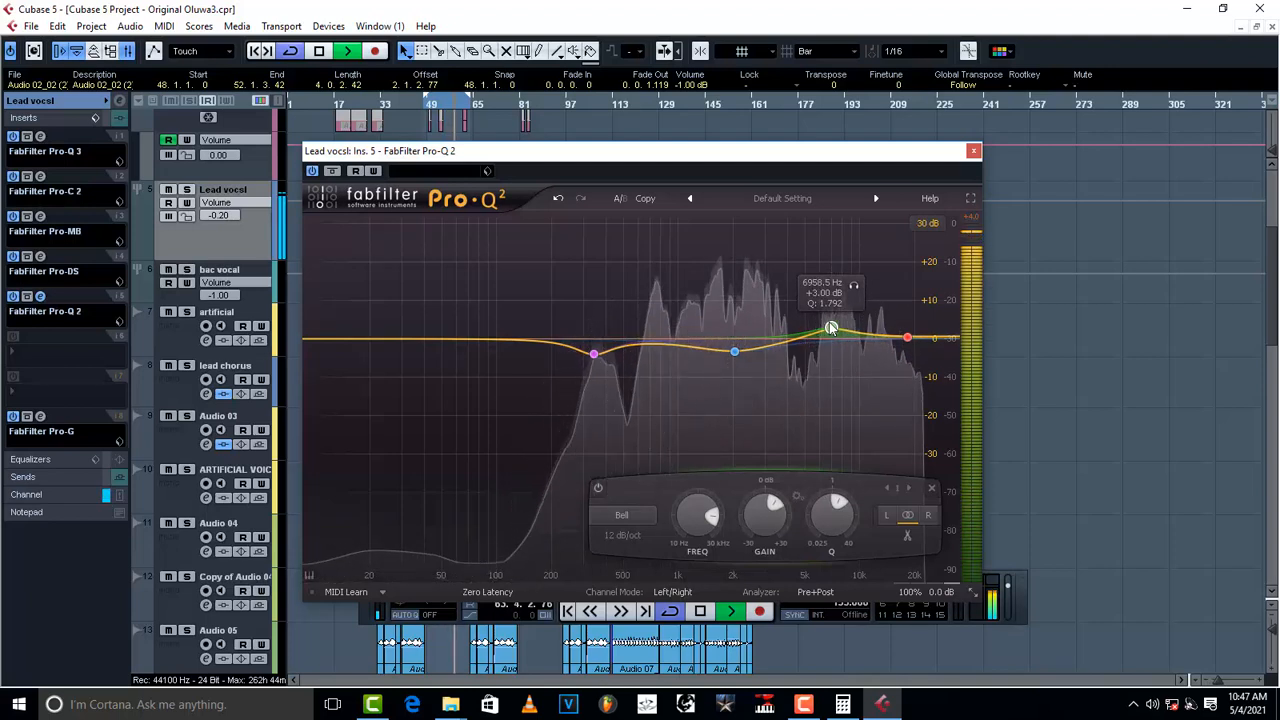
scroll(829, 322, up, 1)
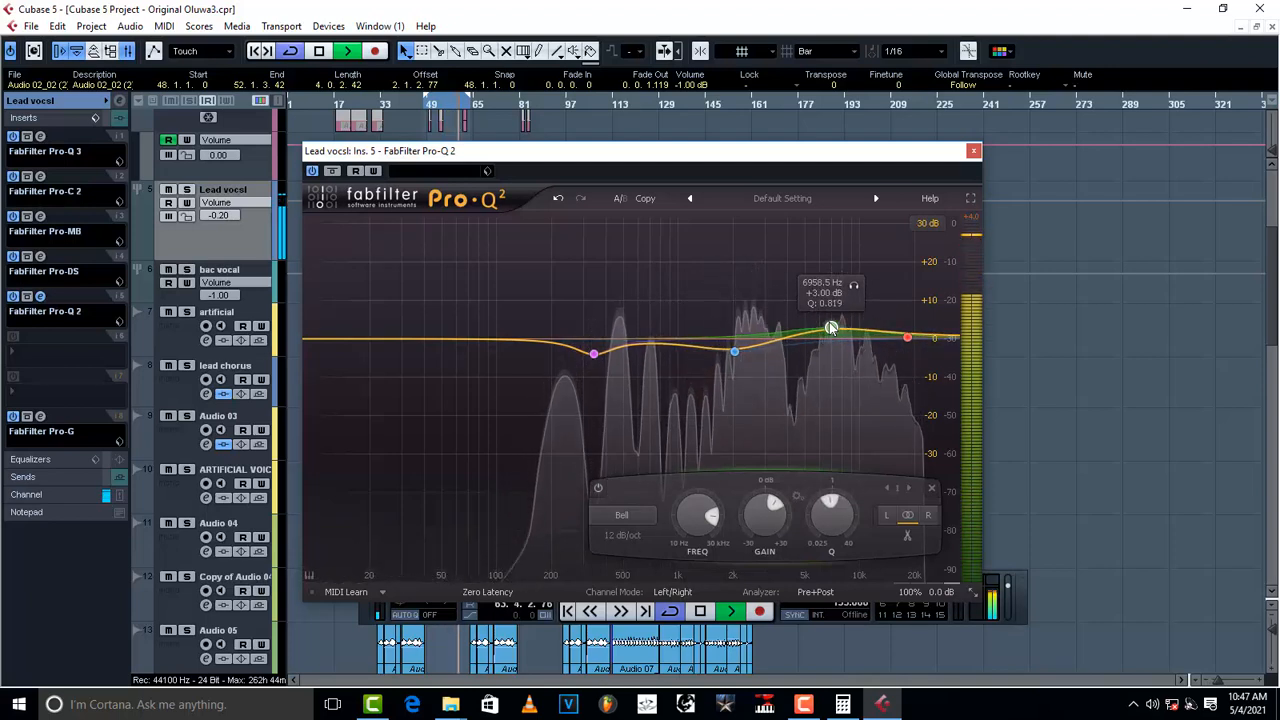
drag(830, 326, 853, 327)
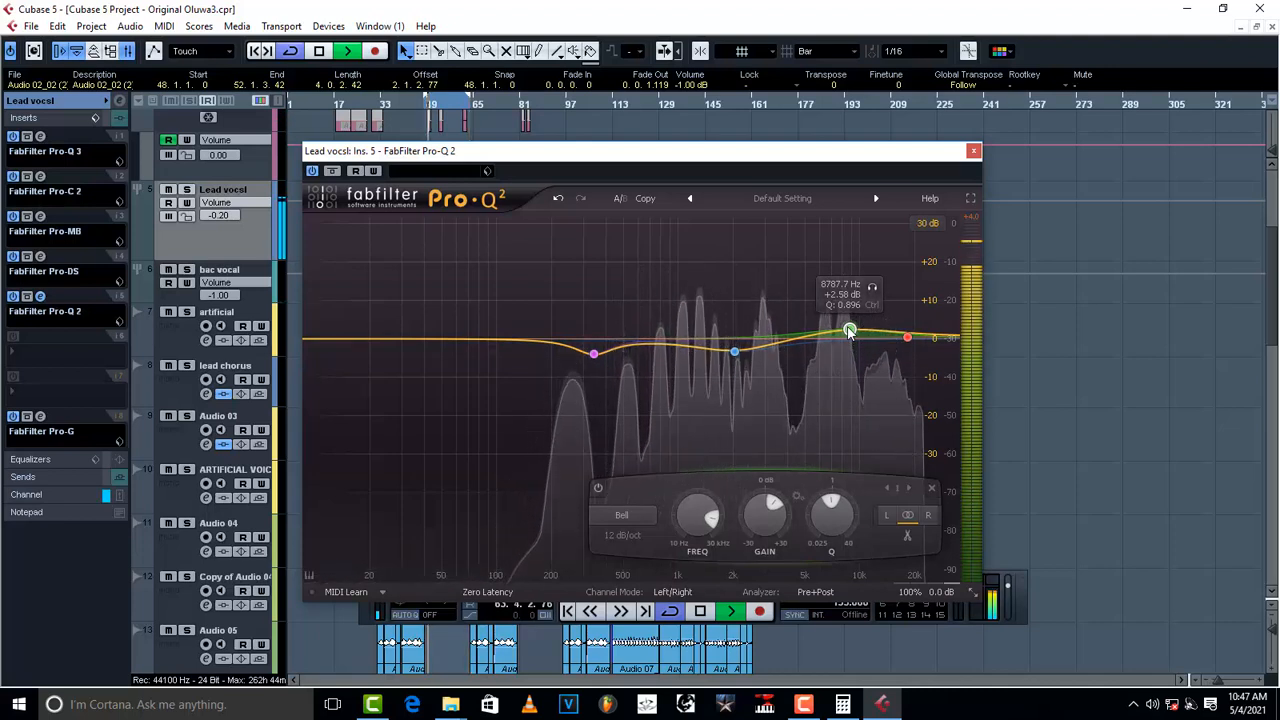
- Move the low-mid bell to a slight cut near 500 Hz and set the mid bell to about 2166 Hz, -2.54 dB, Q 0.912
drag(737, 358, 735, 350)
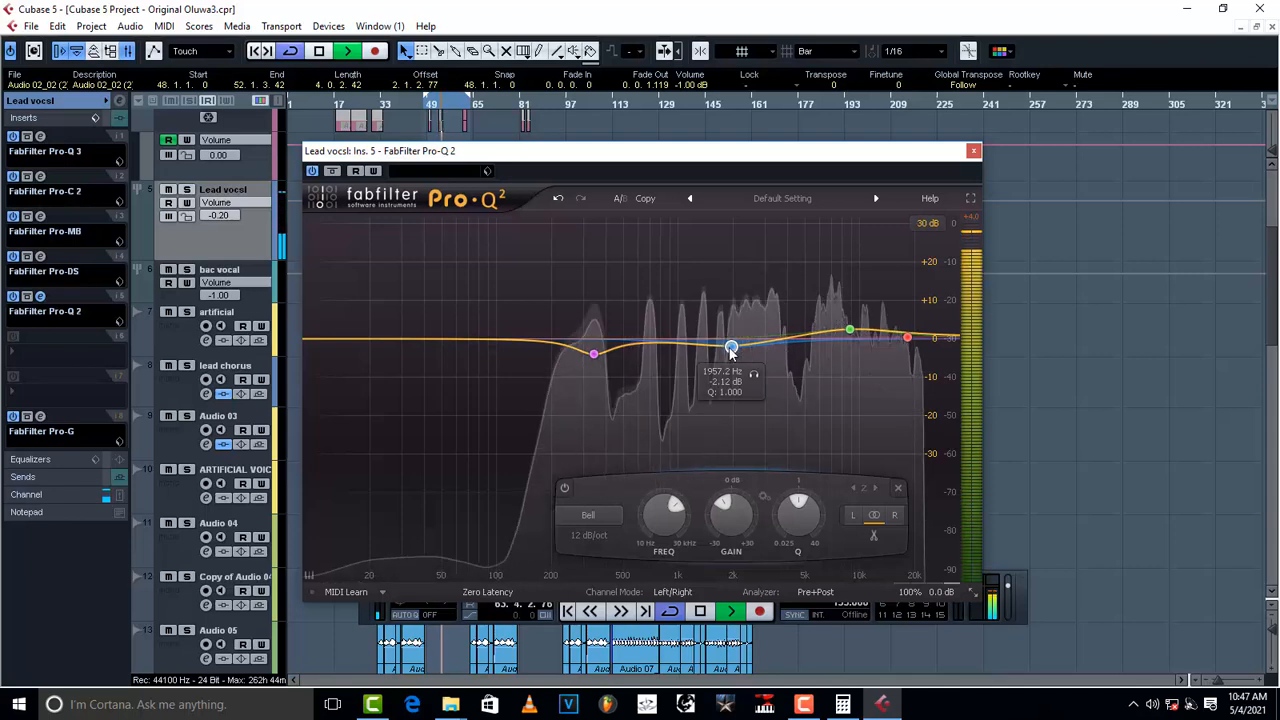
drag(594, 357, 594, 351)
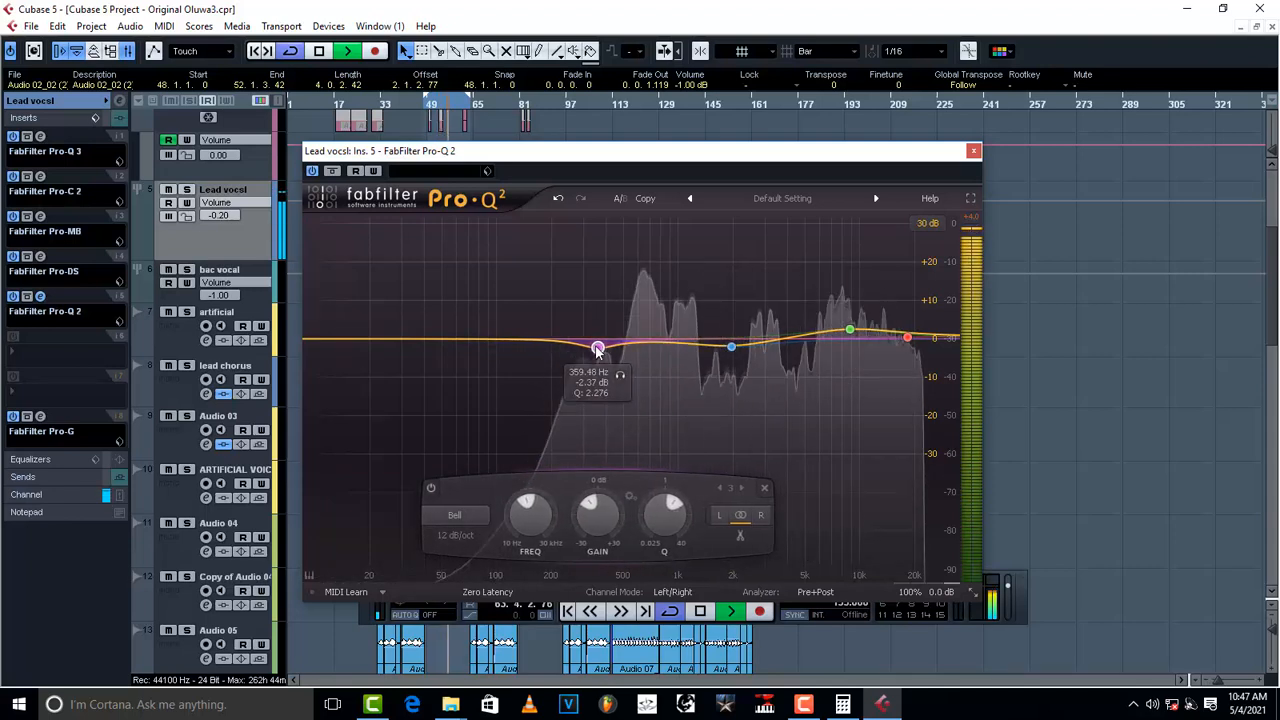
drag(587, 336, 603, 331)
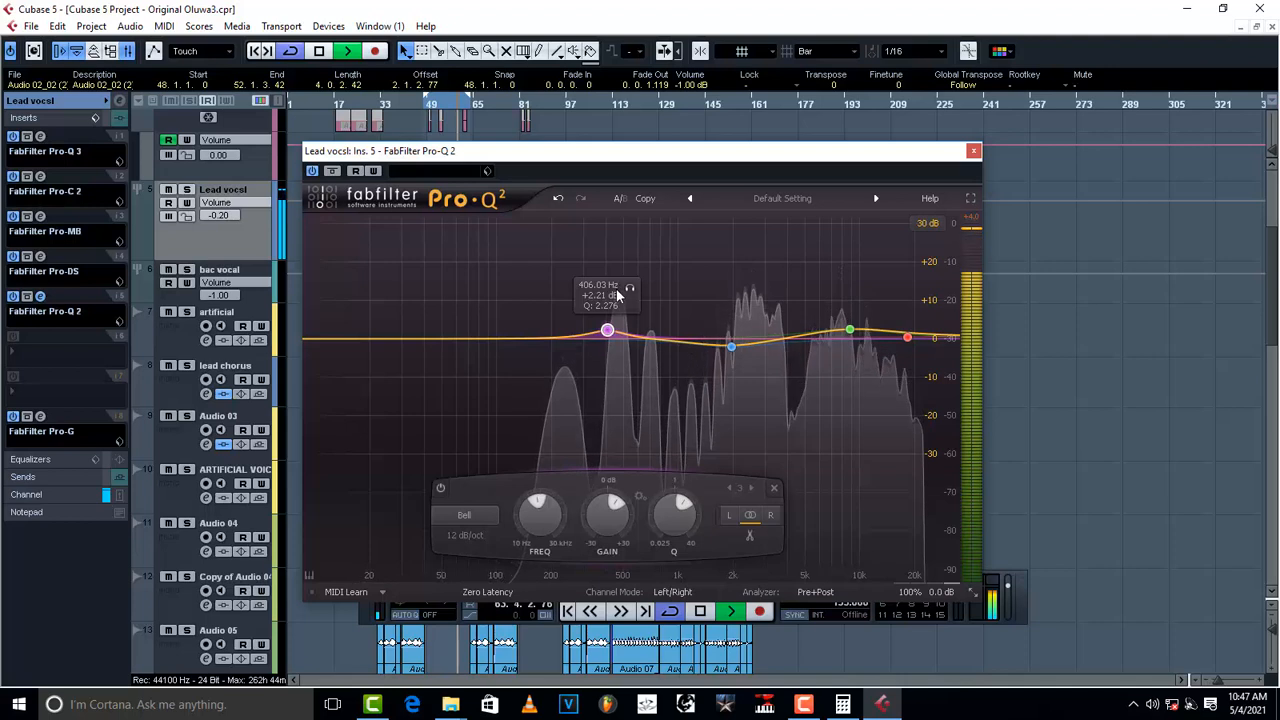
mouse_move(607, 337)
mouse_down()
mouse_move(674, 283)
mouse_move(769, 284)
mouse_move(626, 300)
mouse_move(621, 348)
mouse_up()
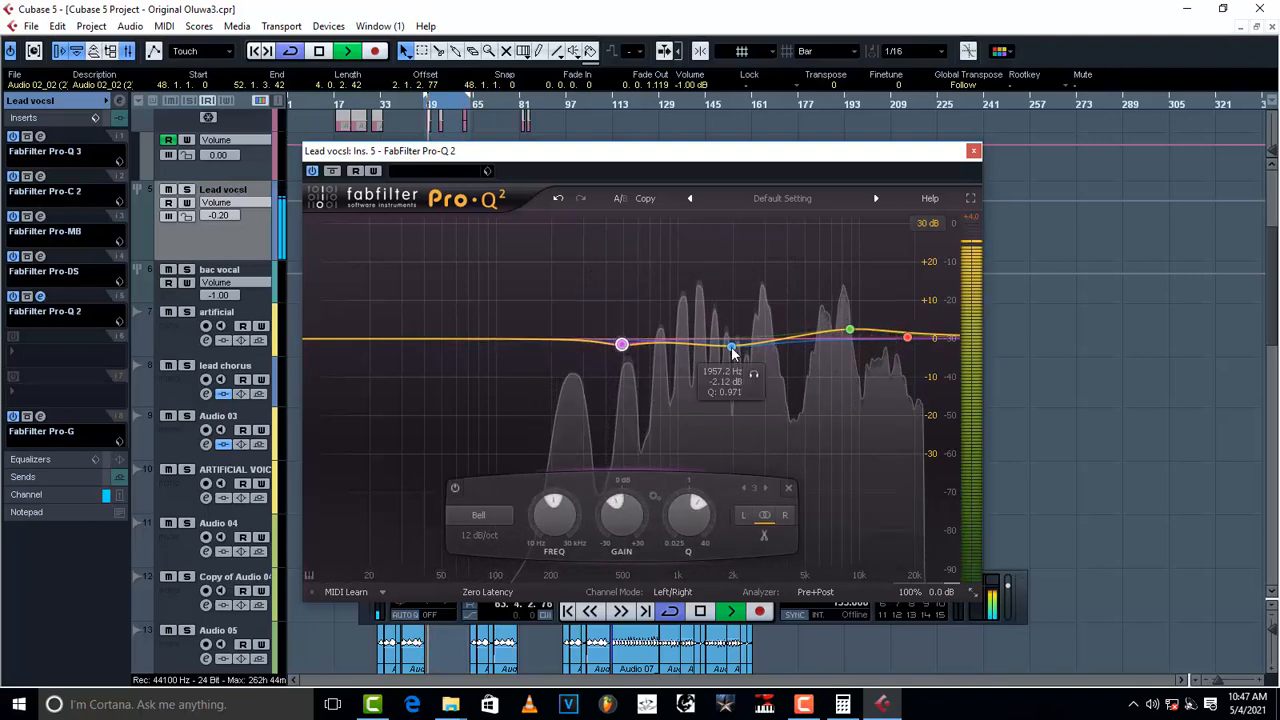
drag(734, 353, 740, 352)
- Stop playback and switch from the Pro-Q 2 window to the lead vocal's Pro-C 2 compressor
key(space)
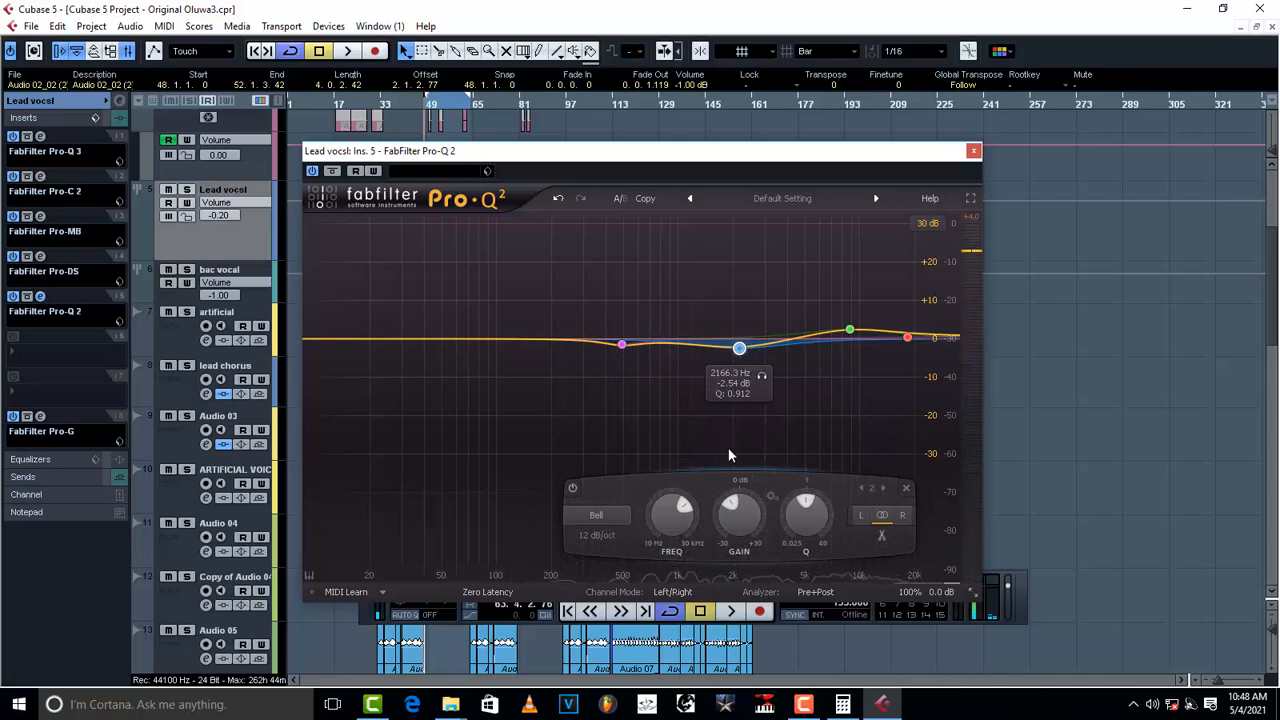
click(973, 152)
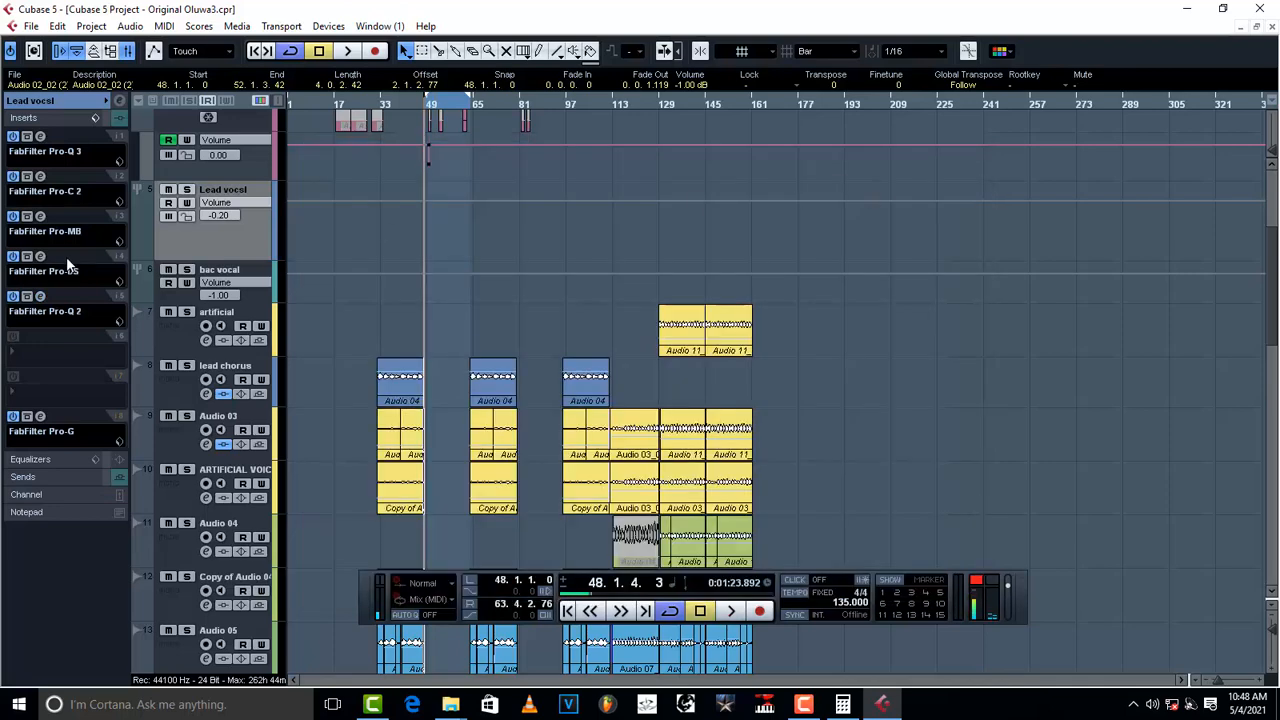
click(41, 177)
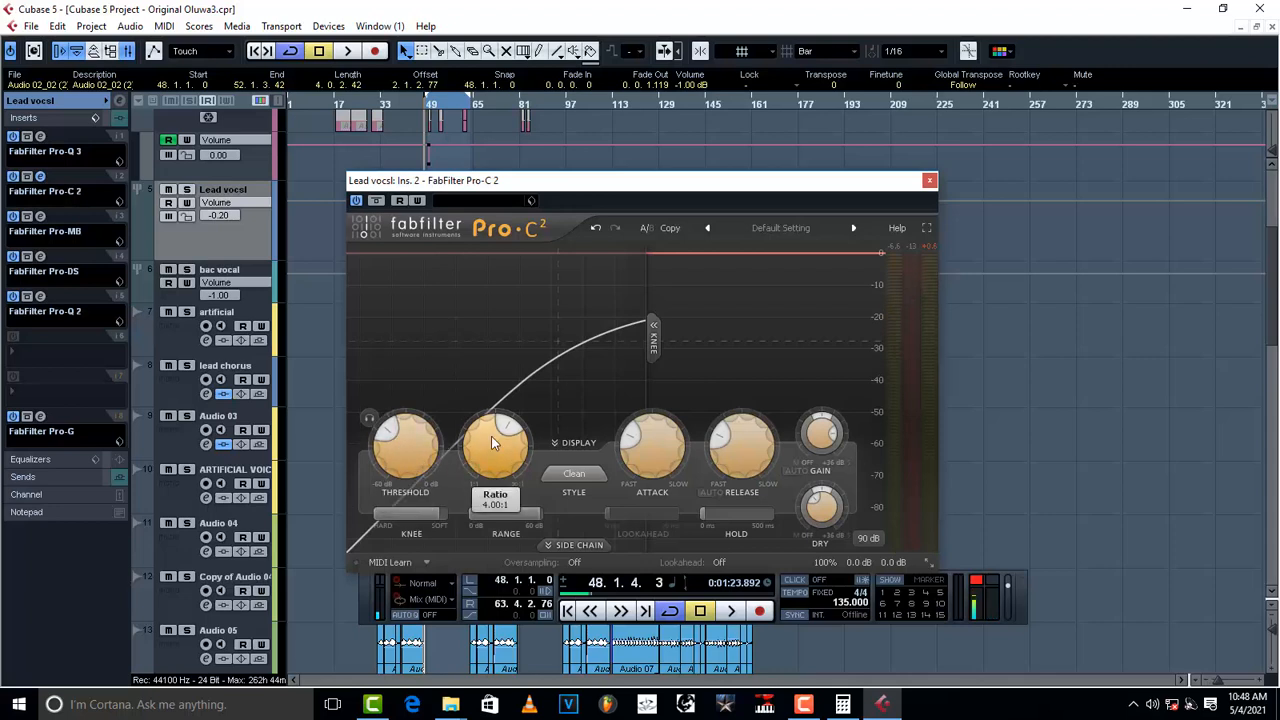
- During playback, lower the lead vocal group's Pro-C 2 threshold to about -31.28 dB and set its wet gain to about +15.66 dB
mouse_move(494, 440)
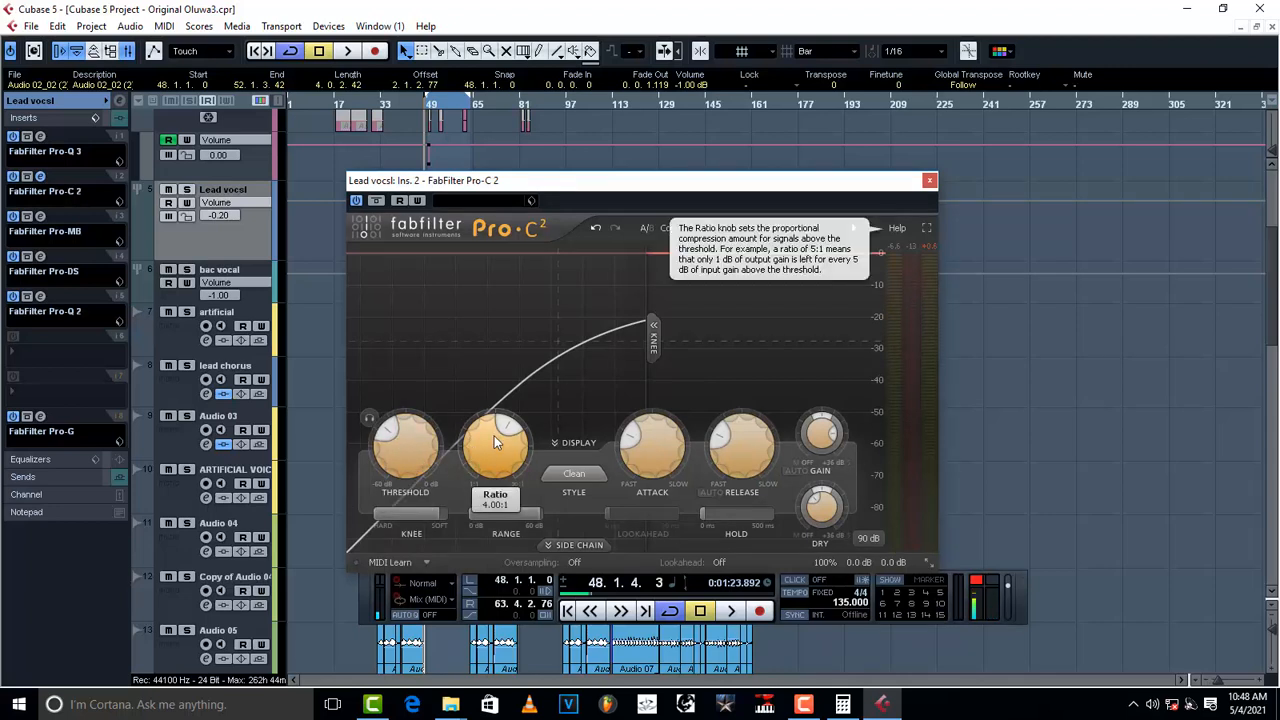
key(space)
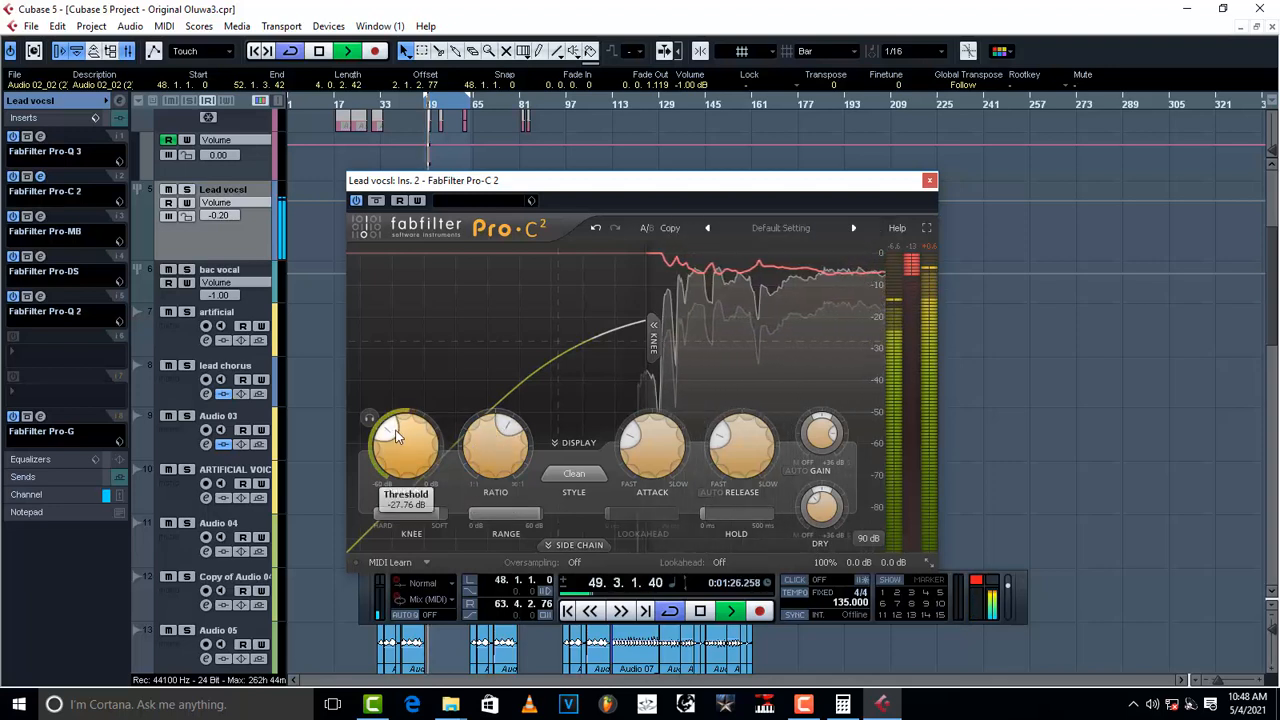
drag(389, 436, 389, 437)
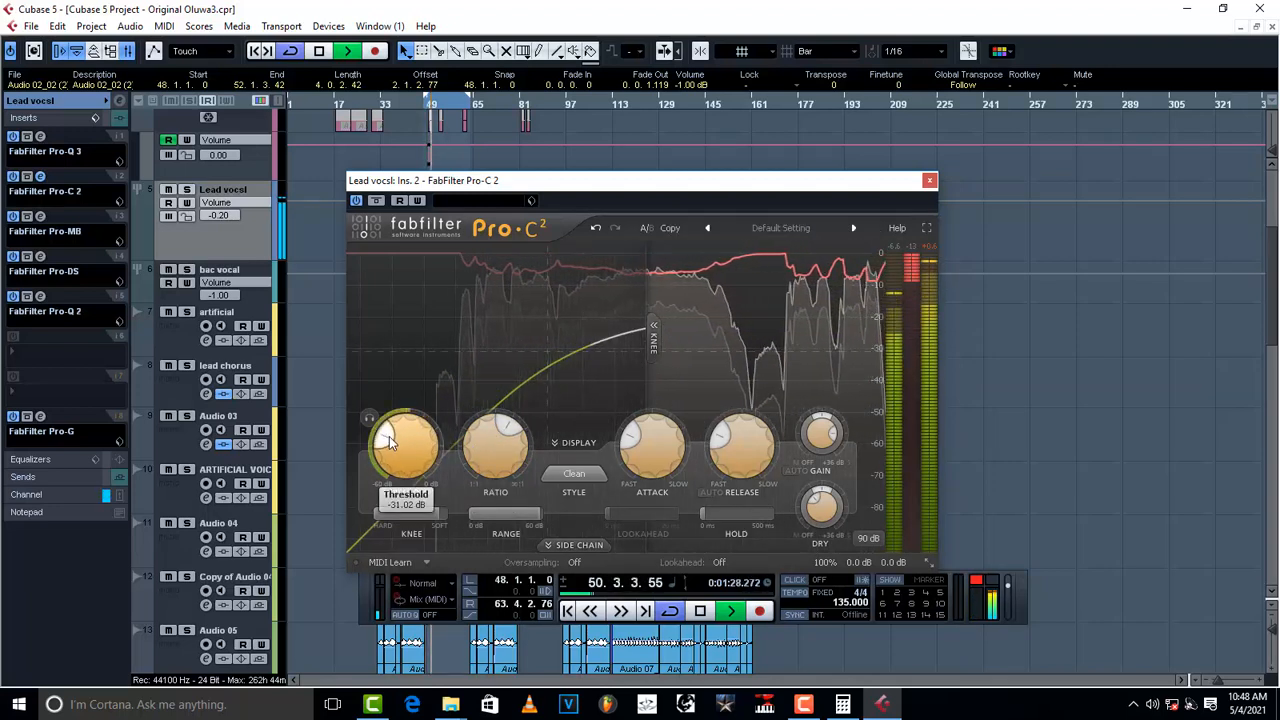
drag(389, 436, 389, 436)
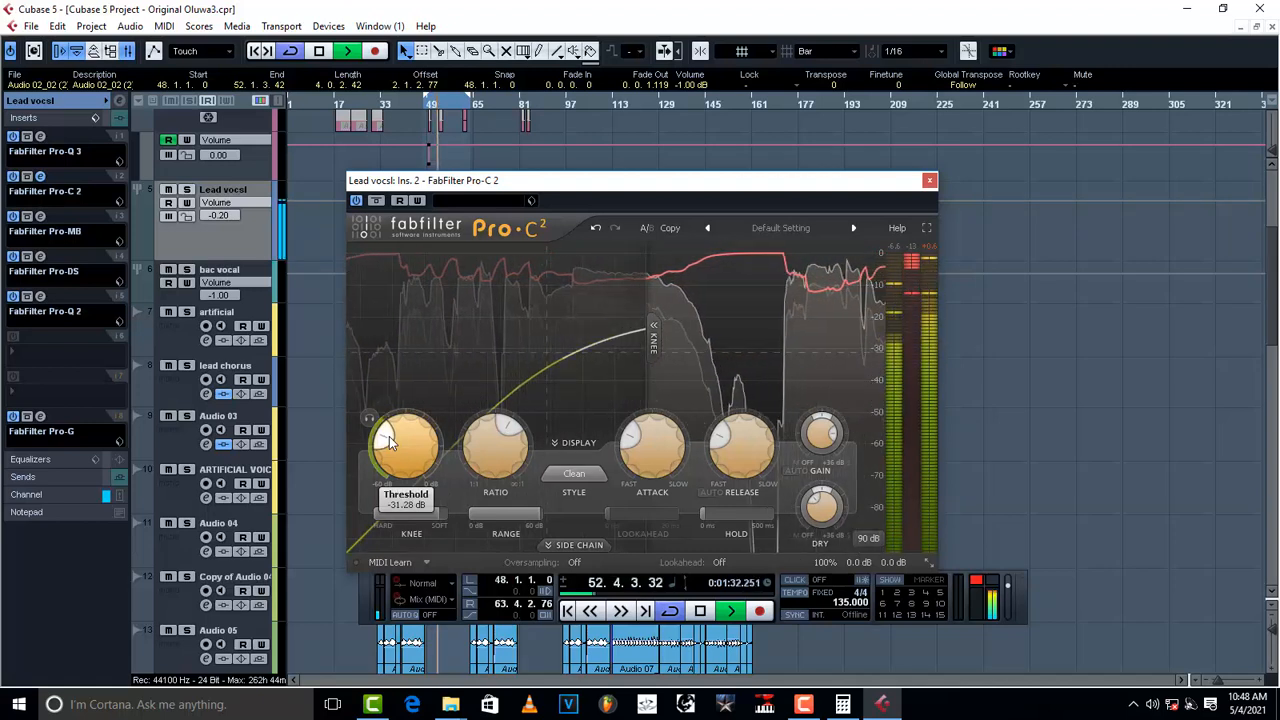
mouse_move(833, 437)
drag(833, 437, 833, 437)
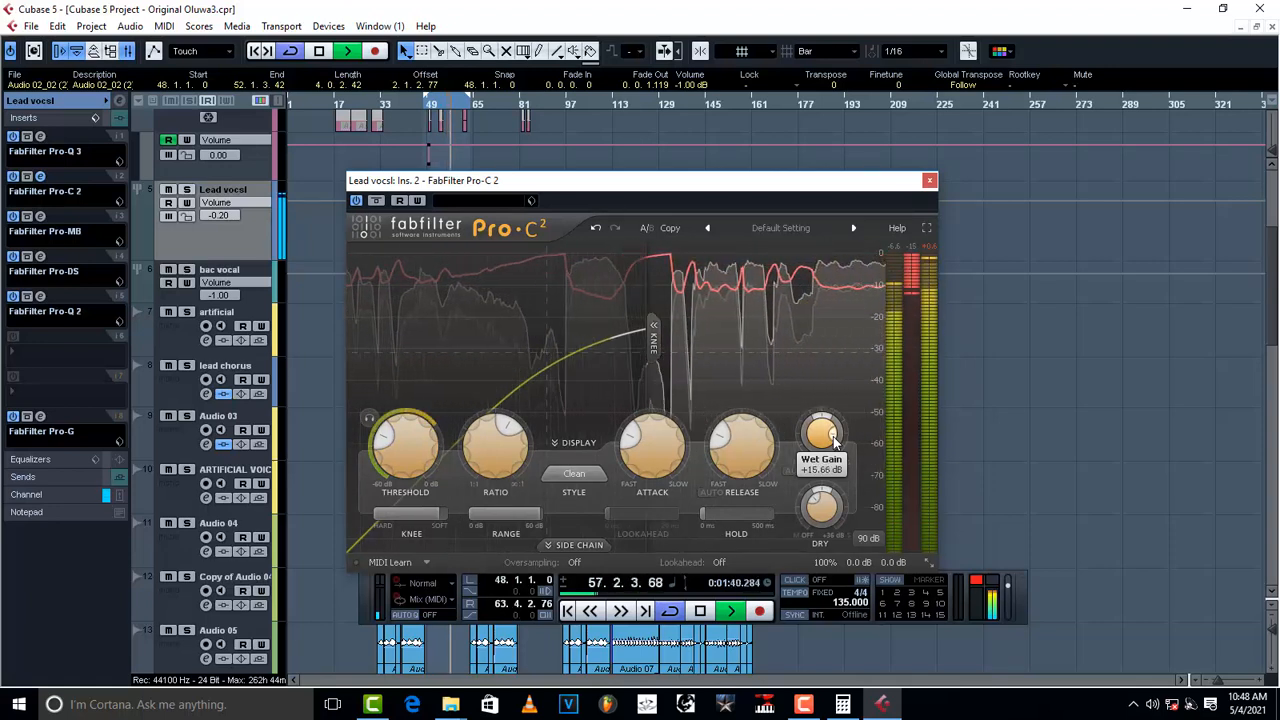
click(929, 180)
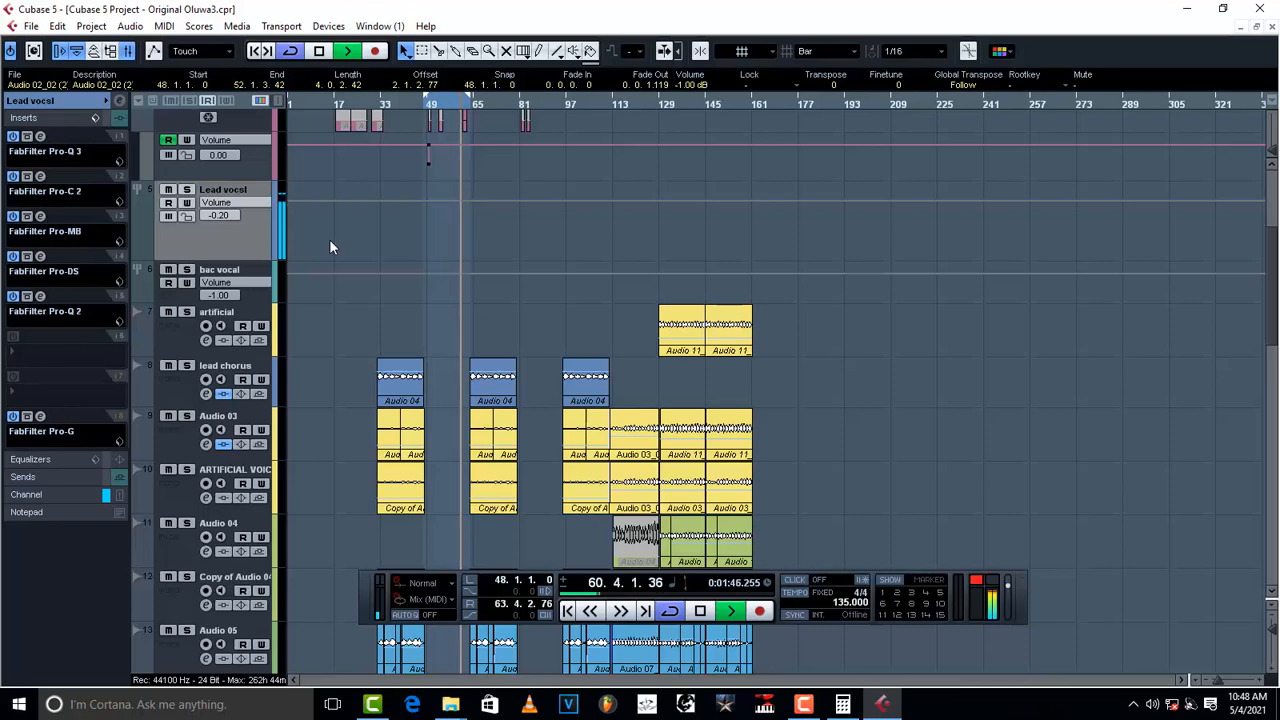
- In the lead vocal group's Pro-MB, reduce the output level of the 21213 Hz band to a slight boost between +1 and +2 dB
click(39, 216)
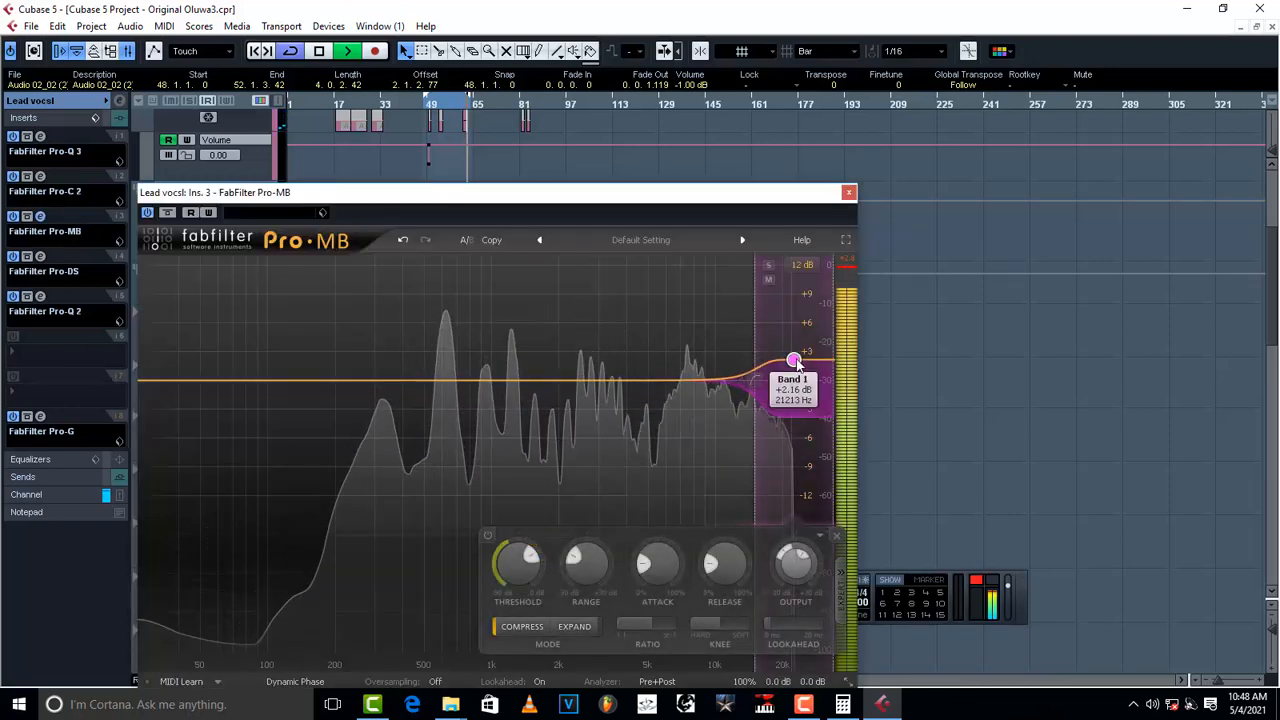
drag(795, 360, 795, 373)
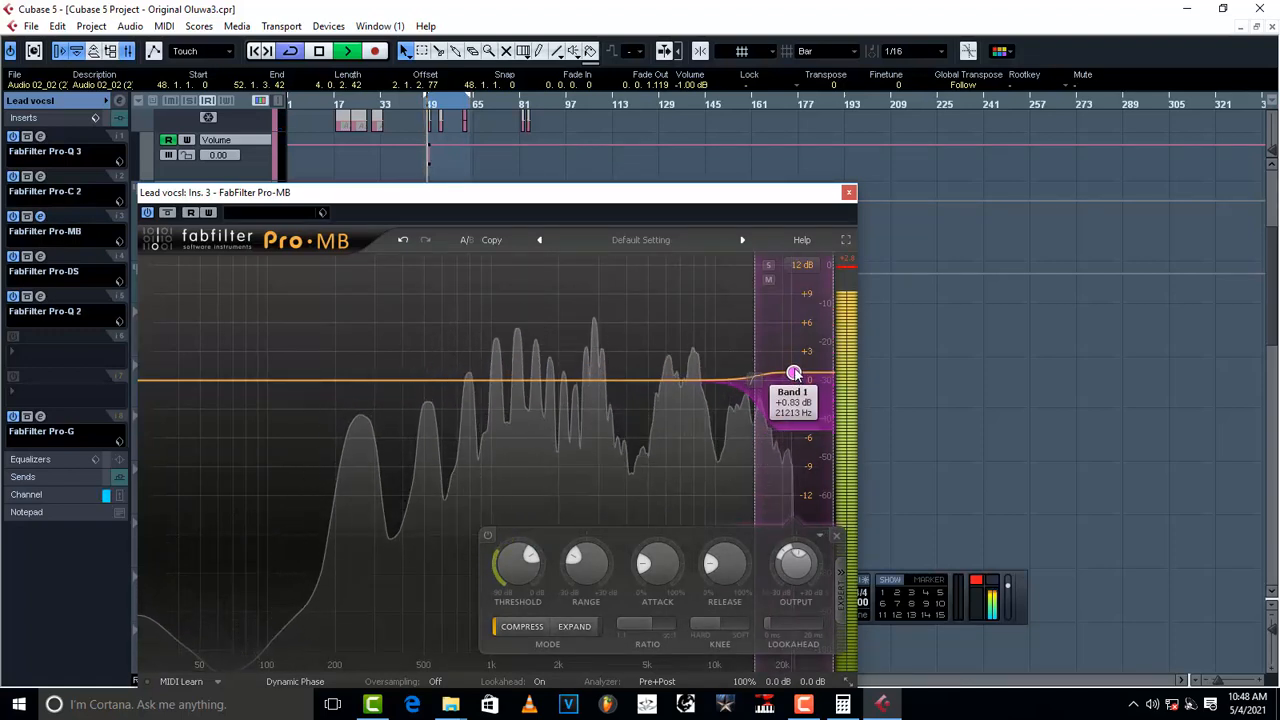
drag(795, 372, 795, 369)
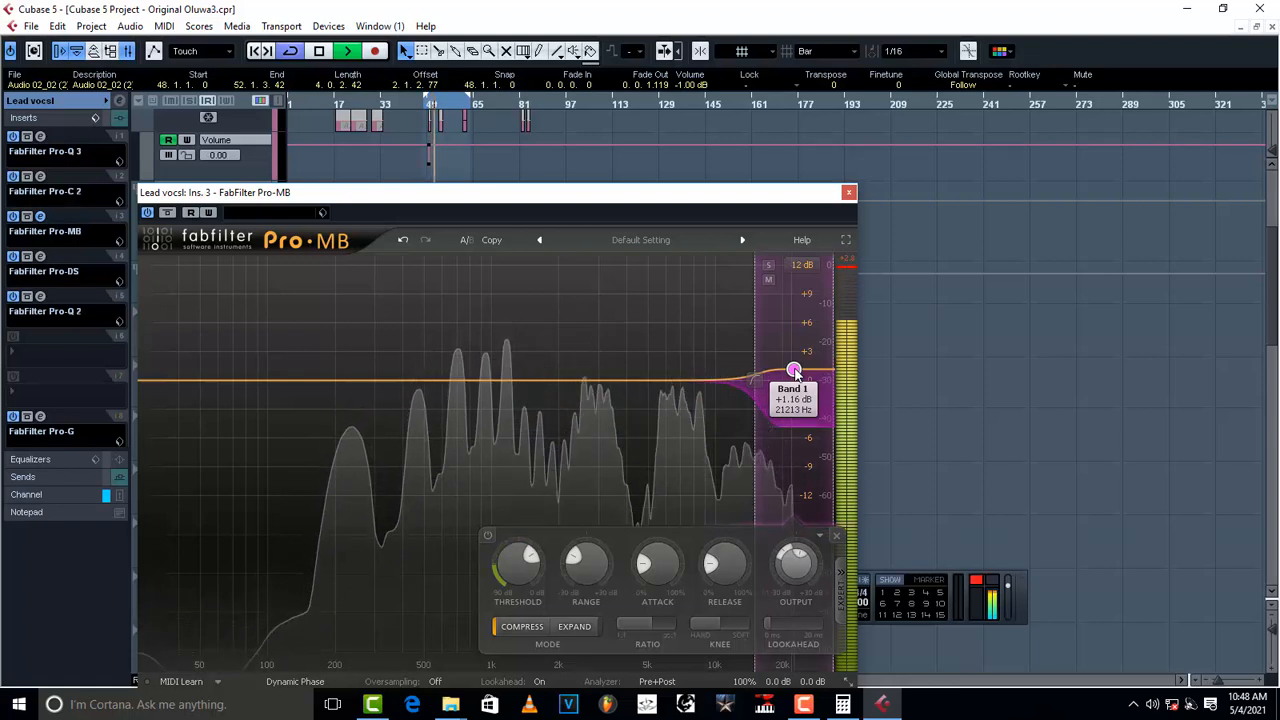
drag(795, 372, 795, 367)
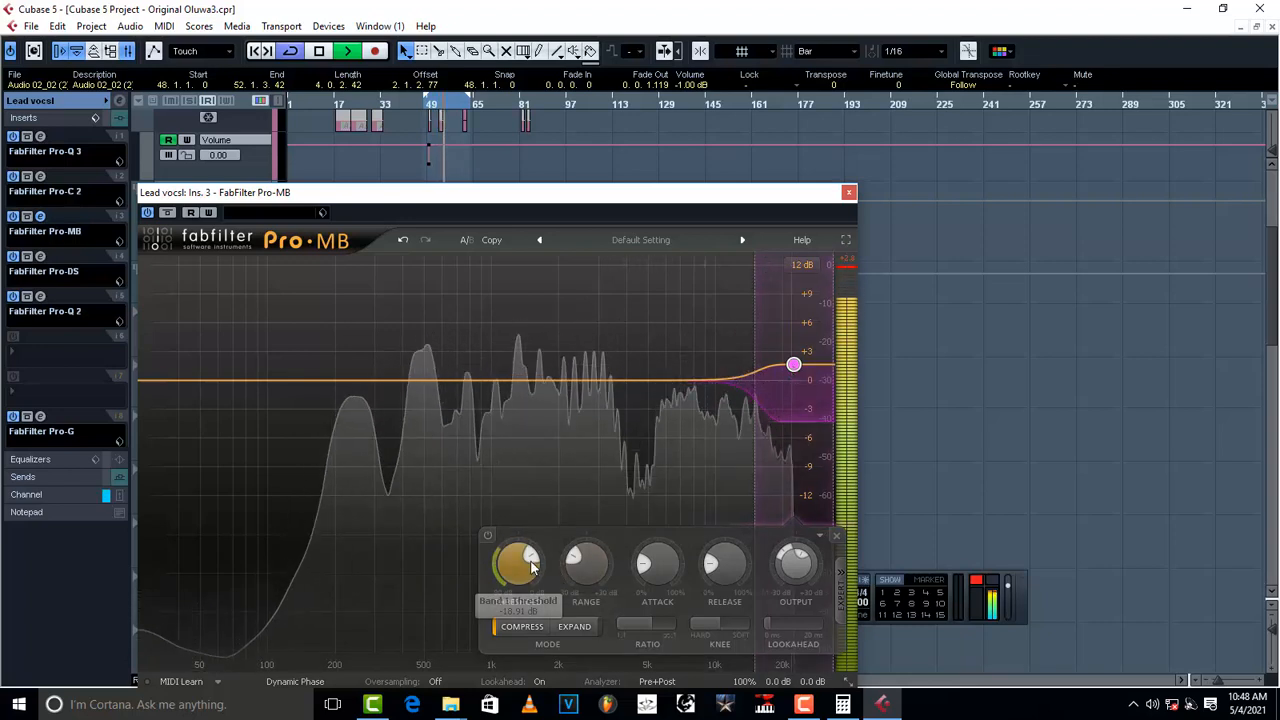
- Audition the Pro-MB high band with its threshold at 0 dB, bring the threshold back down, and stop playback
mouse_move(531, 562)
mouse_down()
mouse_move(520, 578)
mouse_move(530, 545)
mouse_up()
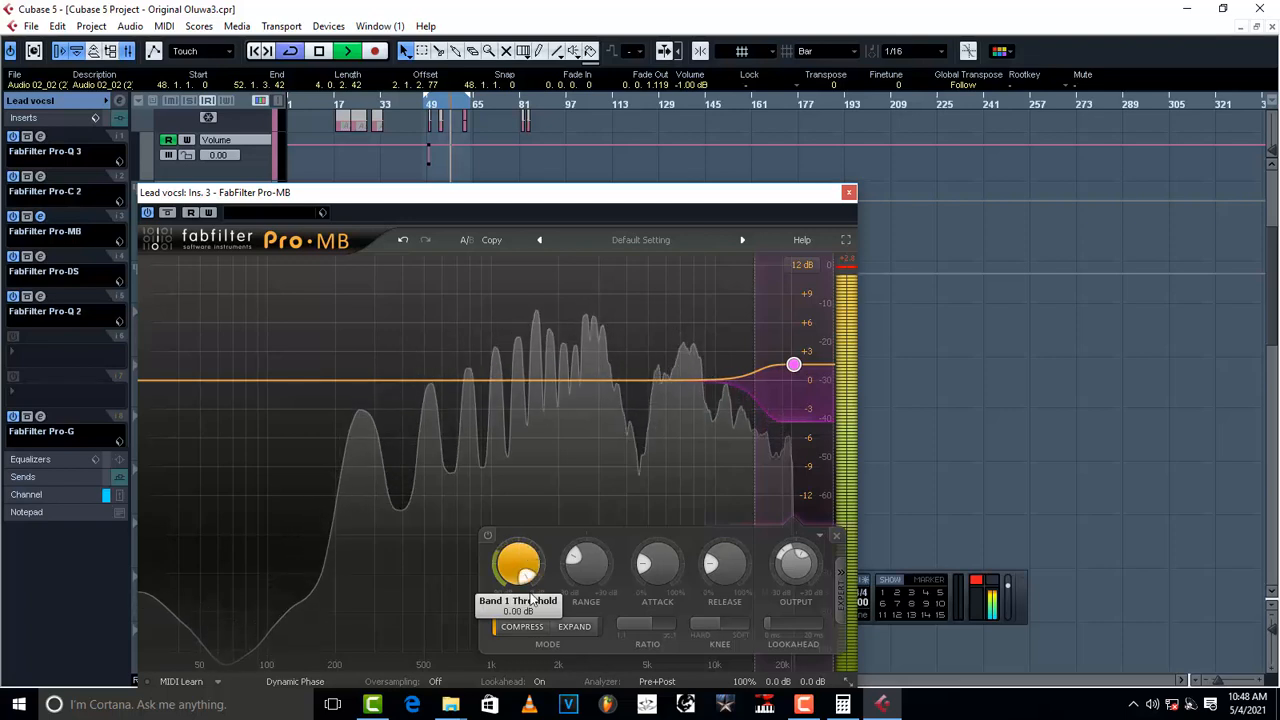
drag(533, 599, 534, 558)
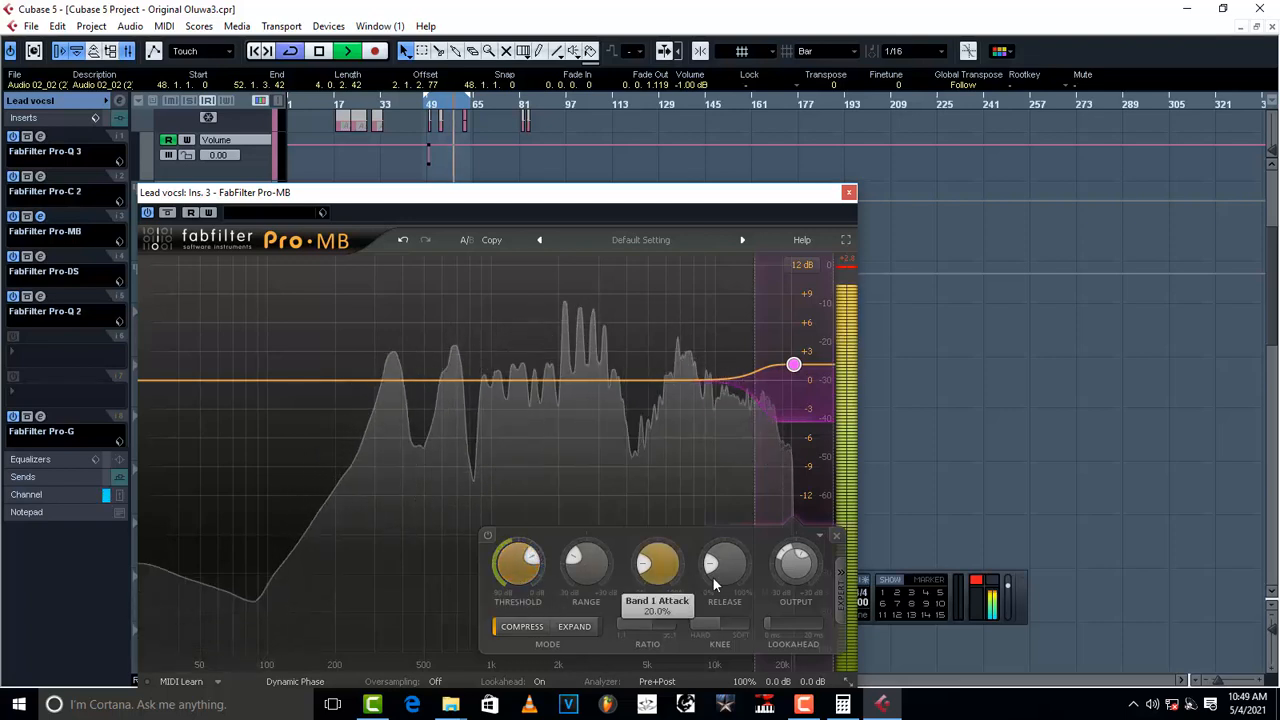
mouse_move(740, 575)
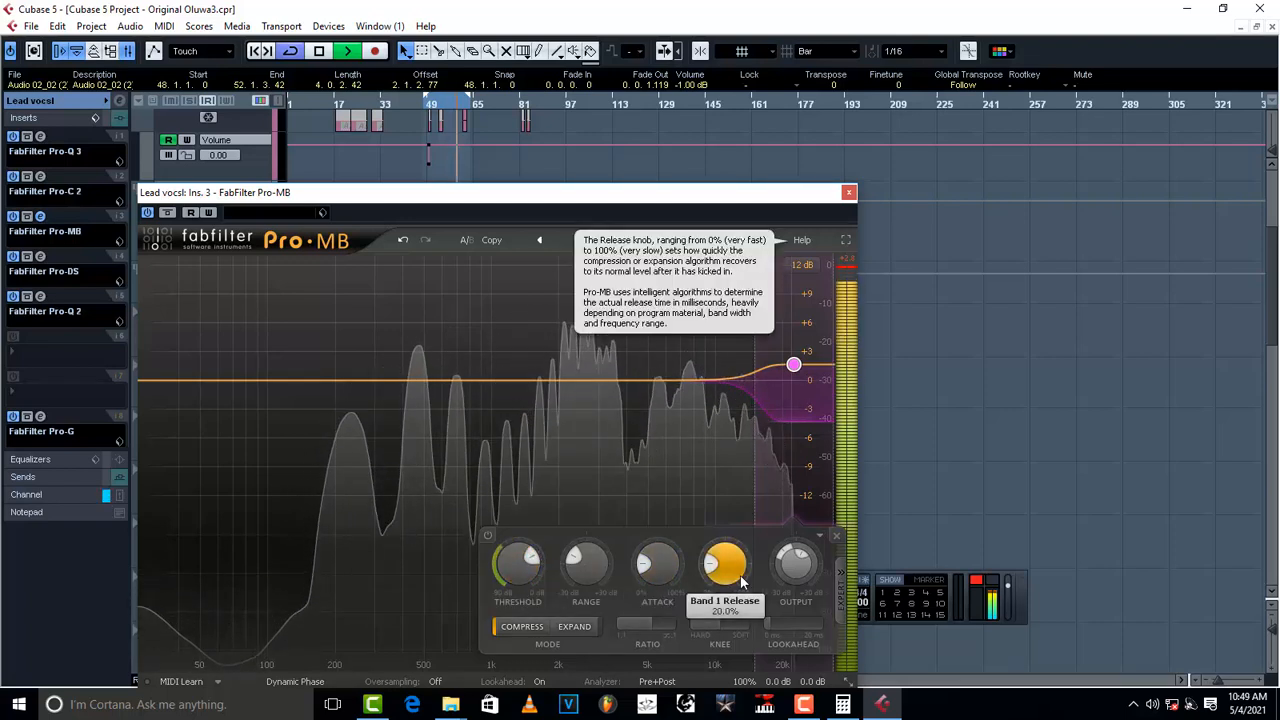
key(space)
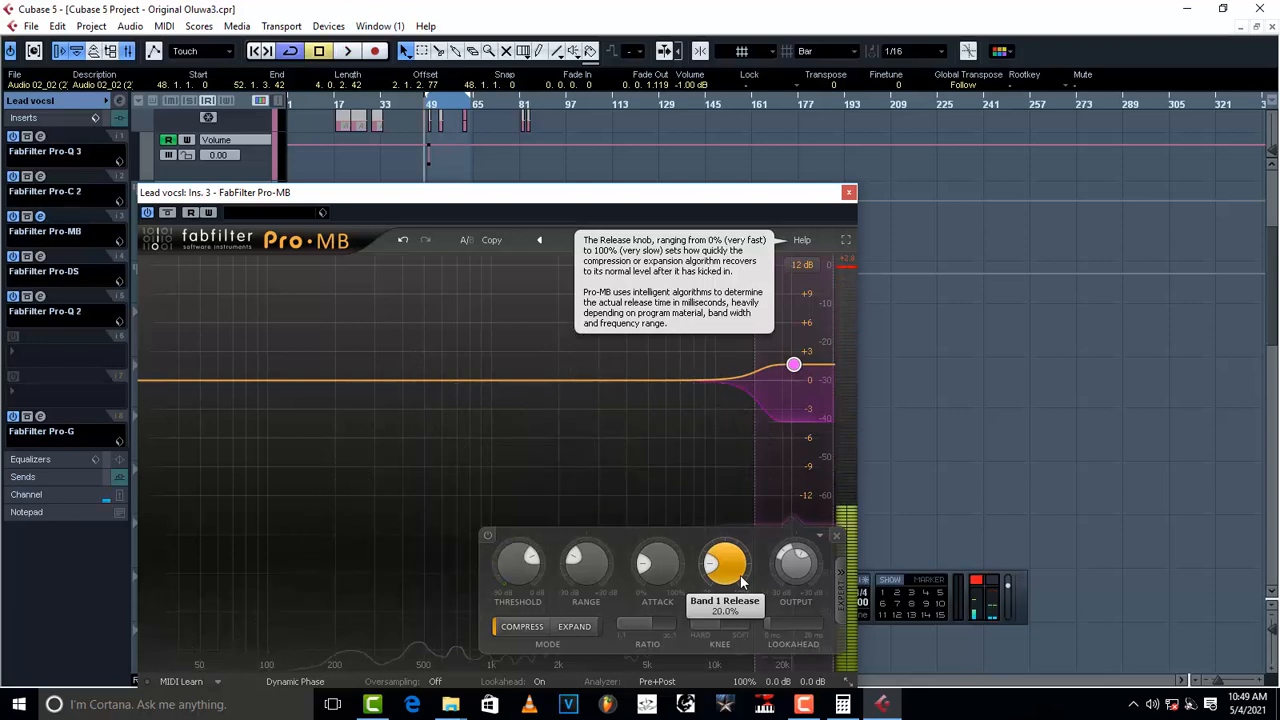
- Switch from Pro-MB to the Pro-C 2 on the individual lead track and raise its ratio to about 2.10:1
click(848, 193)
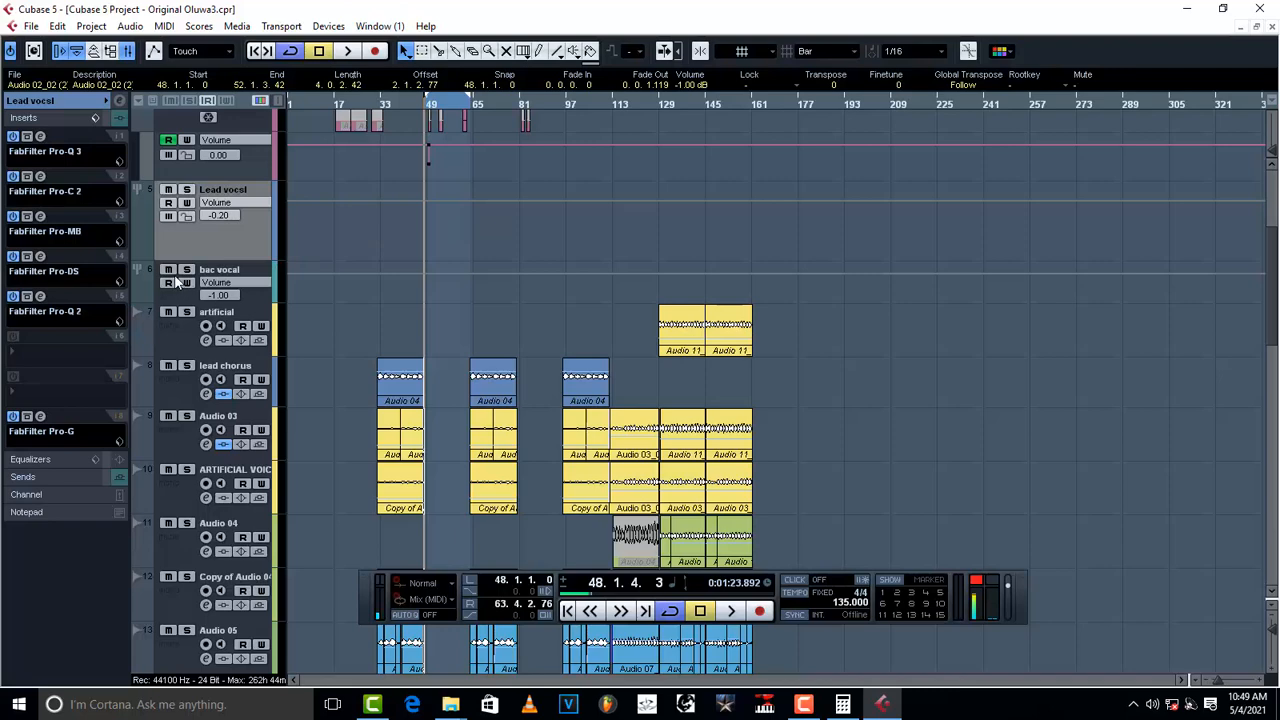
scroll(385, 236, up, 5)
click(171, 178)
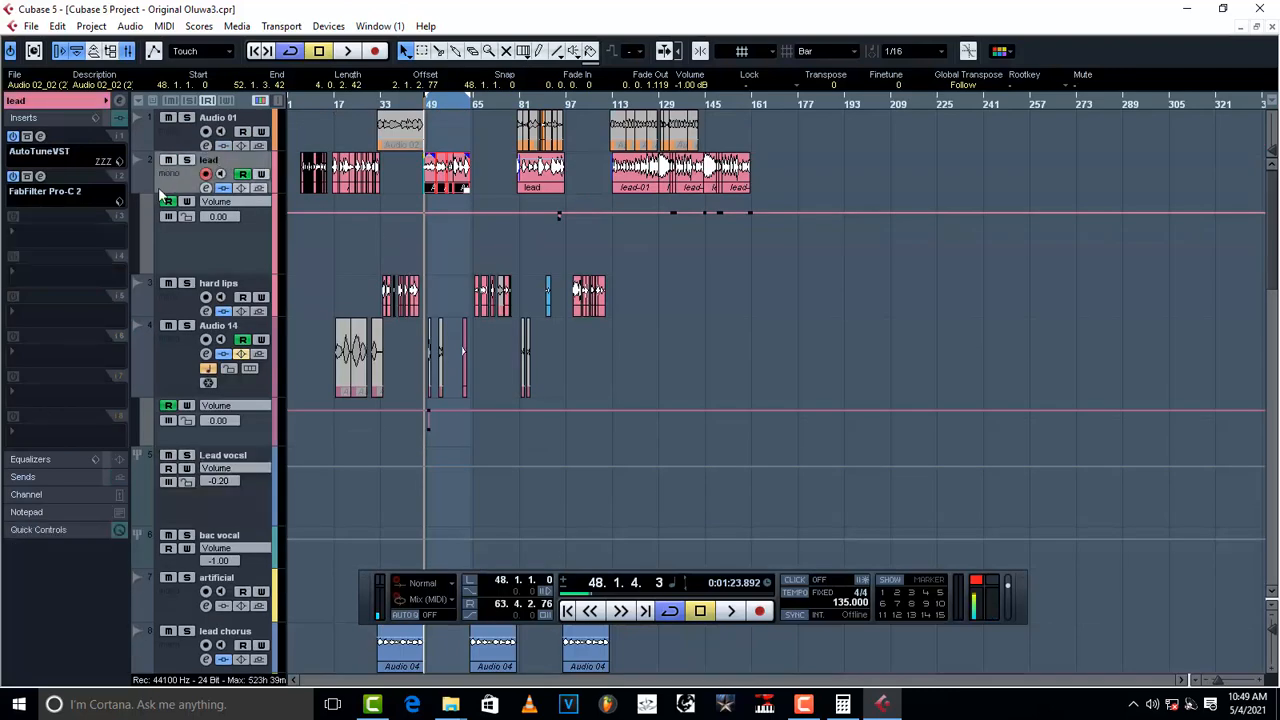
click(41, 177)
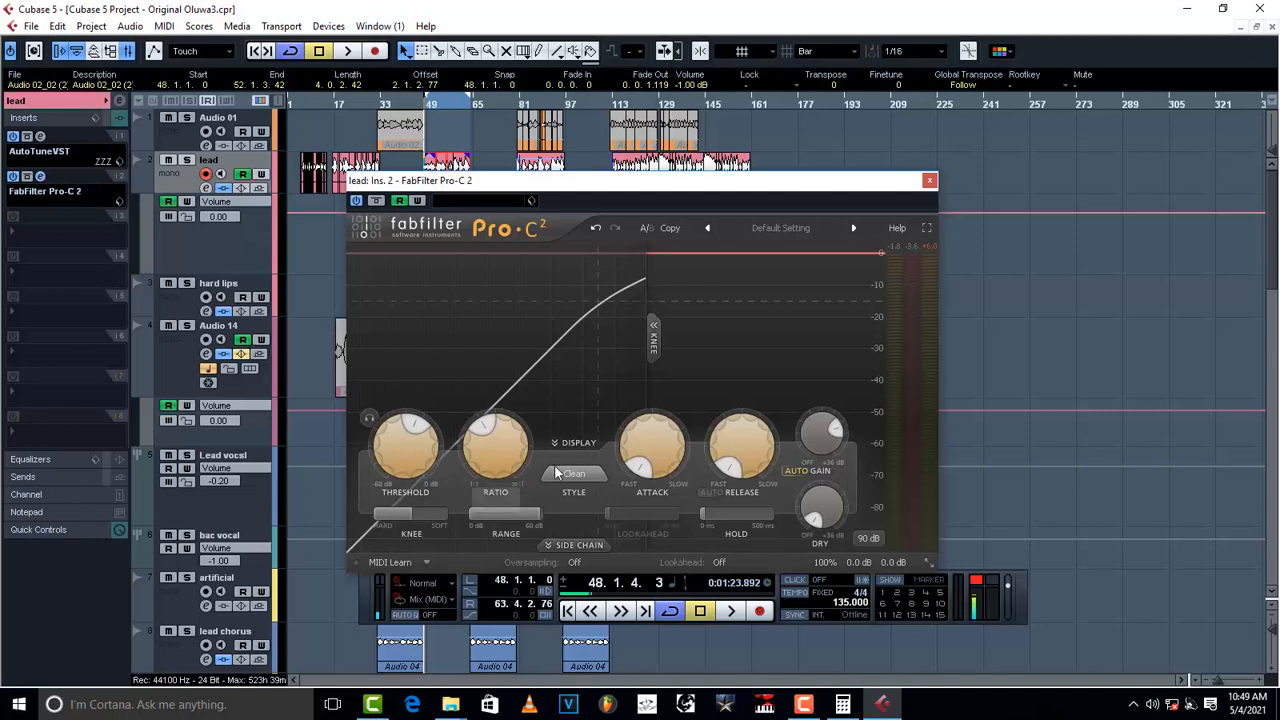
mouse_move(484, 444)
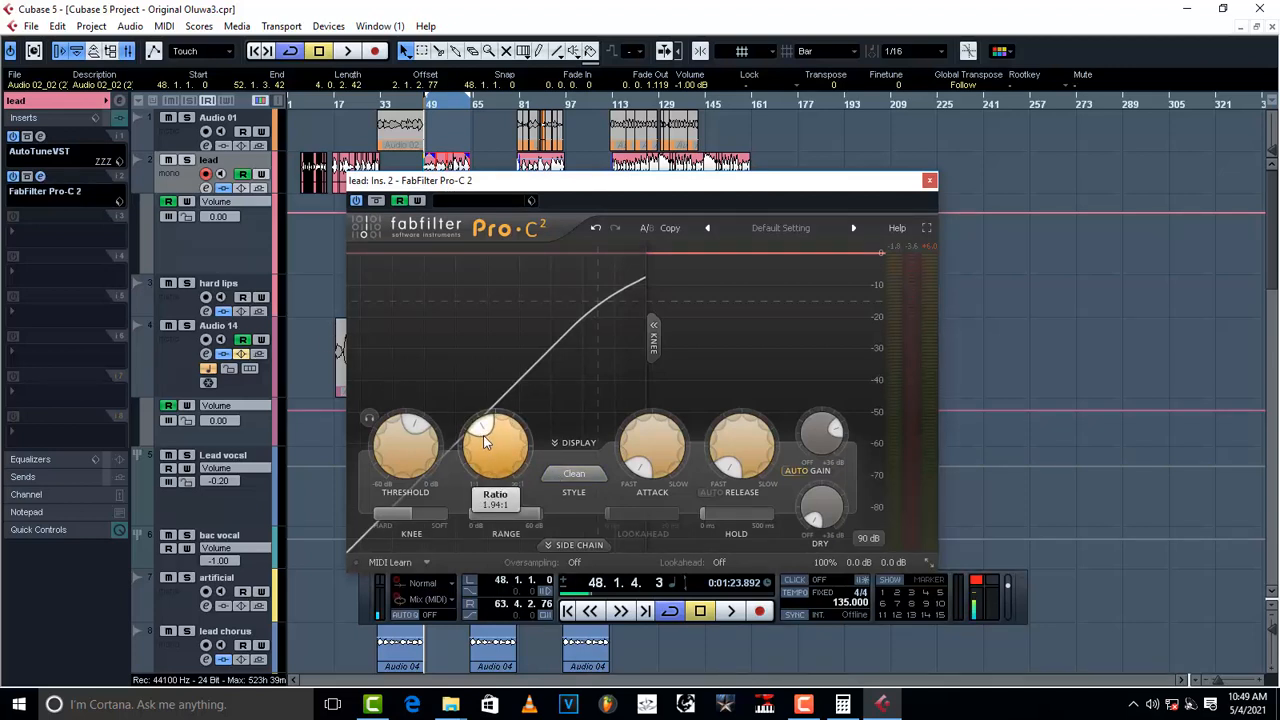
drag(483, 435, 483, 432)
- During playback, lower the lead track's Pro-C 2 threshold to about -23.35 dB and set its wet gain to about +9.35 dB
key(space)
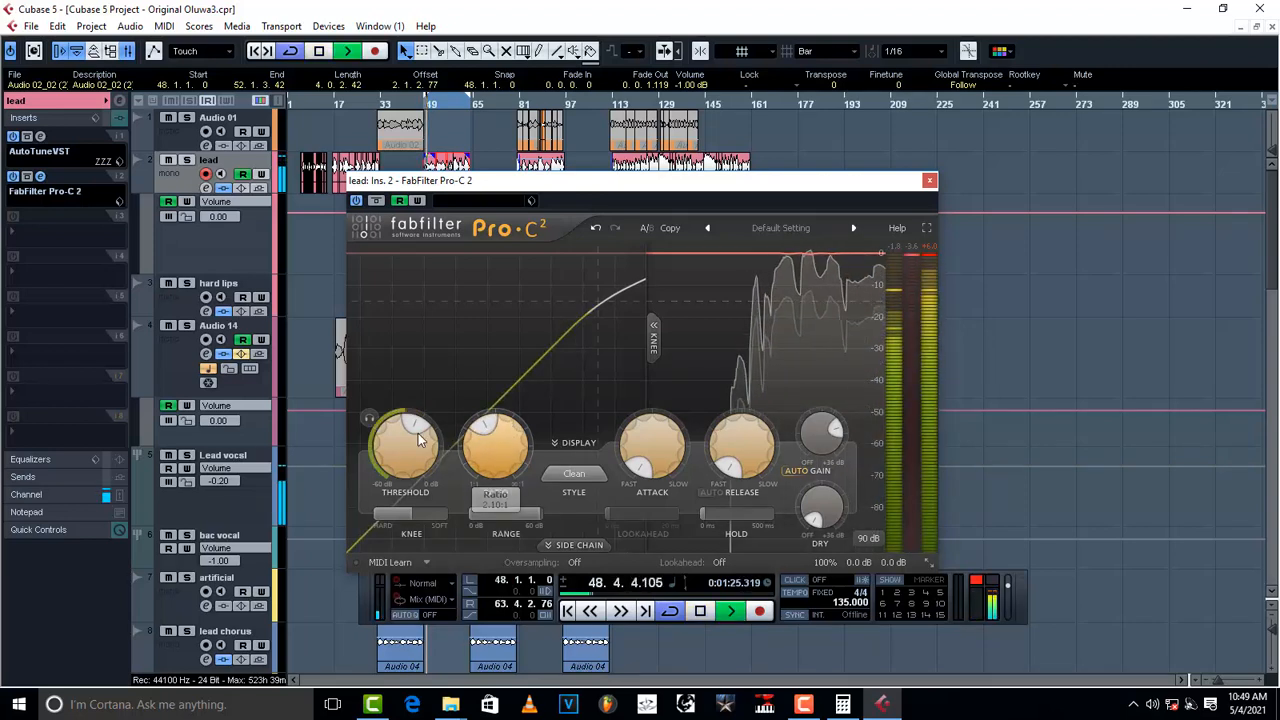
mouse_move(408, 432)
drag(399, 435, 399, 439)
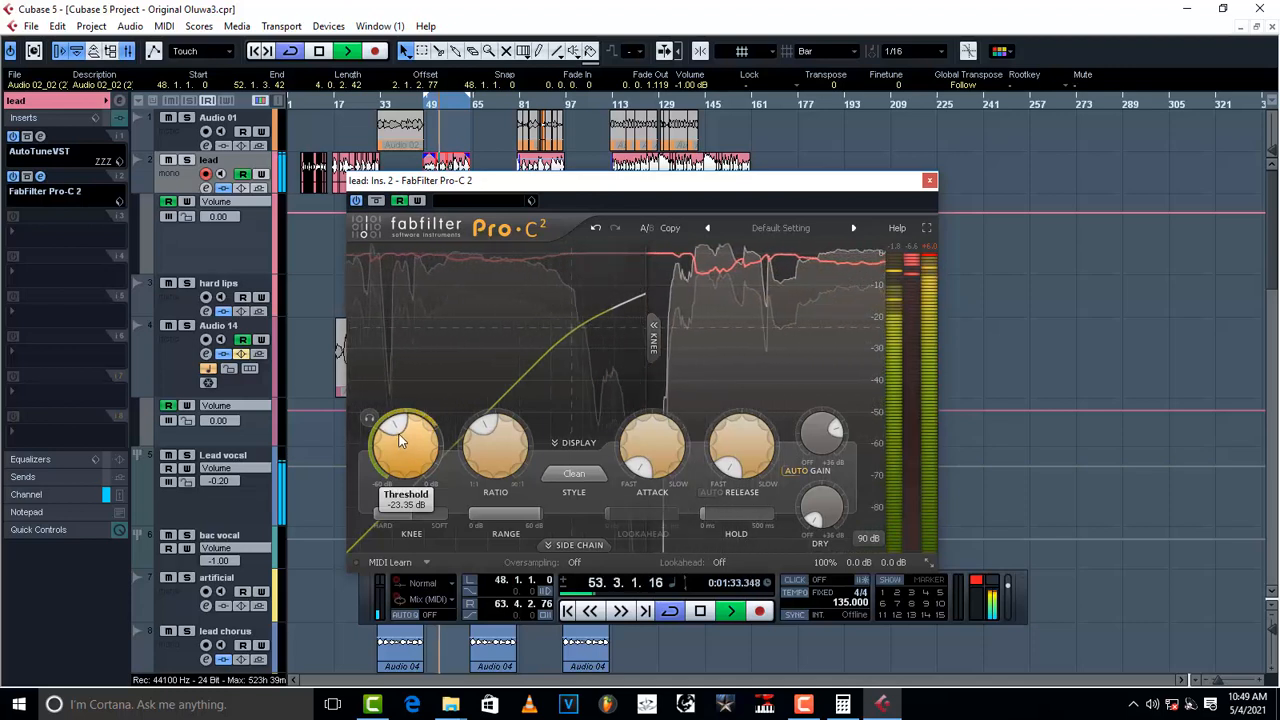
mouse_move(835, 436)
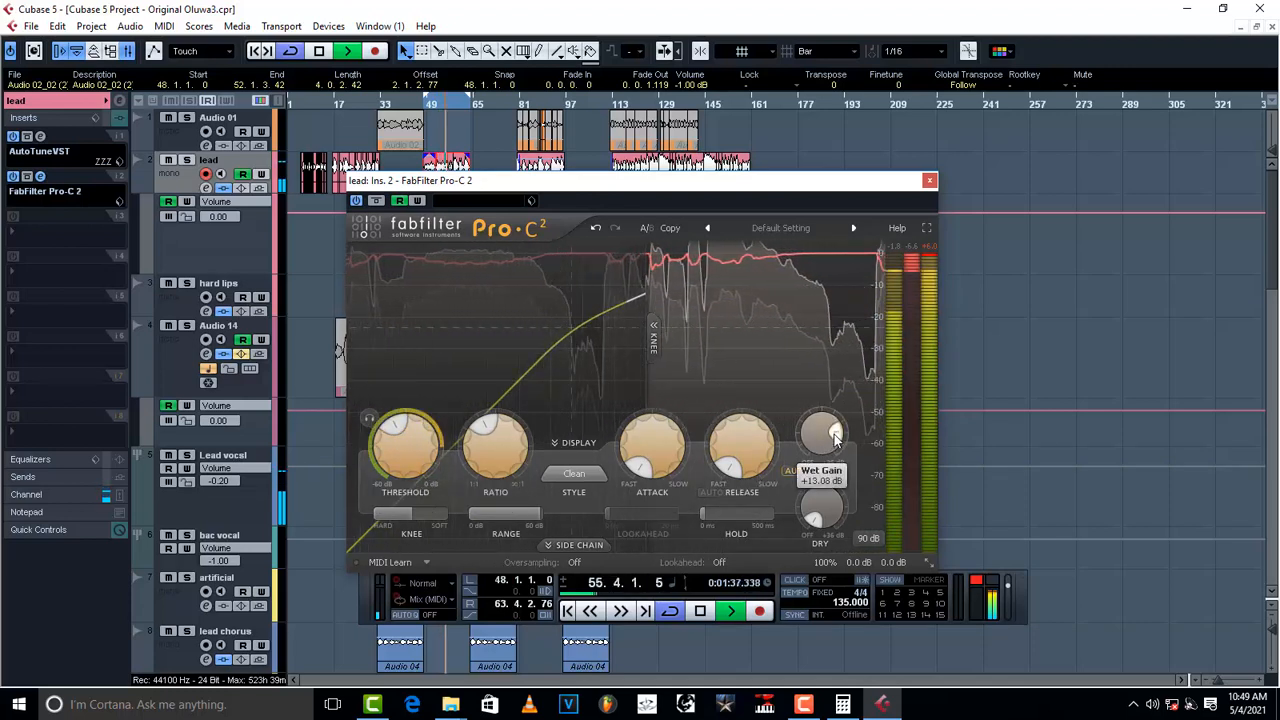
drag(835, 435, 835, 431)
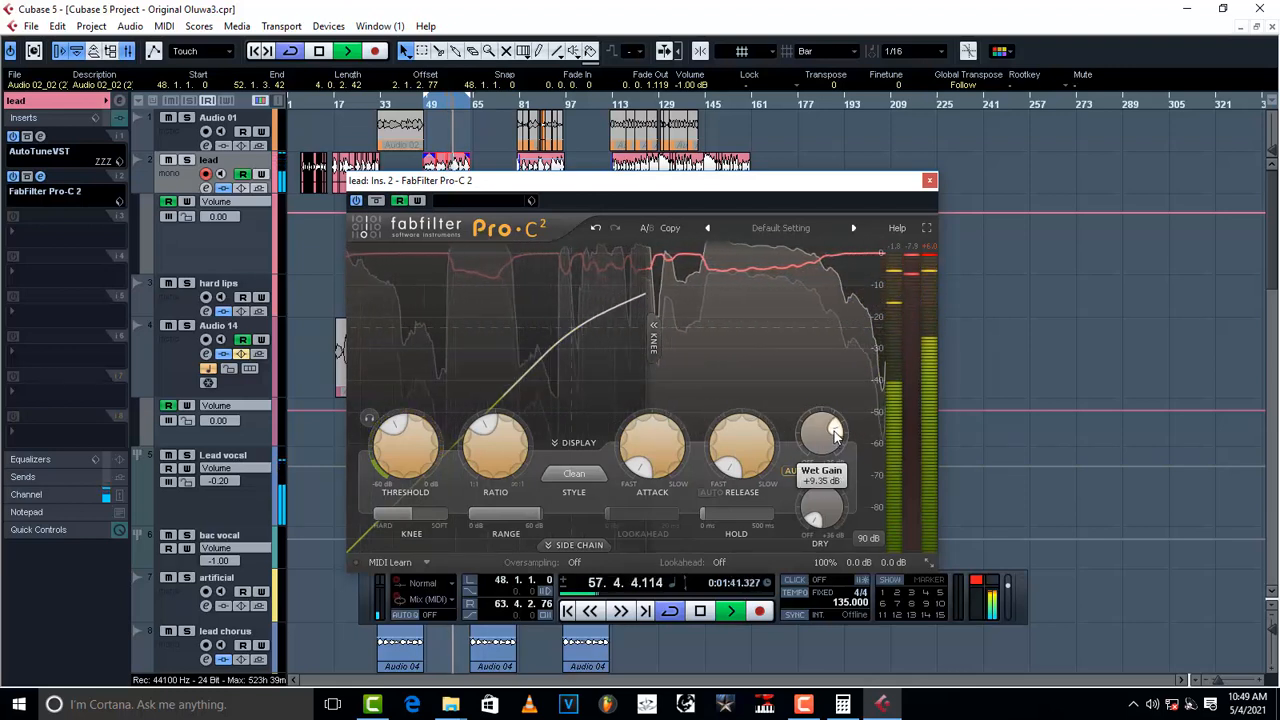
click(930, 181)
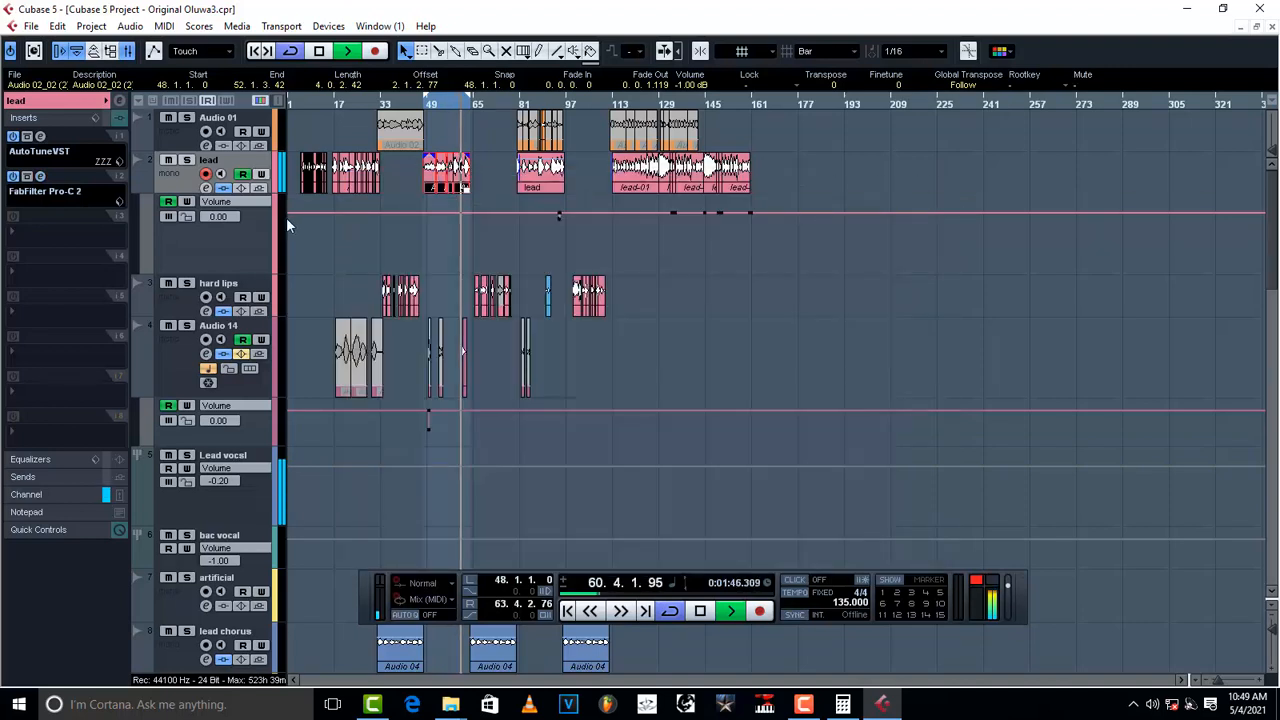
- Stop playback, switch off the inserts on the lead track and the lead vocal group, and play the unprocessed vocal
click(379, 251)
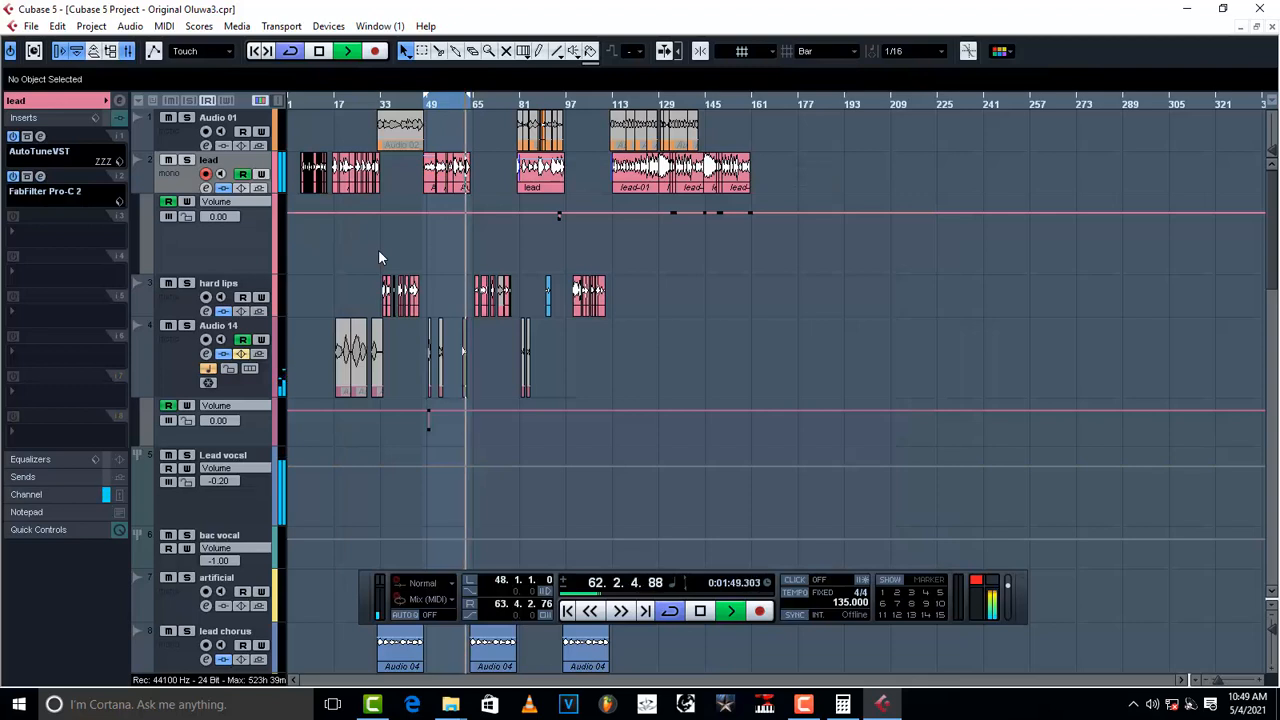
key(space)
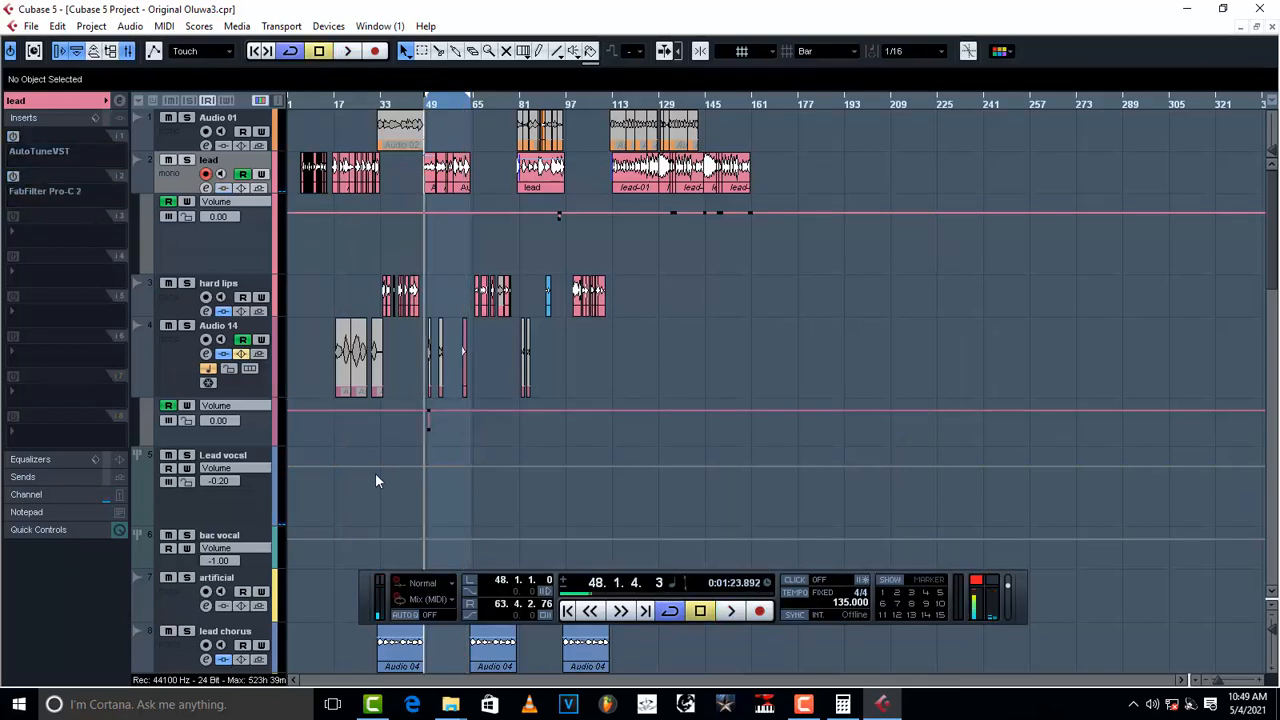
click(240, 510)
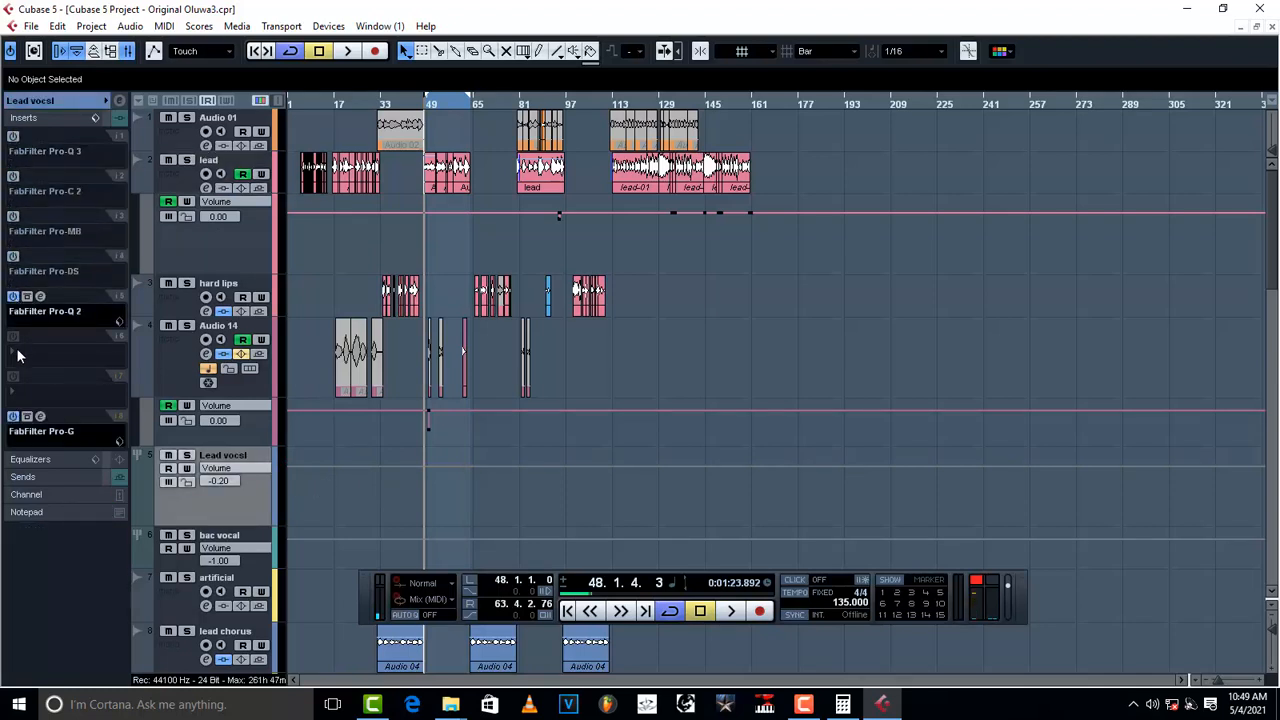
key(space)
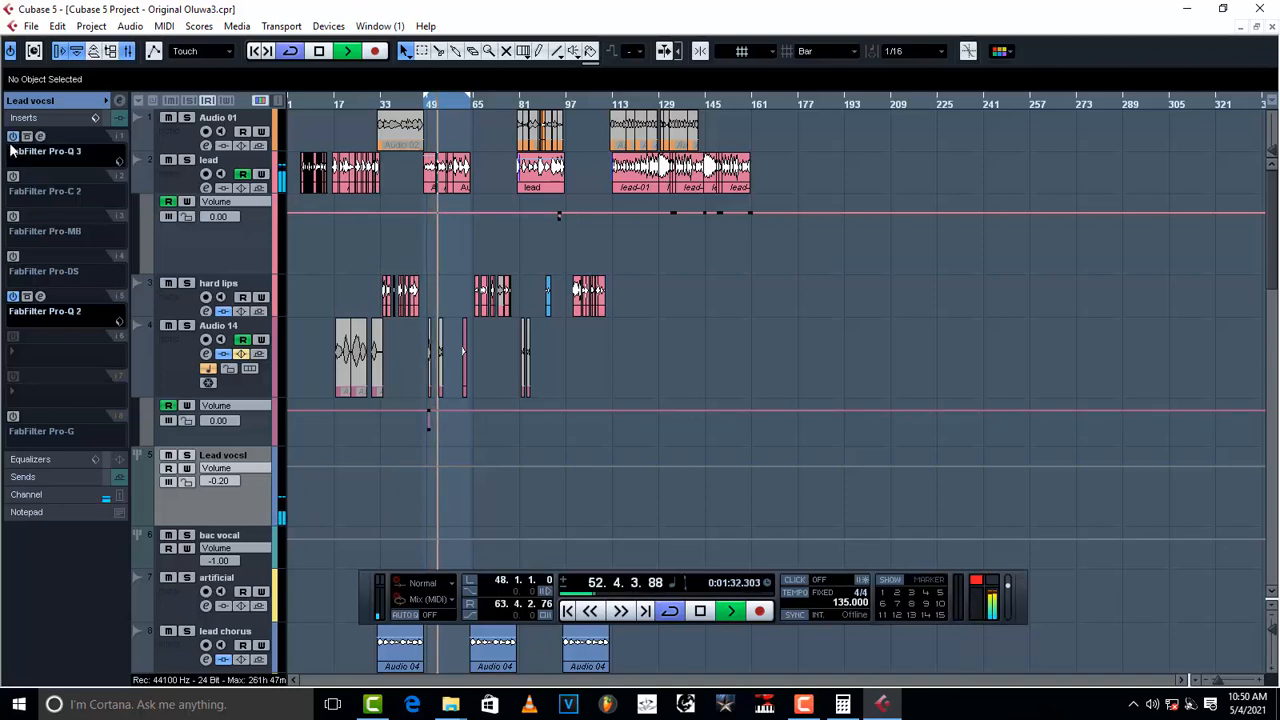
- Switch the lead vocal group's inserts back on one by one during playback, followed by AutoTuneVST and Pro-C 2 on the lead track
click(13, 177)
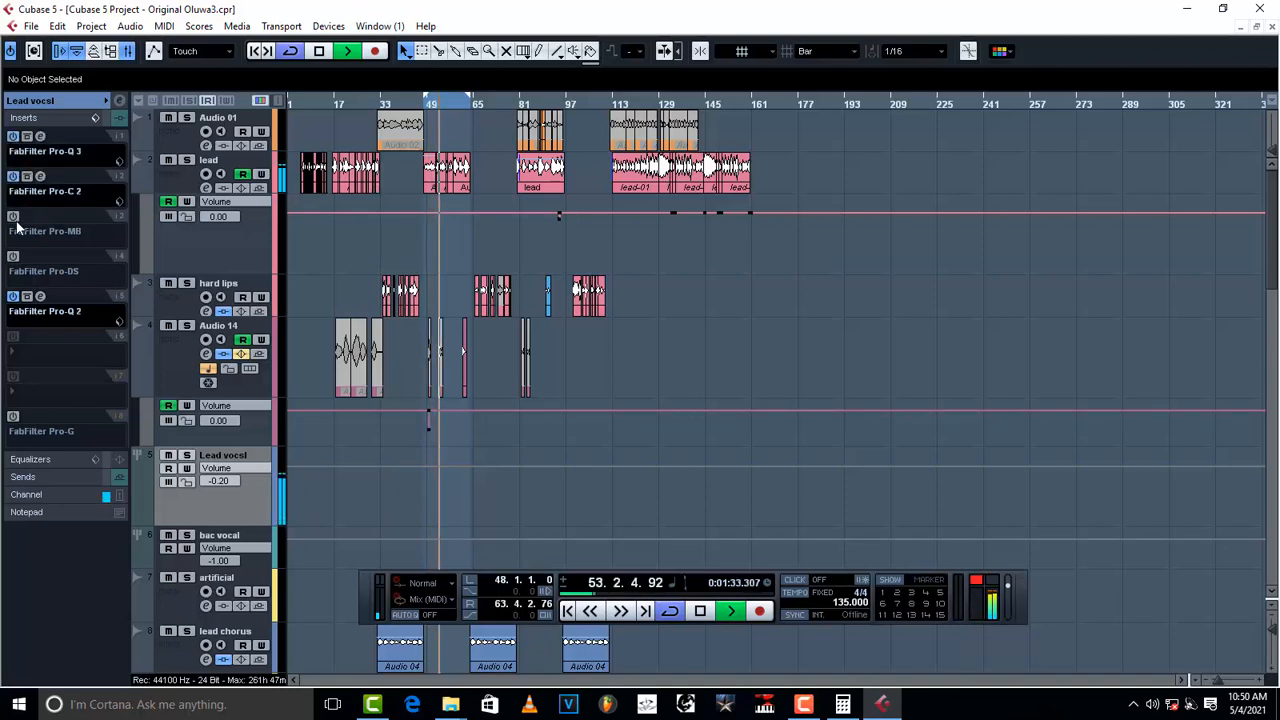
click(13, 297)
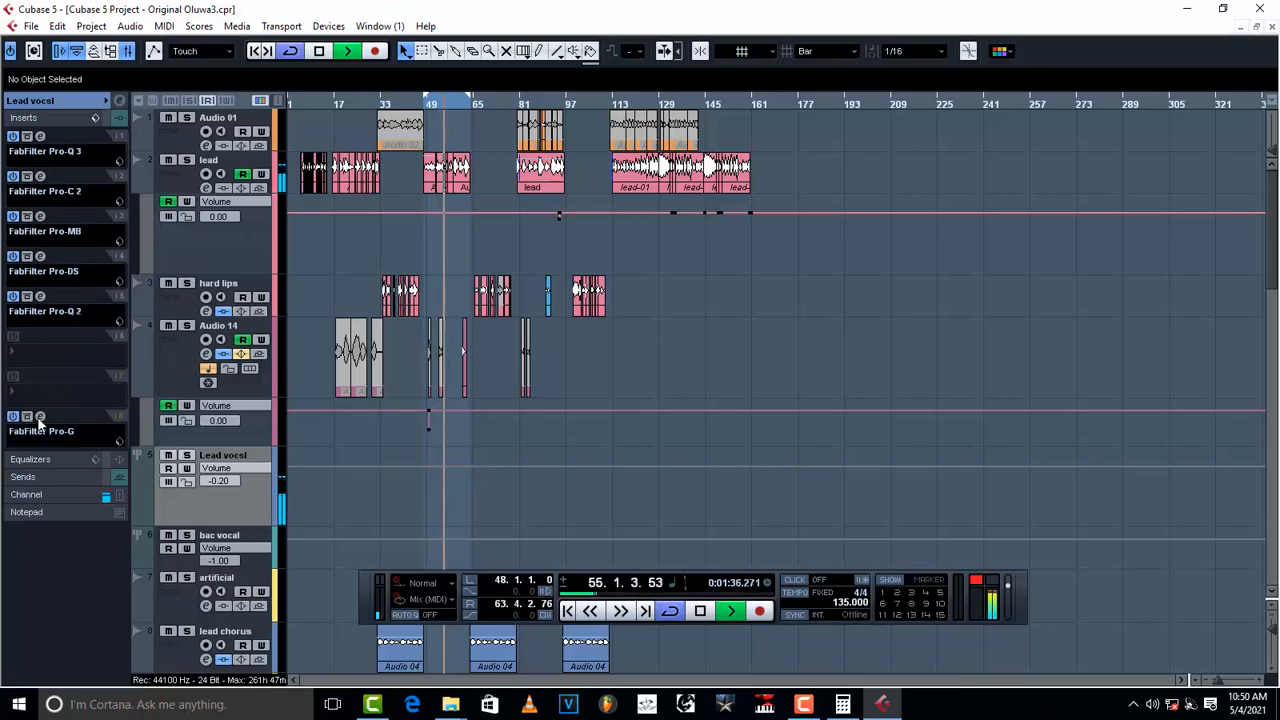
click(186, 179)
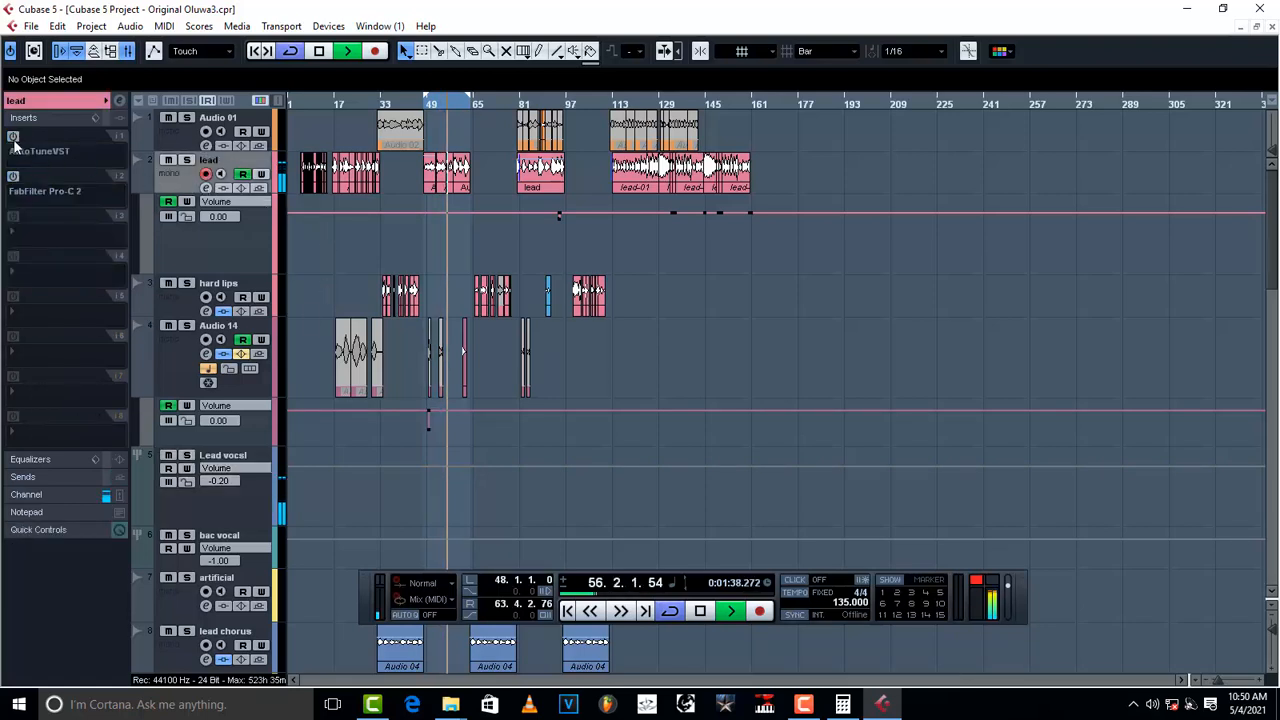
click(13, 177)
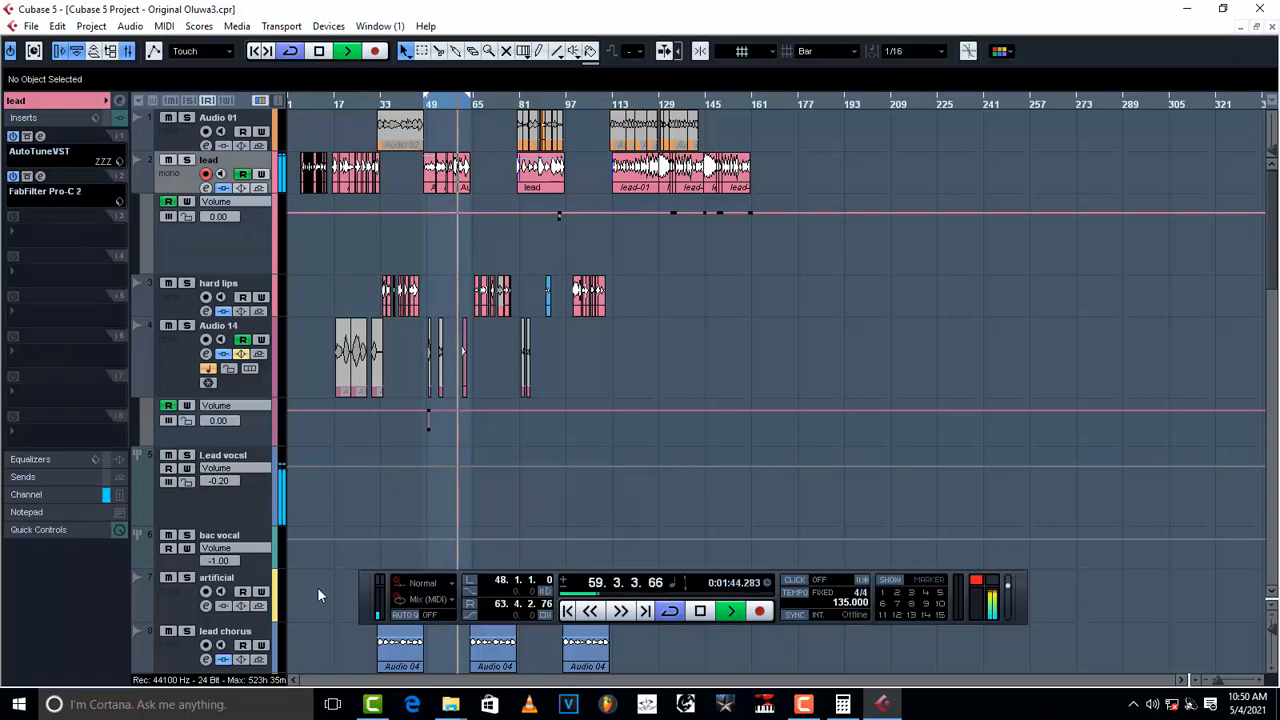
- During playback, open the Lead vocal group's Pro-C 2, raise its threshold, lower its ratio and set the attack to about 7.27 ms
click(255, 501)
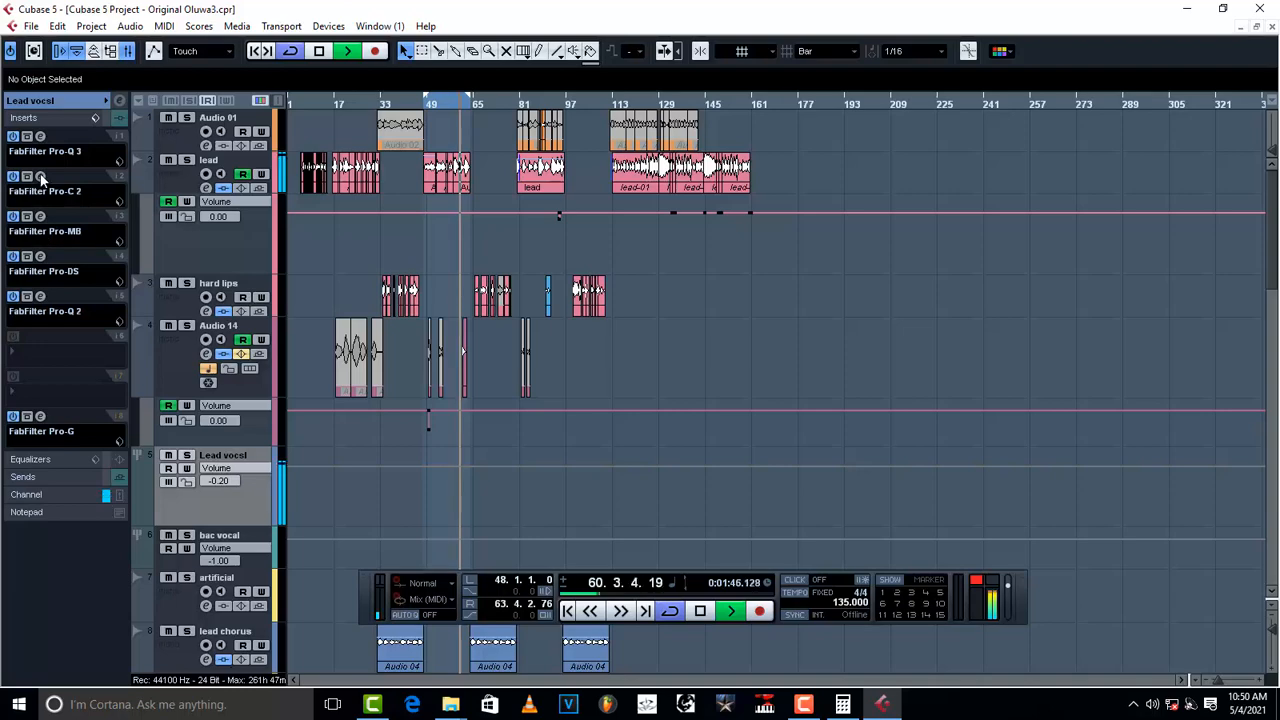
click(40, 177)
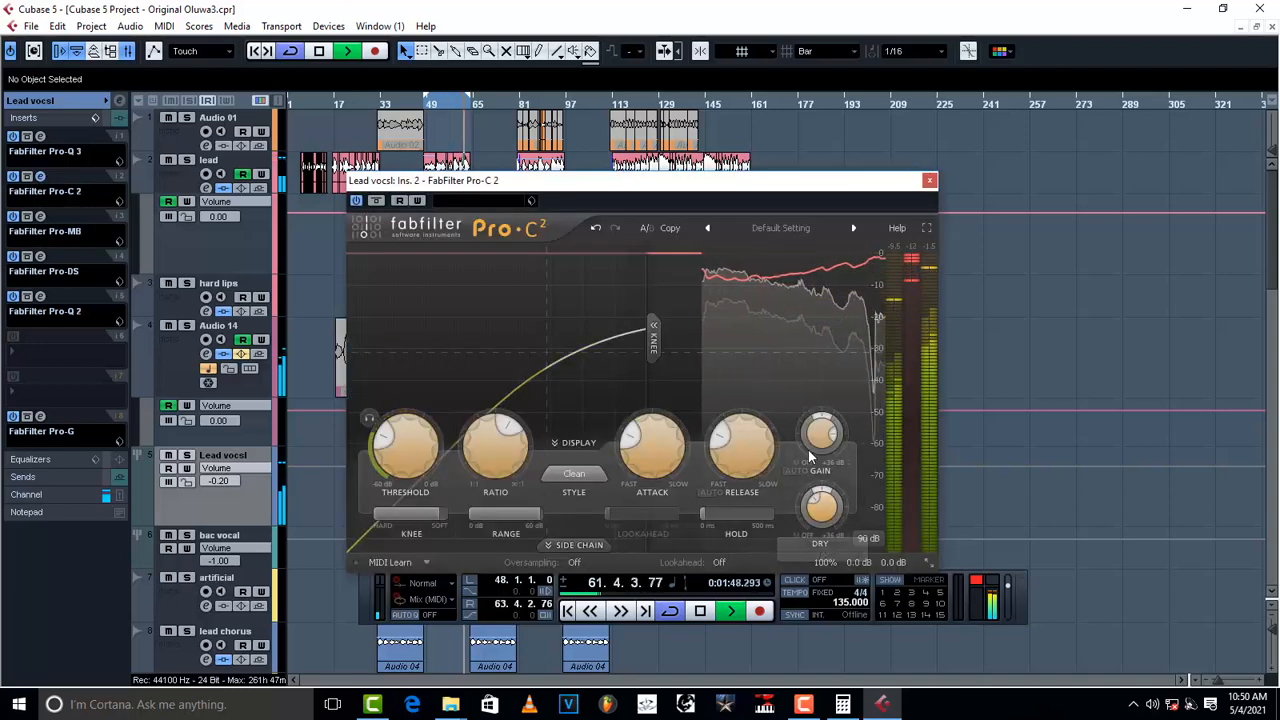
drag(387, 439, 391, 429)
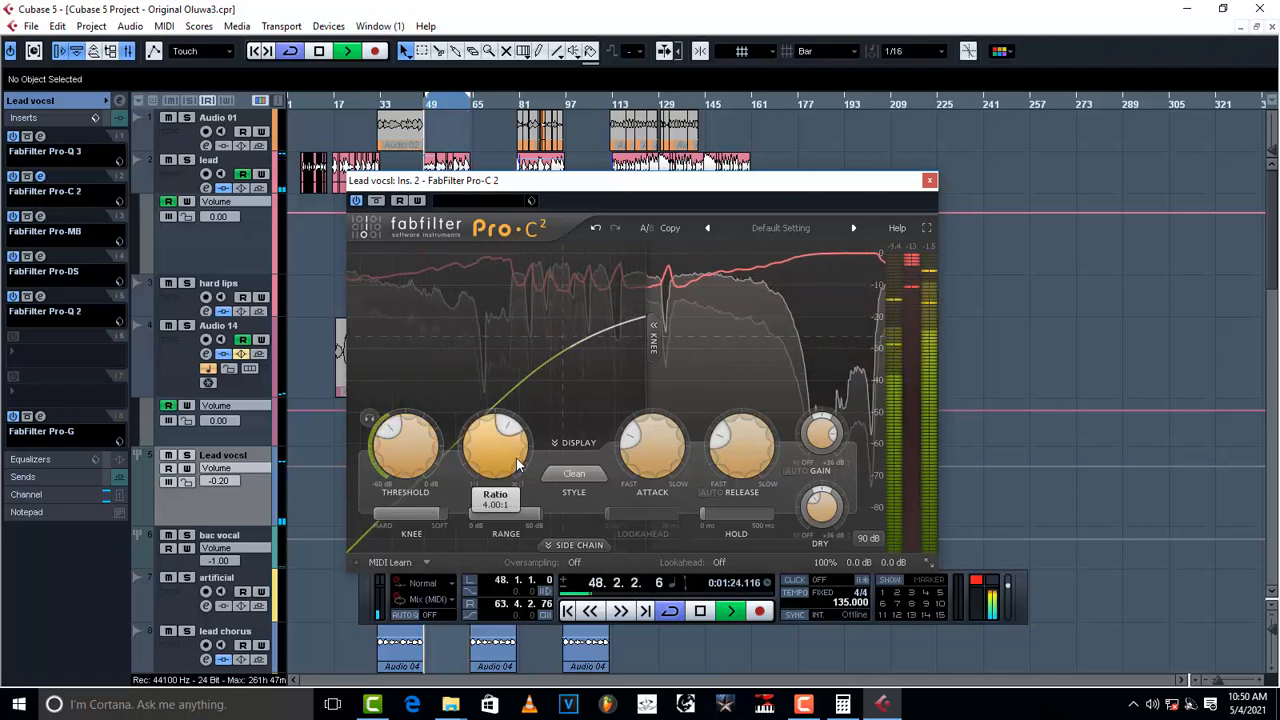
mouse_move(480, 455)
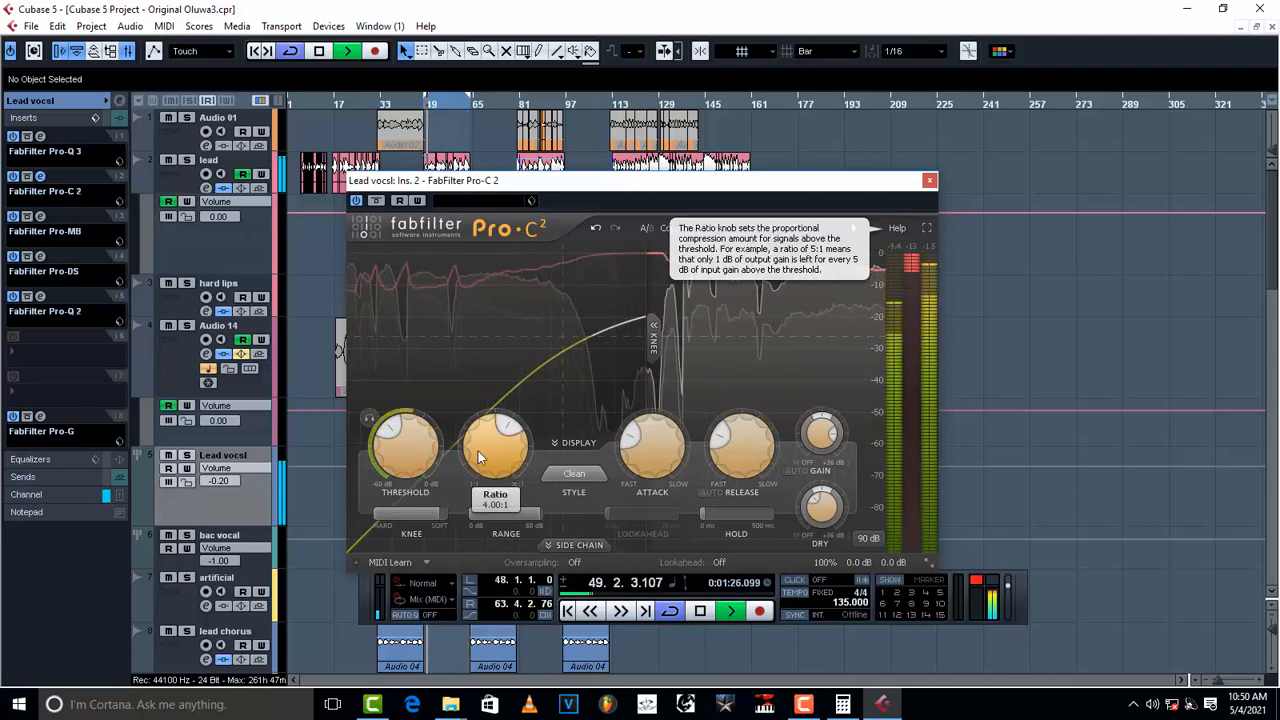
drag(498, 432, 492, 430)
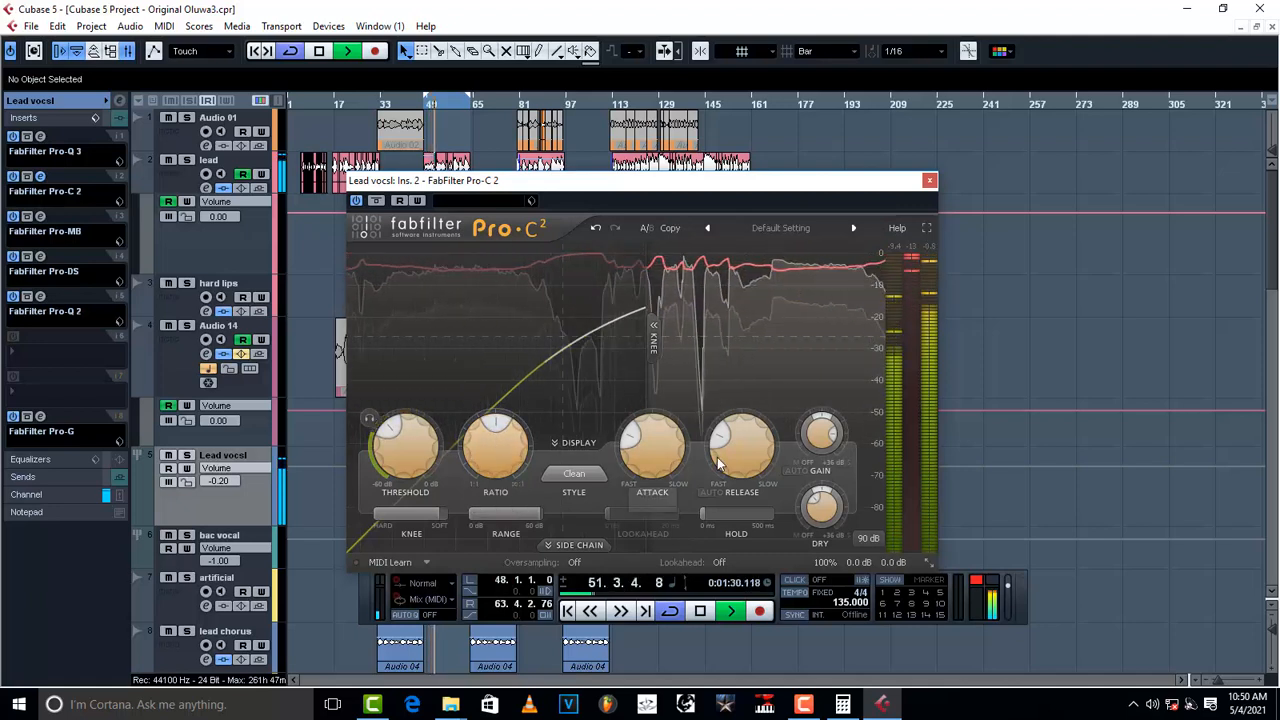
mouse_move(727, 442)
mouse_down()
mouse_move(721, 462)
mouse_move(641, 440)
mouse_up()
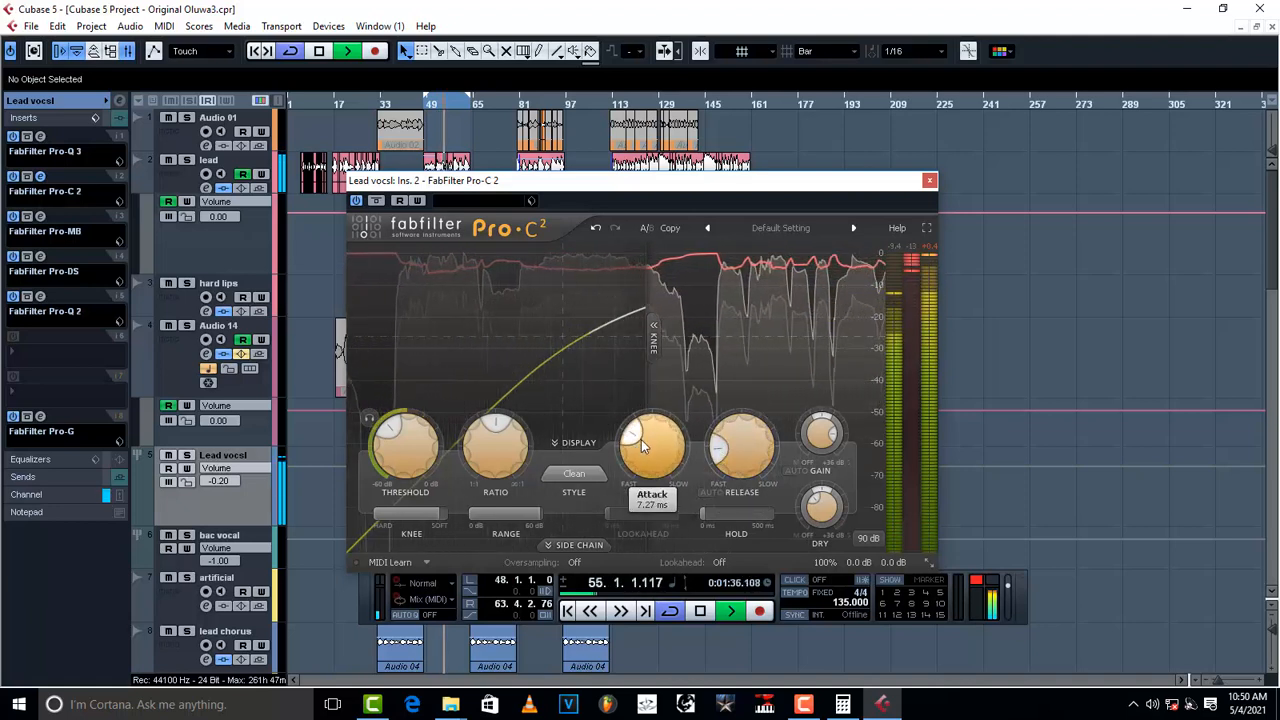
- Raise the dry gain of the group's Pro-C 2 and fine-tune its wet gain while the vocal plays
drag(825, 513, 819, 500)
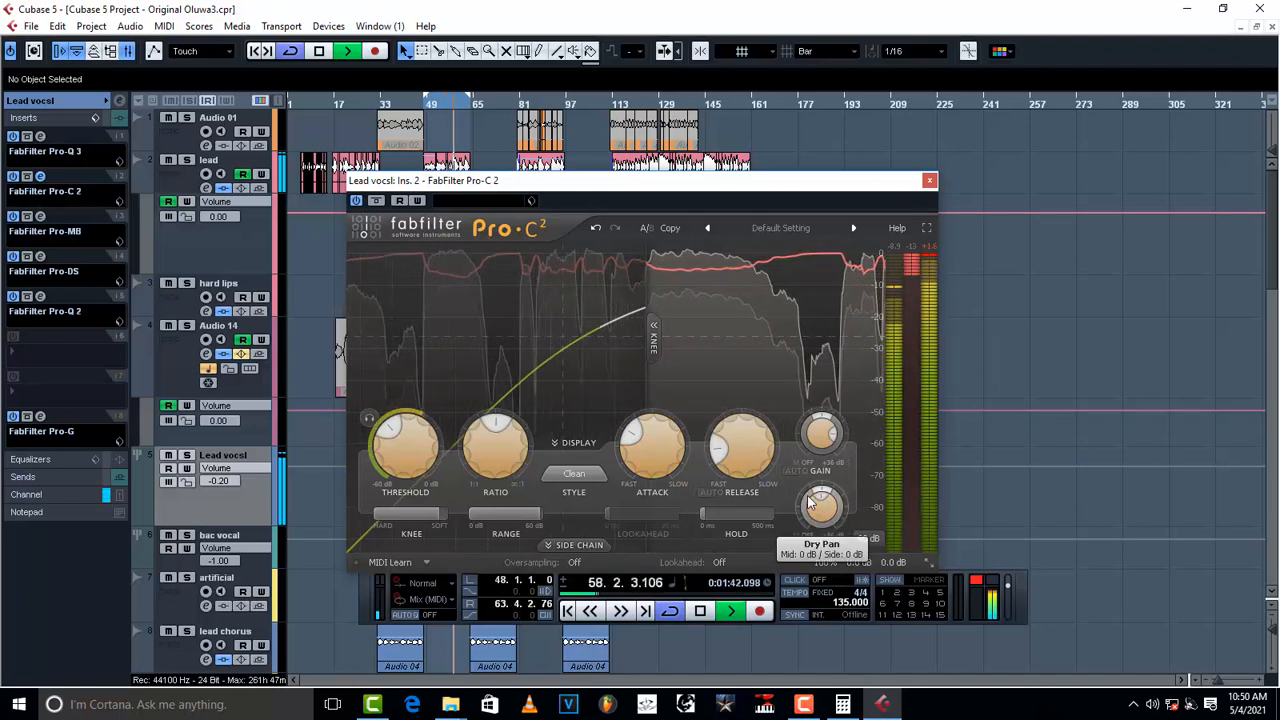
drag(820, 500, 820, 501)
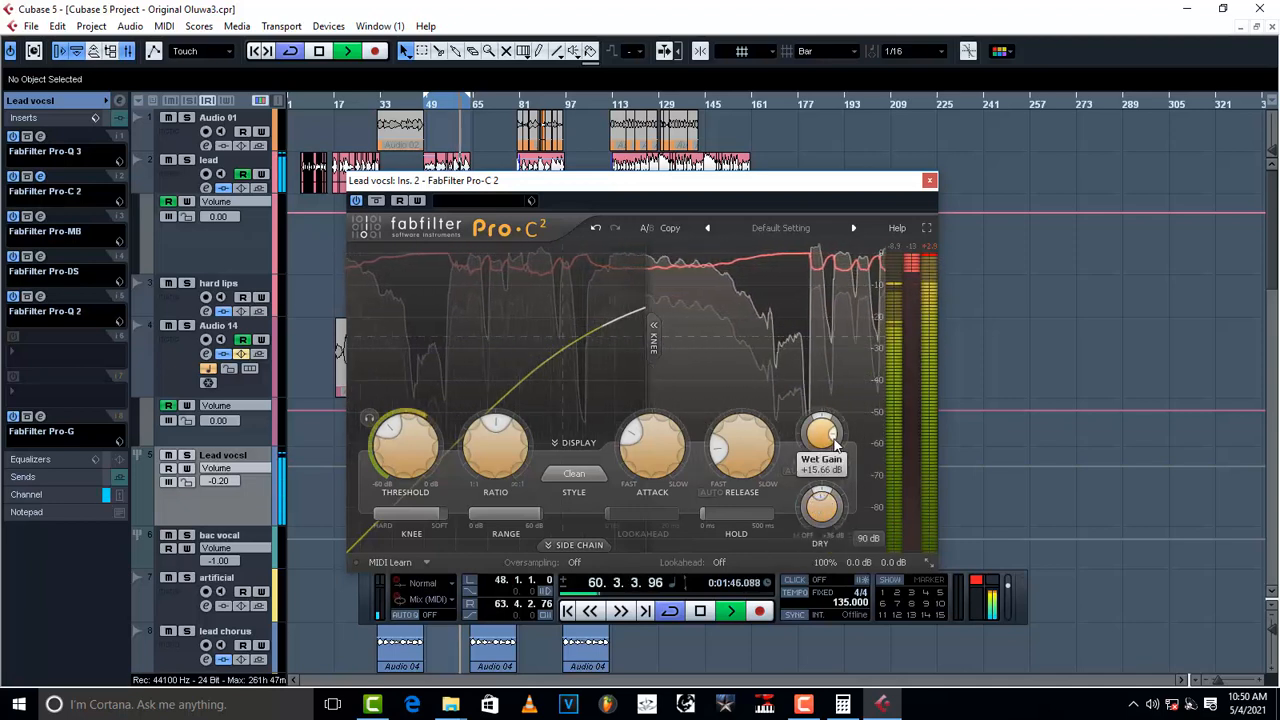
drag(831, 438, 835, 436)
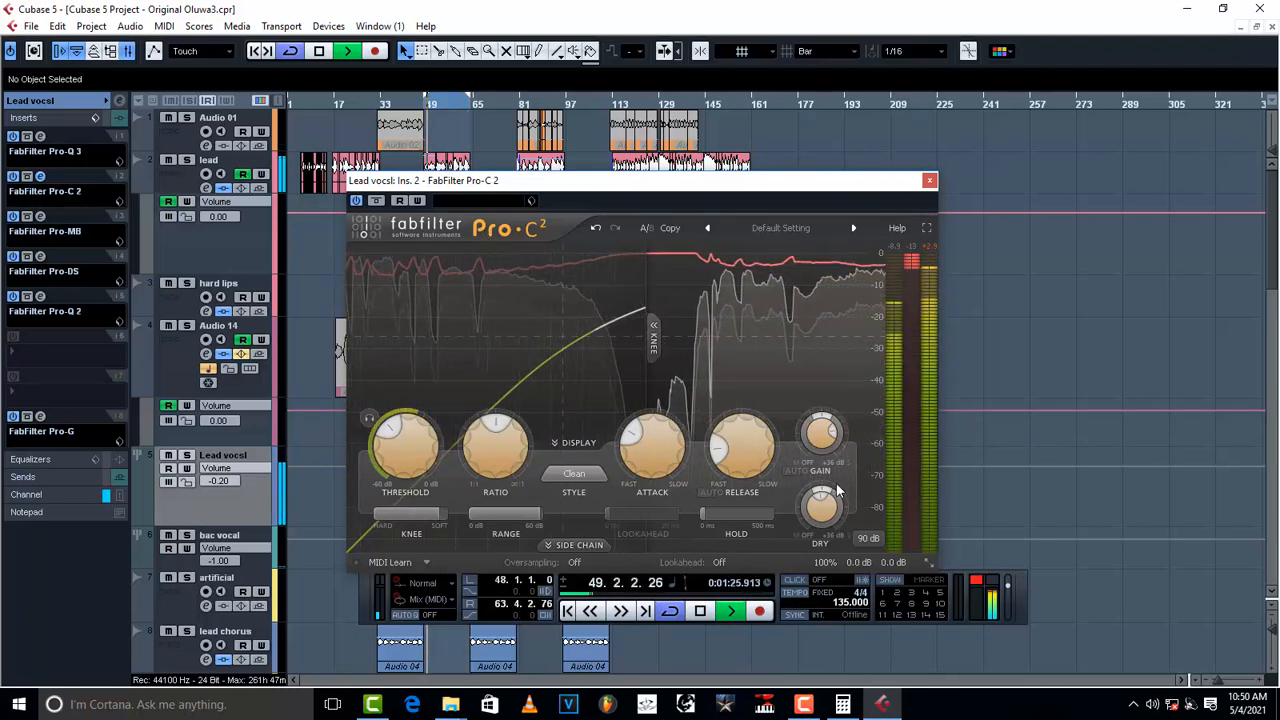
drag(834, 436, 833, 435)
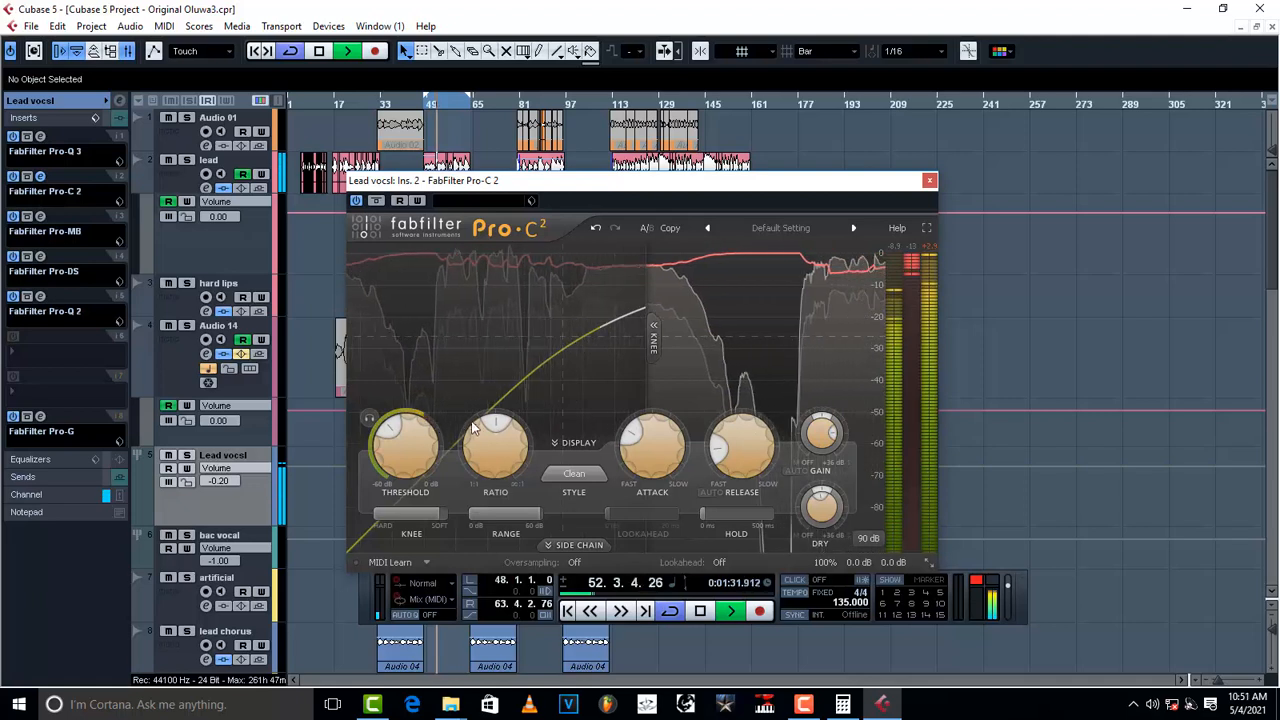
- Set the group's Pro-C 2 ratio to about 3.56:1 and threshold to about -27.39 dB, and restart playback
drag(480, 436, 486, 425)
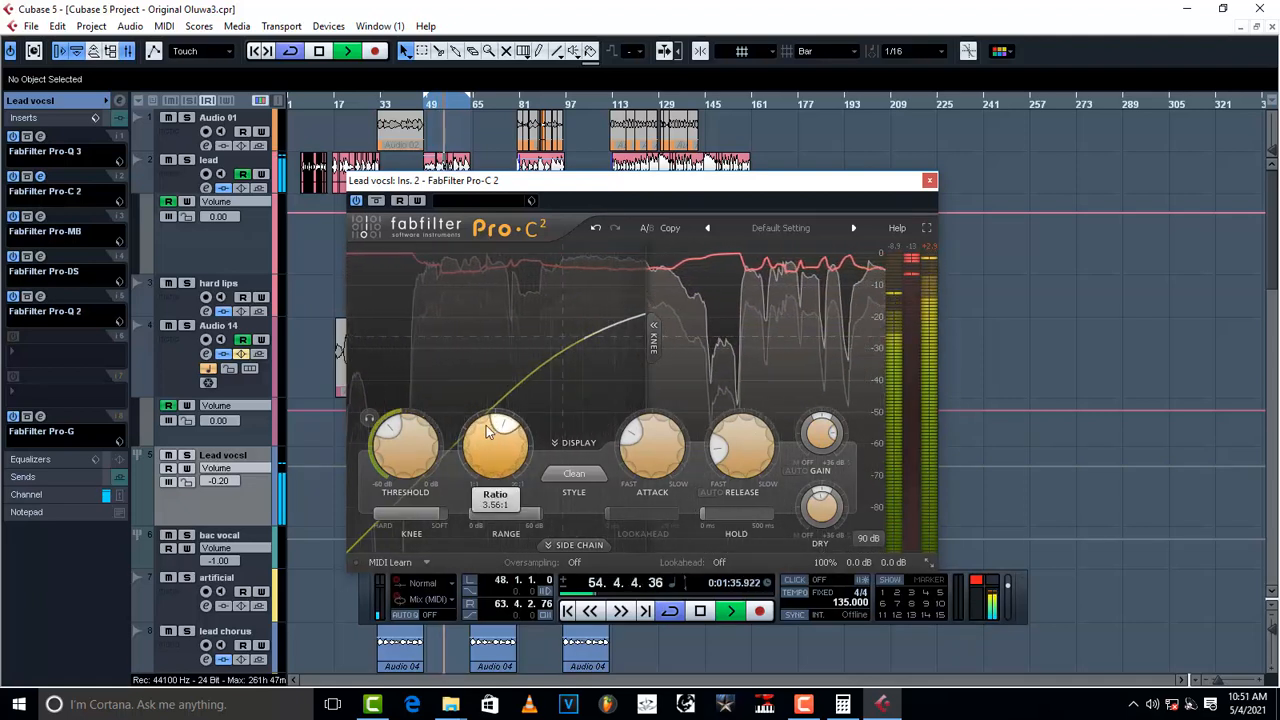
mouse_move(405, 434)
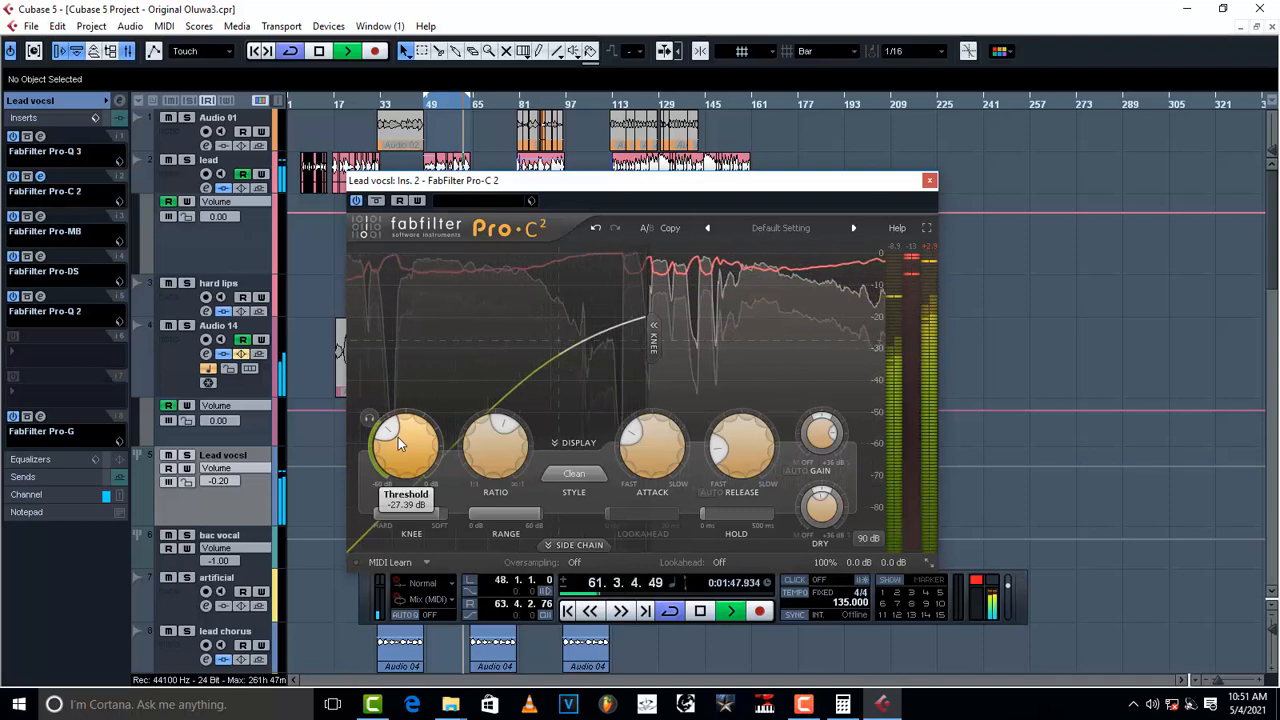
key(space)
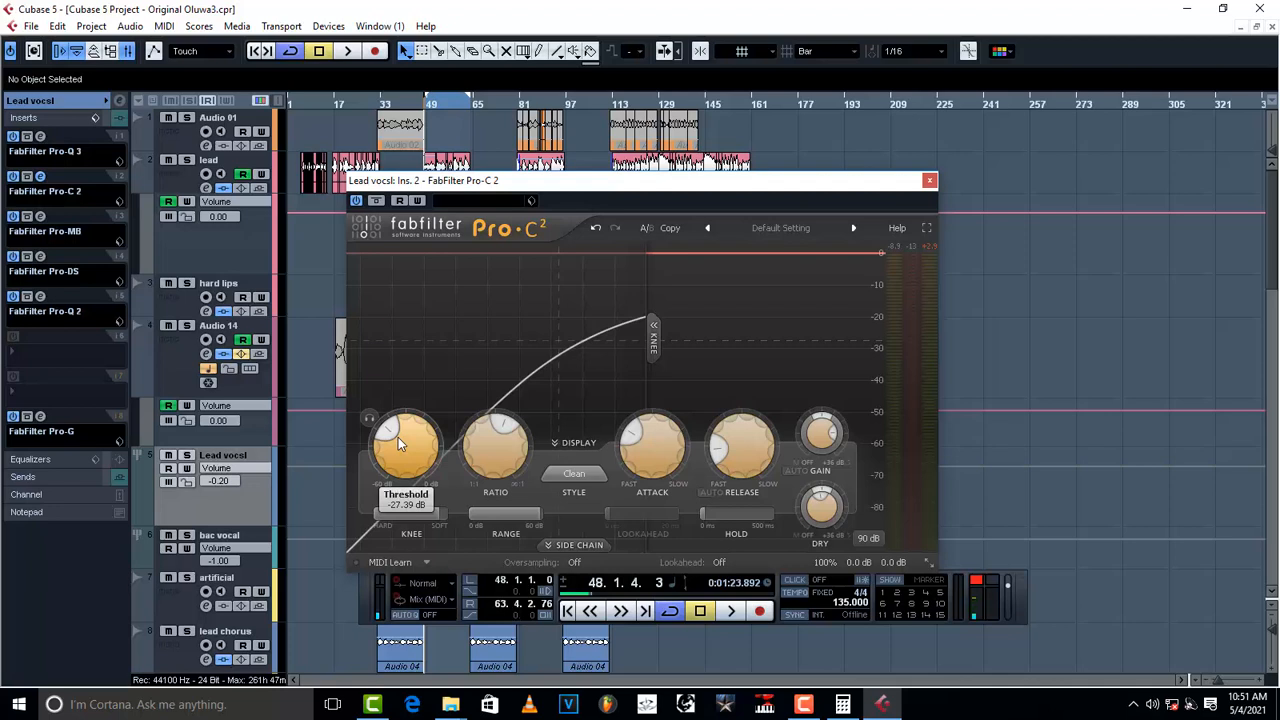
key(space)
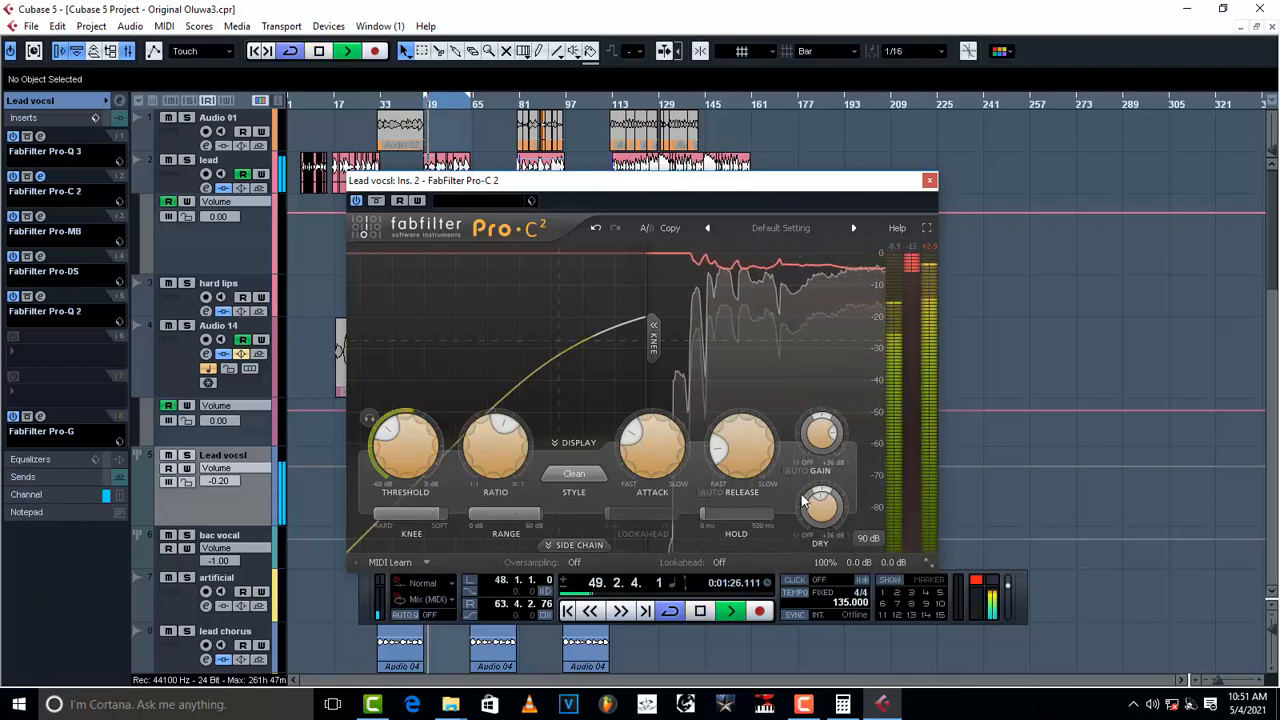
- Open the Lead vocal group's Pro-MB, Pro-DS, Pro-Q 2 and Pro-G editors alongside Pro-C 2 during playback
click(40, 177)
click(40, 177)
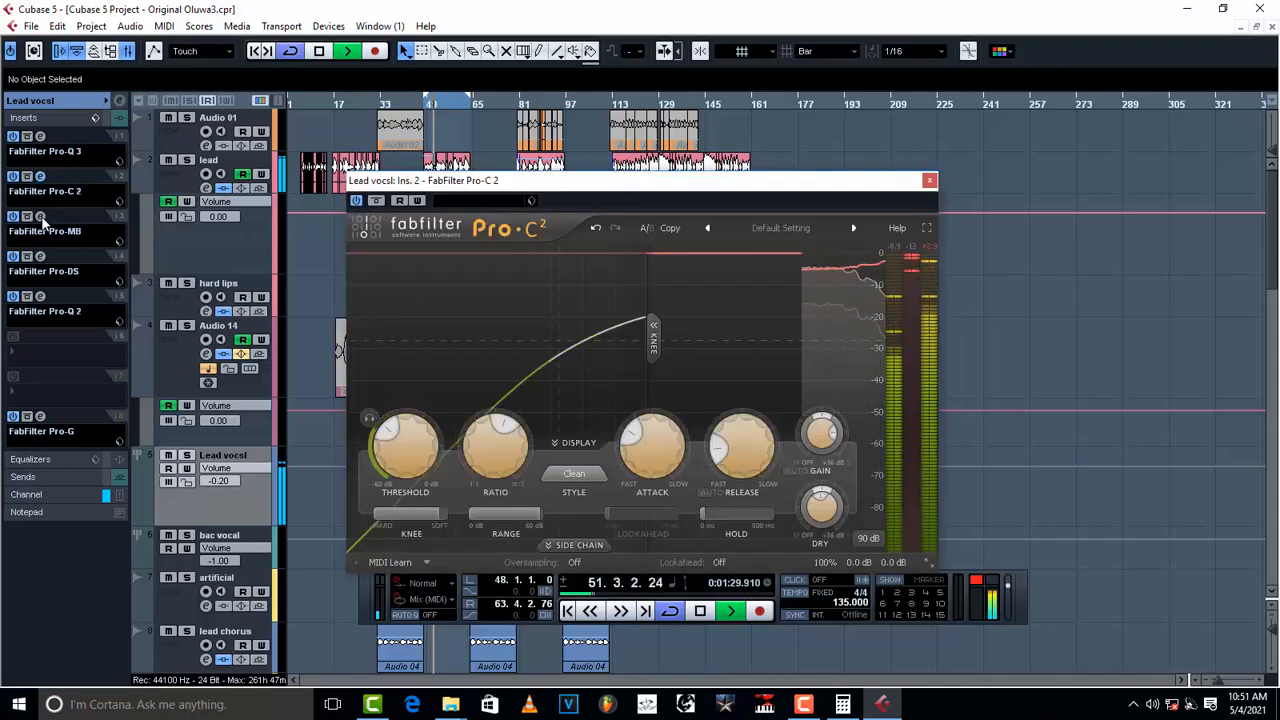
click(40, 216)
click(40, 256)
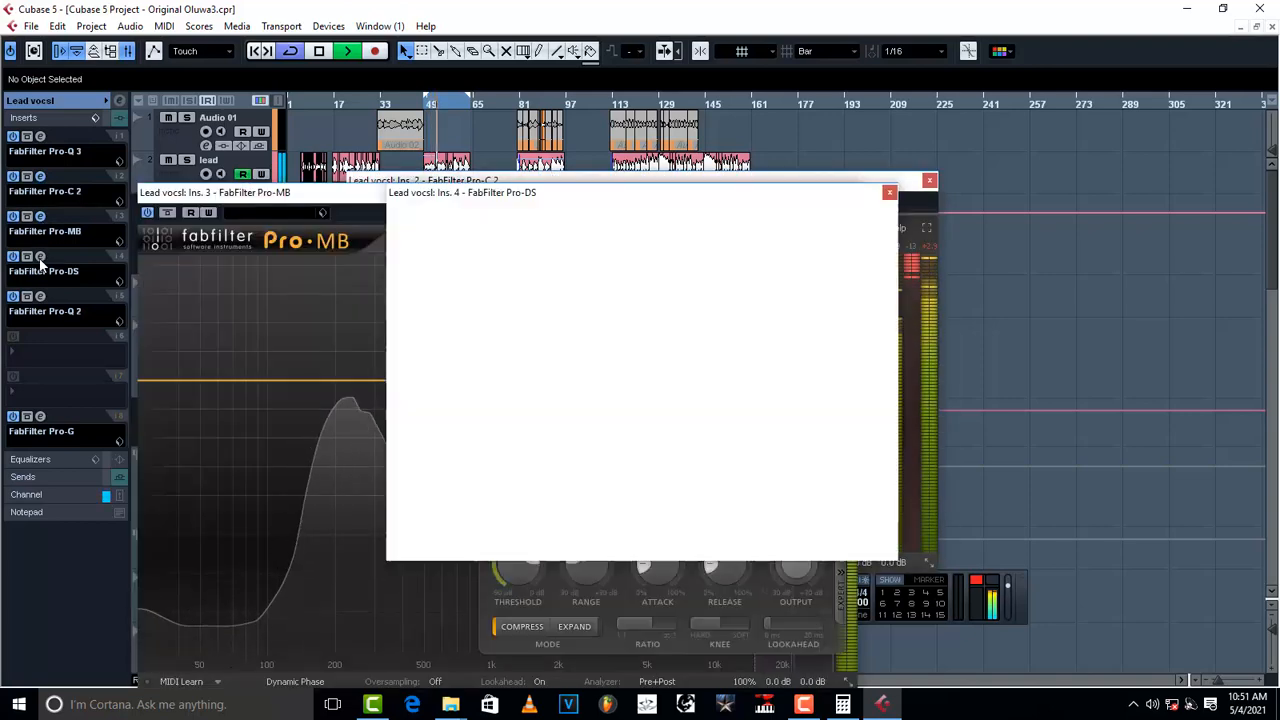
click(43, 307)
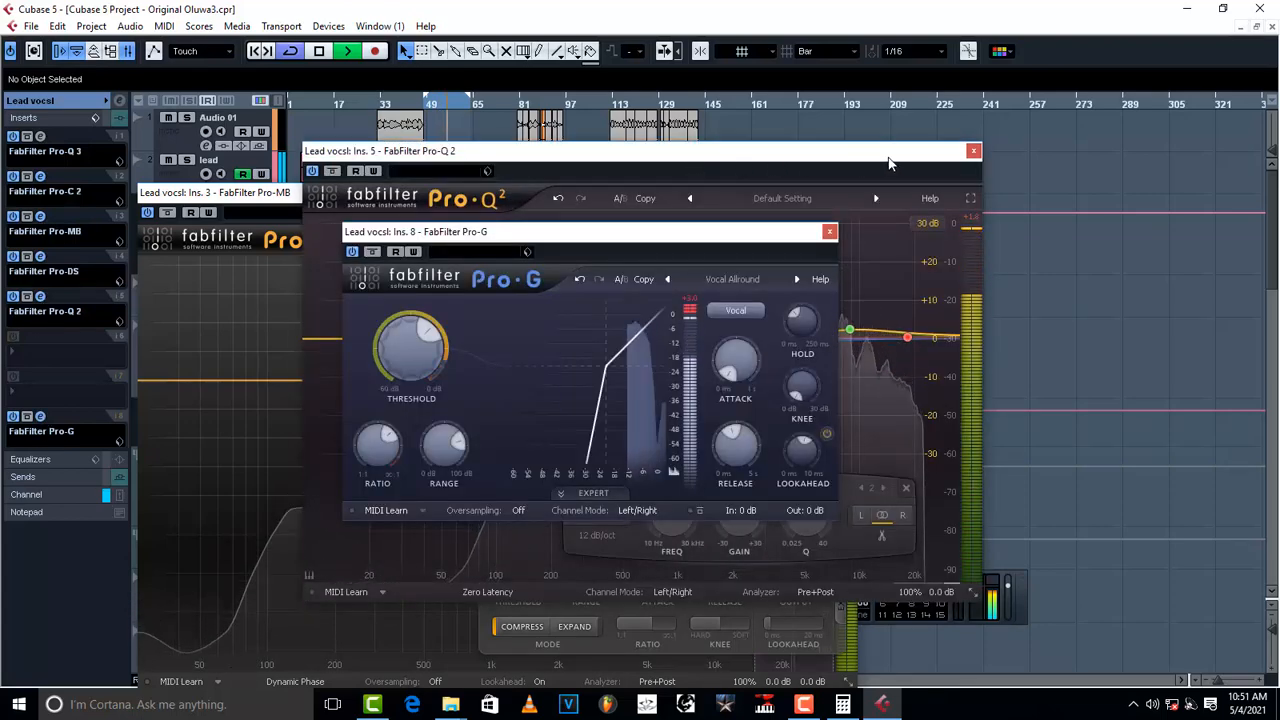
- Spread the overlapping Pro-Q 2, Pro-G and Pro-DS editor windows apart so they can be viewed together
click(864, 163)
drag(864, 163, 1200, 172)
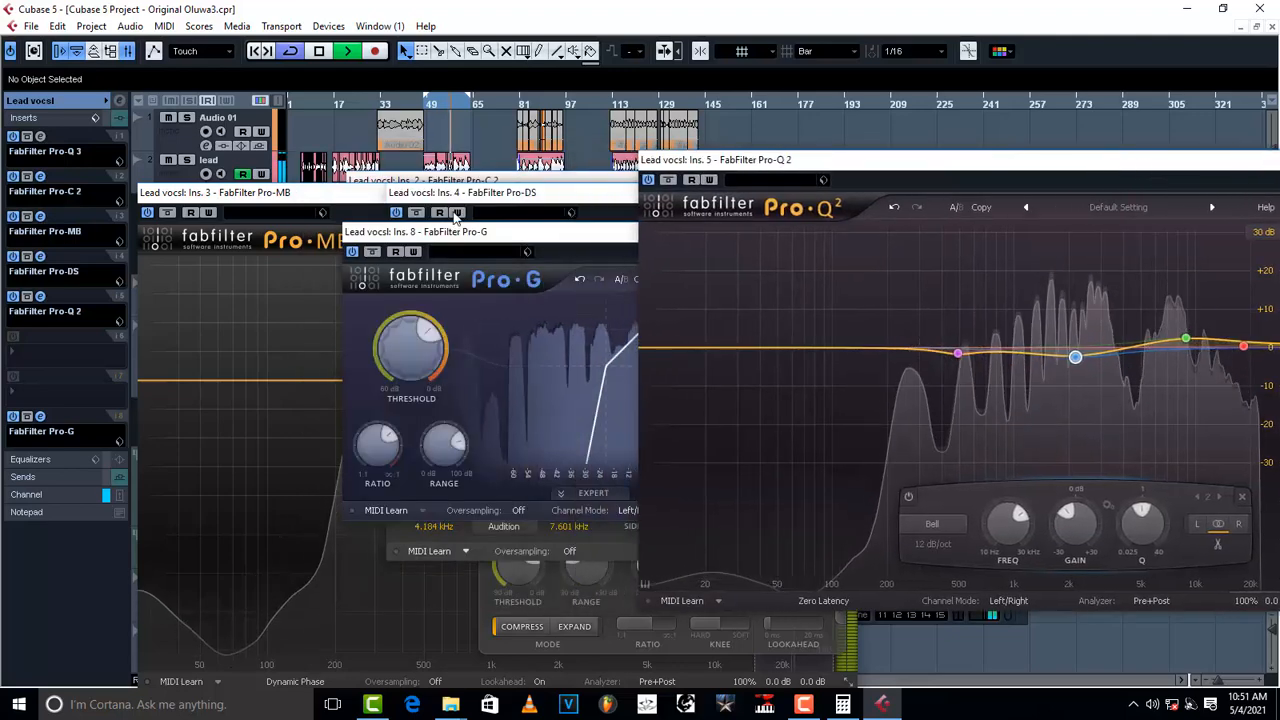
drag(475, 232, 210, 234)
drag(541, 192, 316, 103)
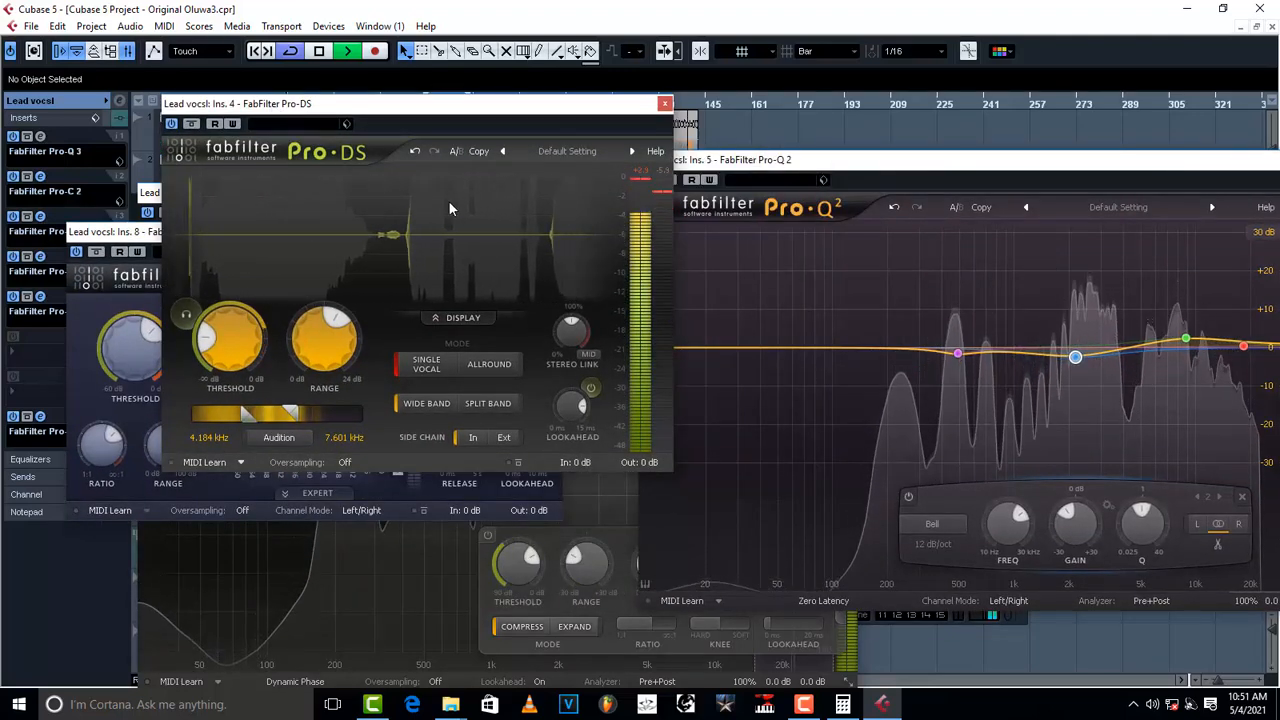